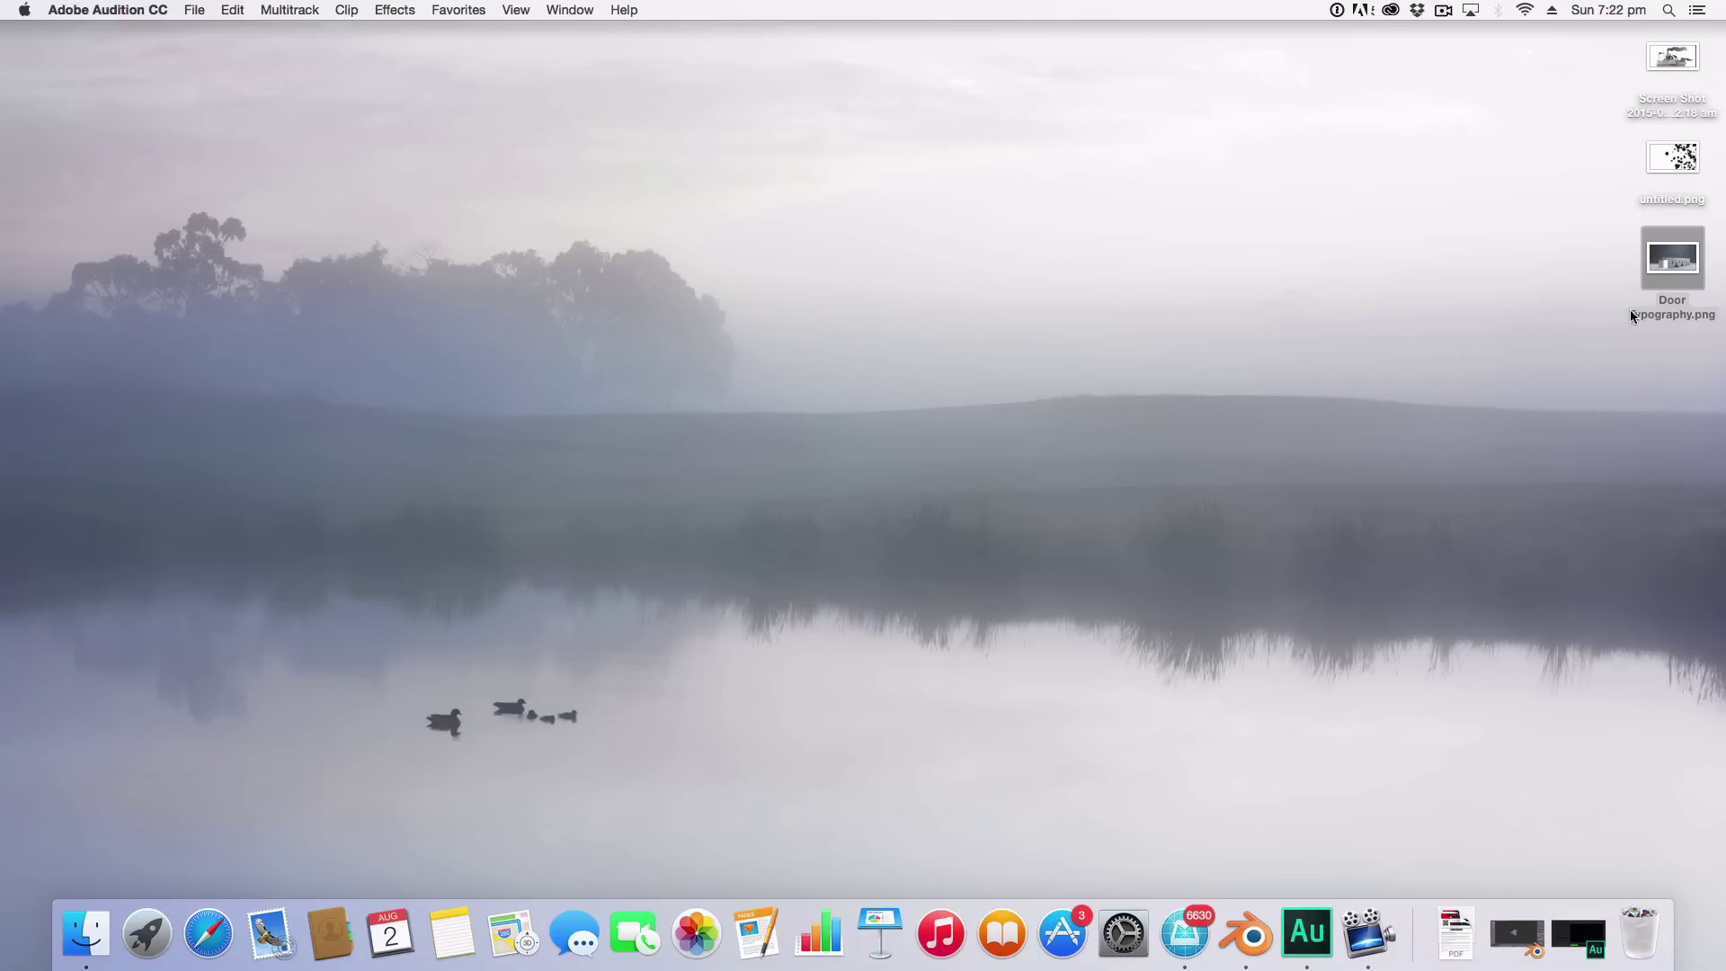
Step: Preview the Door Typography.png render full-size in Quick Look, then close it
left_click(1675, 266)
key("v")
left_click(1673, 261)
key("space")
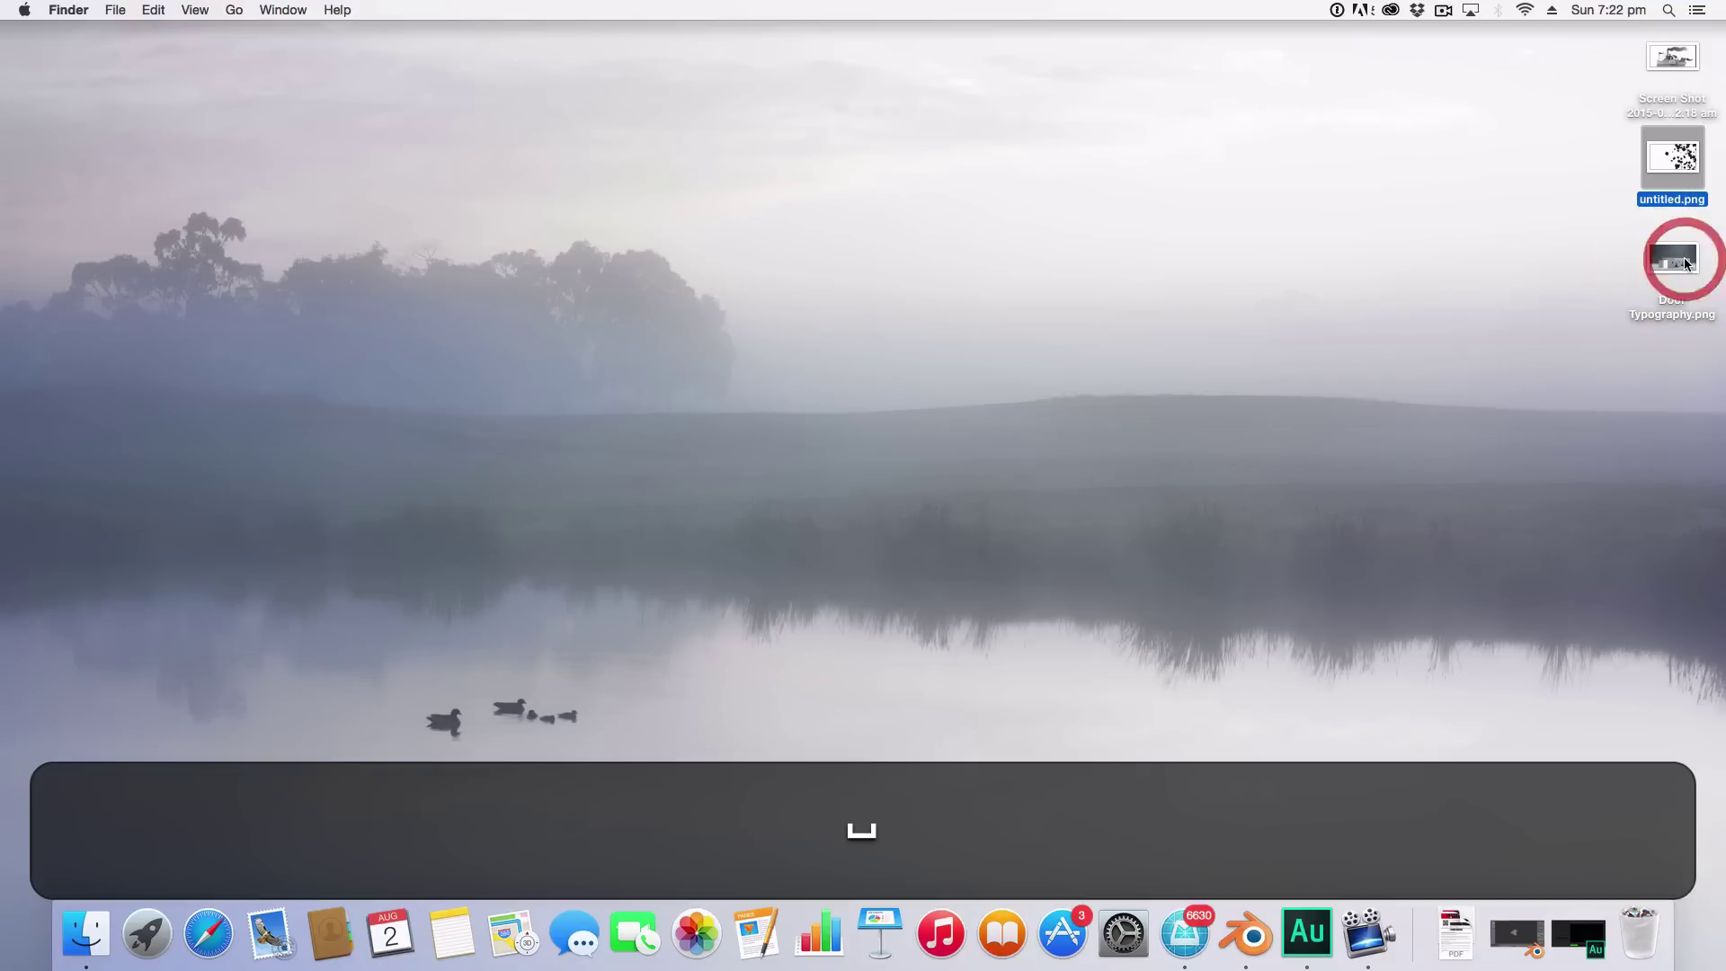
key("space")
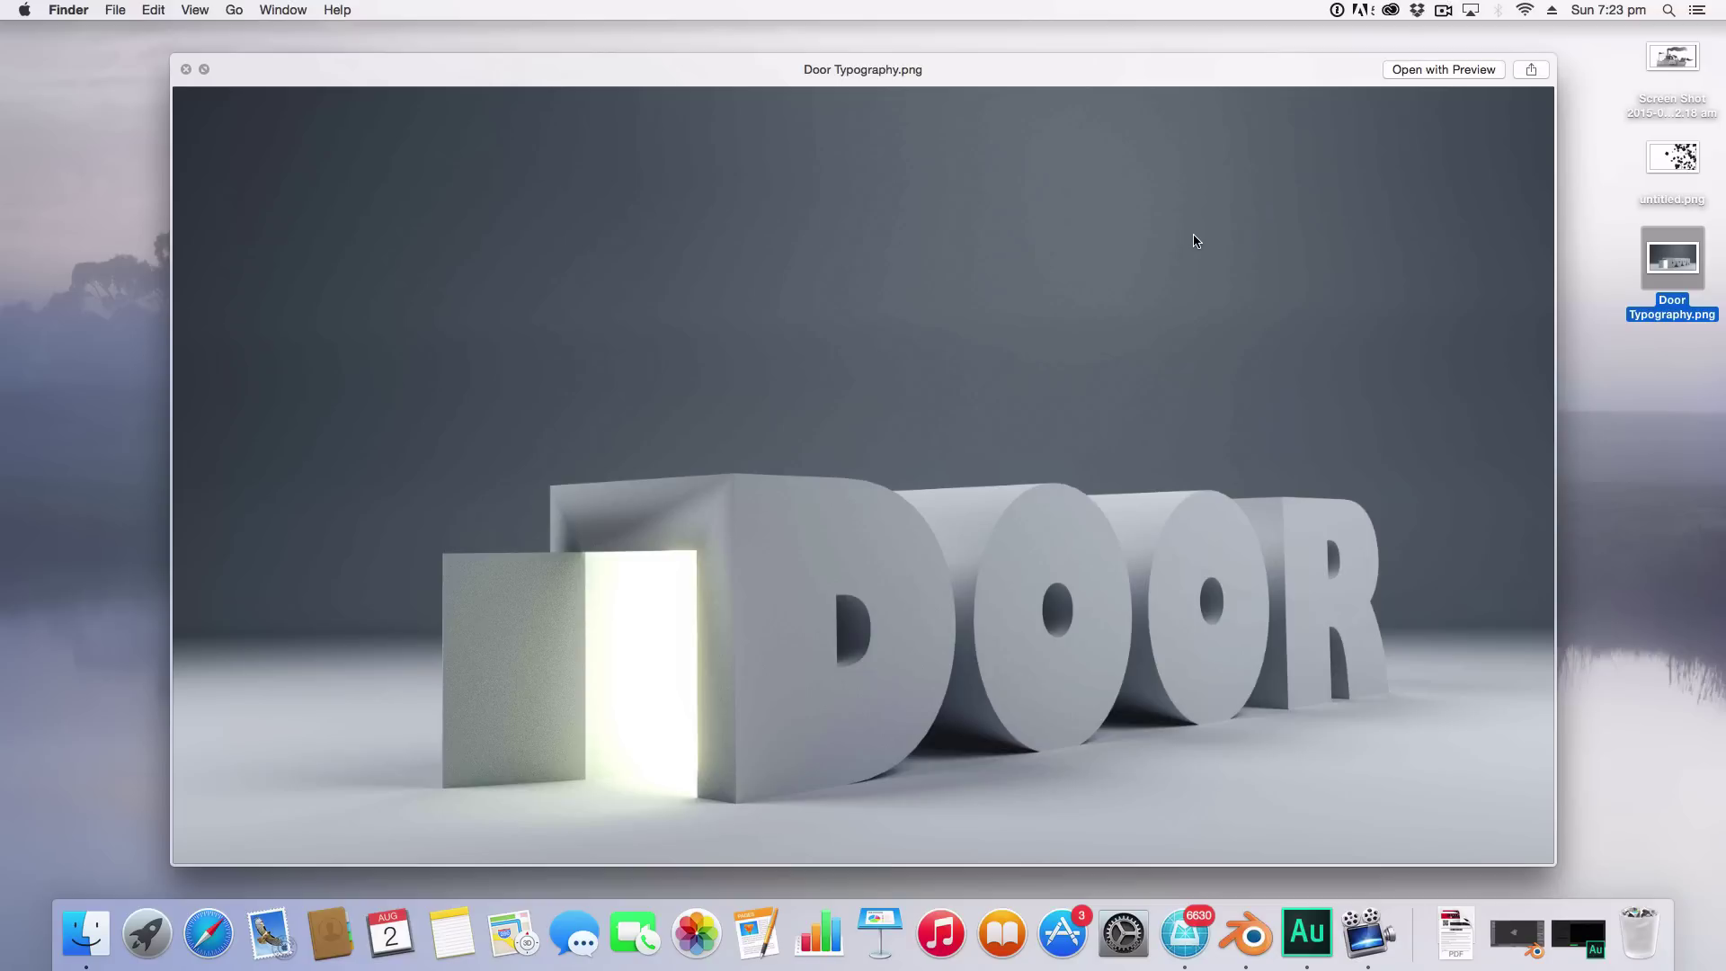
key("space")
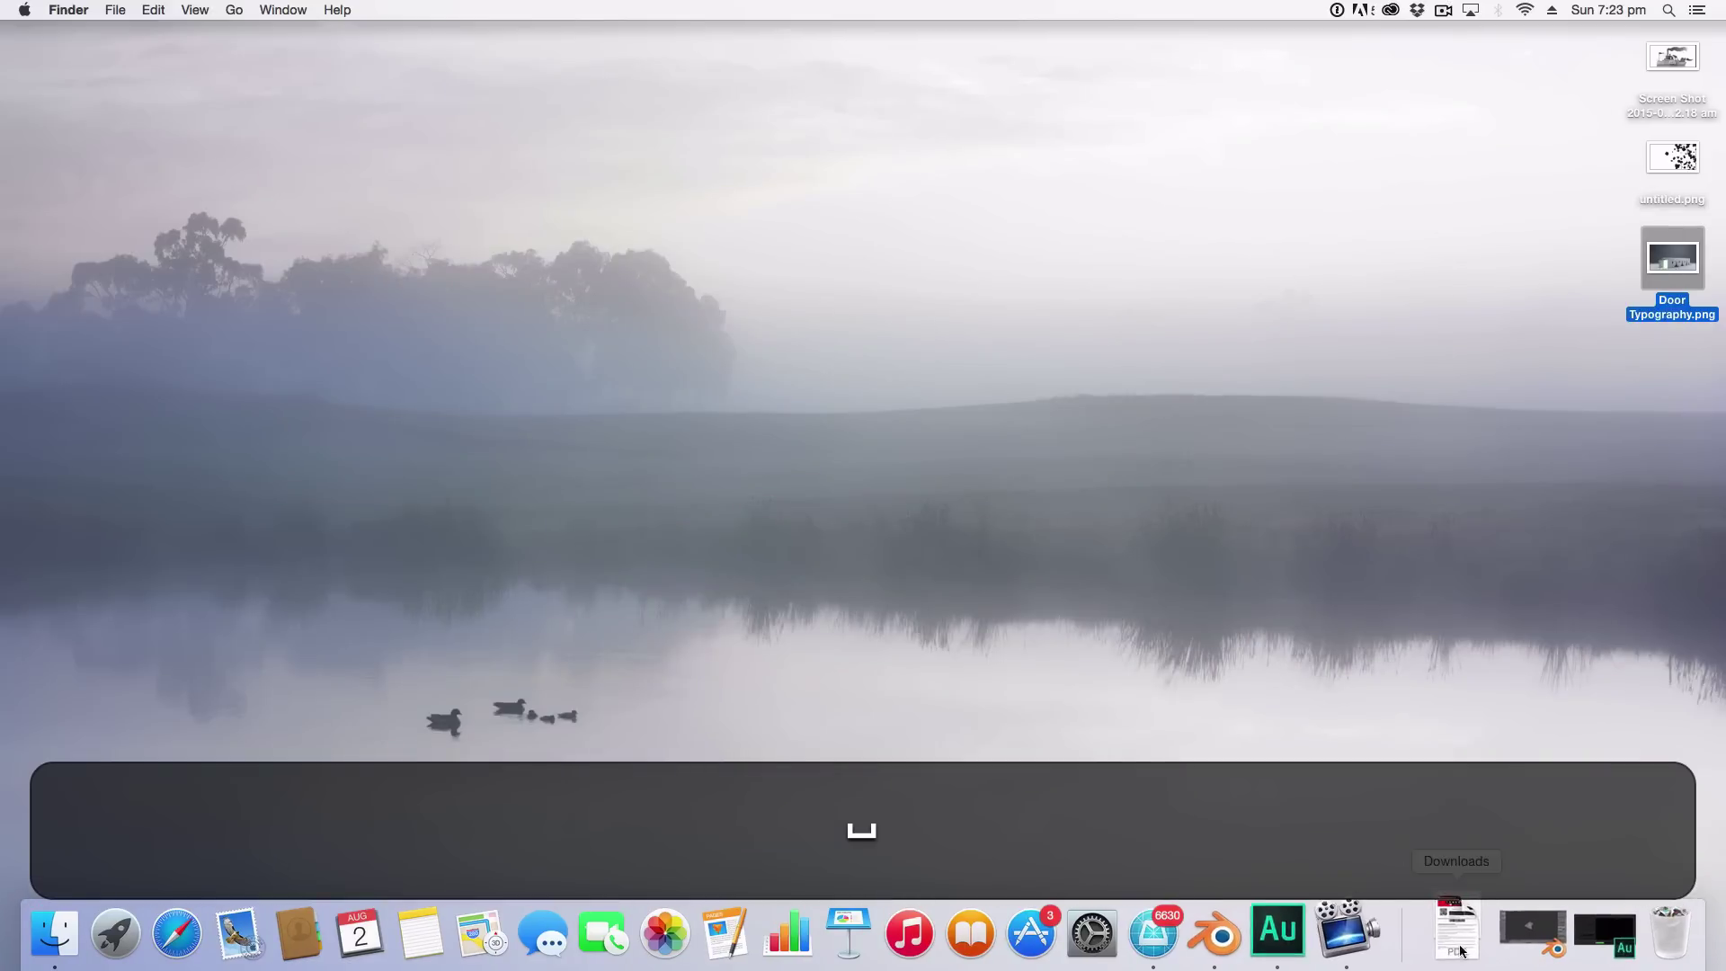
Step: Bring the DoorTypo.blend window back and orbit down to a low view of the scene
left_click(1506, 950)
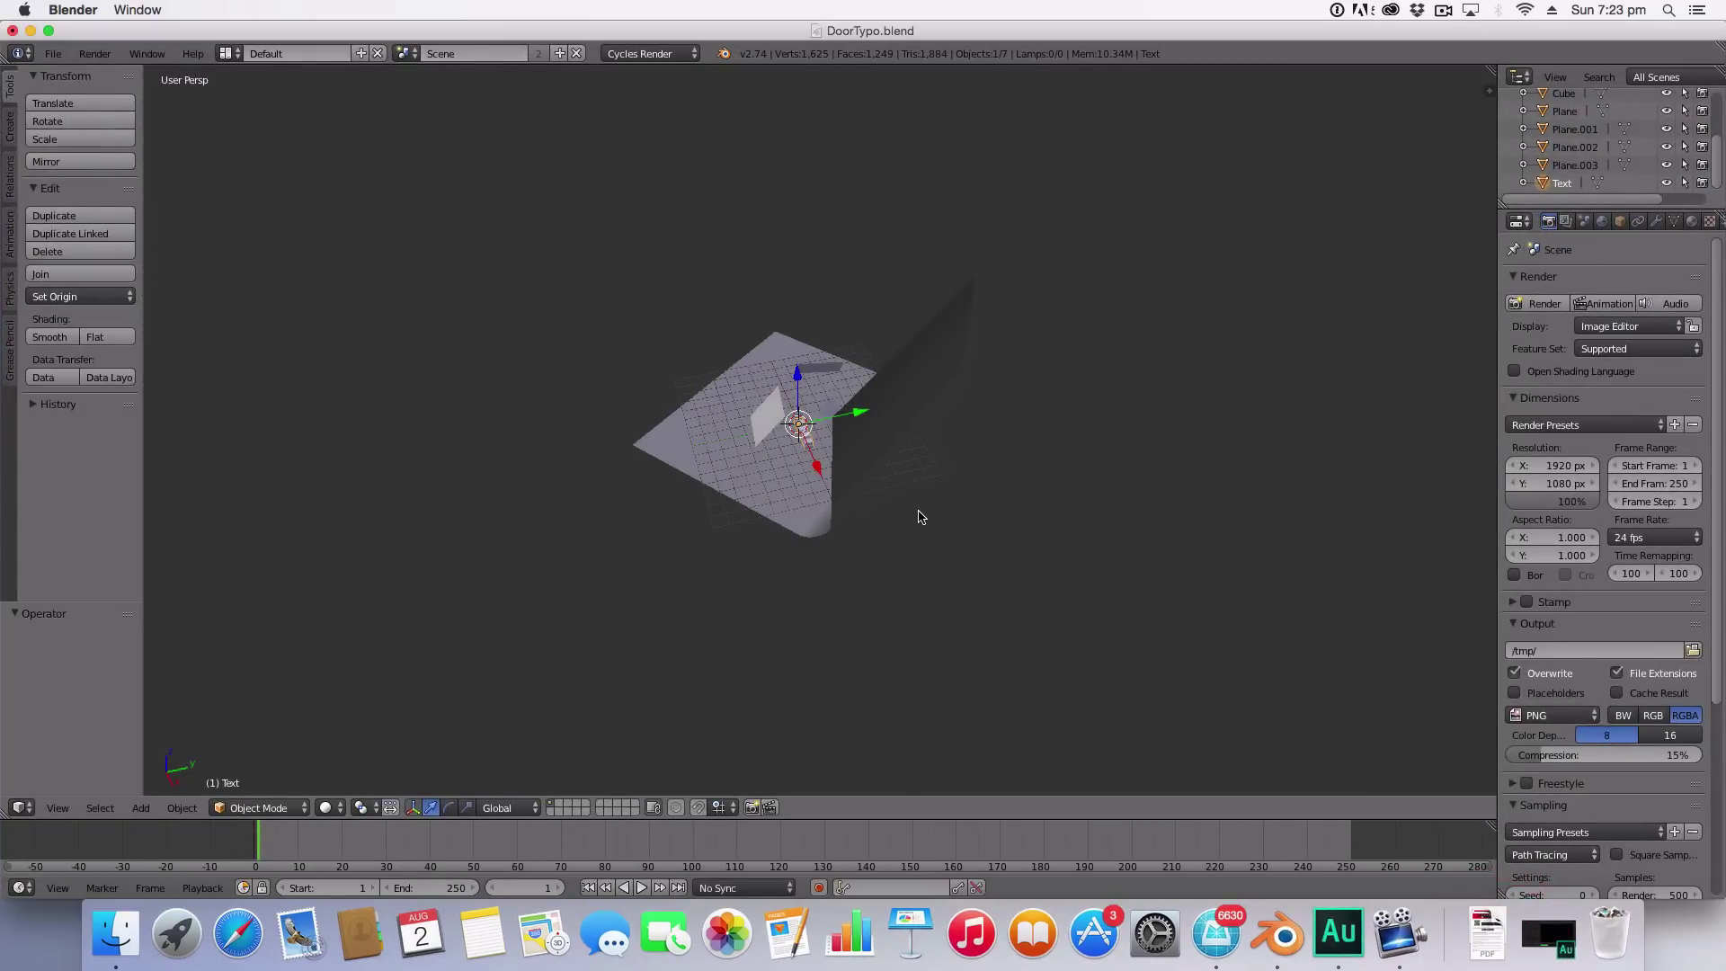
scroll(919, 514, "down", 3)
scroll(939, 519, "up", 6)
middle_click_drag(939, 520, 1039, 481)
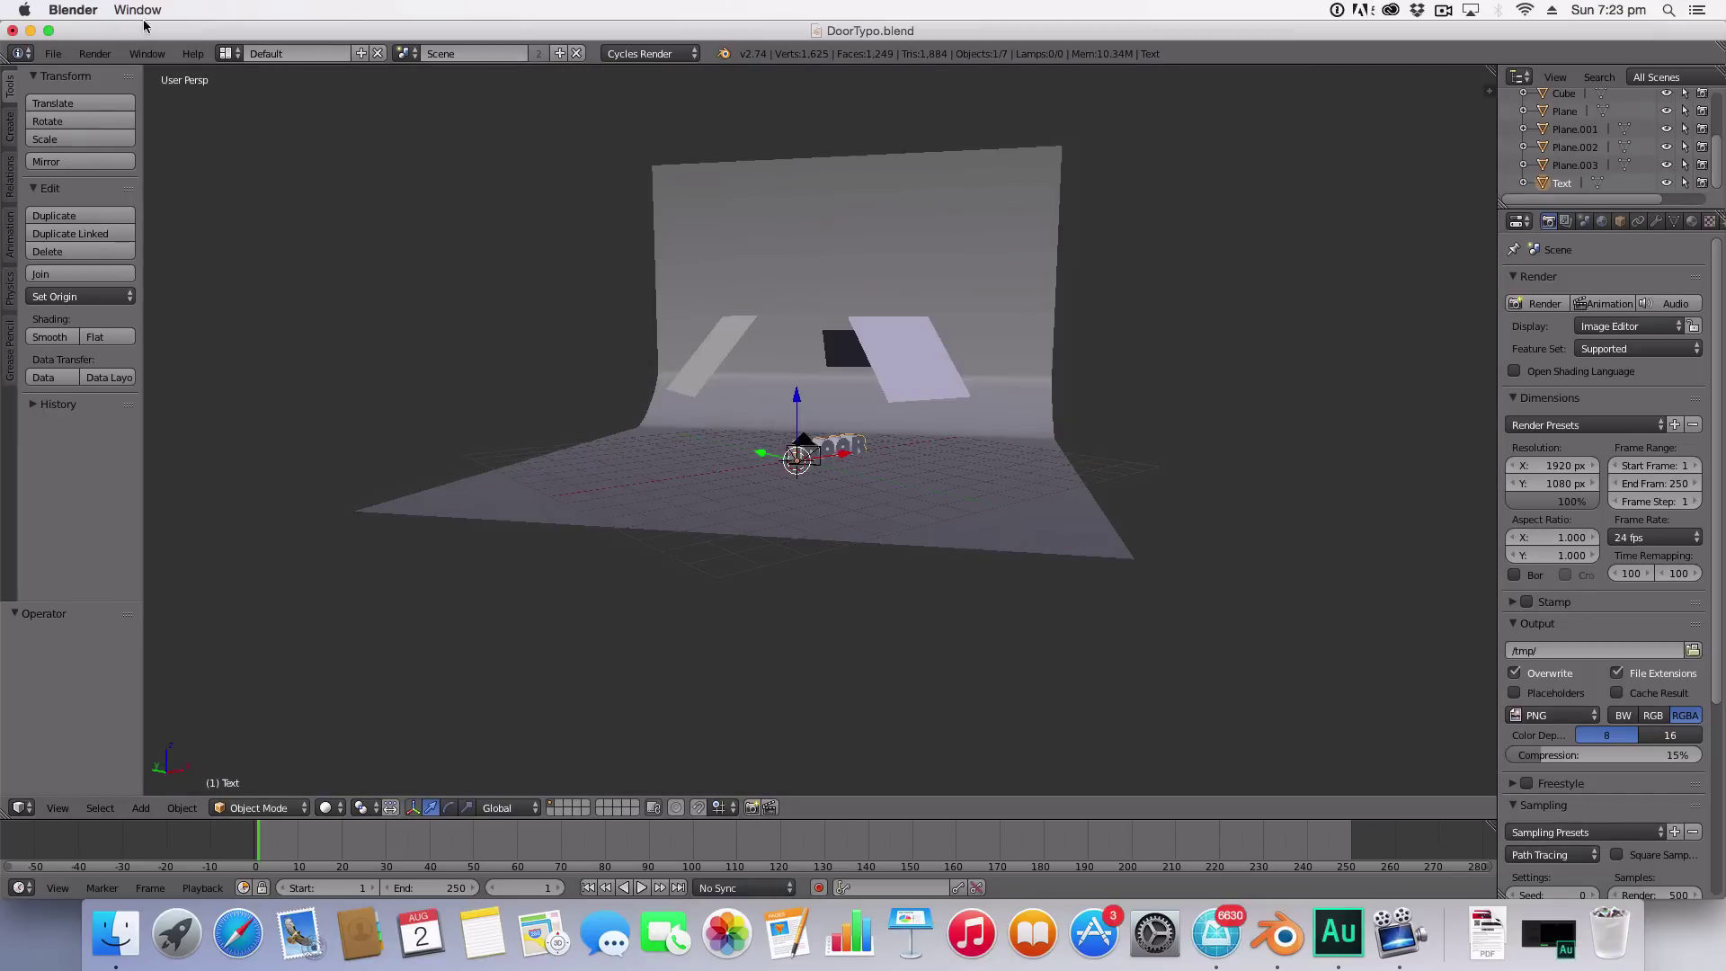
Step: Switch to the Compositing layout and pan the node tree to the Color Balance node
left_click(226, 53)
left_click(250, 111)
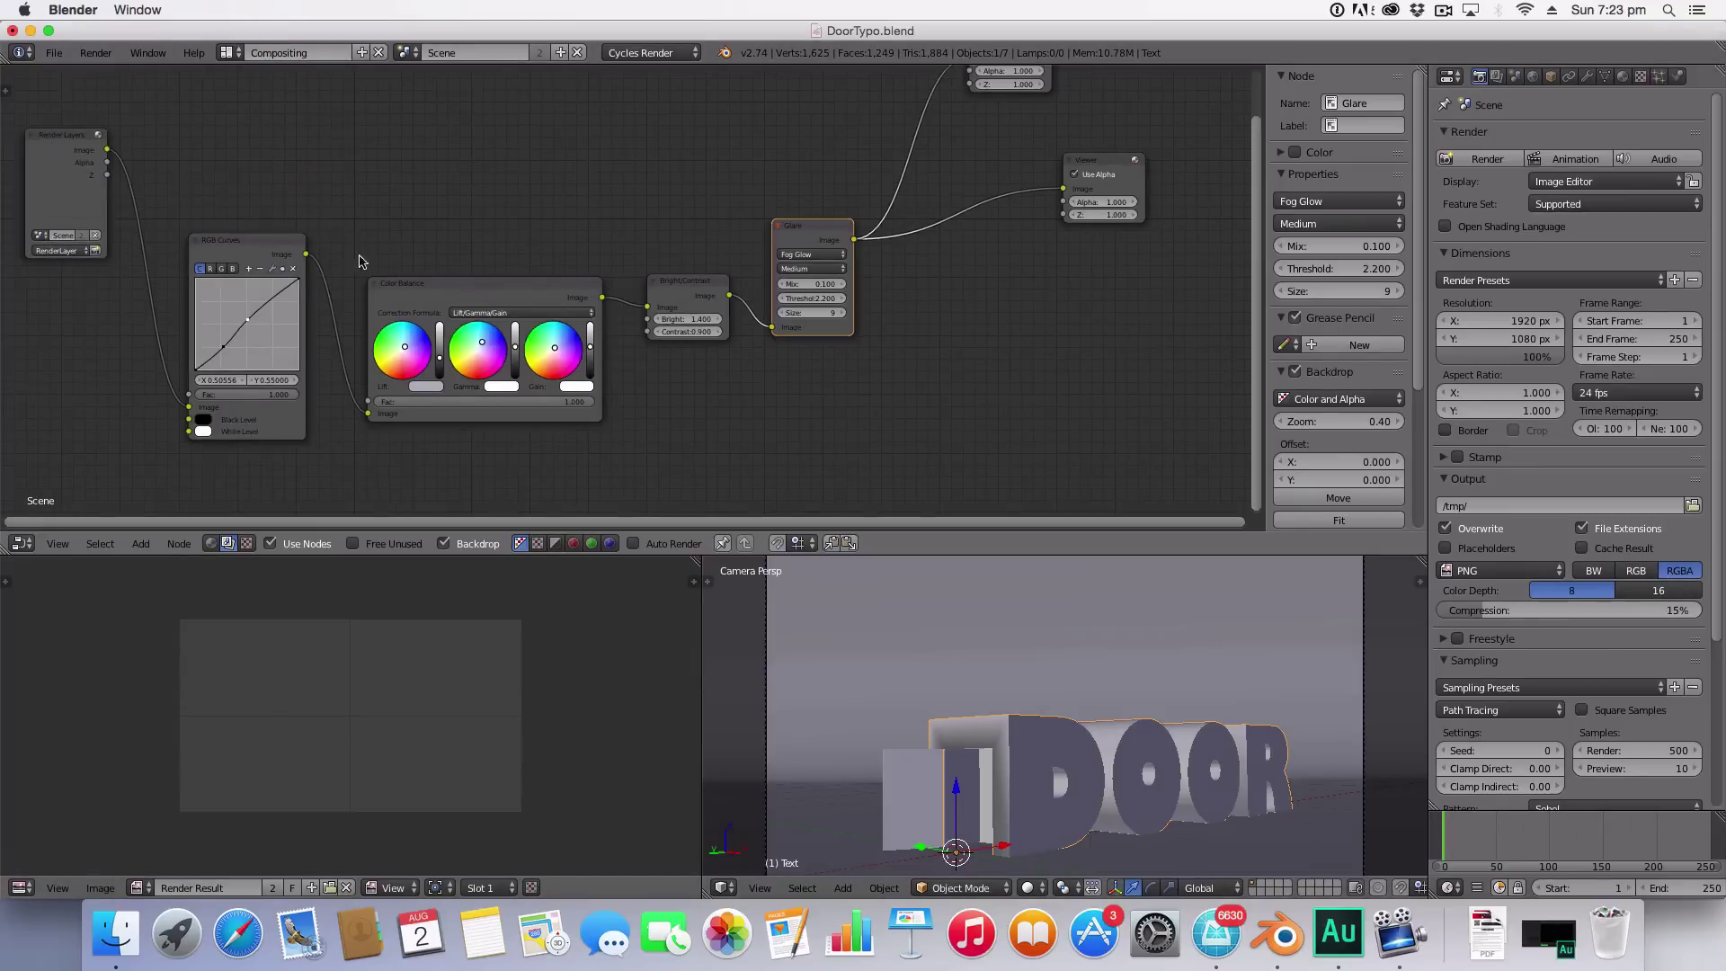
middle_click_drag(323, 215, 641, 213)
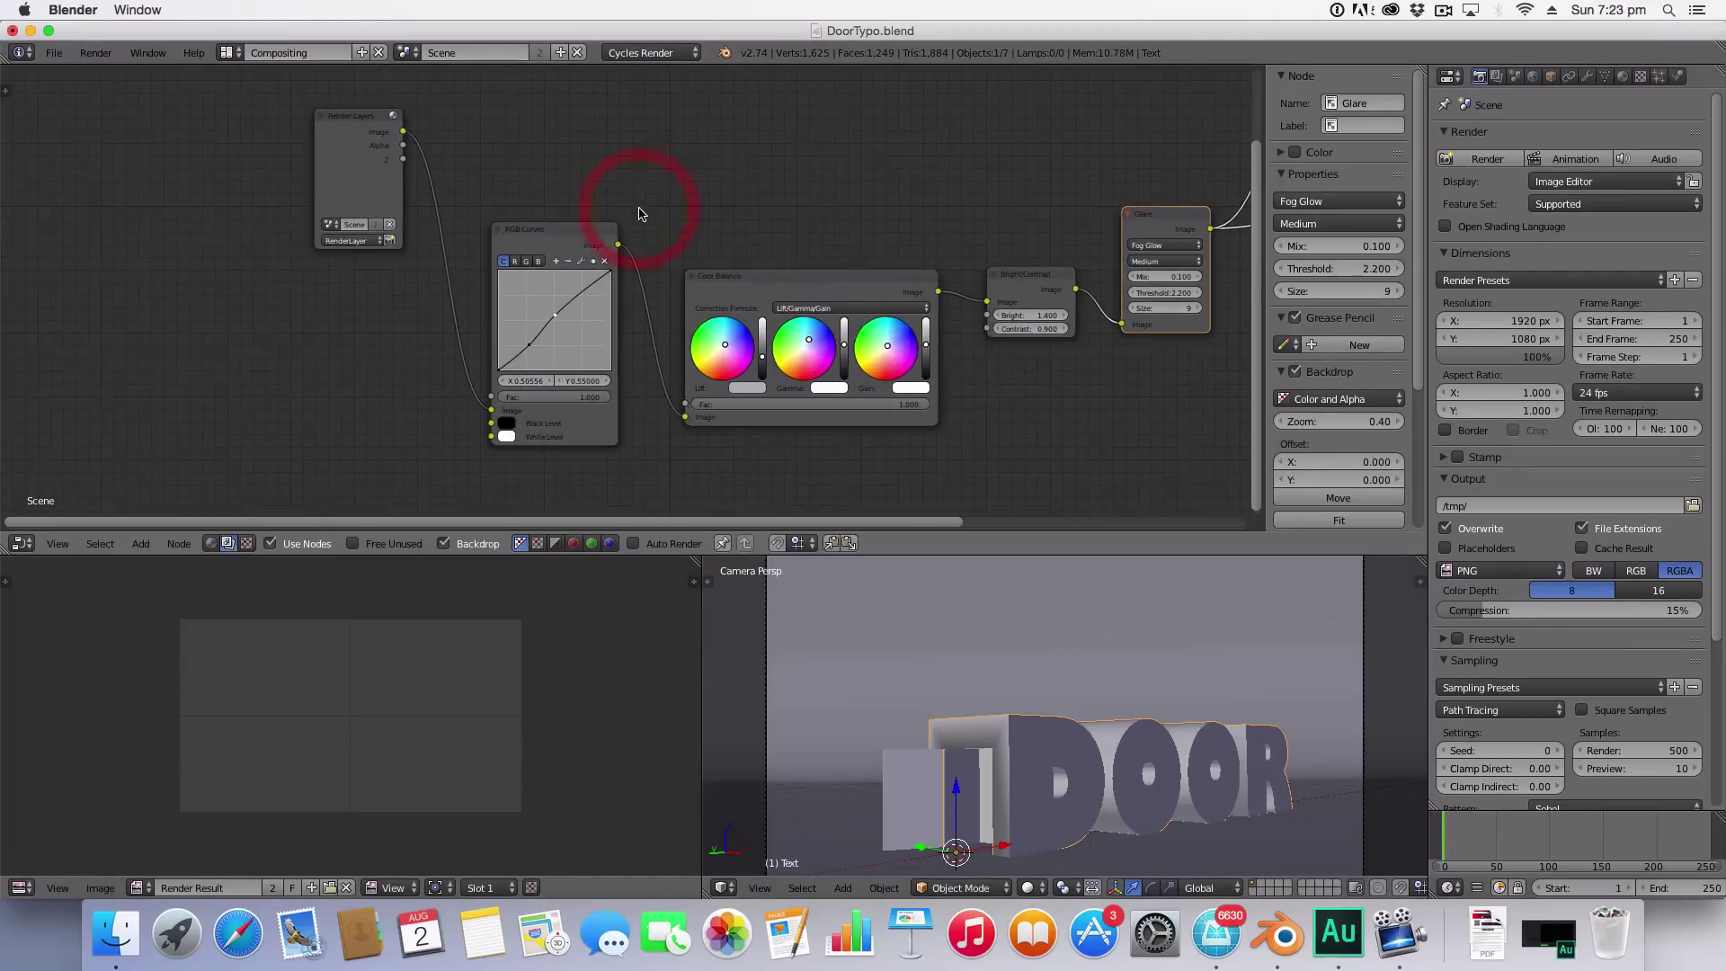
middle_click_drag(762, 196, 519, 137)
scroll(705, 212, "up", 3)
scroll(519, 137, "down", 1)
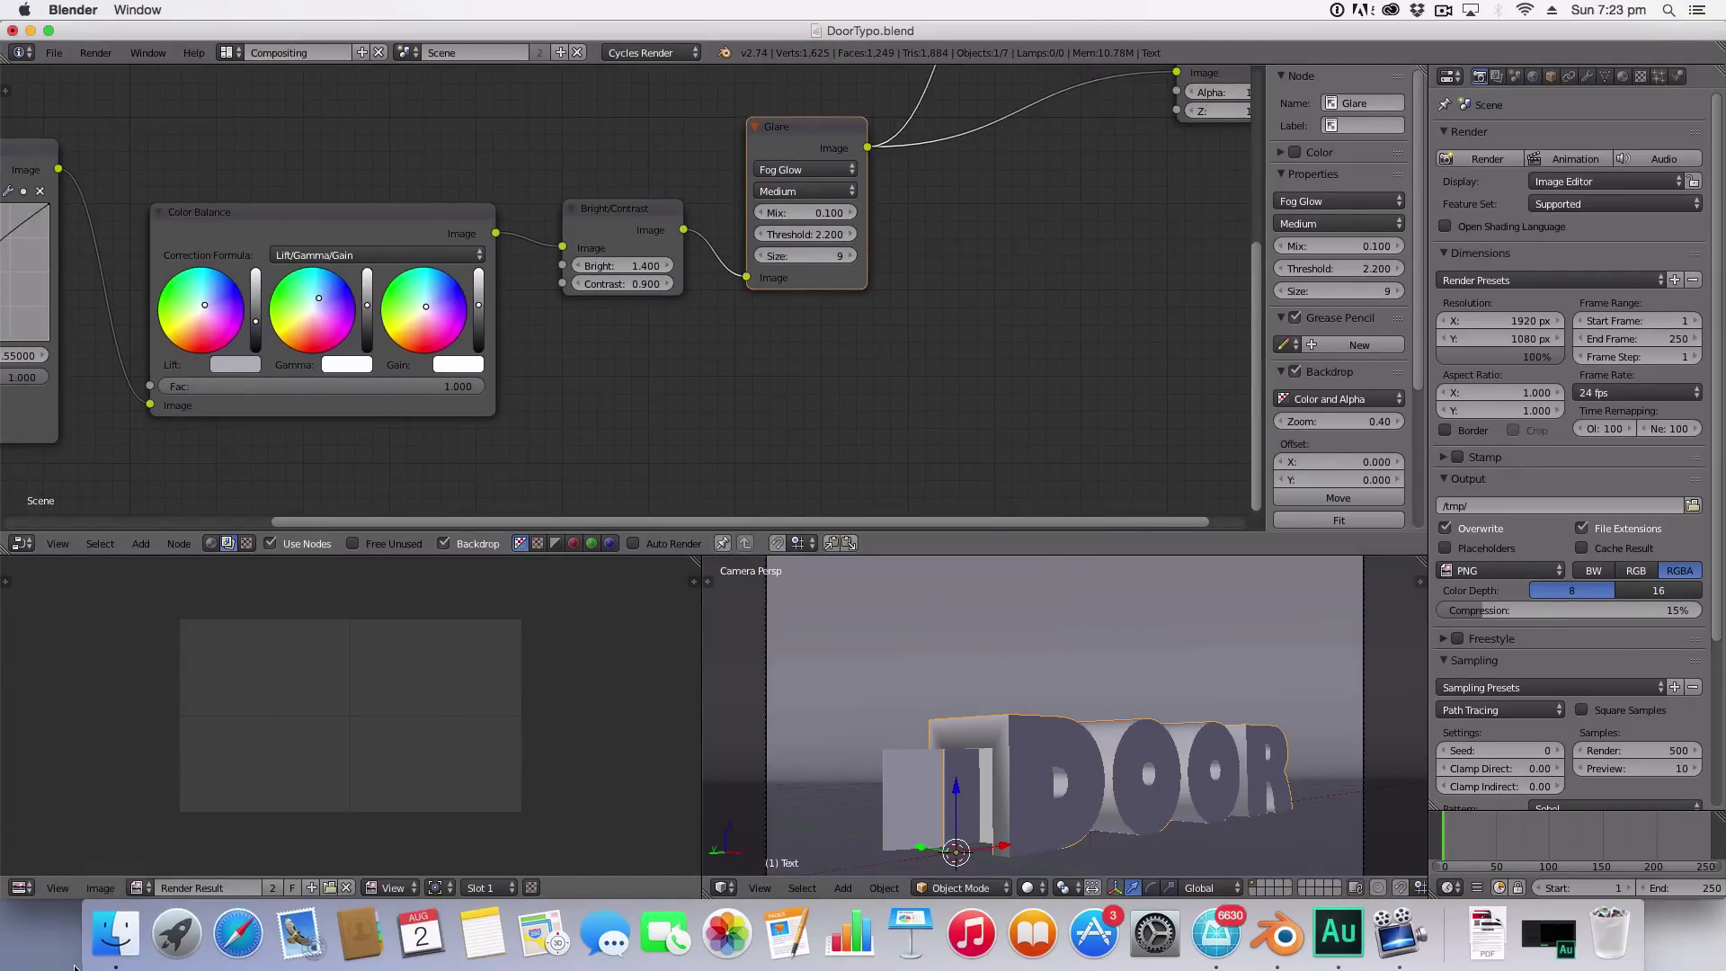
Step: Compare the Door Typography.png render in Quick Look twice, returning to the Blender node editor
left_click(99, 943)
left_click(1010, 393)
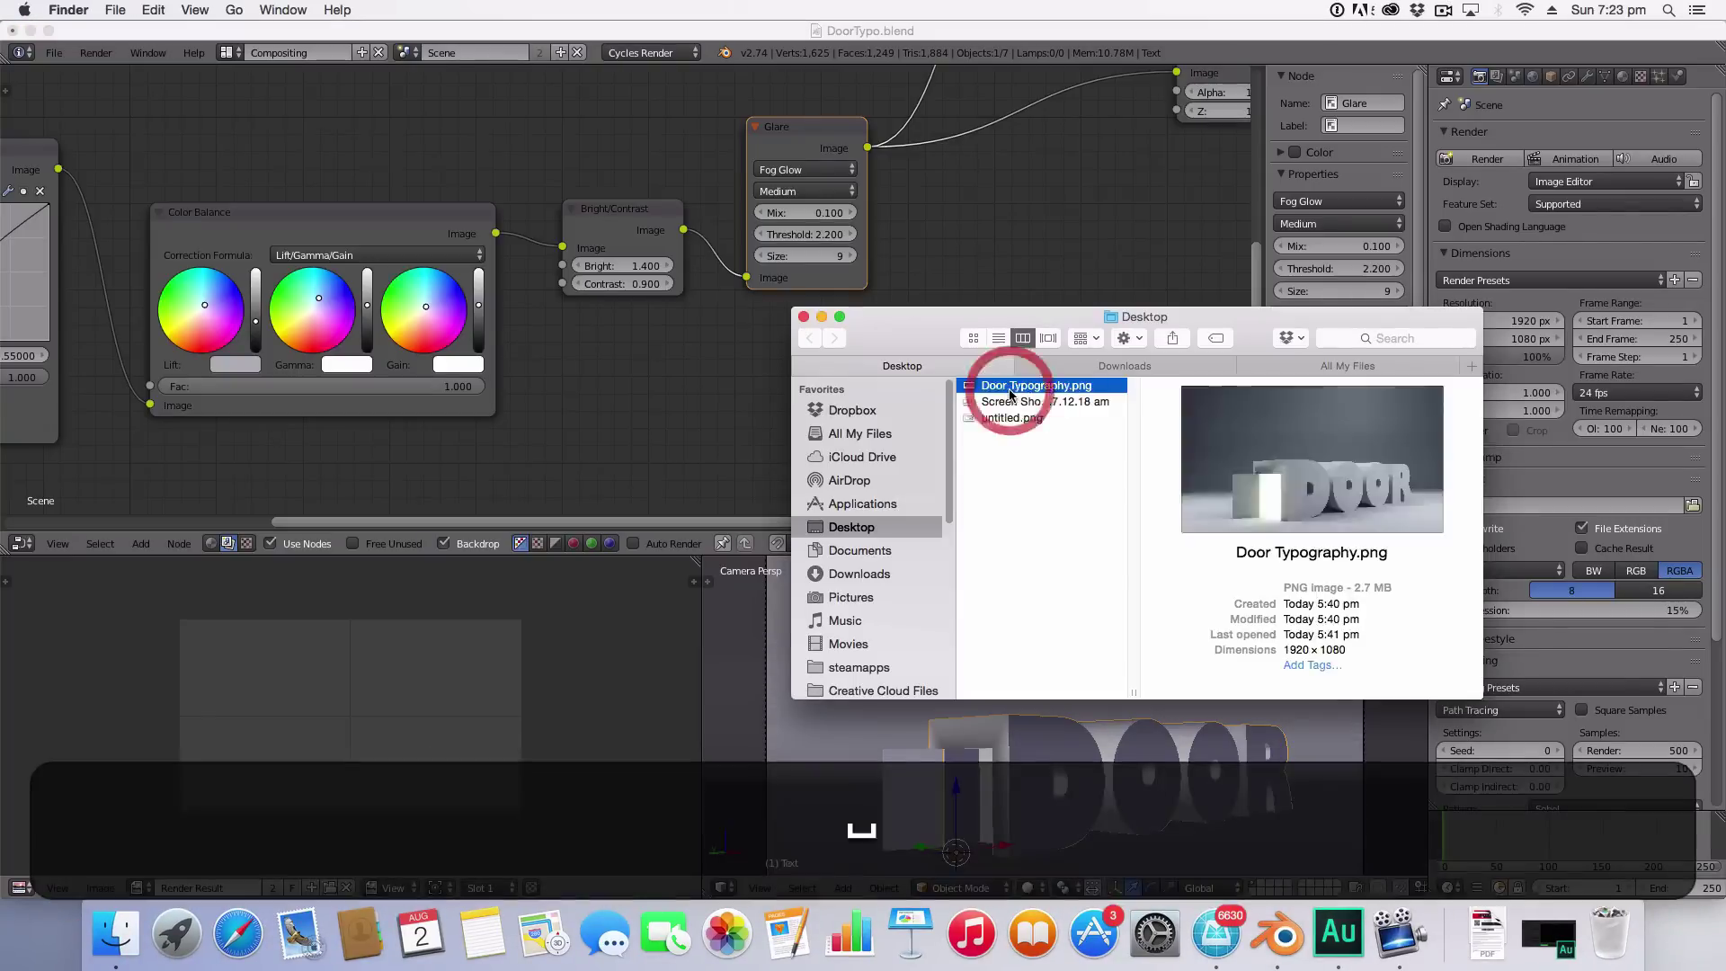
key("space")
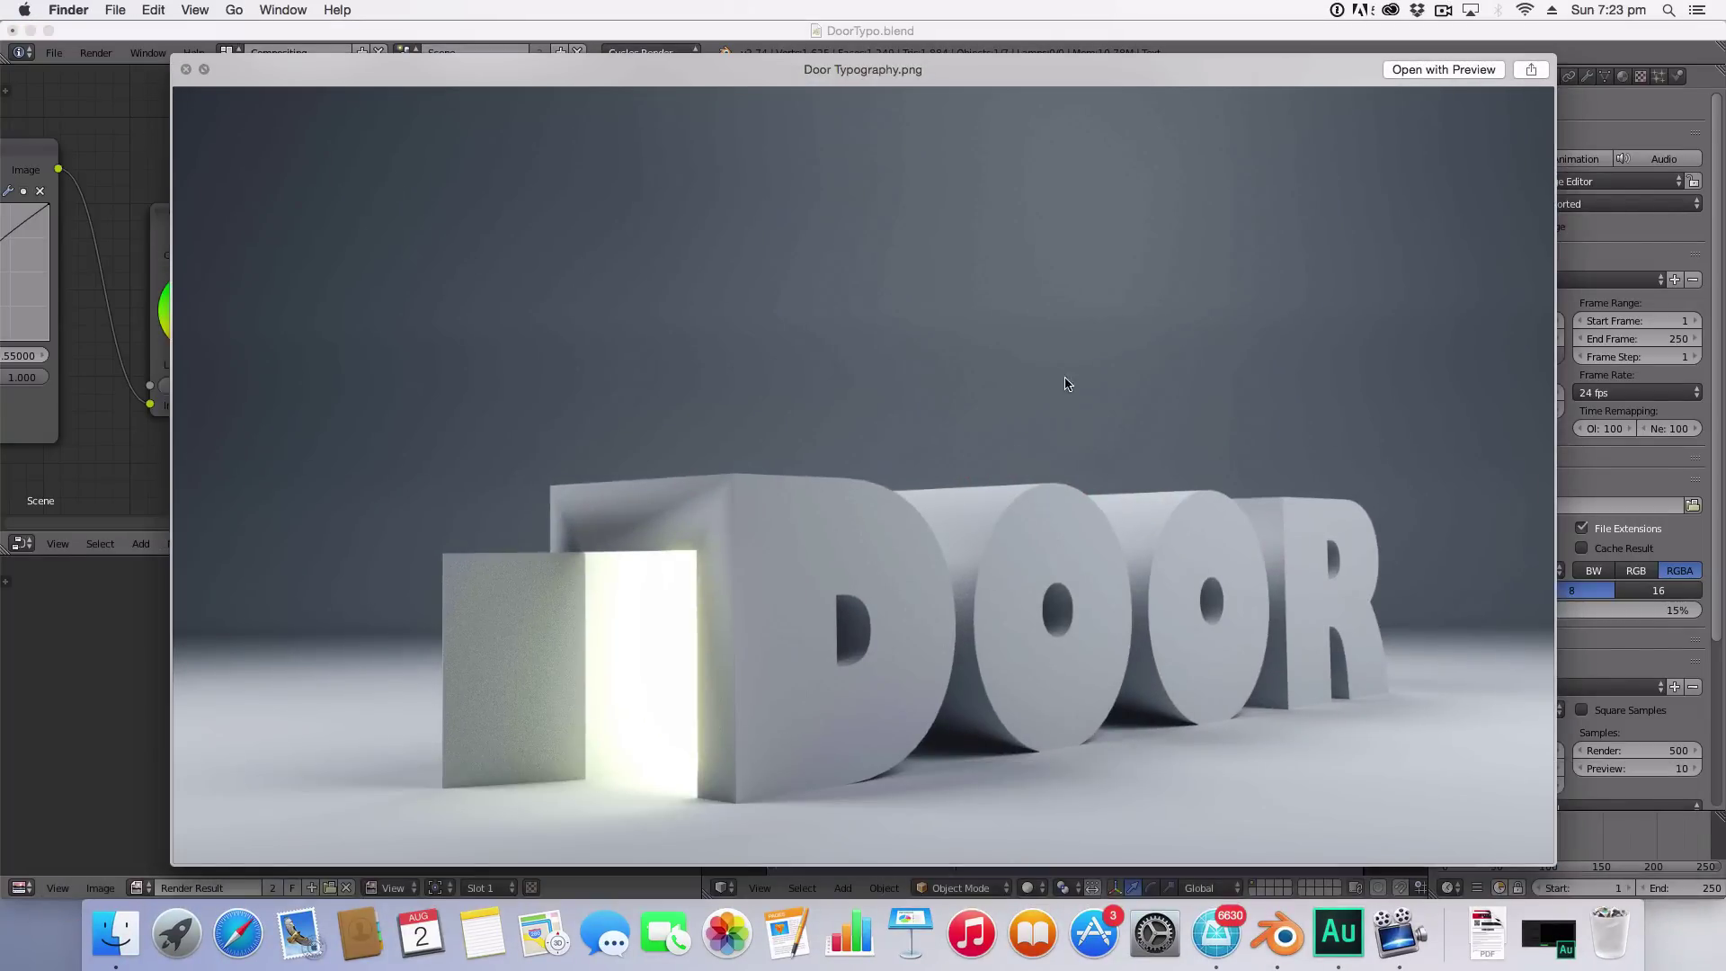
key("space")
left_click(422, 220)
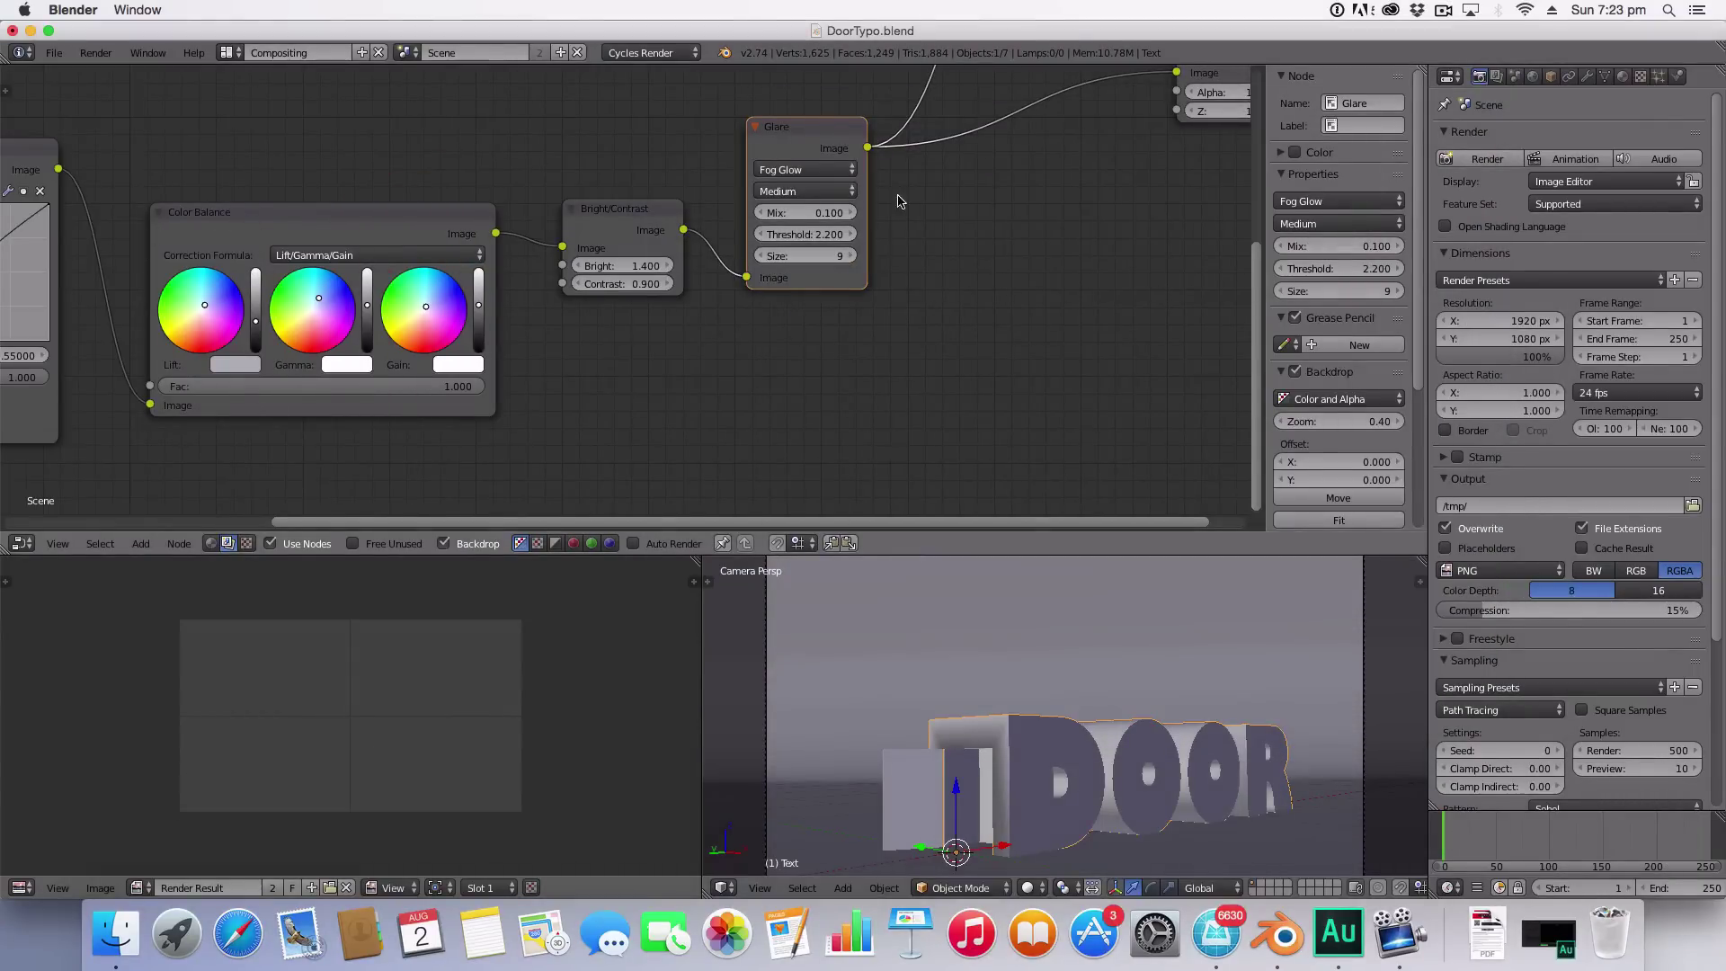
left_click(115, 935)
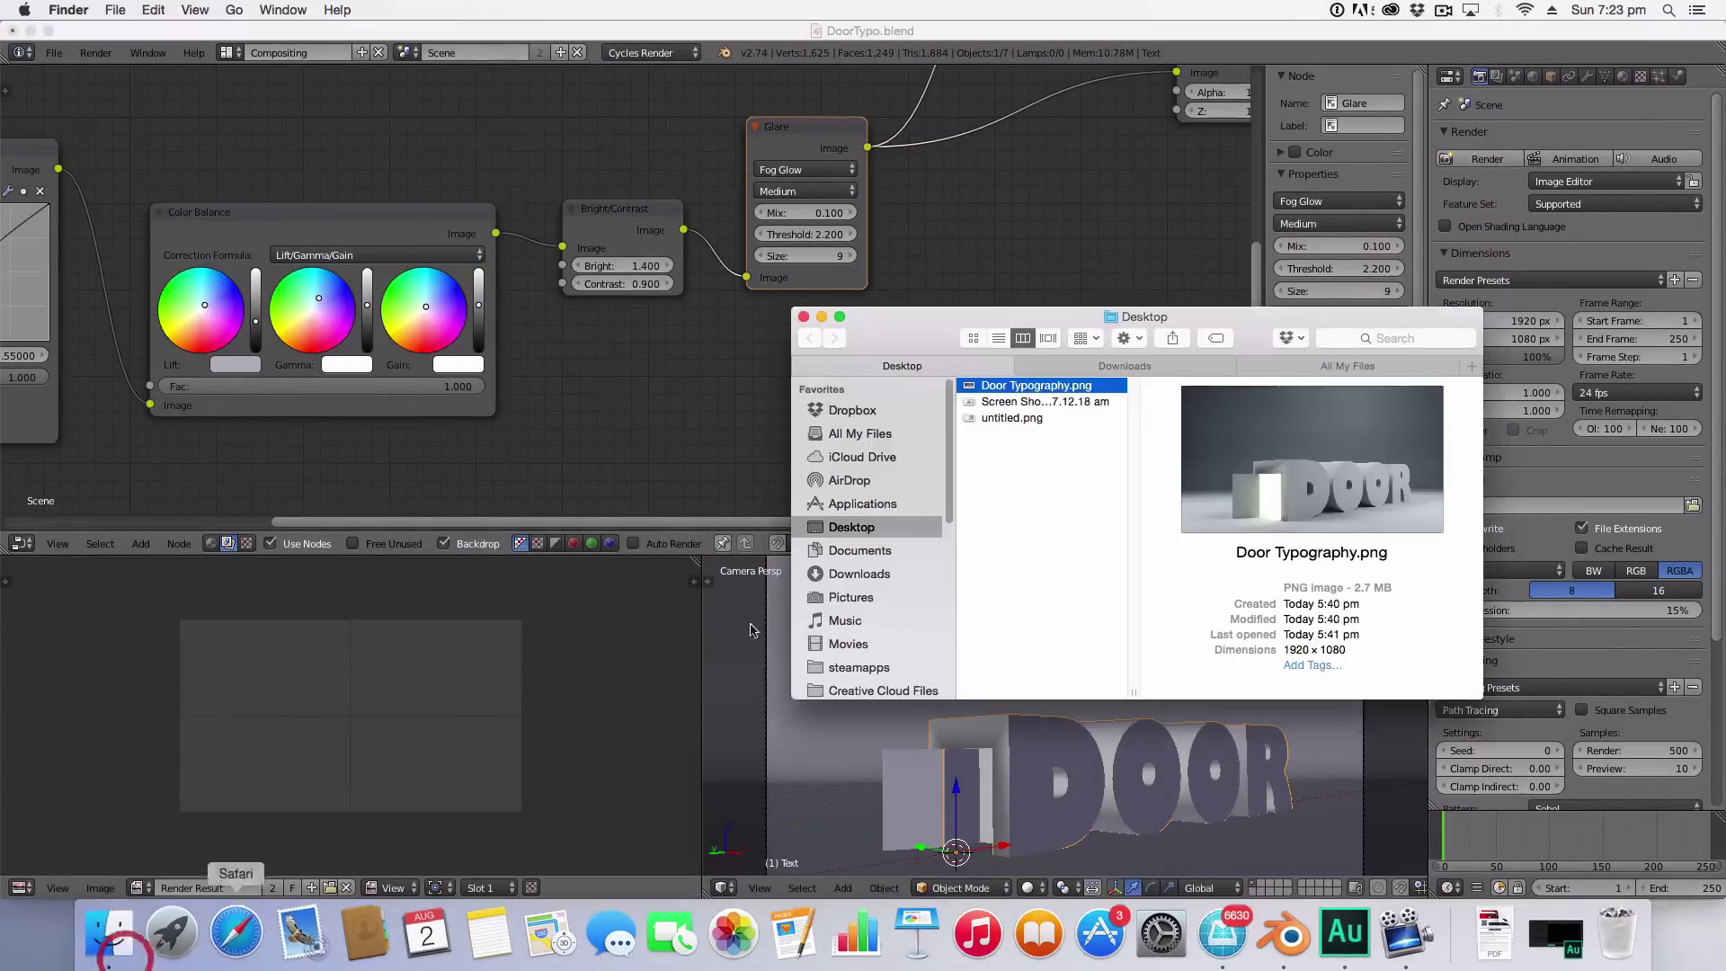
key("space")
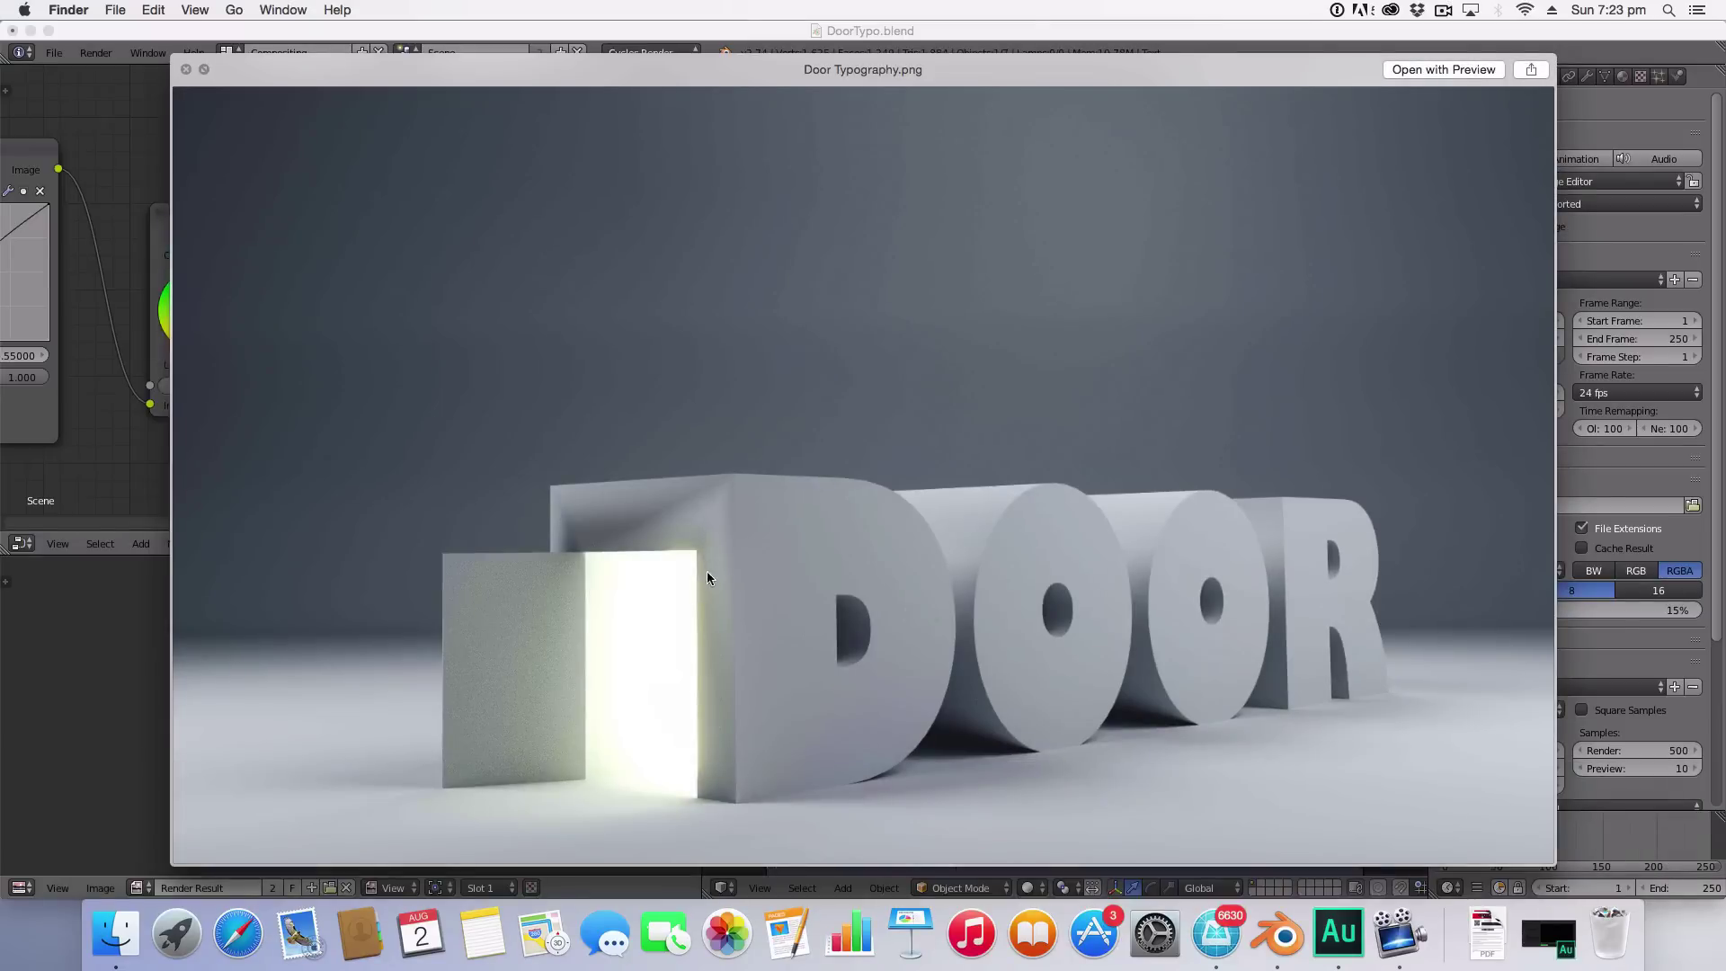
key("space")
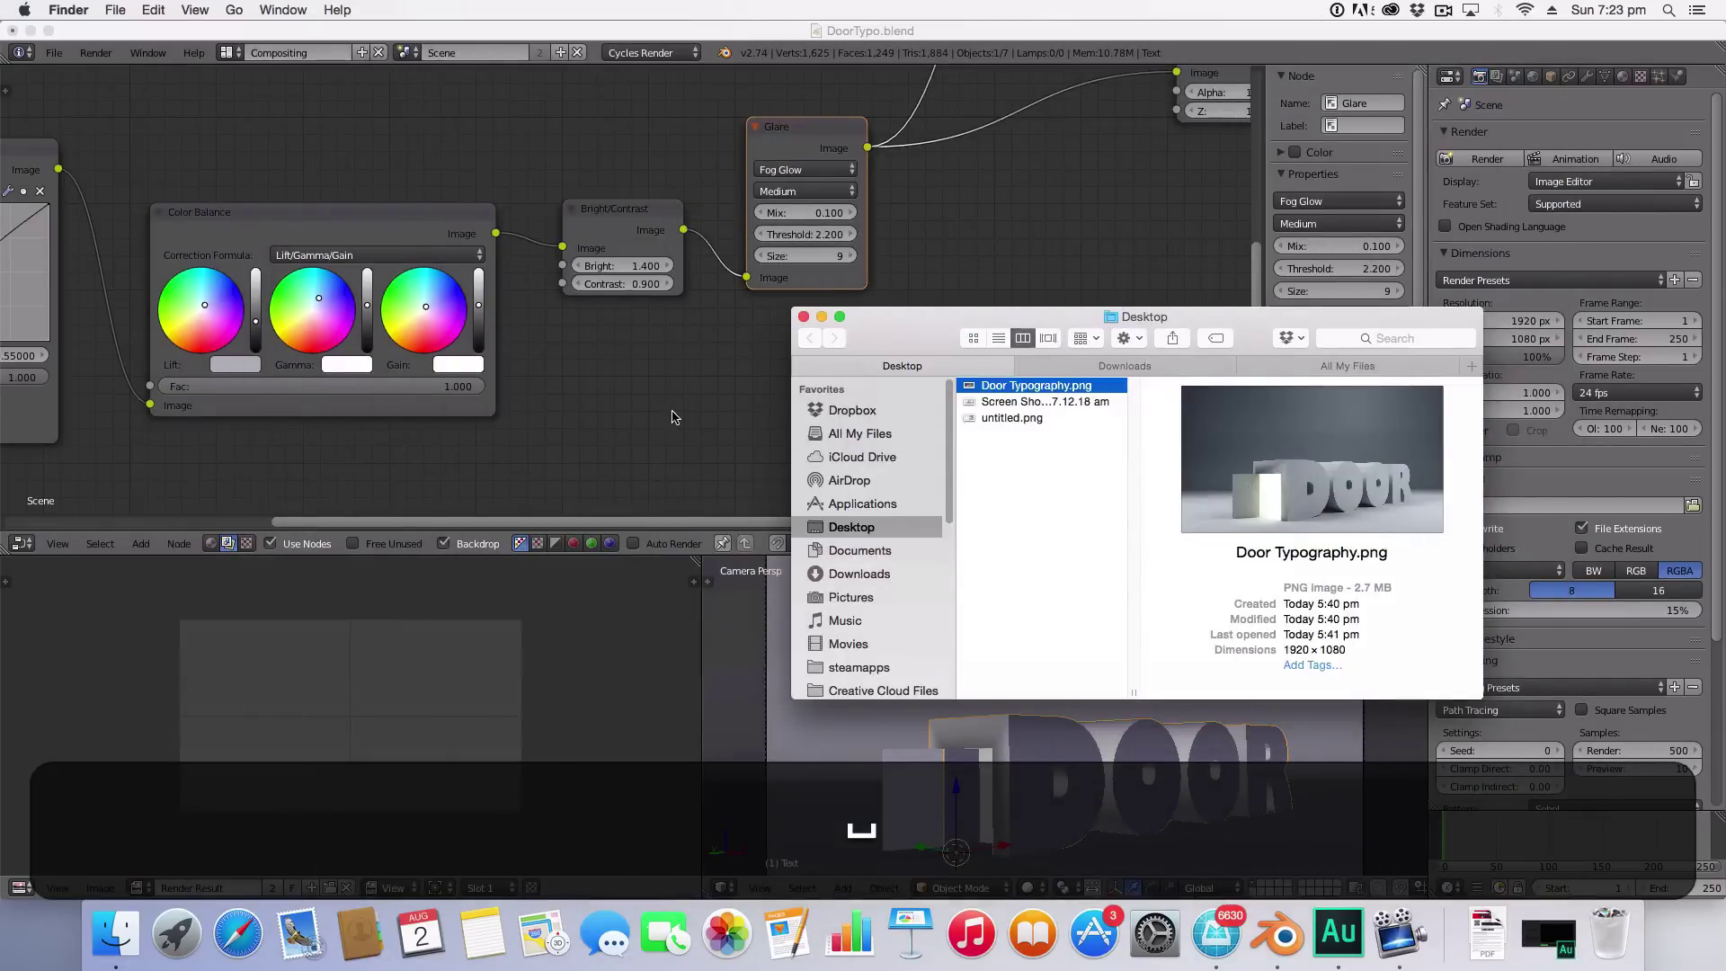
left_click(674, 404)
Step: Reload the start-up file and delete the lamp and the default cube
left_click(49, 52)
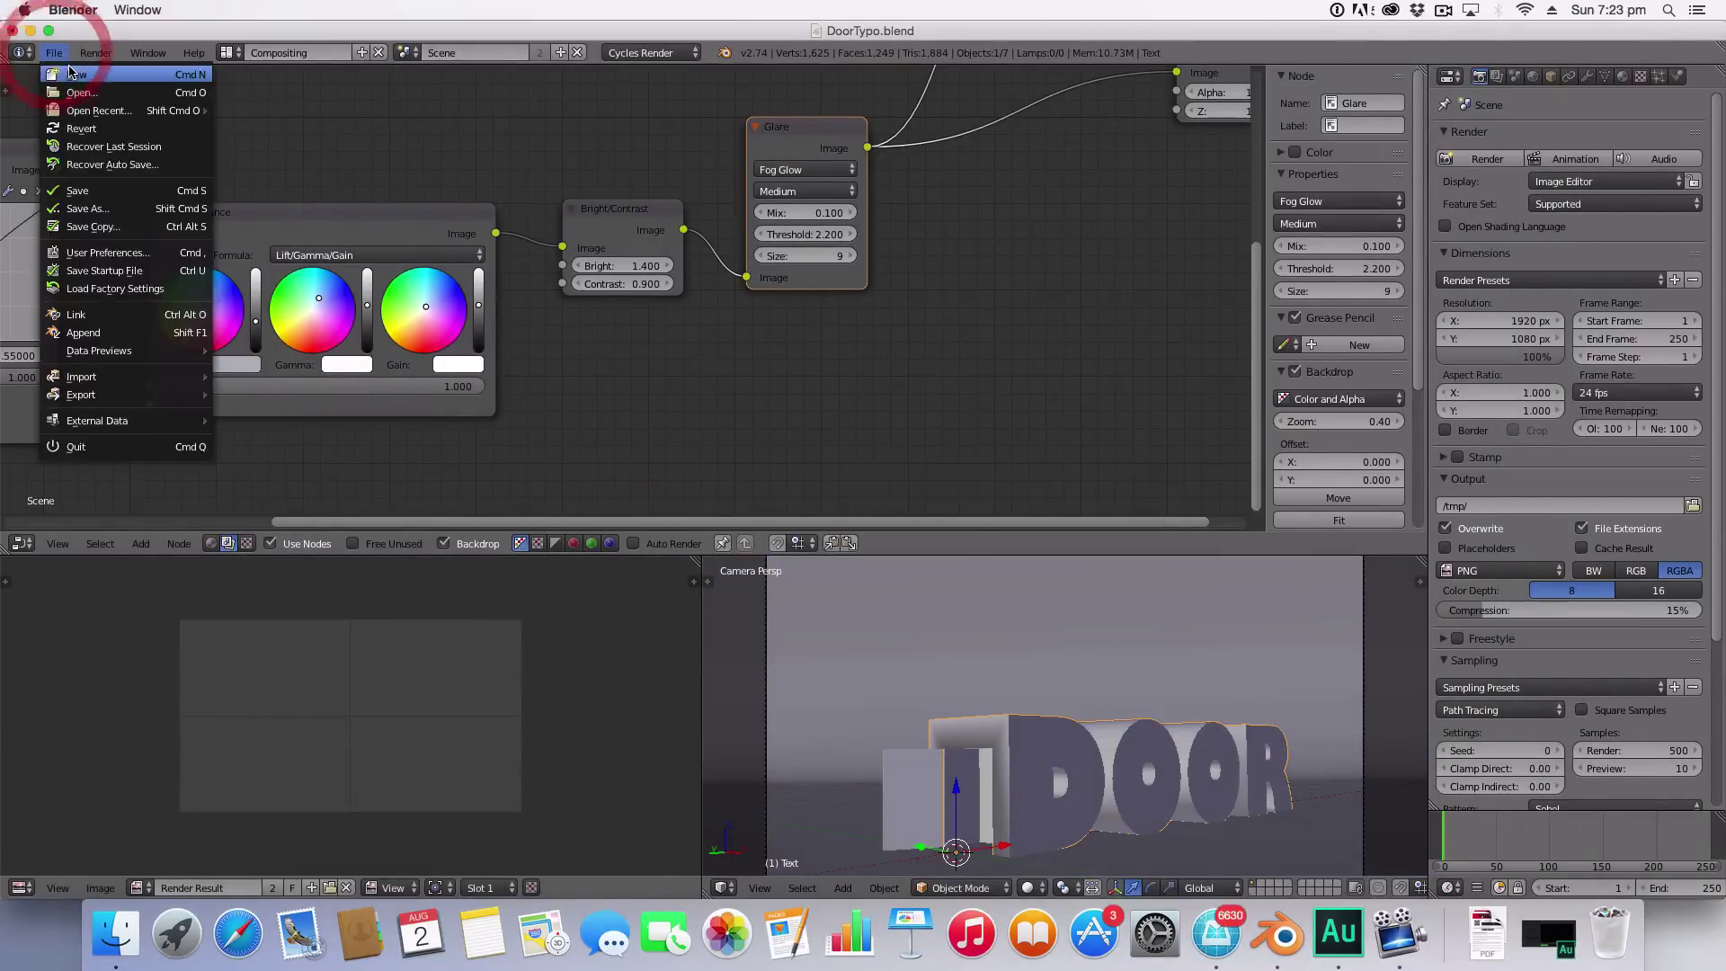
left_click(70, 88)
left_click(70, 89)
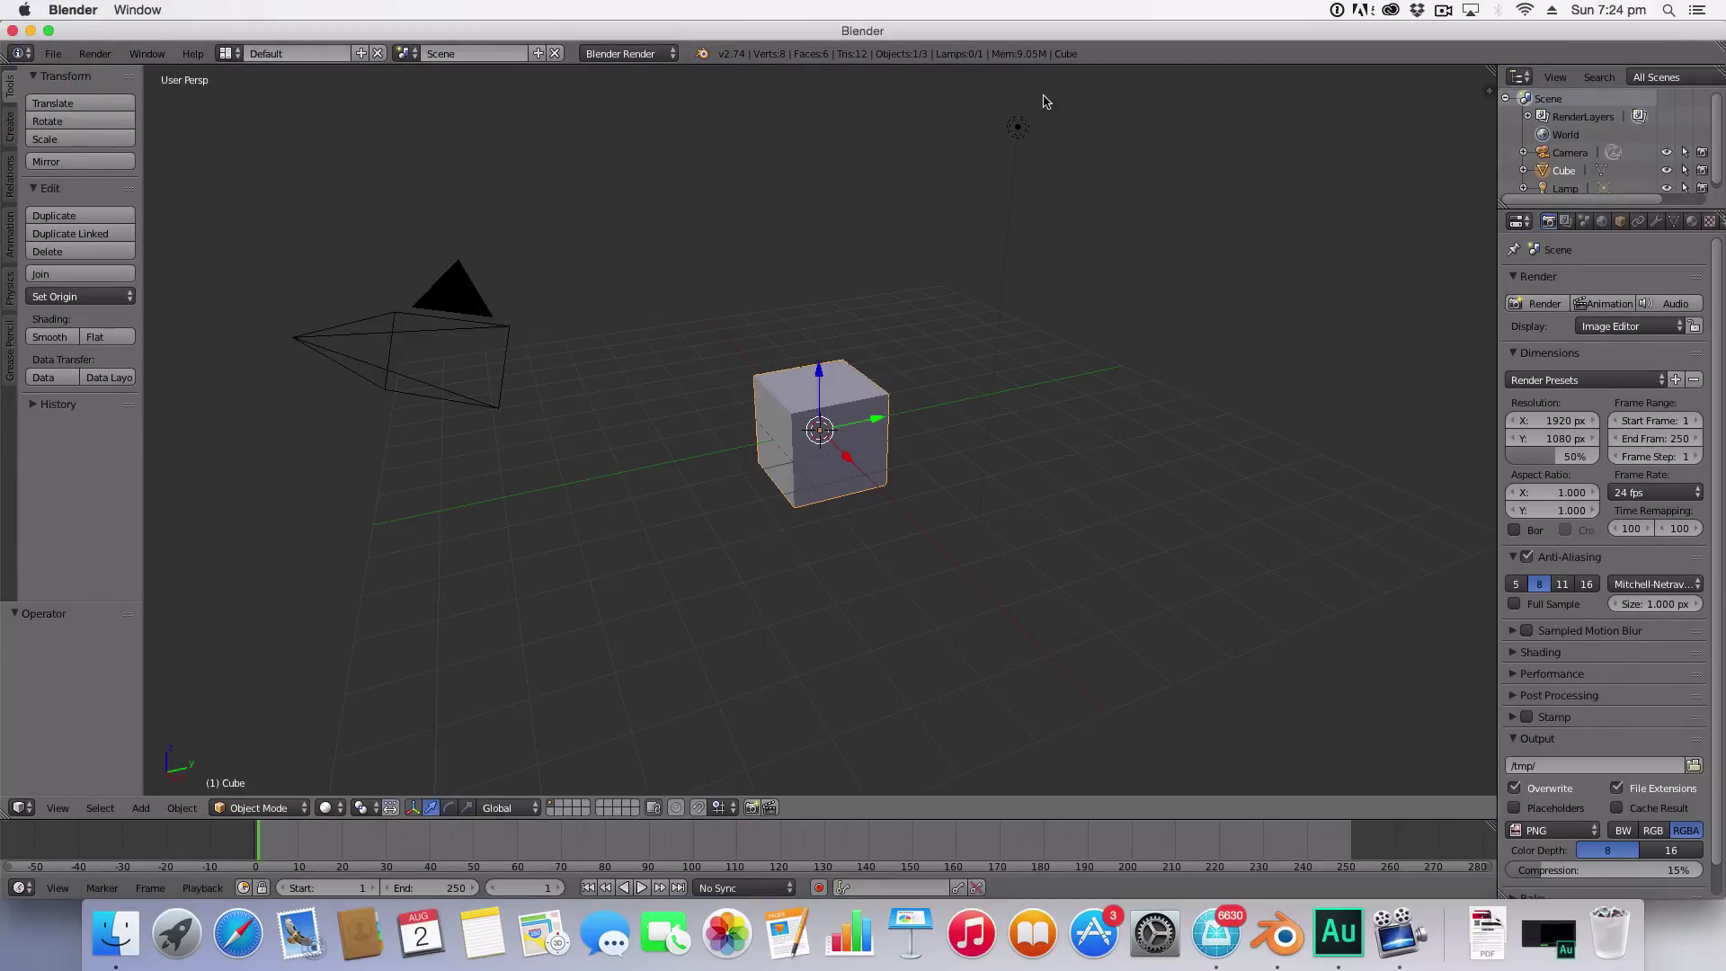
left_click(1017, 127)
key("x")
left_click(1030, 135)
left_click(849, 431)
key("x")
left_click(852, 431)
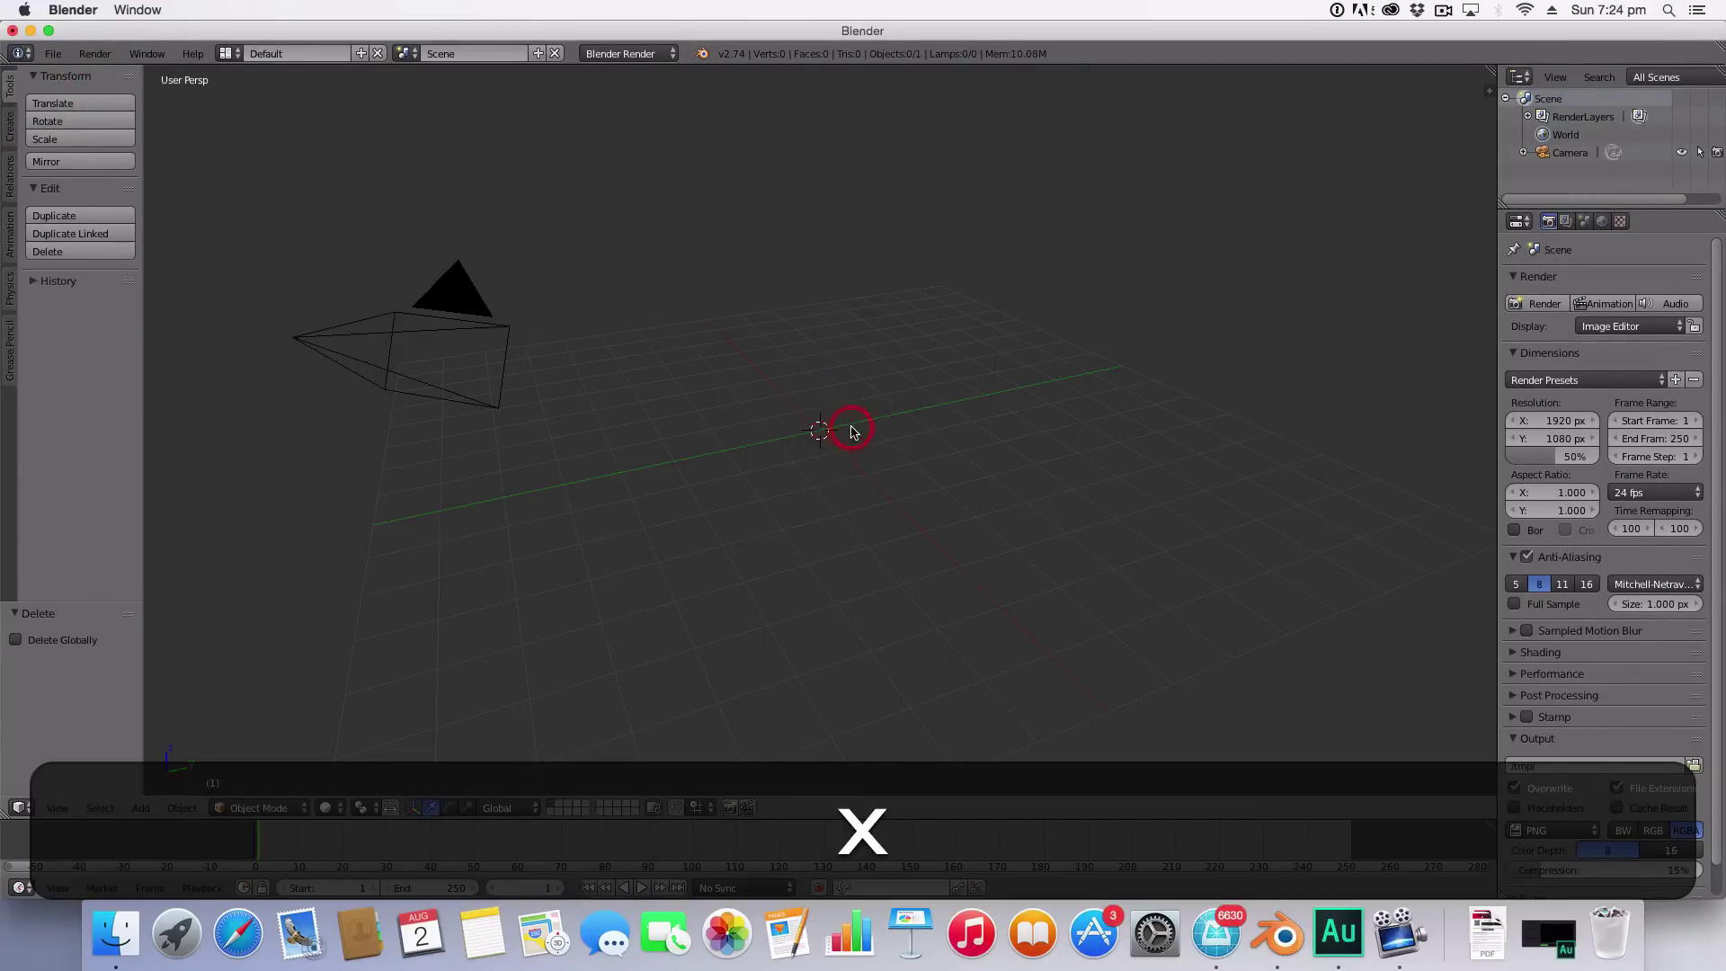
Step: Add a text object at the origin and change its text to DOOR
key("shift+q")
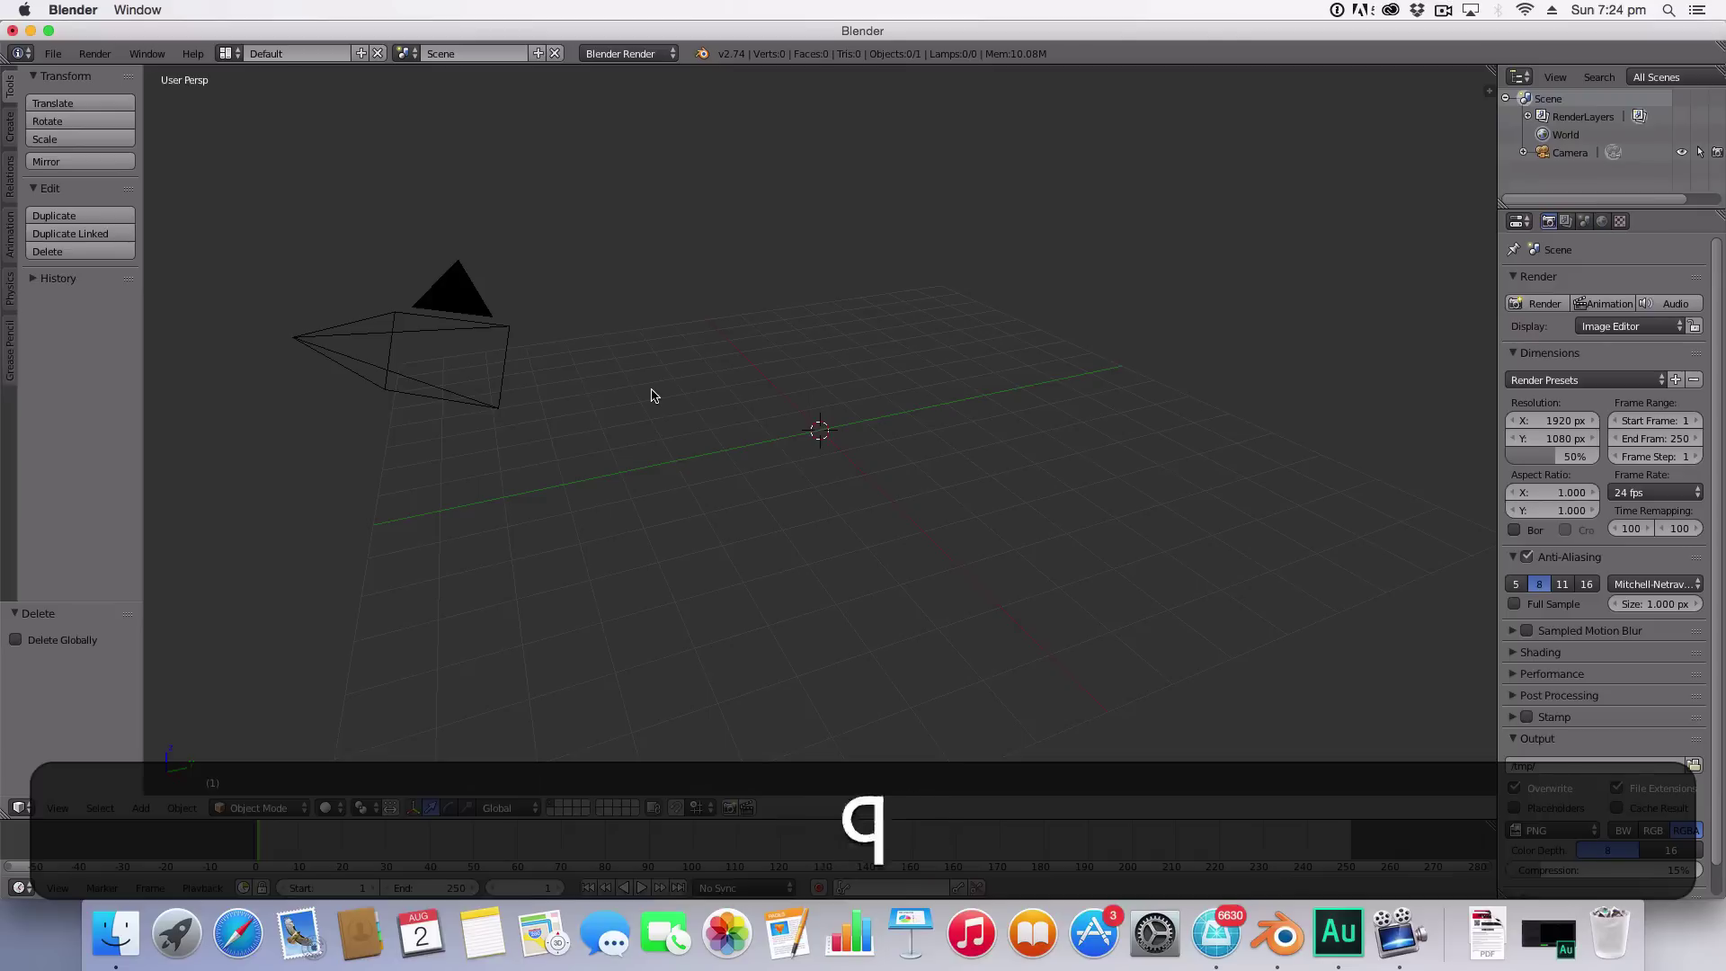
key("shift+a")
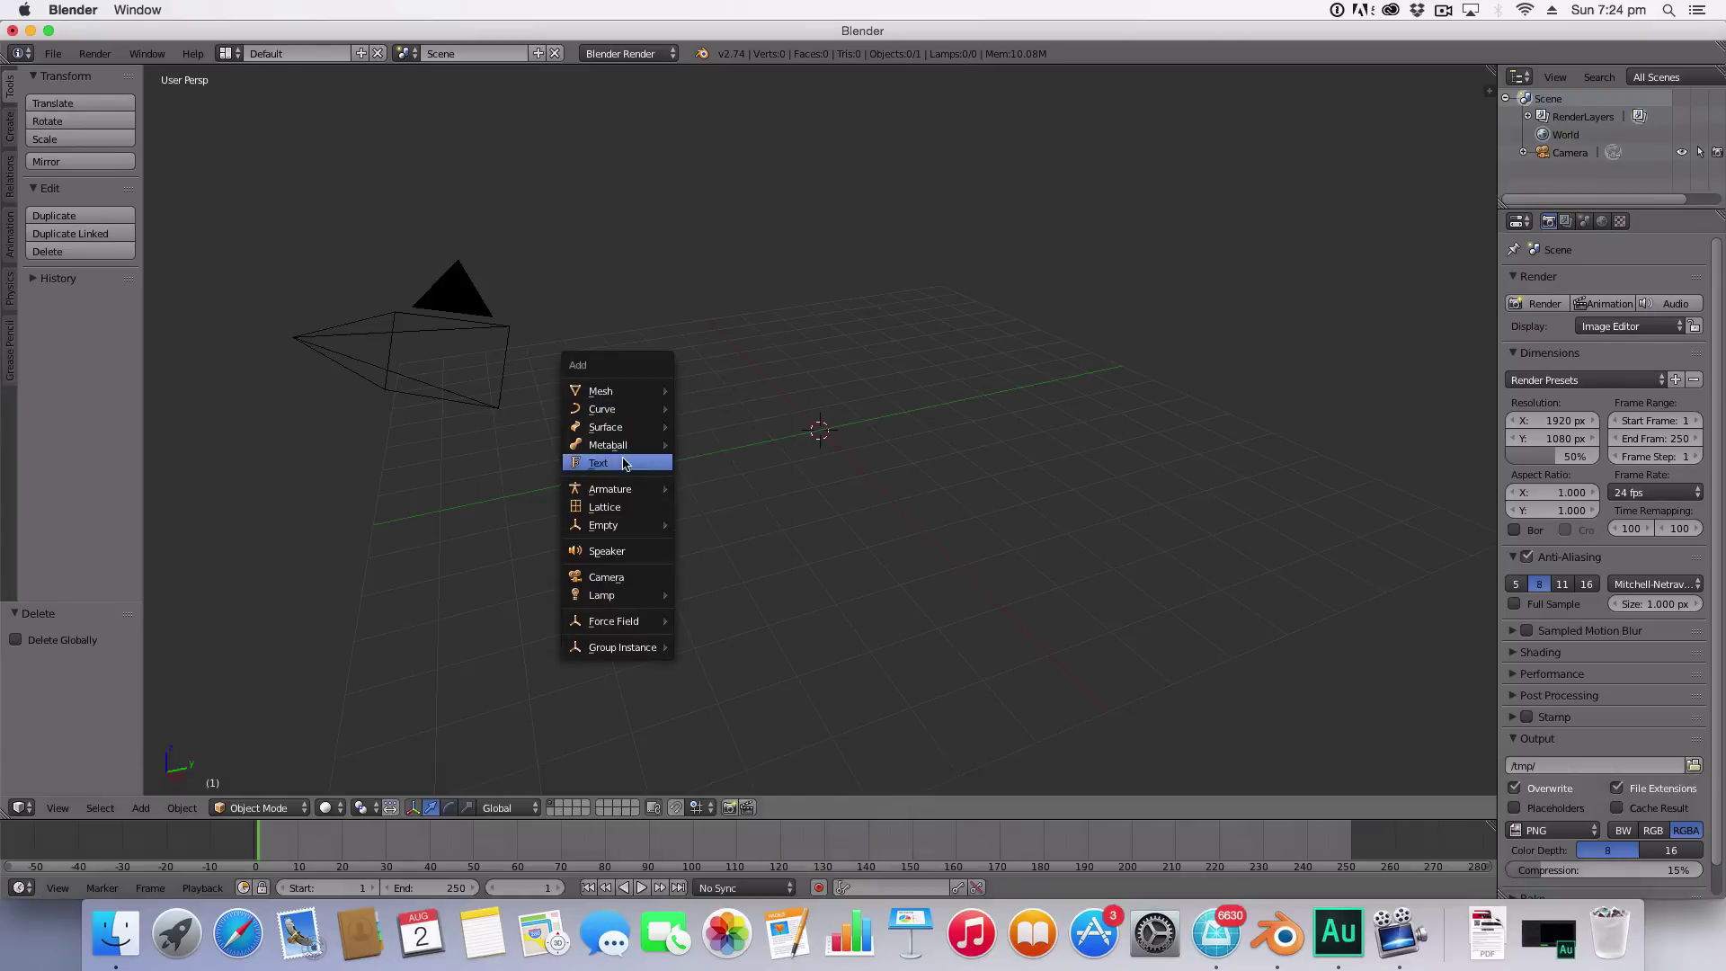
left_click(626, 464)
key("Tab")
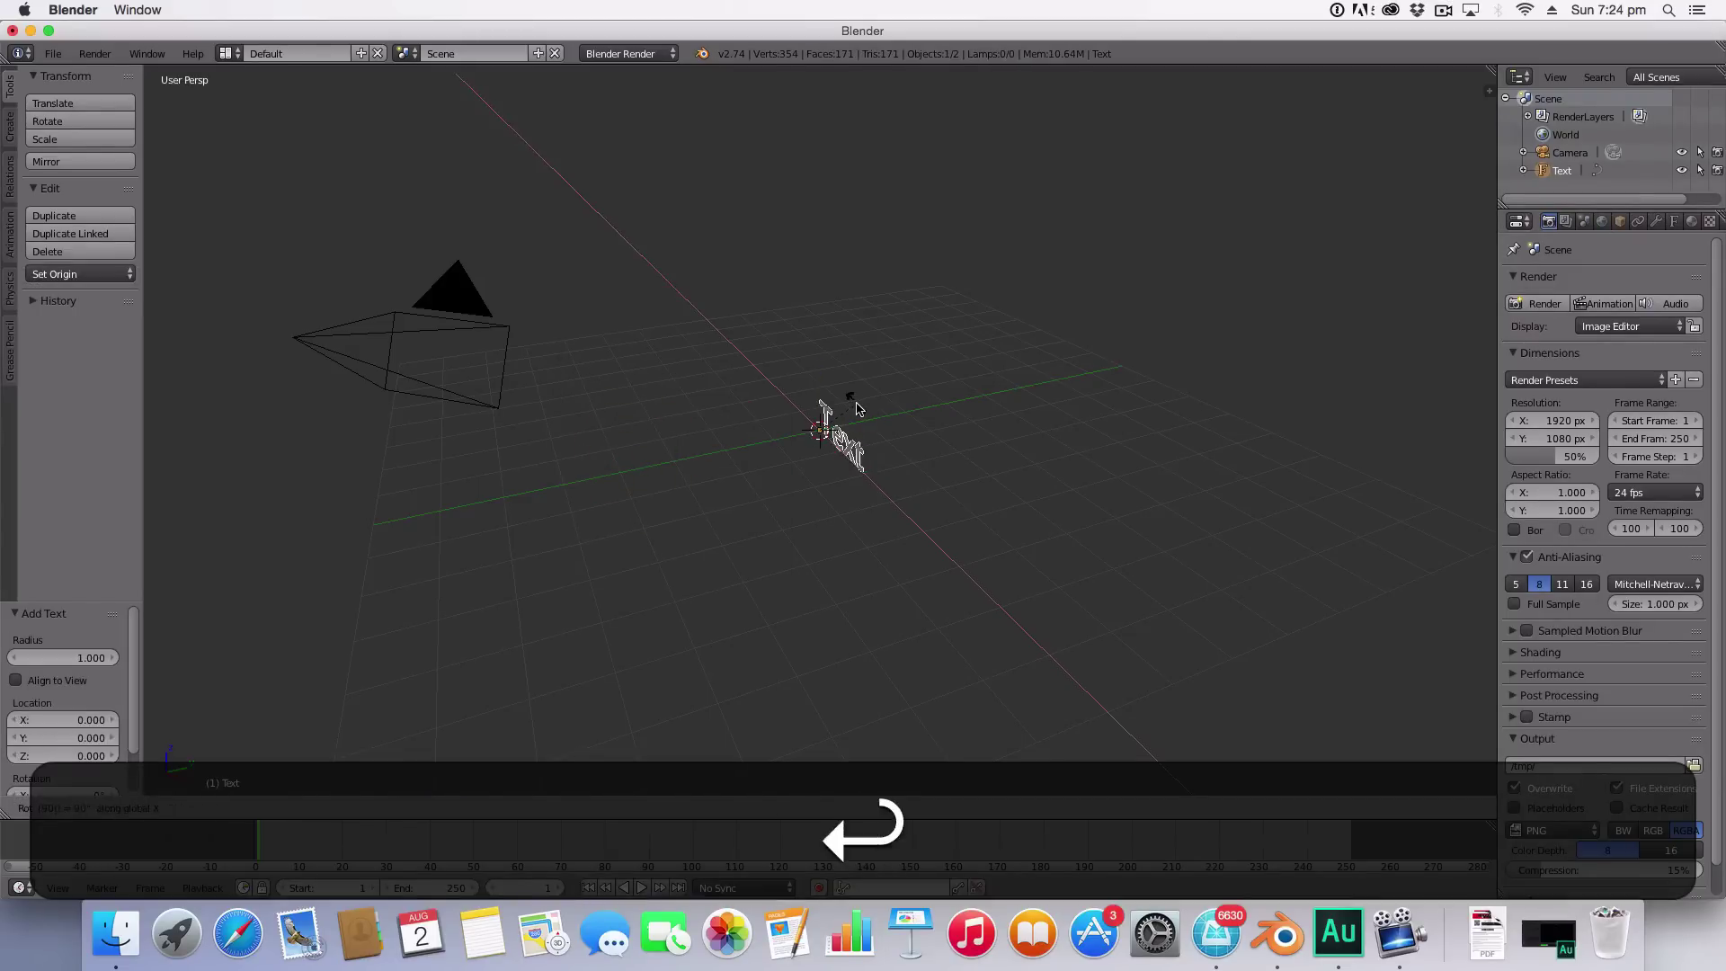
key("BackSpace")
type("DOOR")
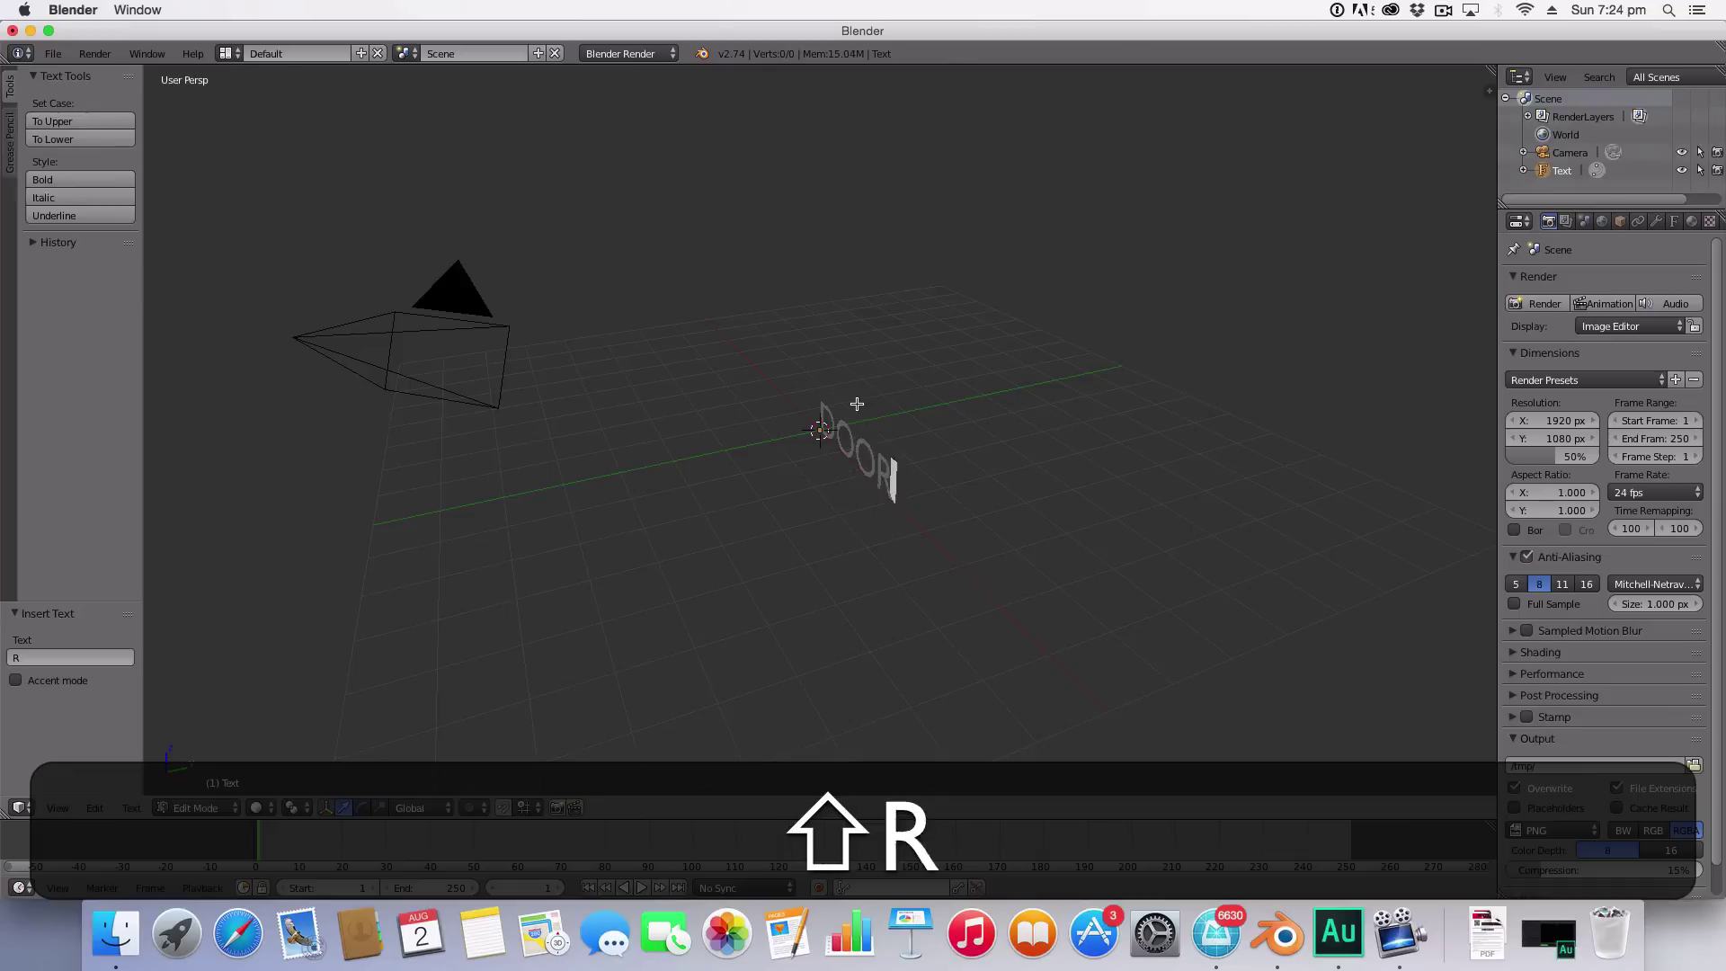
key("shift+Tab")
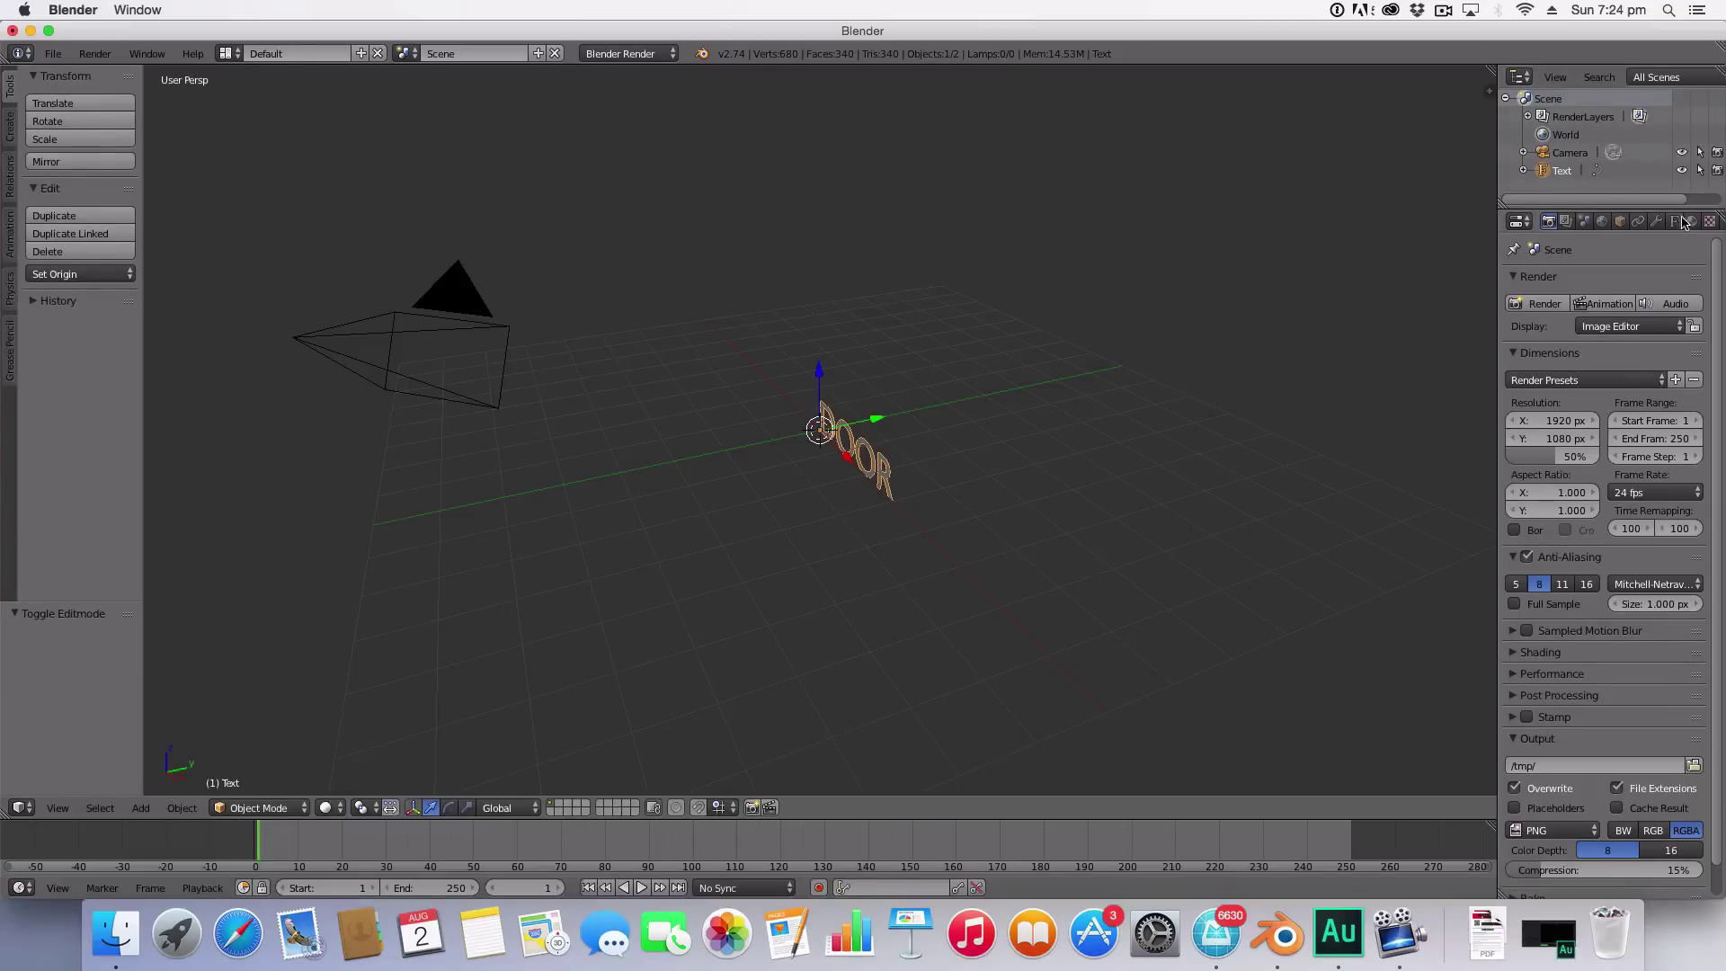
Step: Load GillSansStd-UltraBold.otf from Library/Fonts as the text's regular font
left_click(1672, 221)
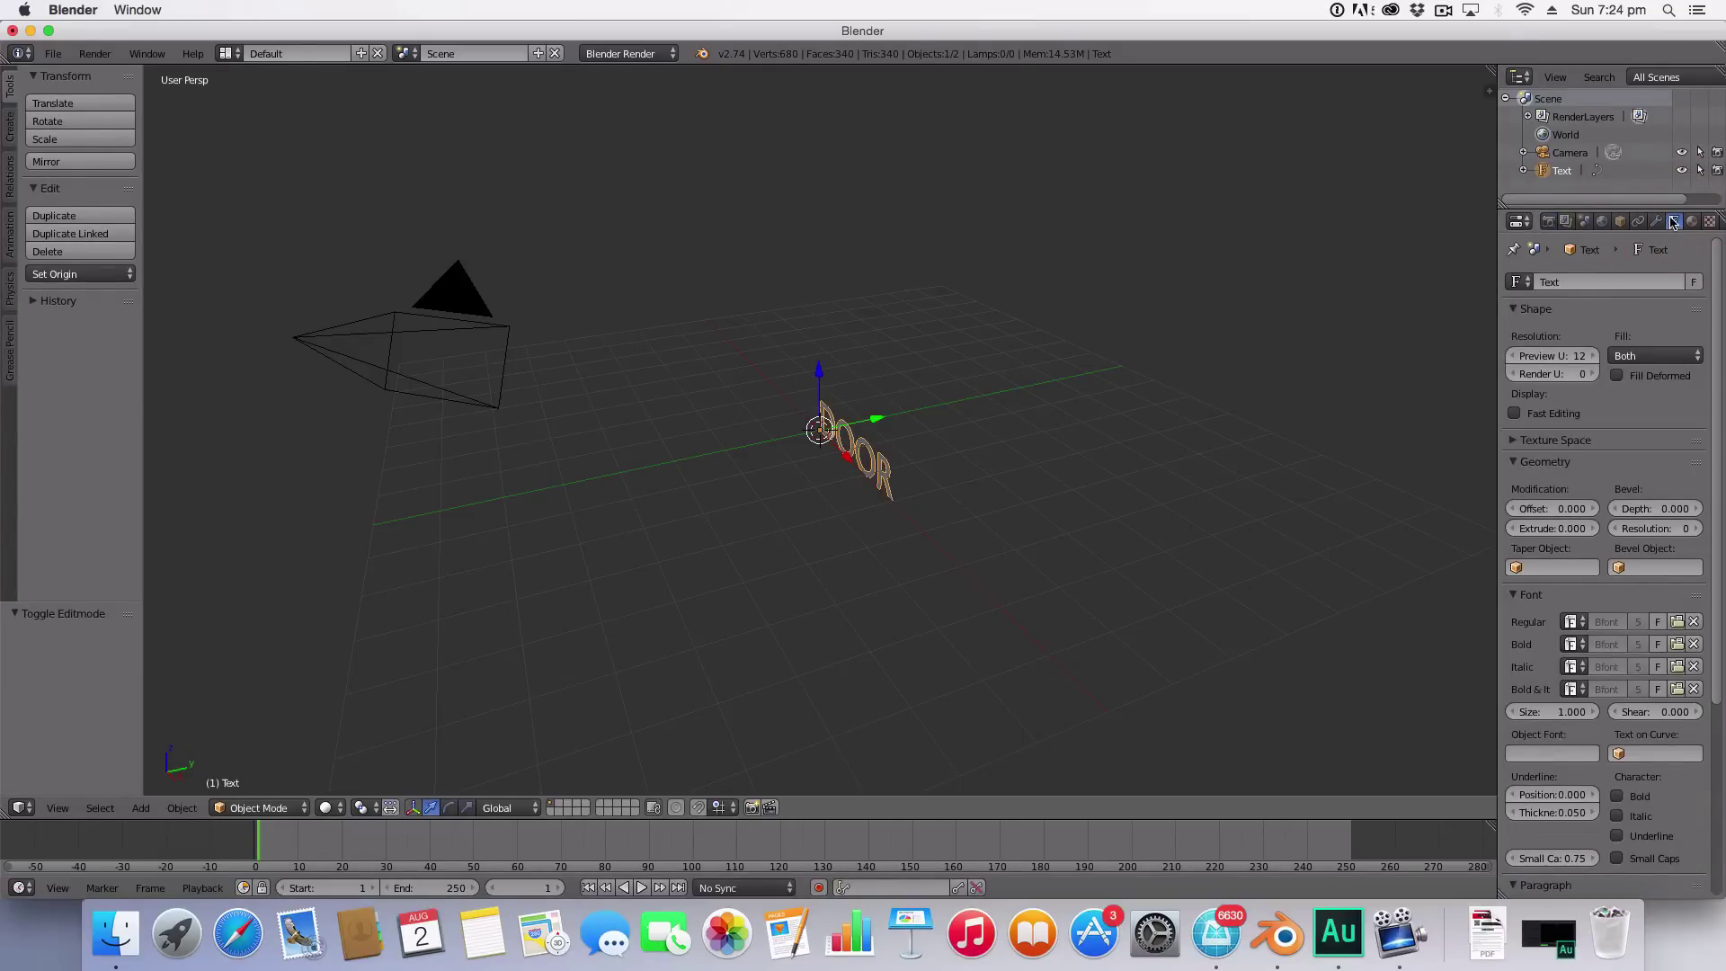
left_click(1677, 622)
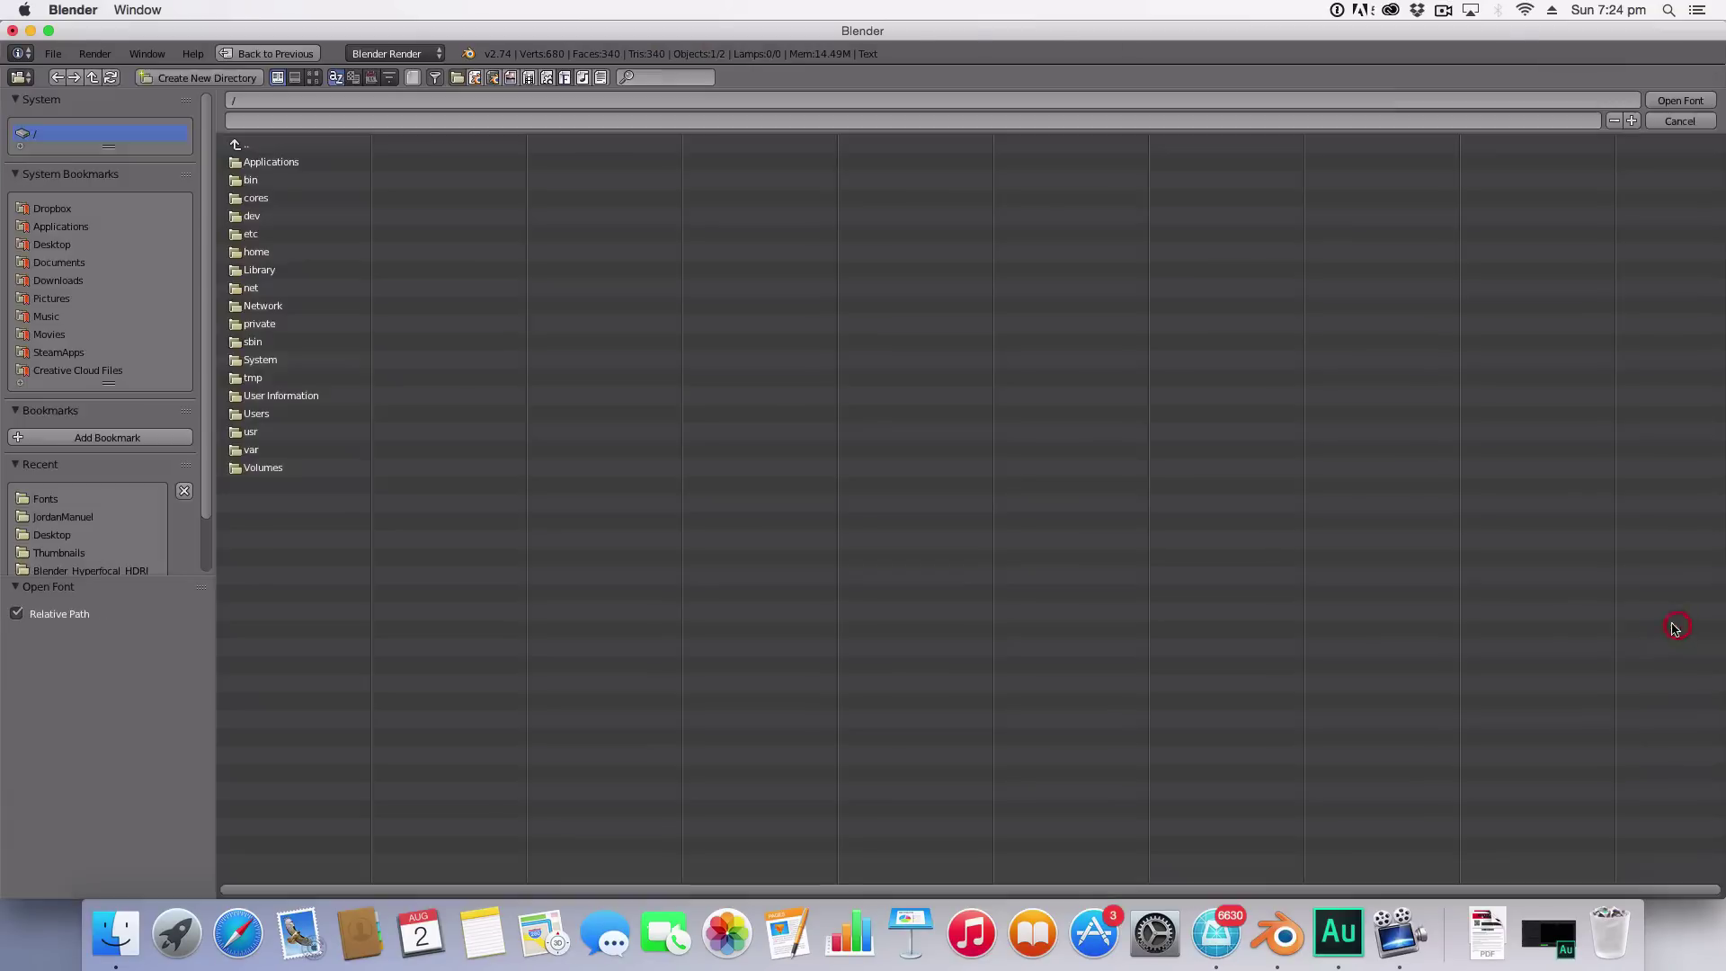
left_click(288, 416)
left_click(270, 162)
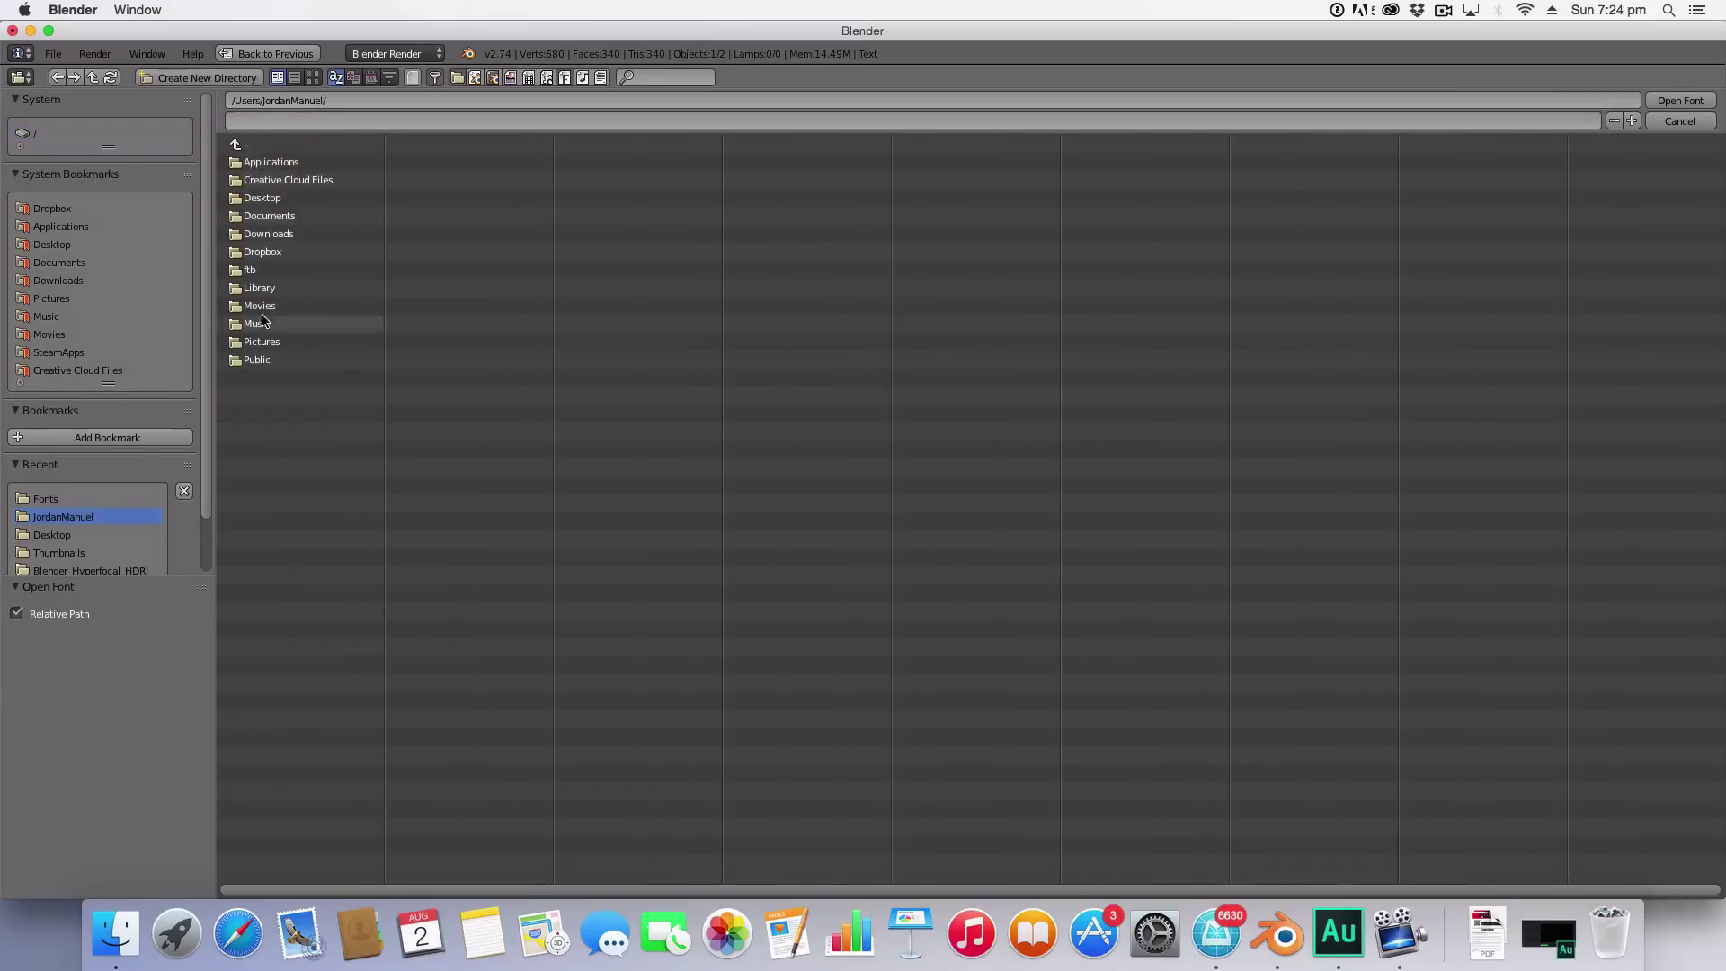
left_click(258, 287)
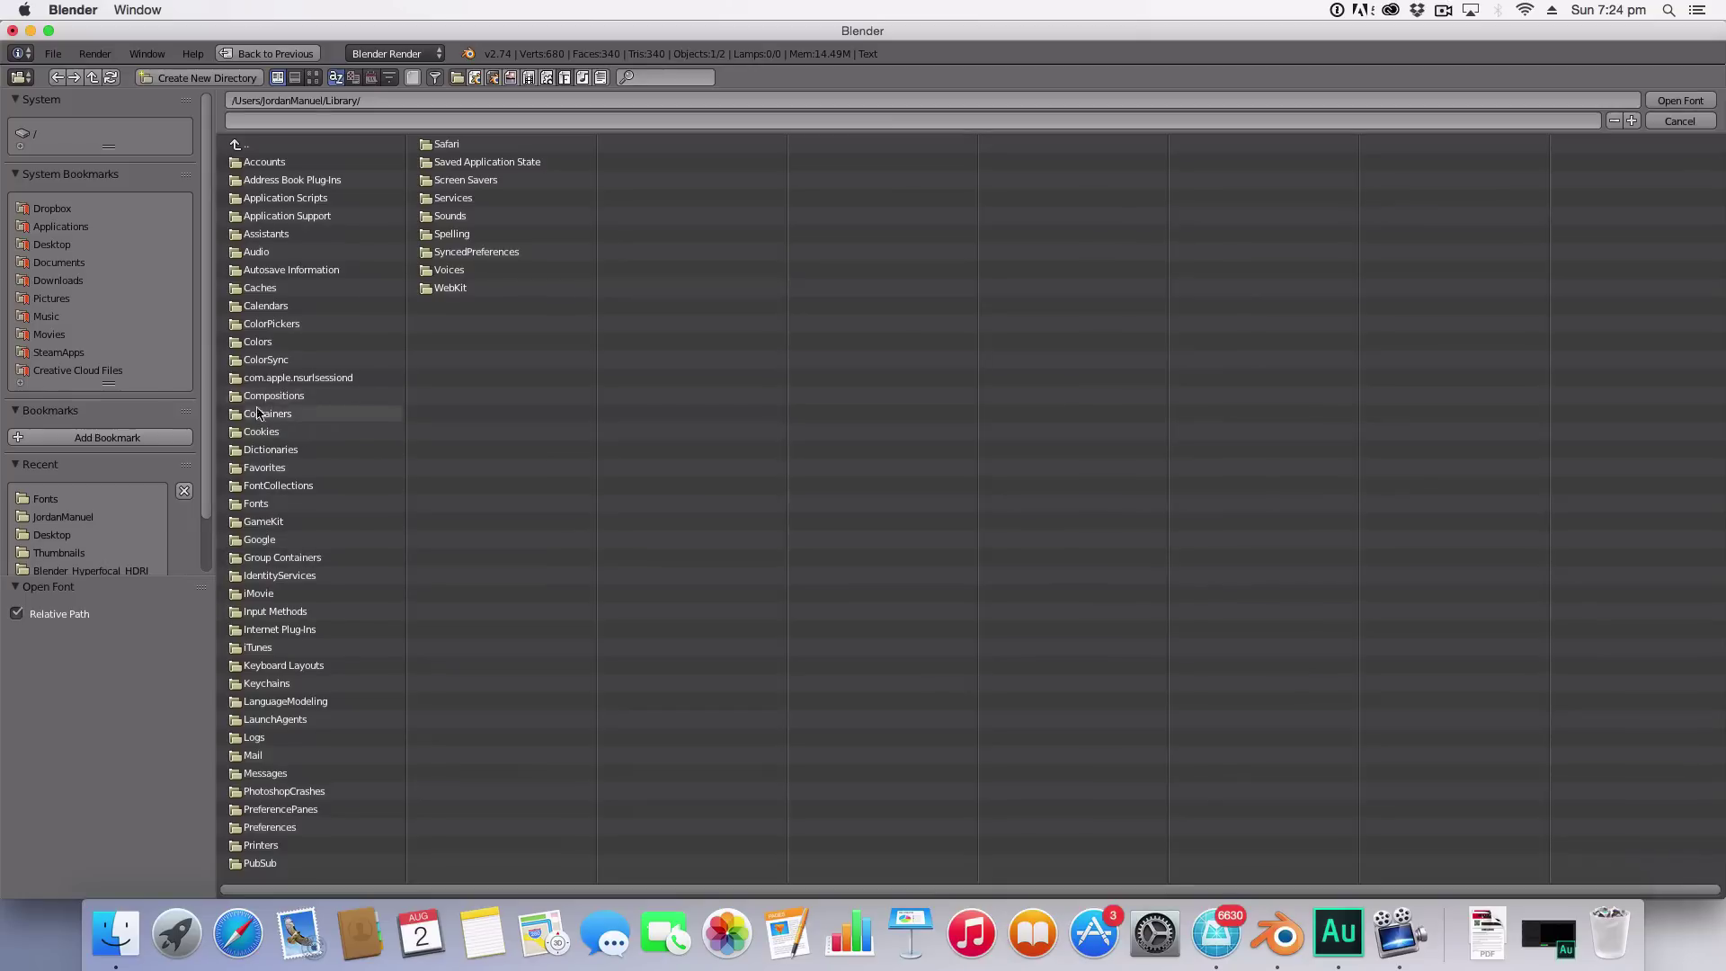
left_click(257, 504)
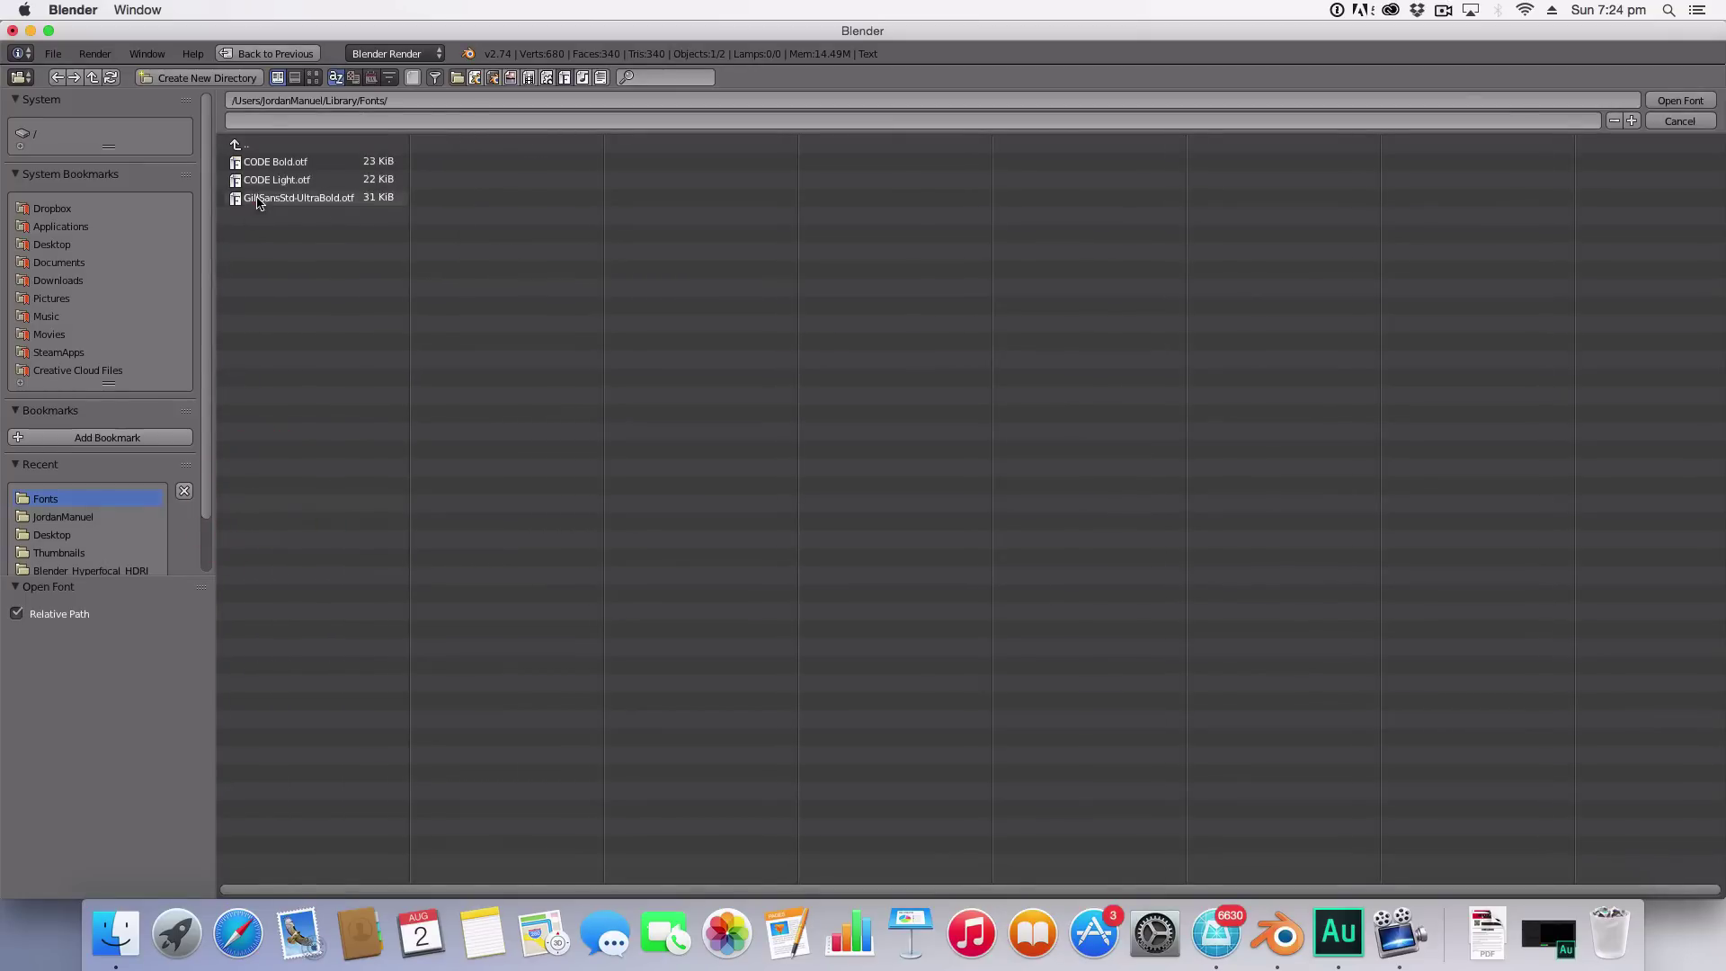
double_click(258, 199)
Step: Set the DOOR text's extrusion depth to 0.240
scroll(601, 324, "up", 5)
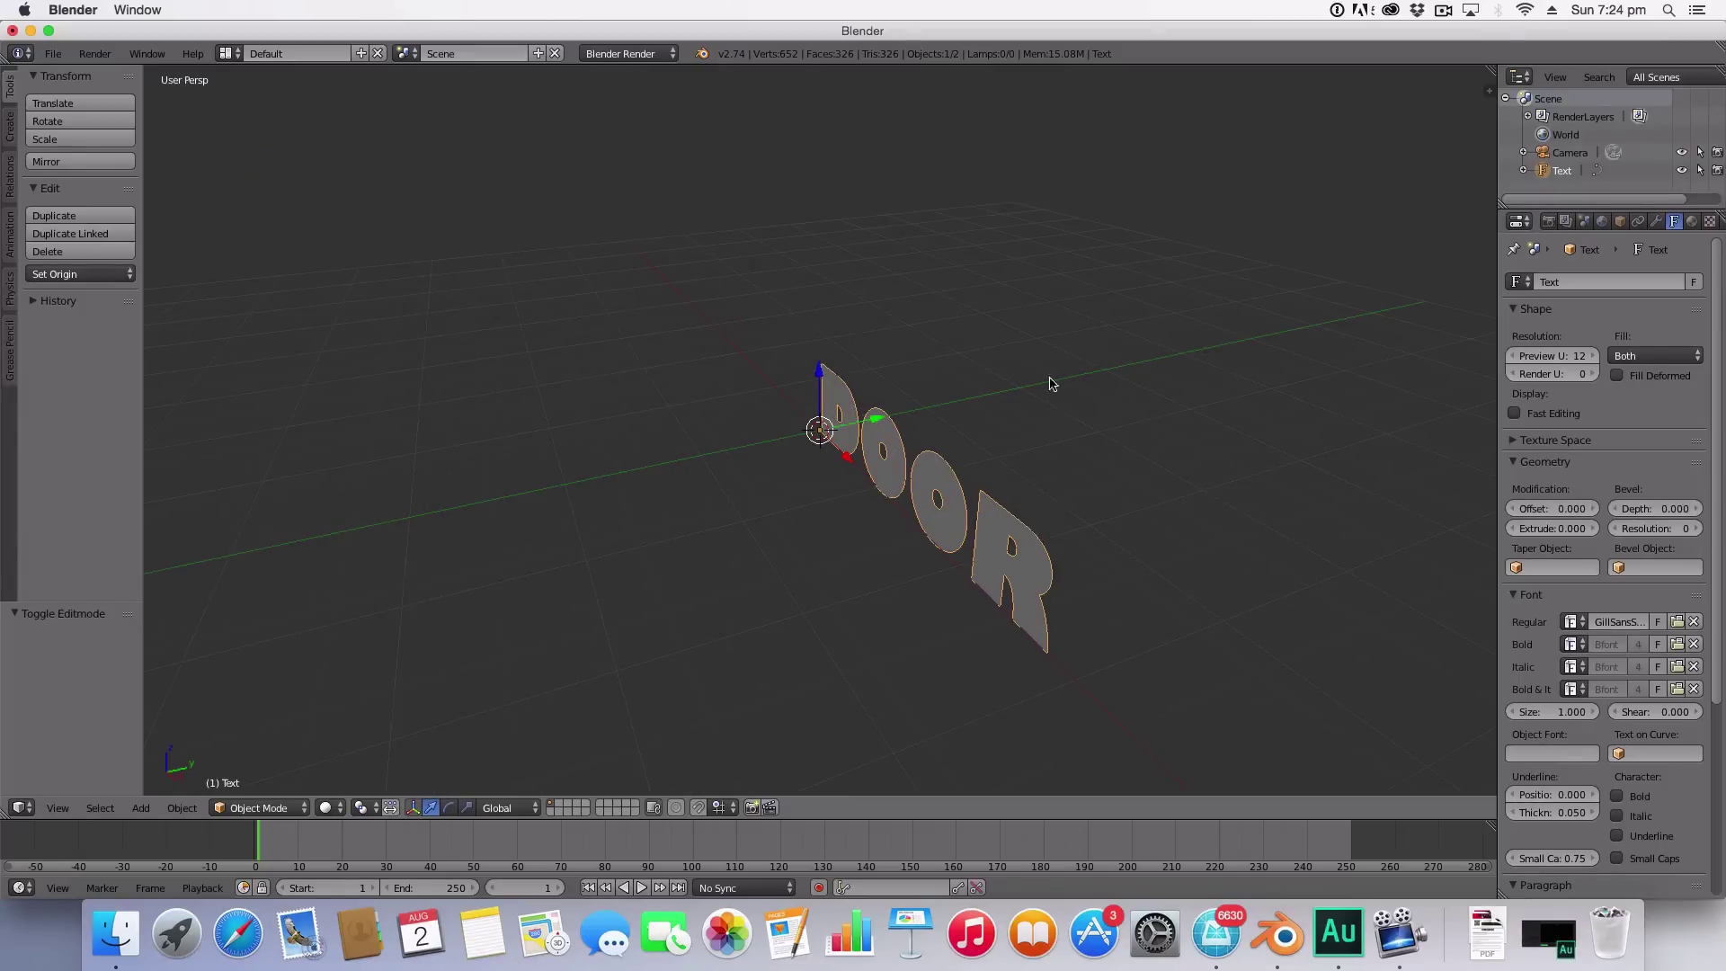
left_click_drag(1552, 528, 1604, 528)
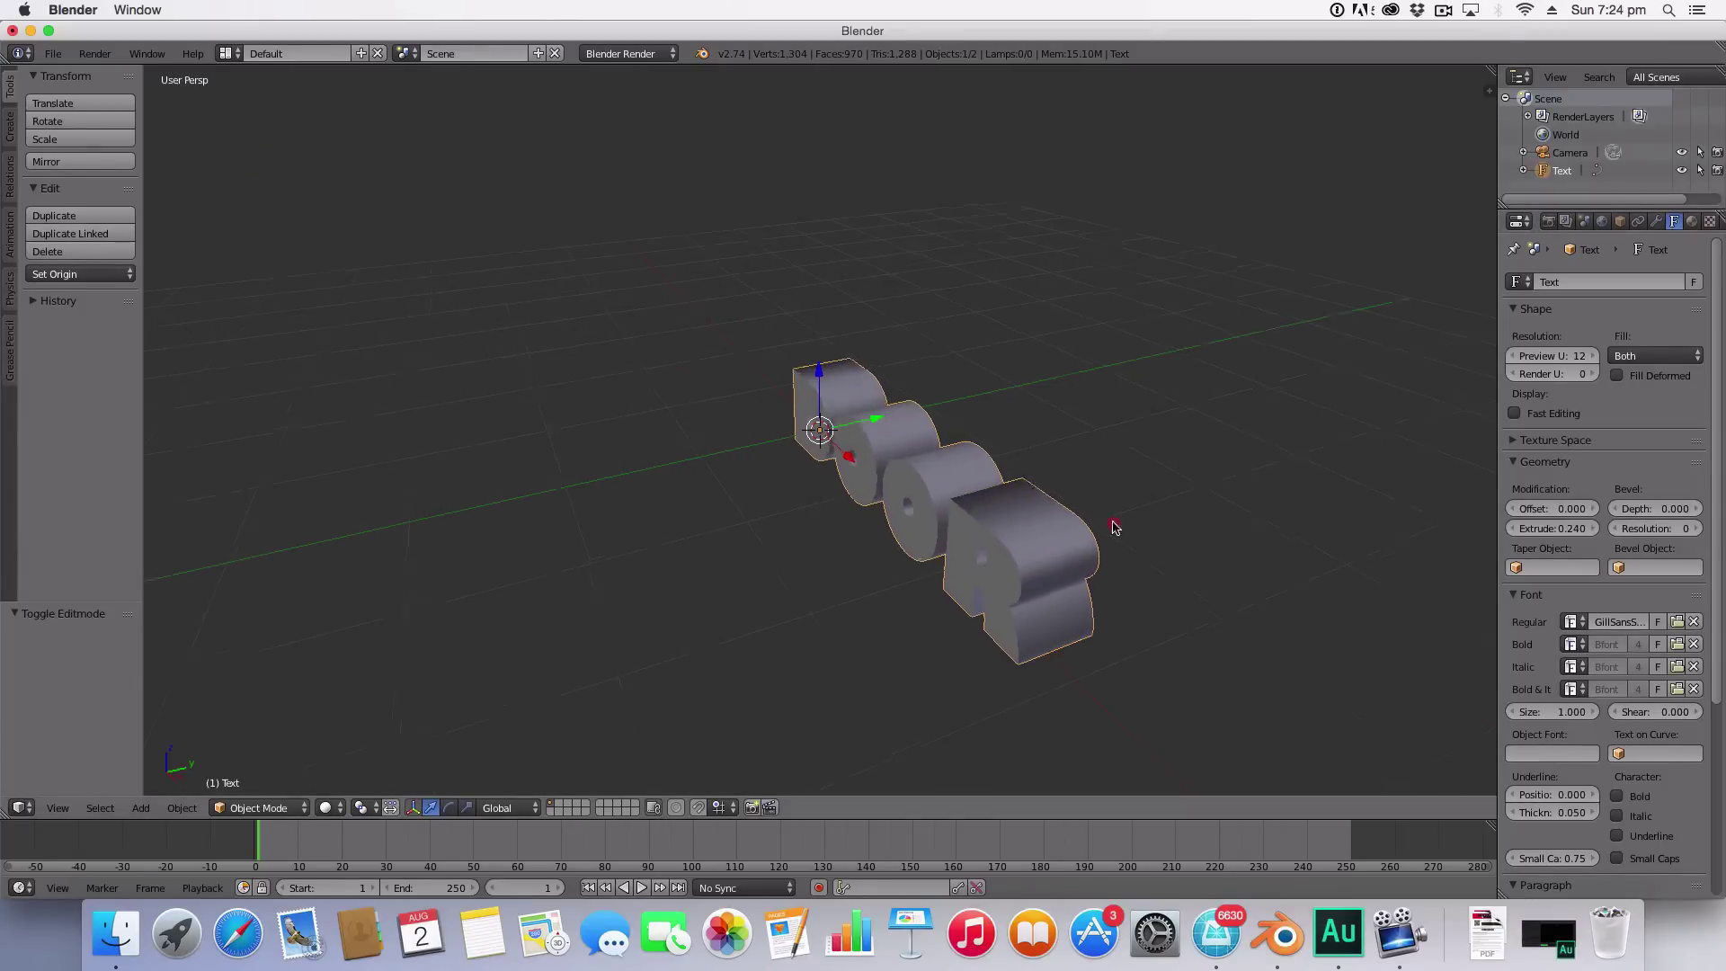
middle_click_drag(1115, 528, 1234, 510)
Step: Add a plane mesh and scale it up to 8.072 as a floor
key("shift+a")
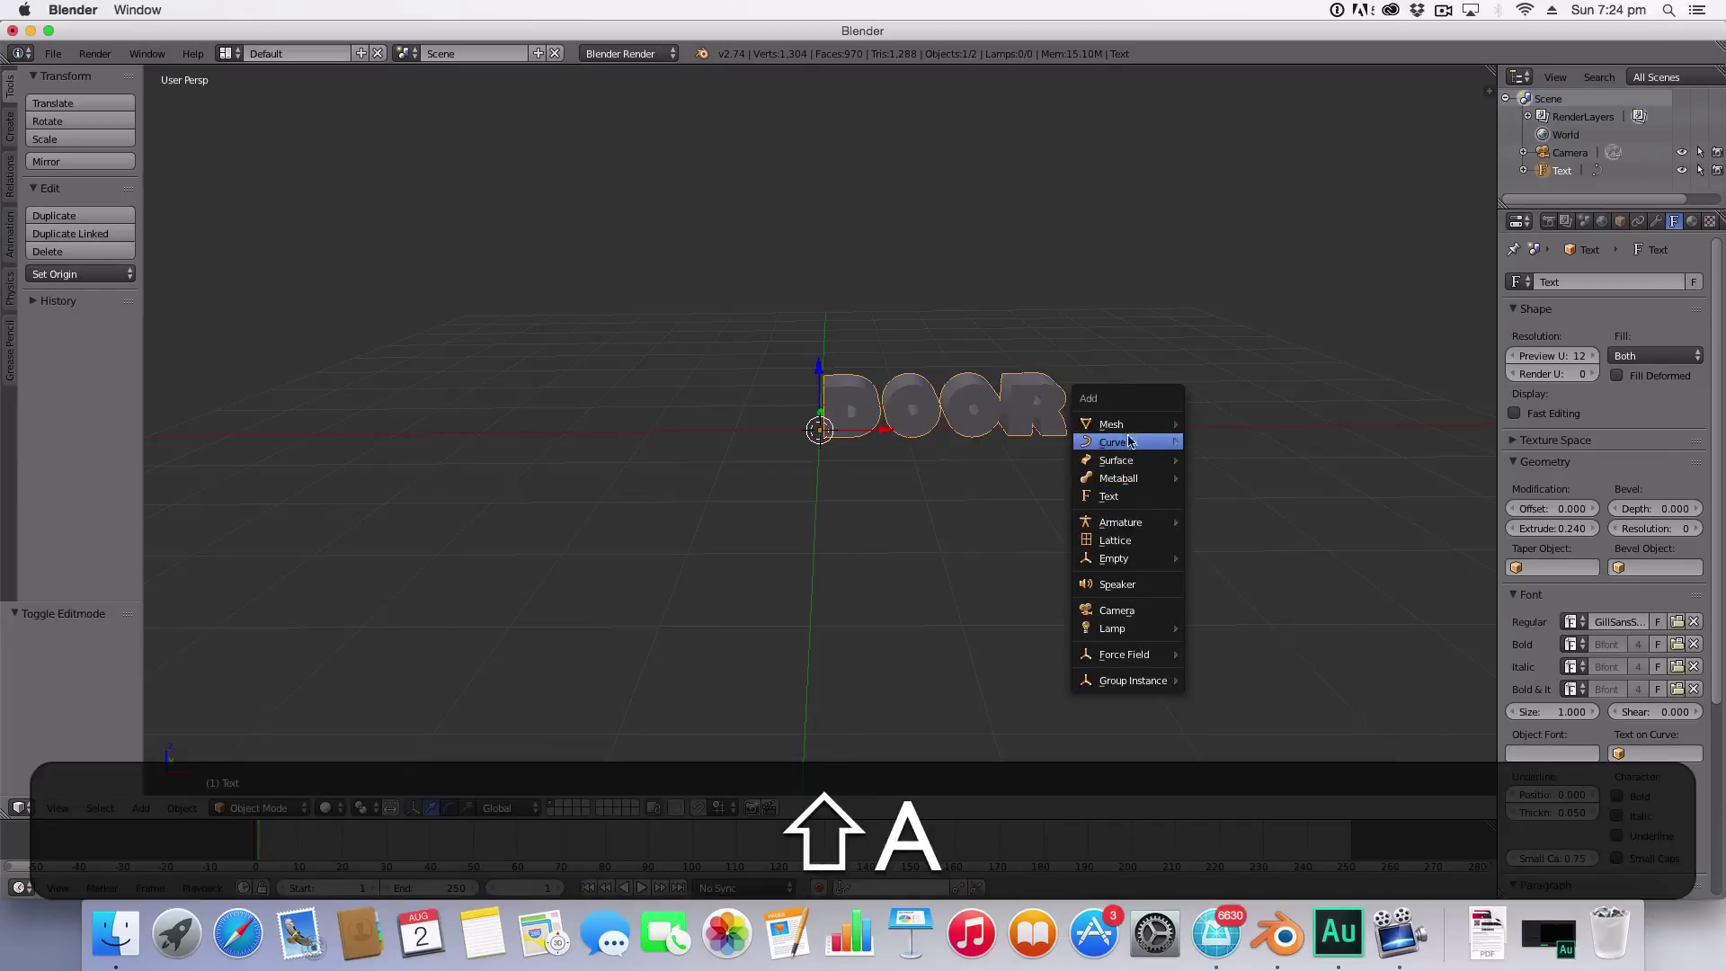
mouse_move(1124, 427)
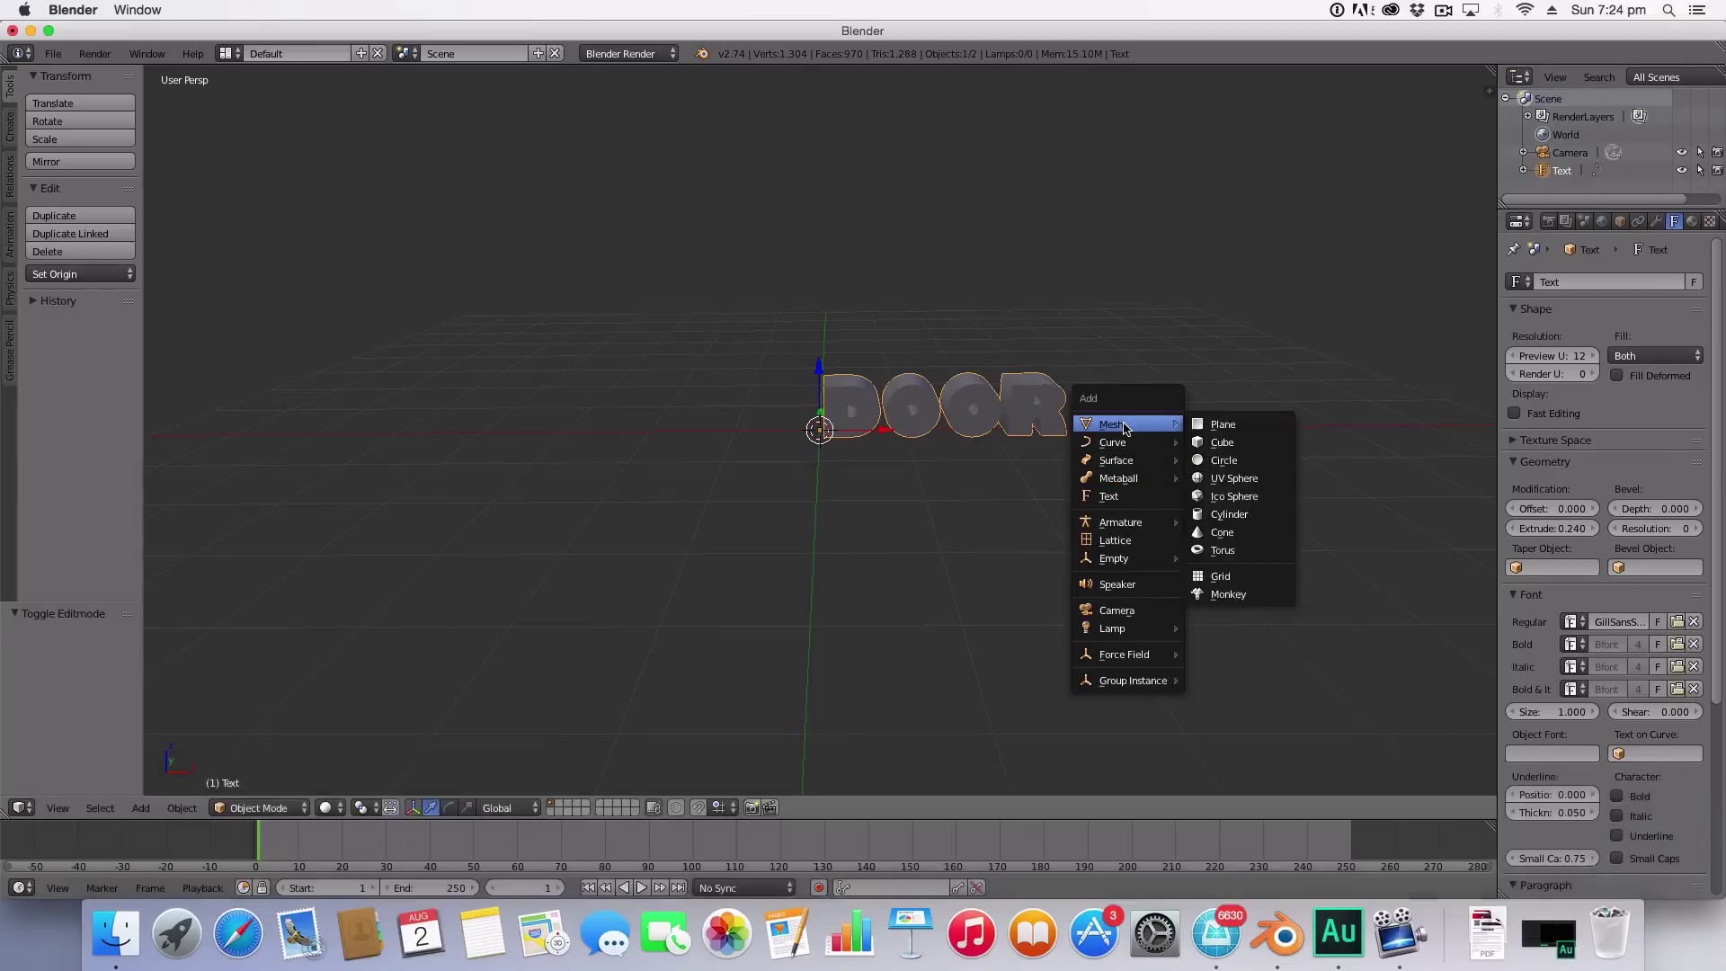
left_click(1213, 423)
key("s")
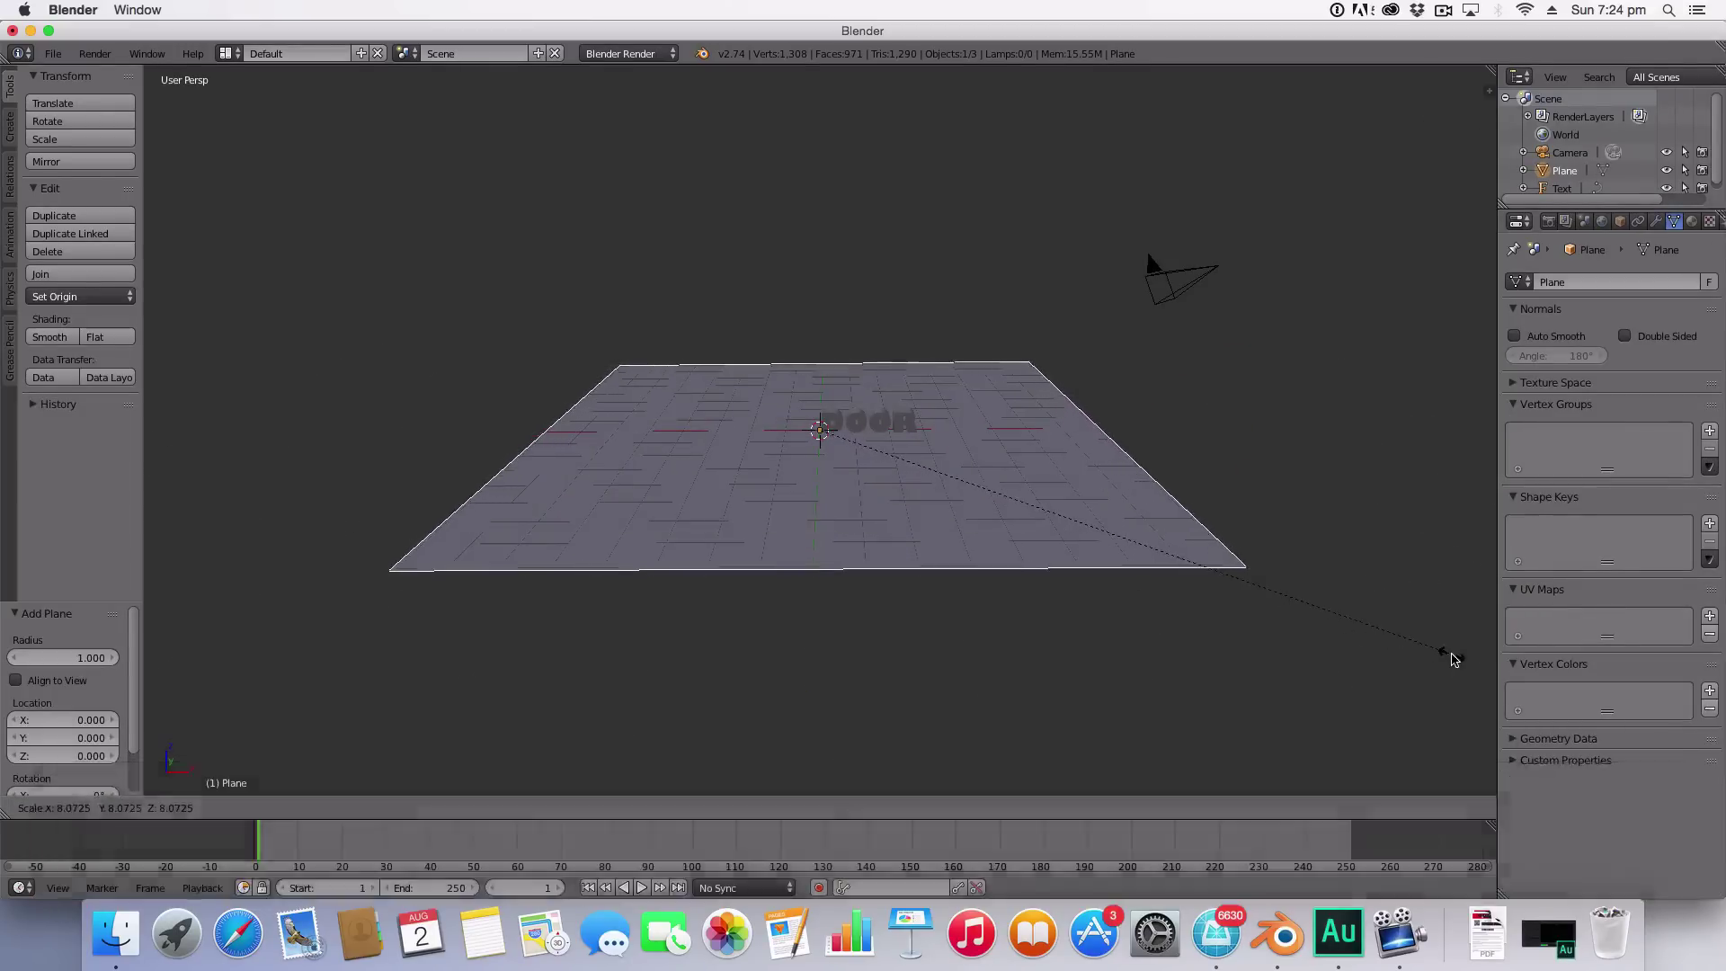
left_click(1452, 649)
Step: Orbit around the floor, switch to the front view and select the camera
middle_click_drag(1453, 649, 1057, 564)
key("KP_1")
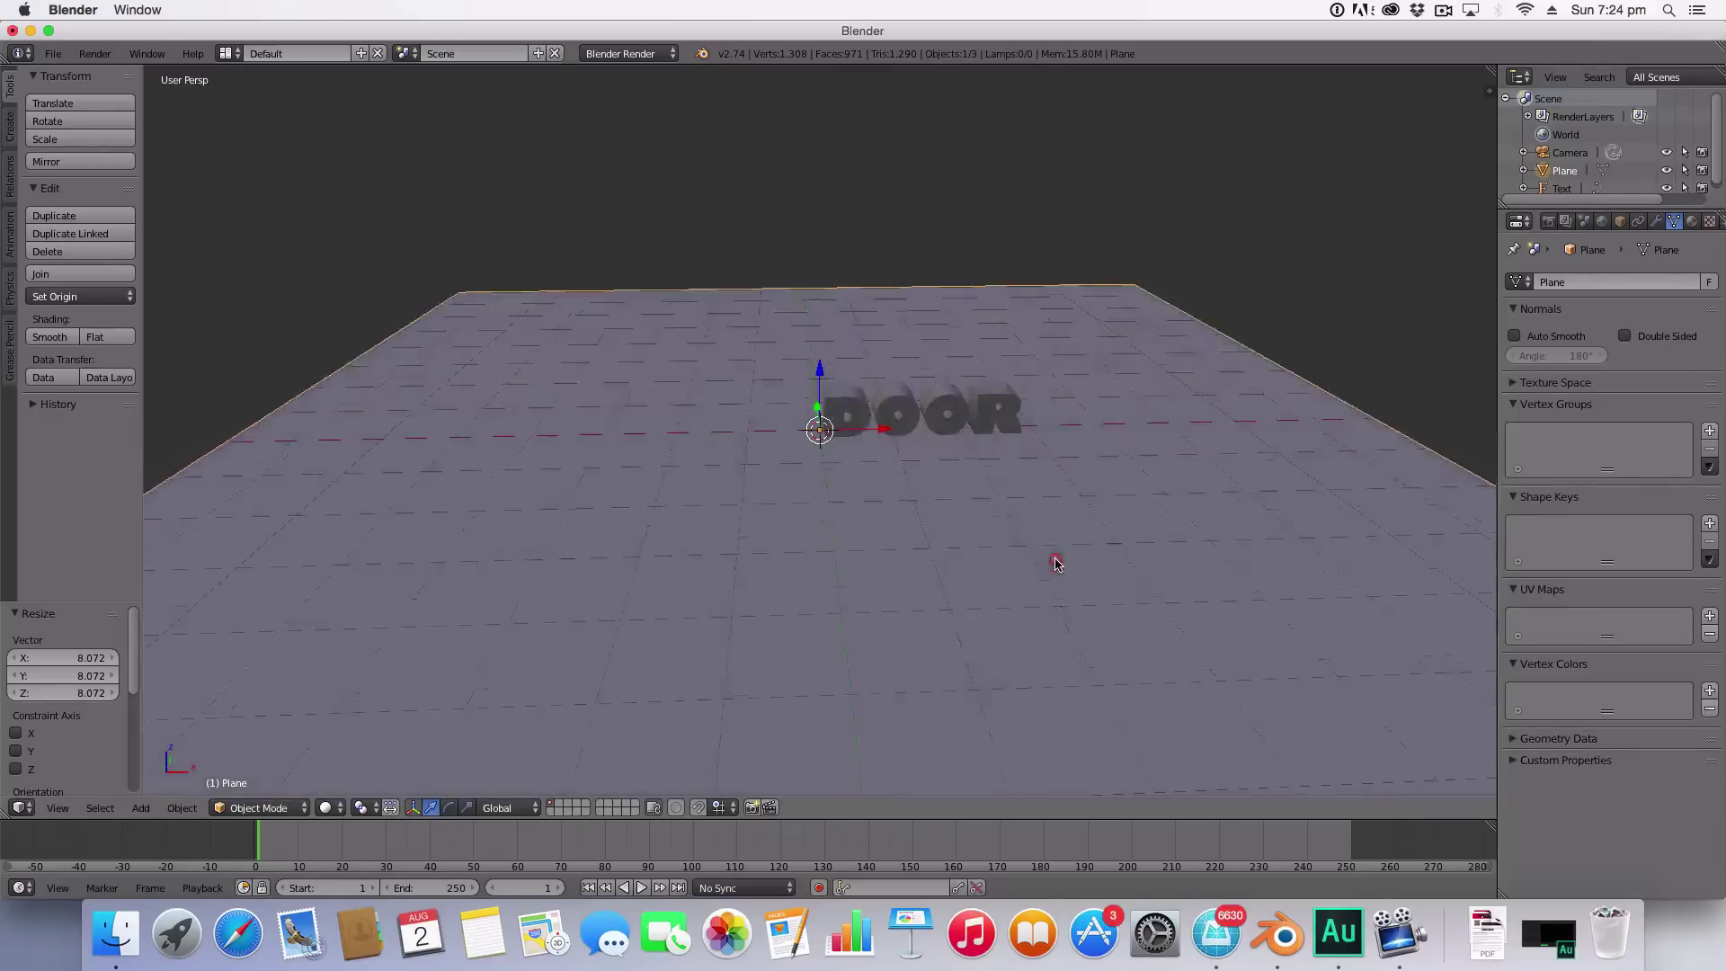
scroll(1057, 564, "down", 5)
right_click(1042, 358)
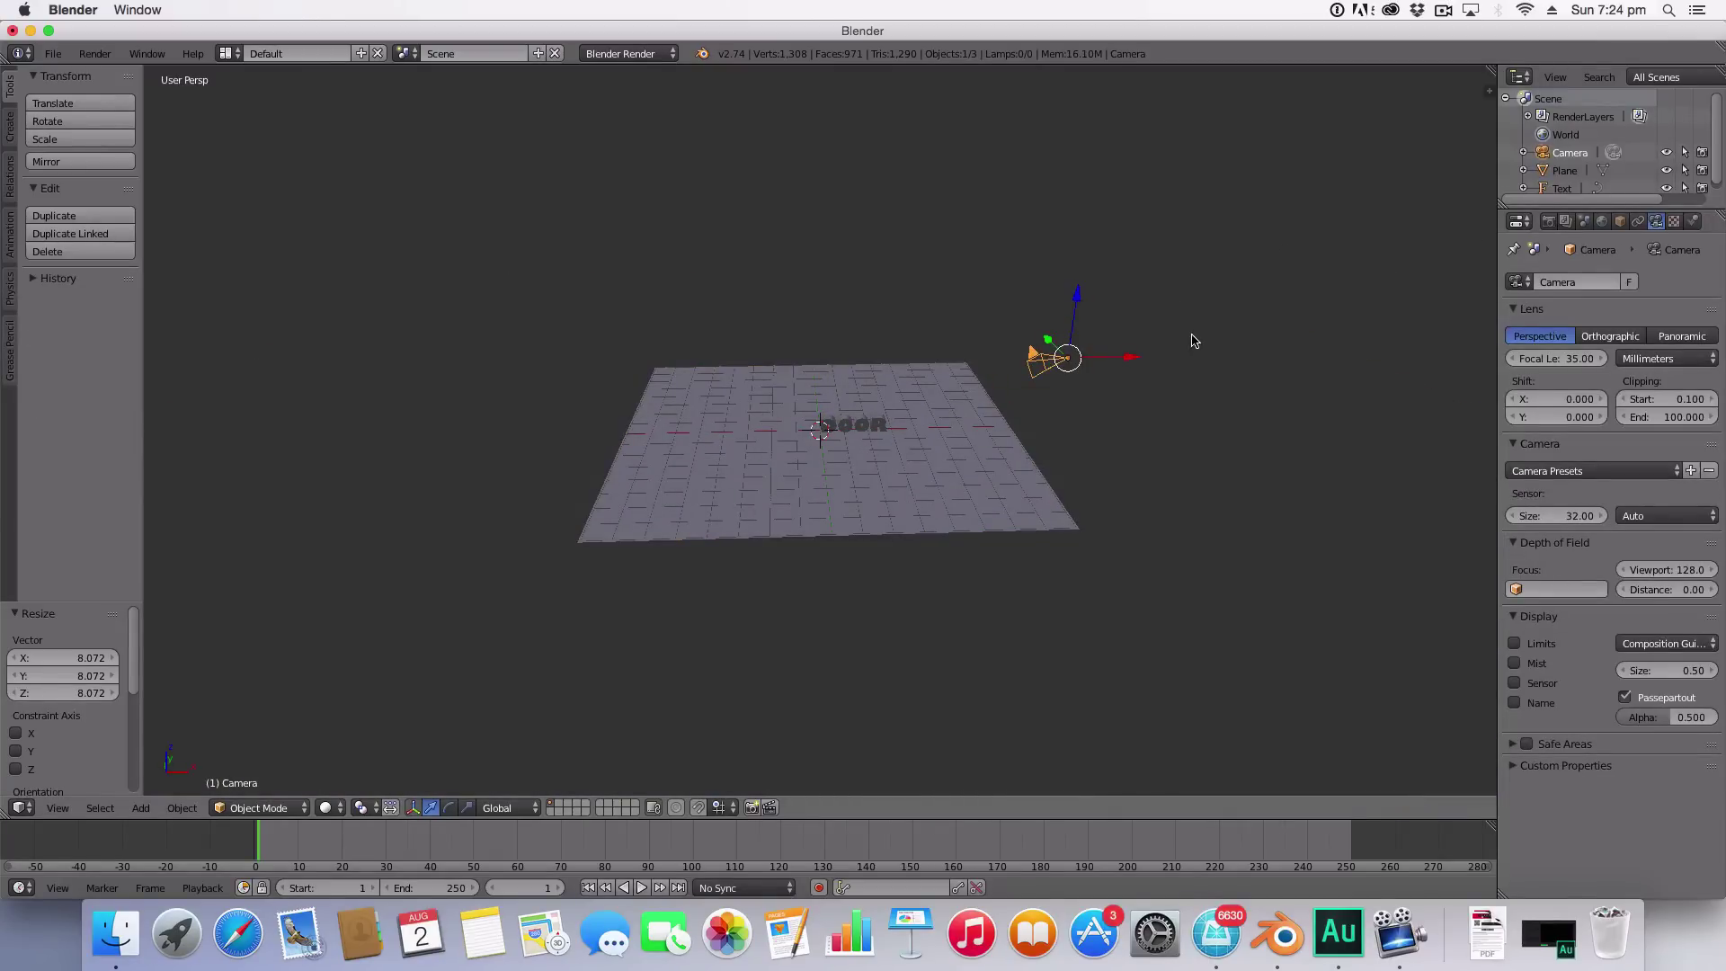
Step: Look through the camera and walk it forward, sideways and lower toward the DOOR text
key("KP_0")
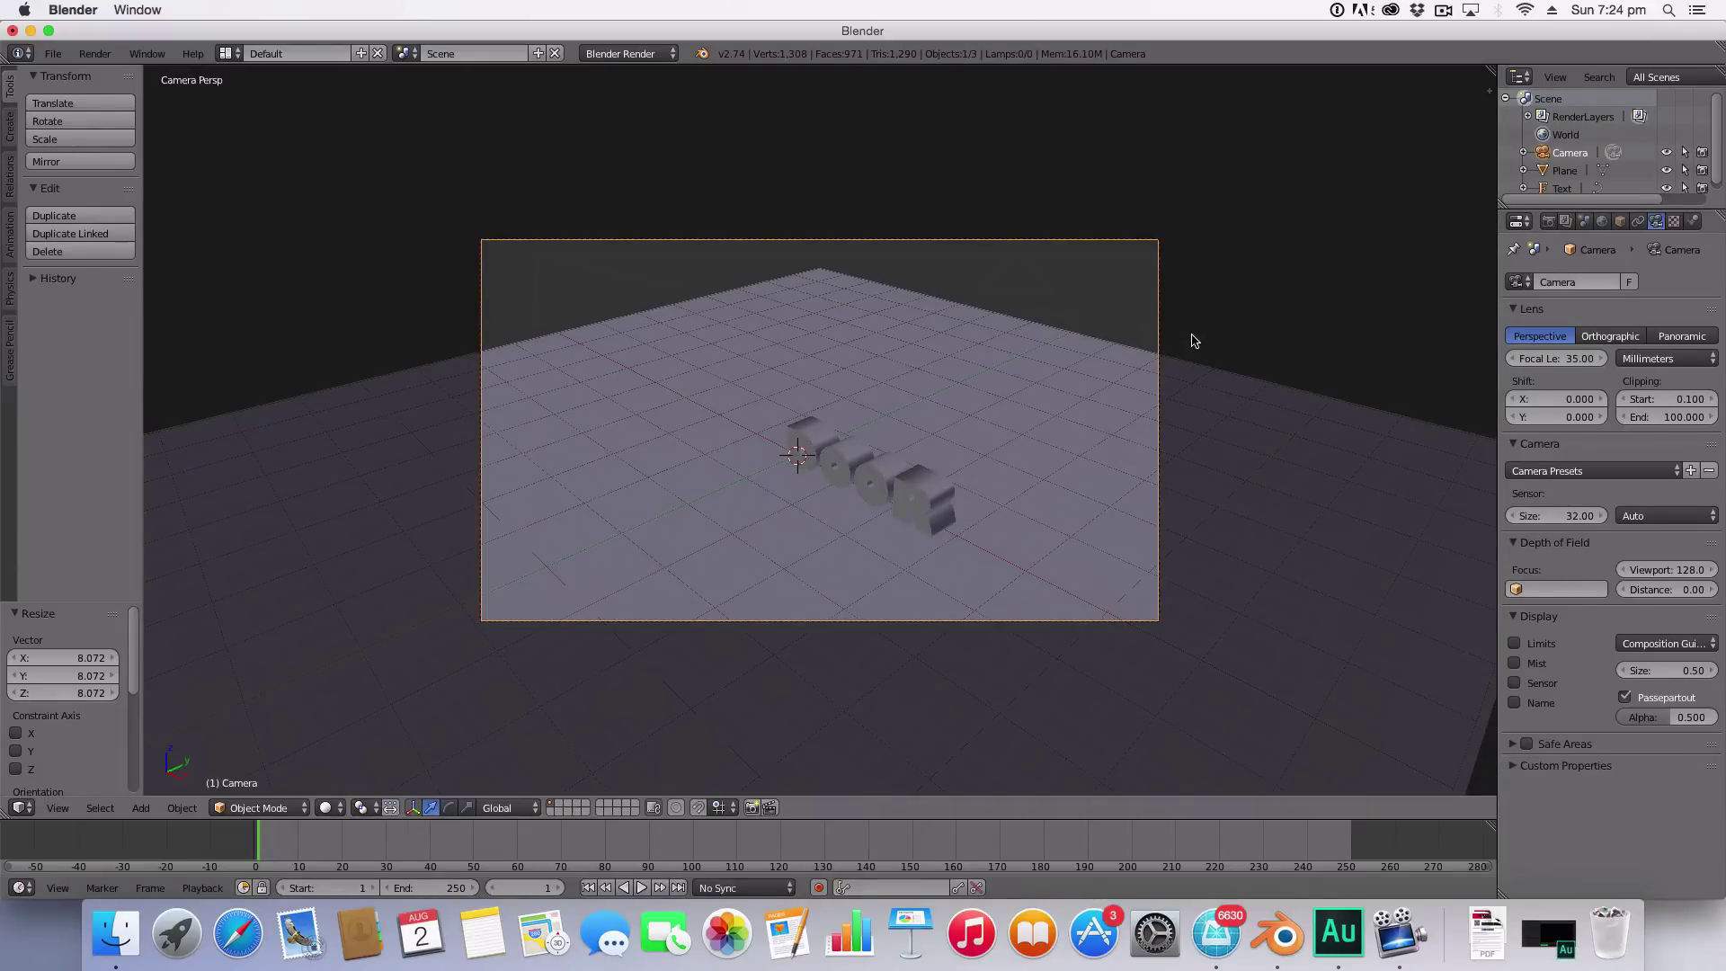
key("shift+f")
key("shift+w")
key("shift+a")
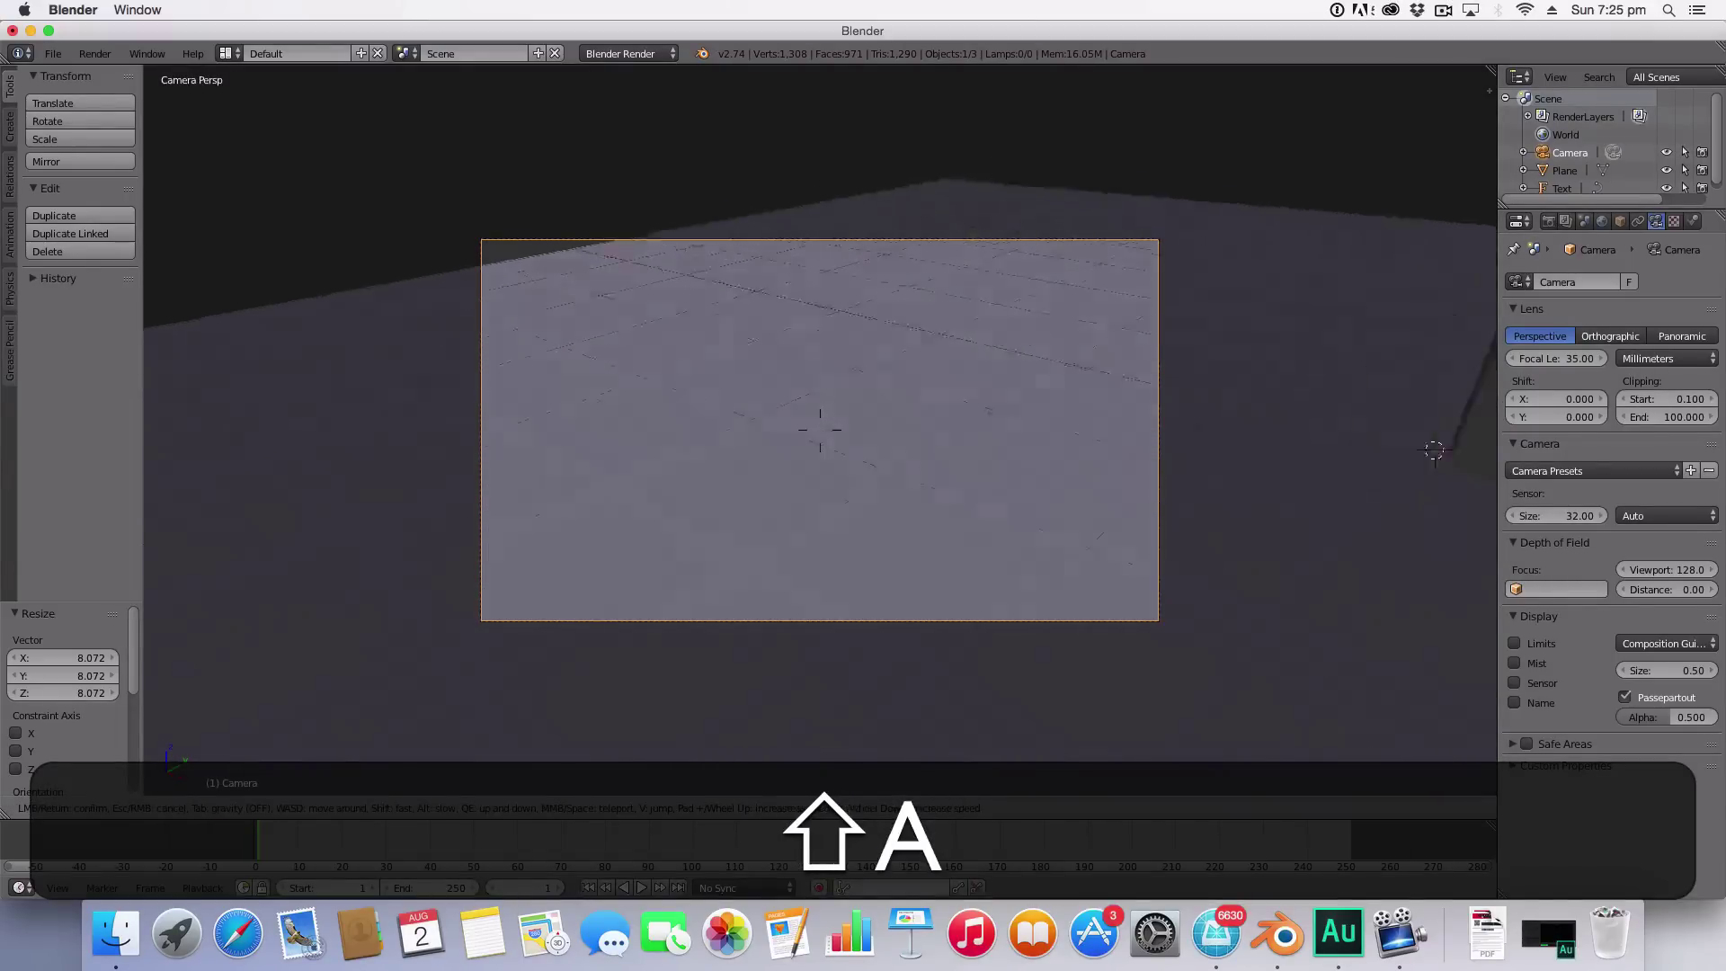
key("shift+w")
key("q")
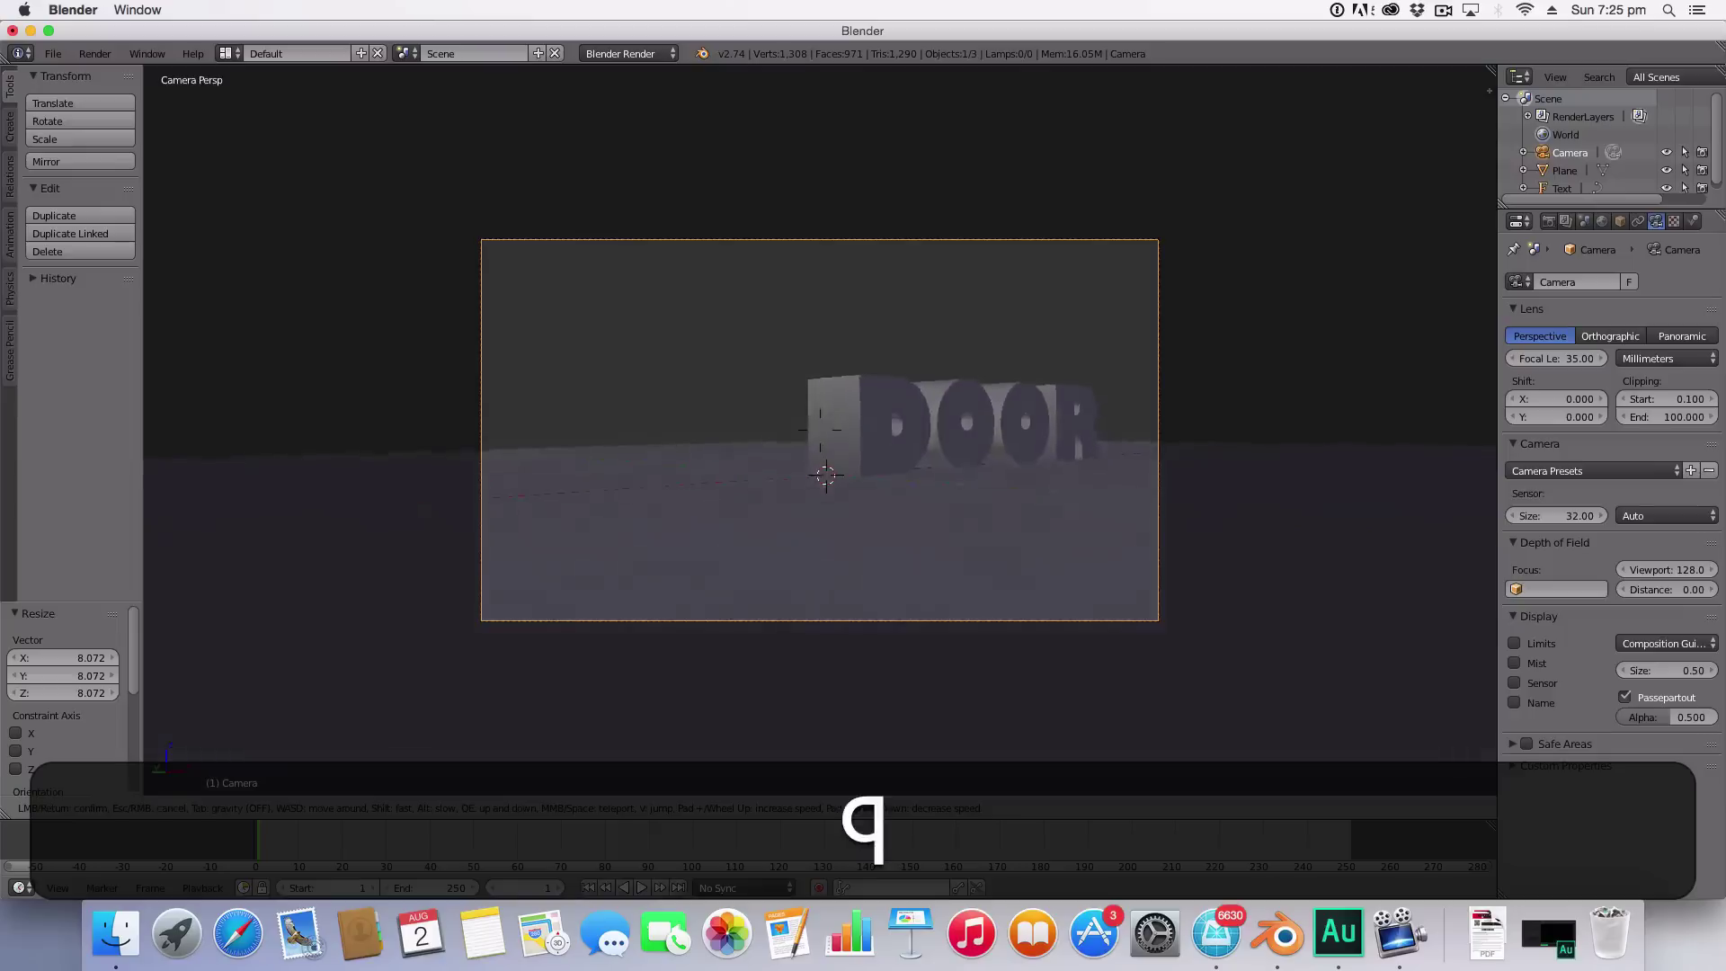
key("w")
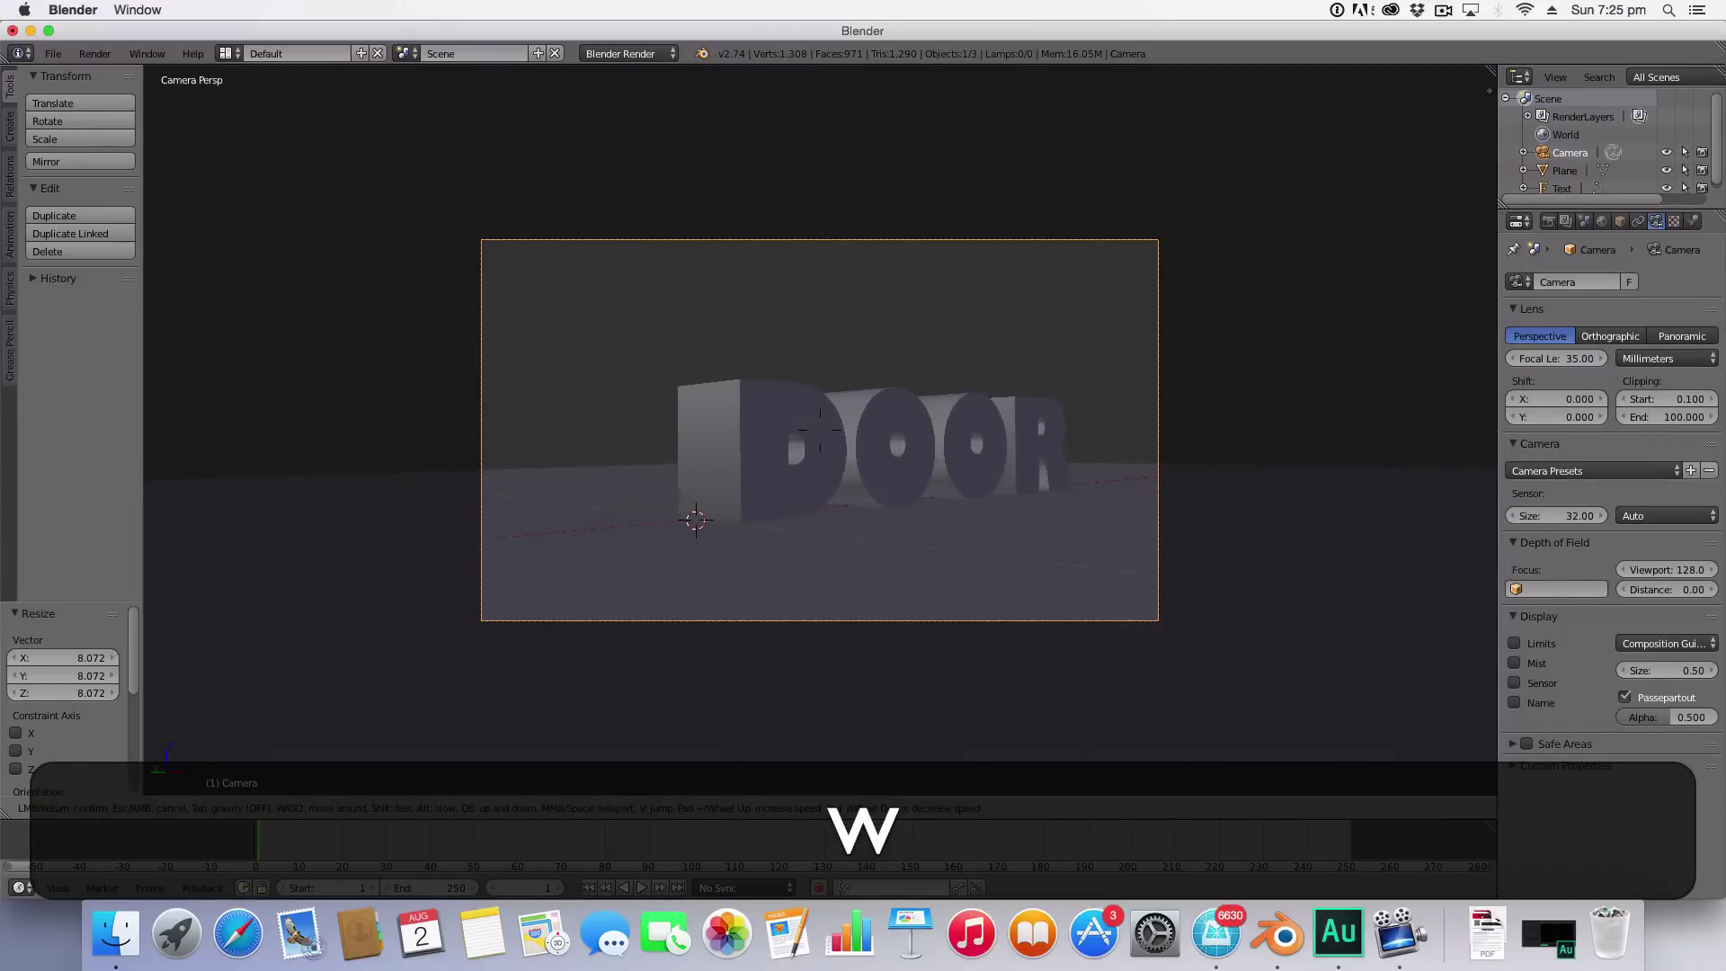
Step: Shift the camera left to finish framing, orbit out of camera view and select the floor plane
key("a")
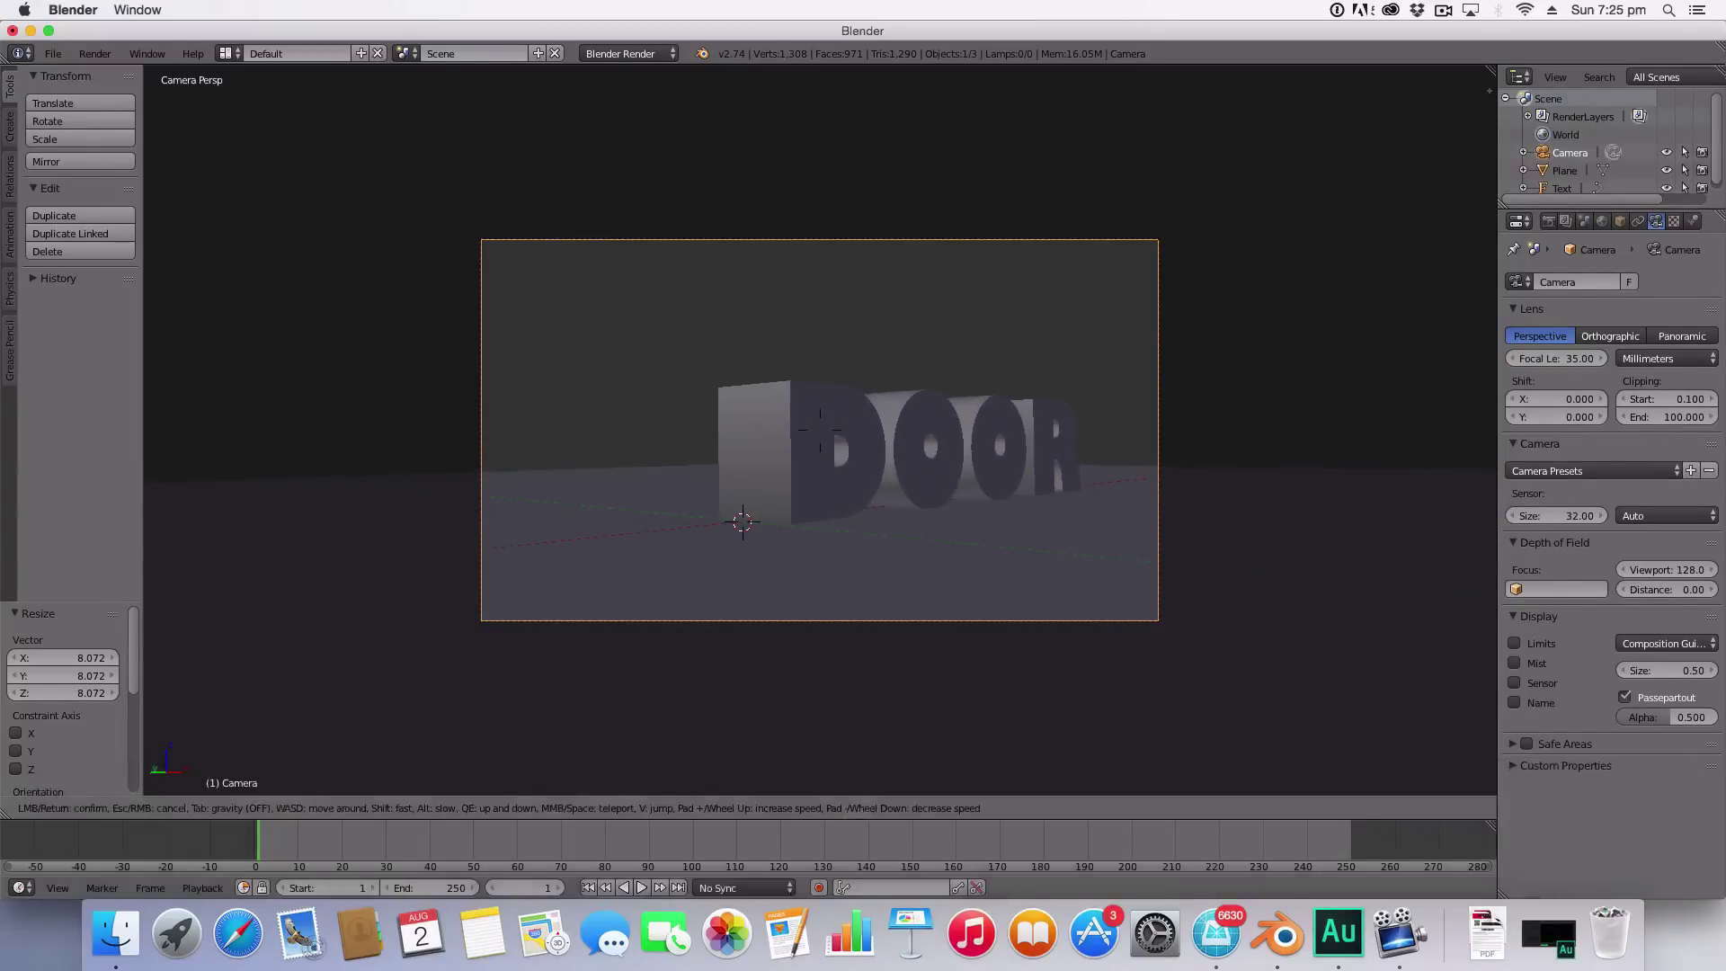
left_click(820, 429)
scroll(884, 450, "down", 5)
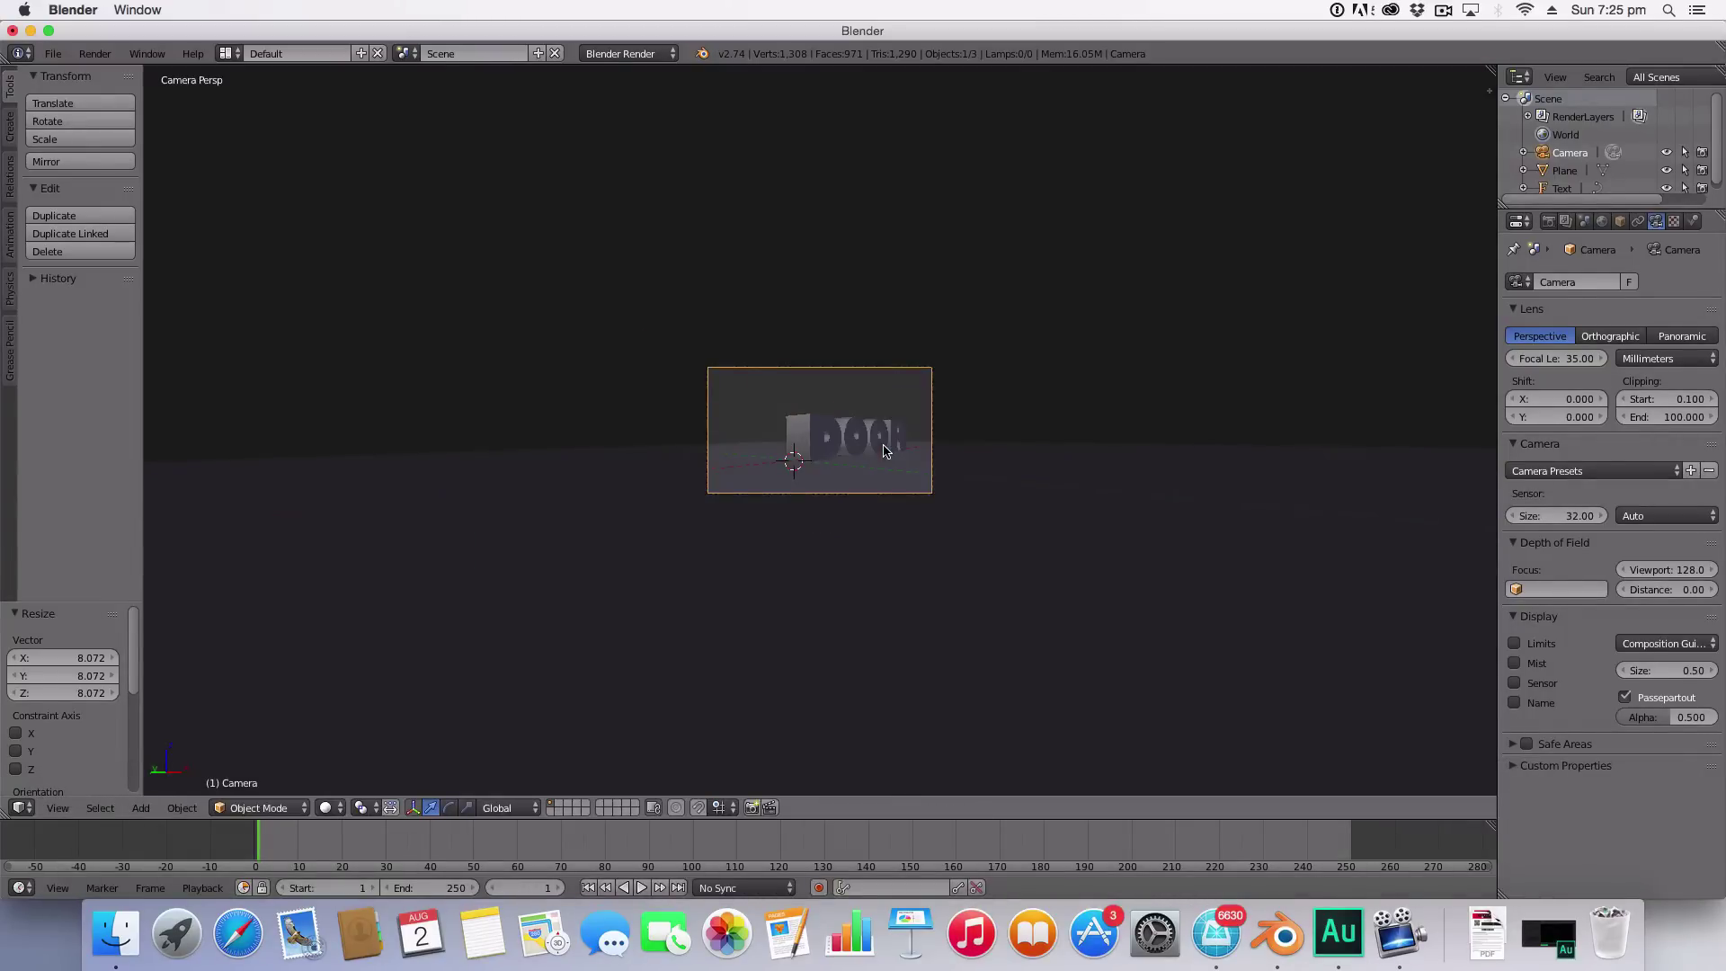
middle_click_drag(883, 449, 974, 543)
scroll(866, 470, "down", 5)
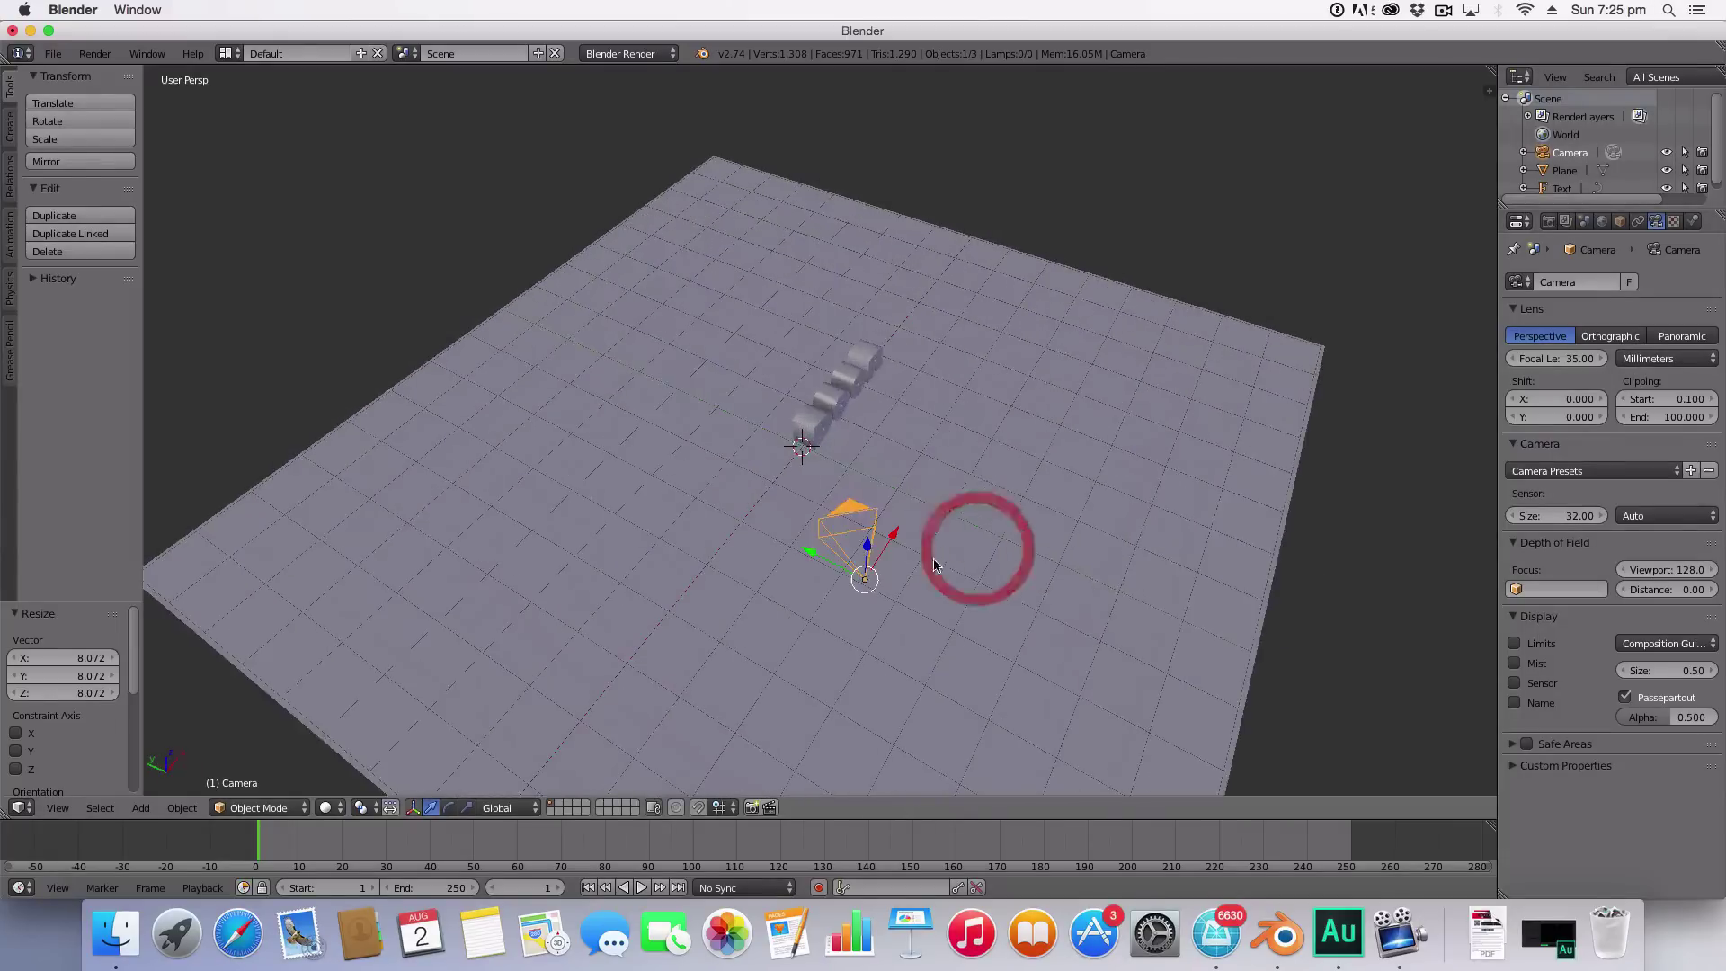
right_click(1008, 445)
scroll(1040, 418, "down", 3)
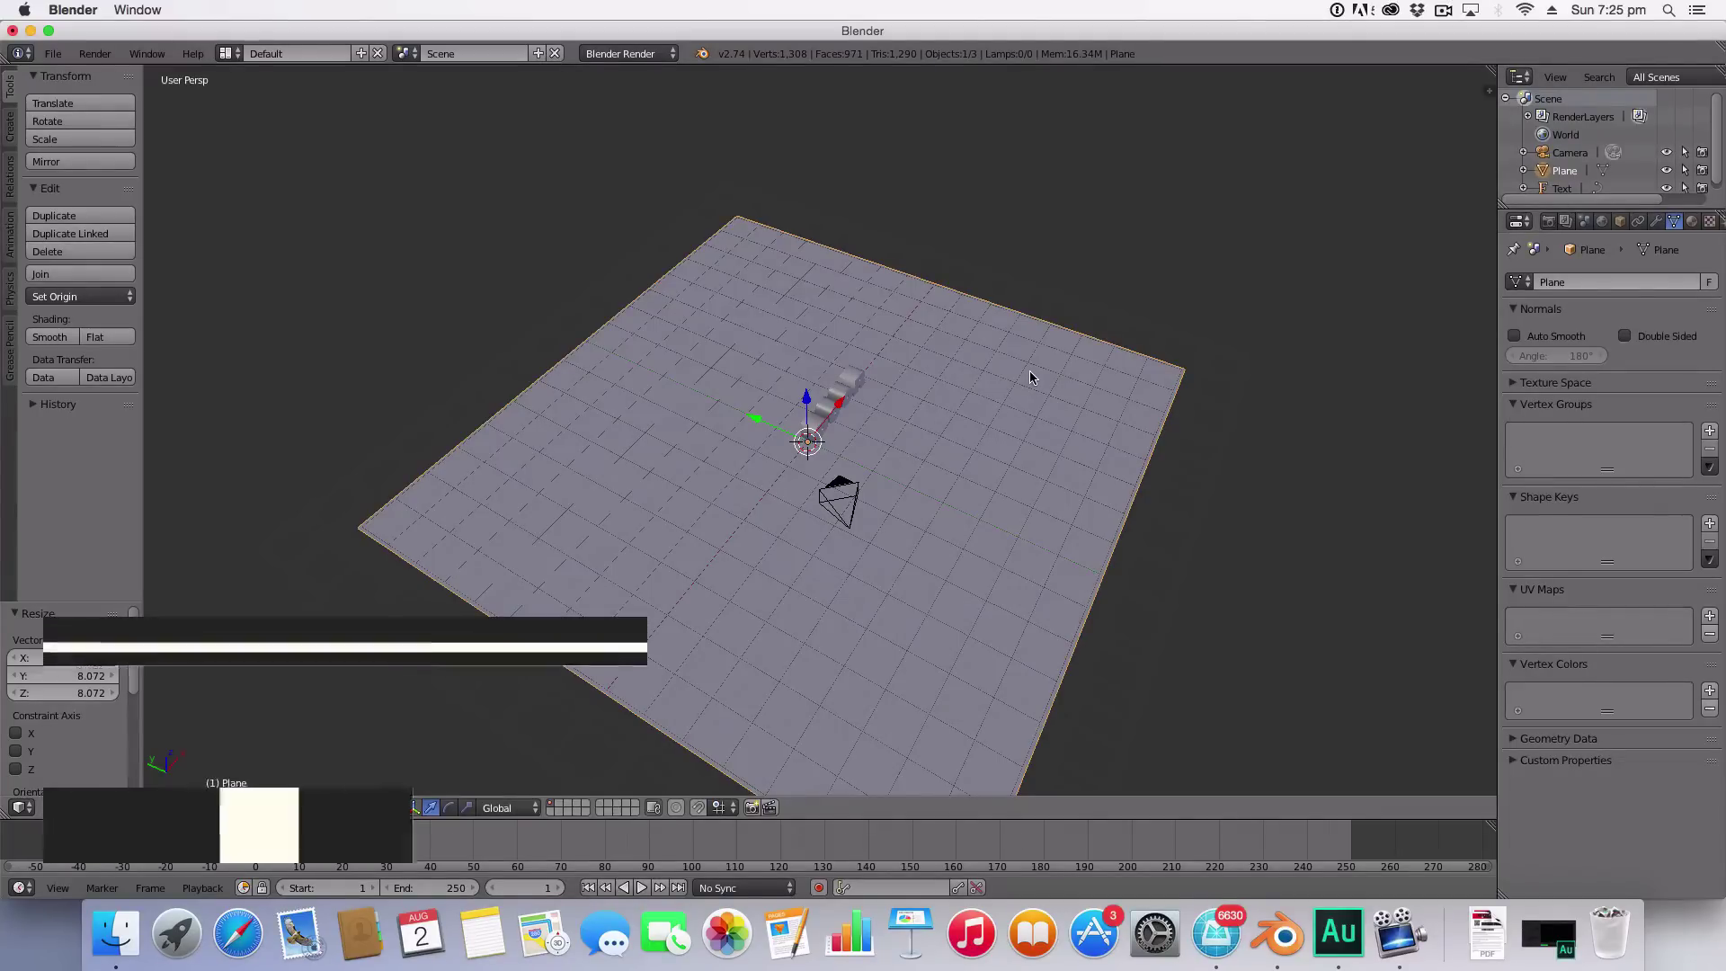
Step: In Edit Mode with edge selection, select only the floor plane's far edge
key("Tab")
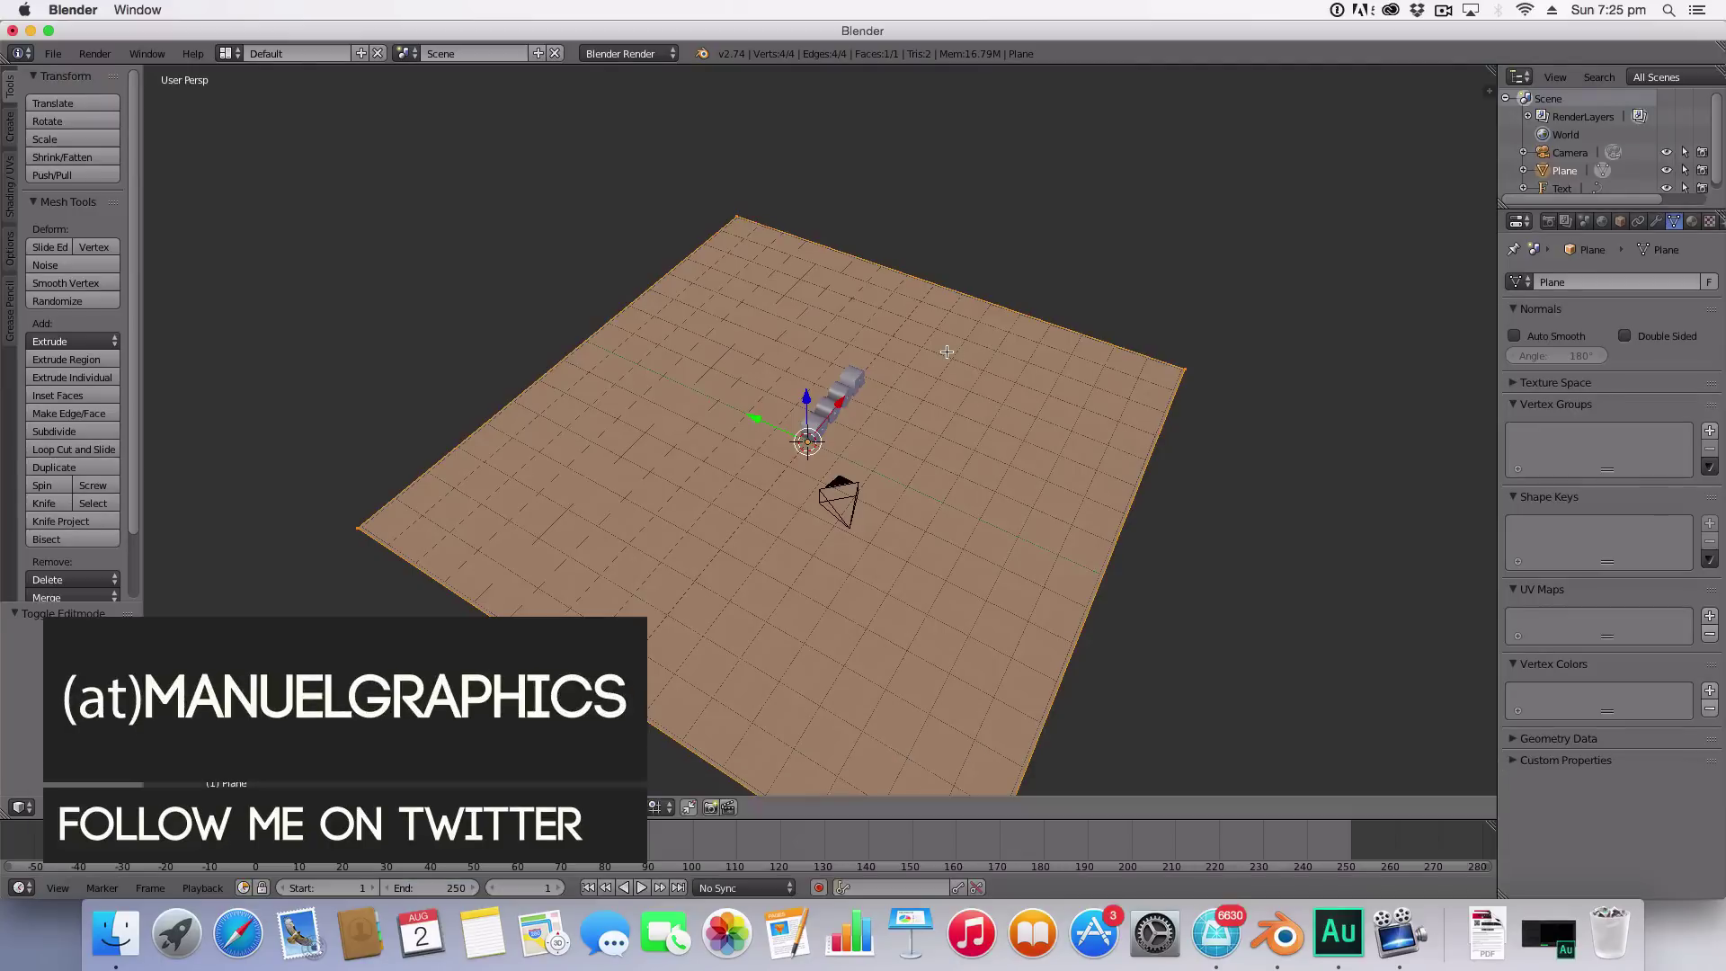
key("ctrl")
key("ctrl+Tab")
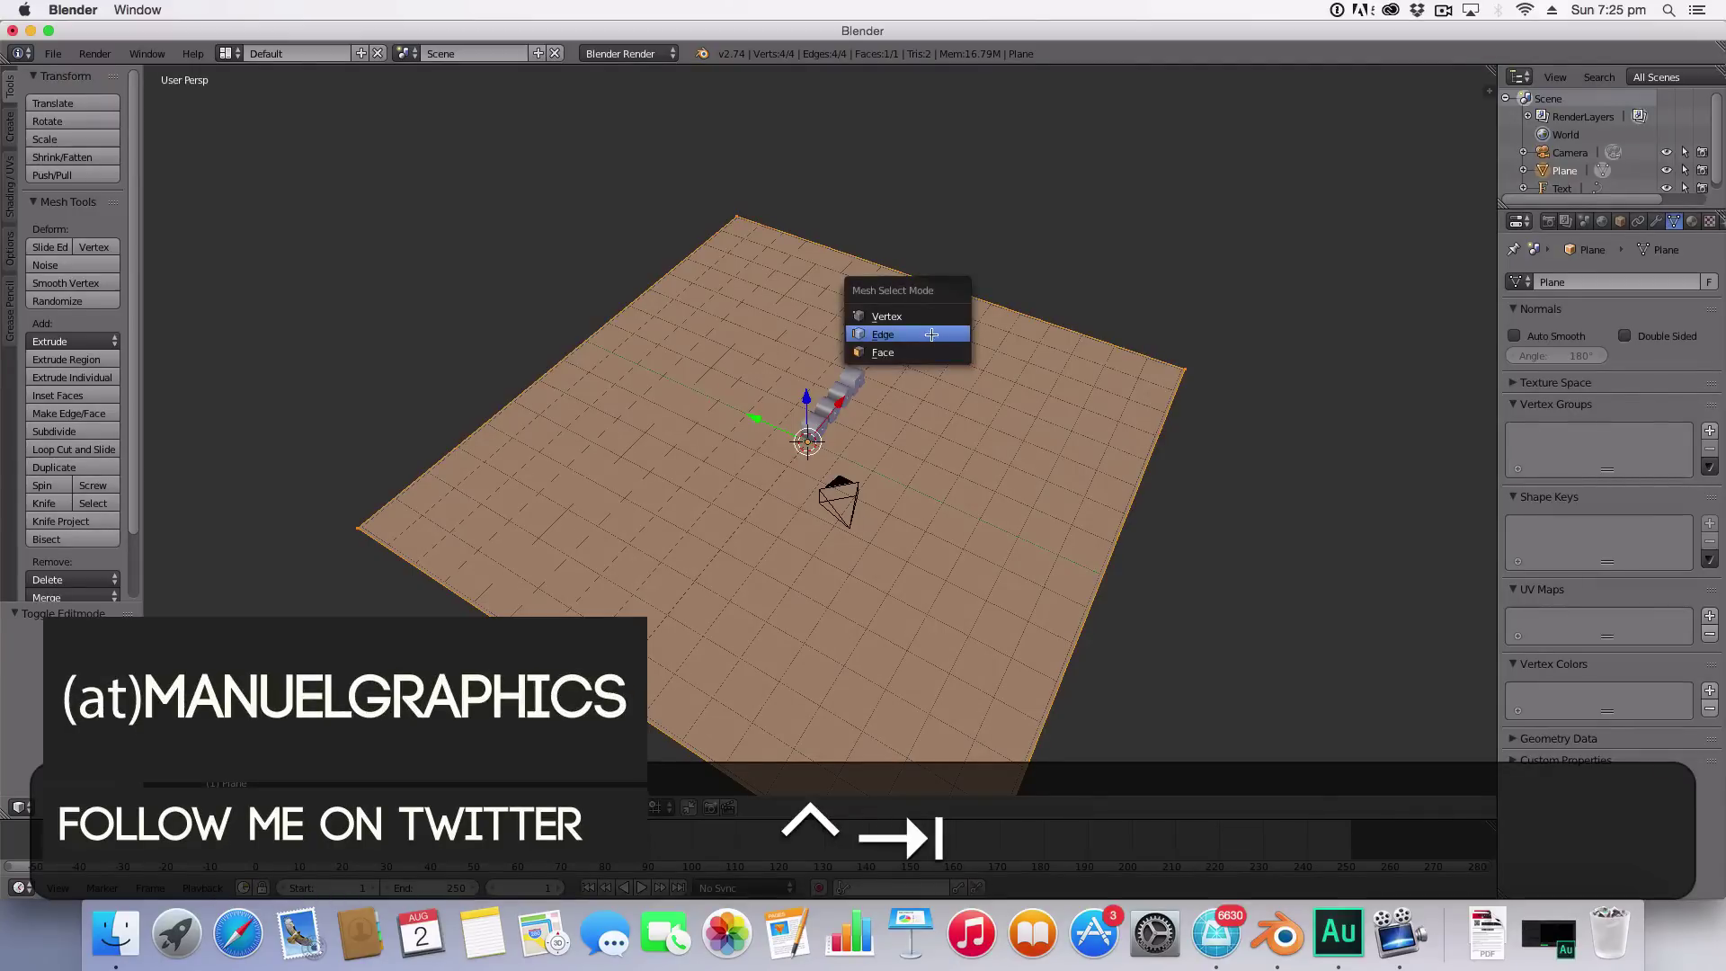
left_click(943, 332)
right_click(915, 277)
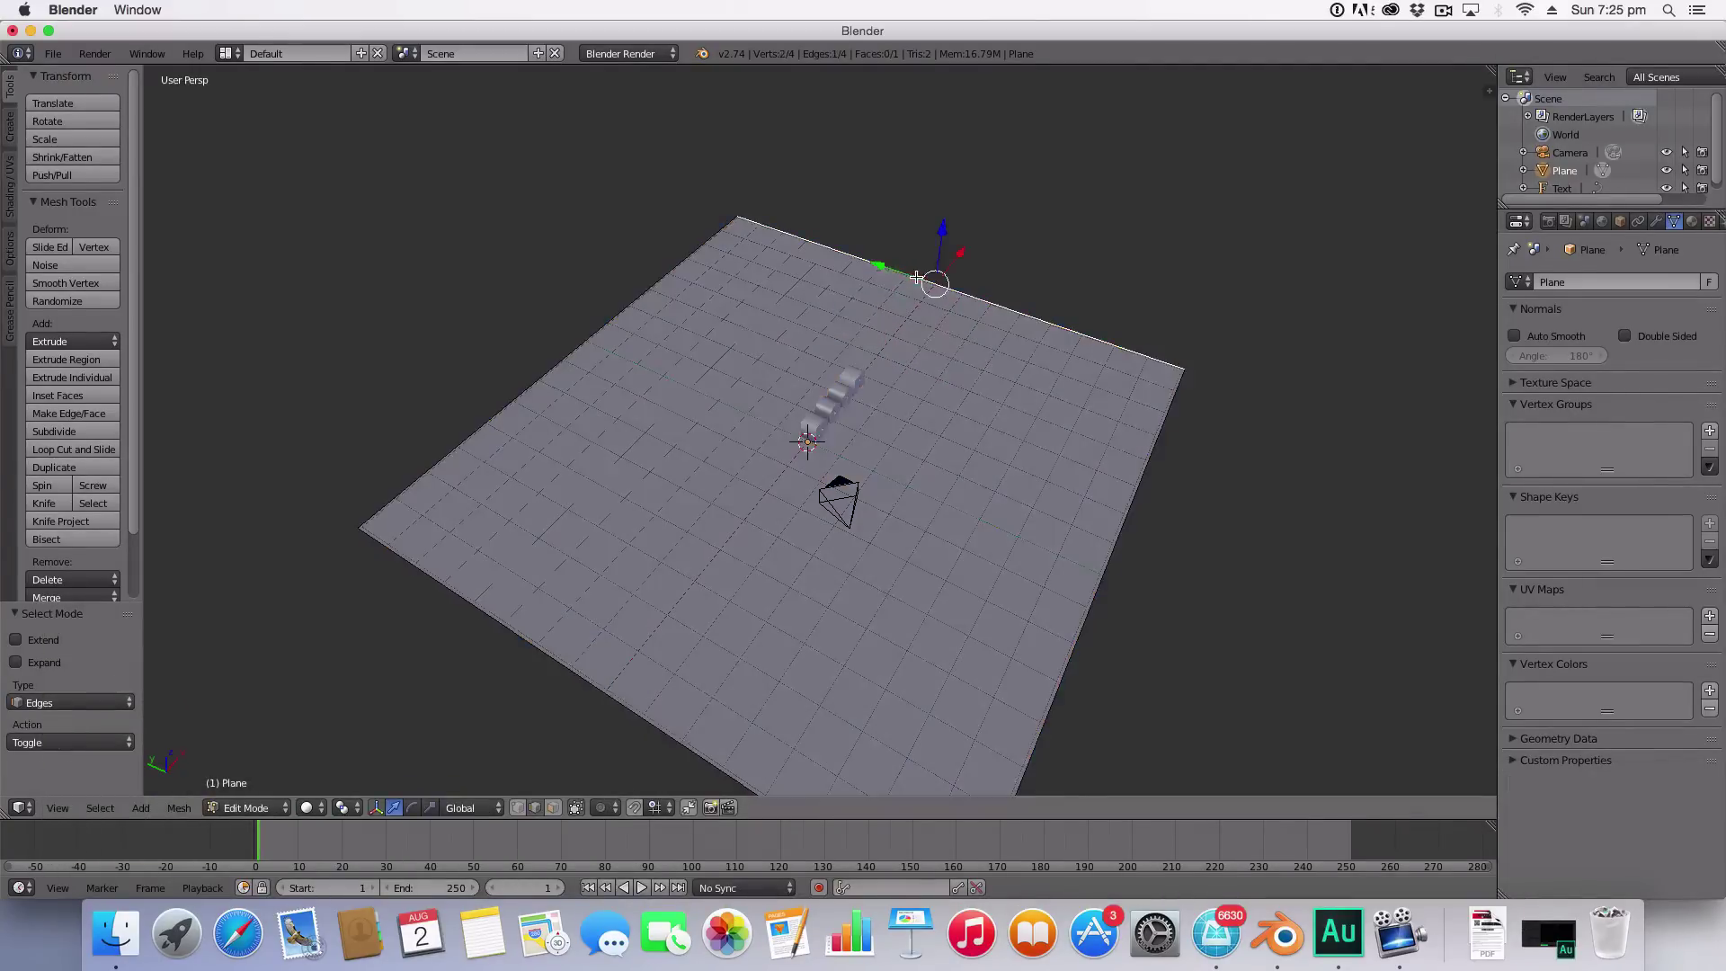
Step: From an orthographic front view, extrude the far edge straight up along Z into a wall
key("1")
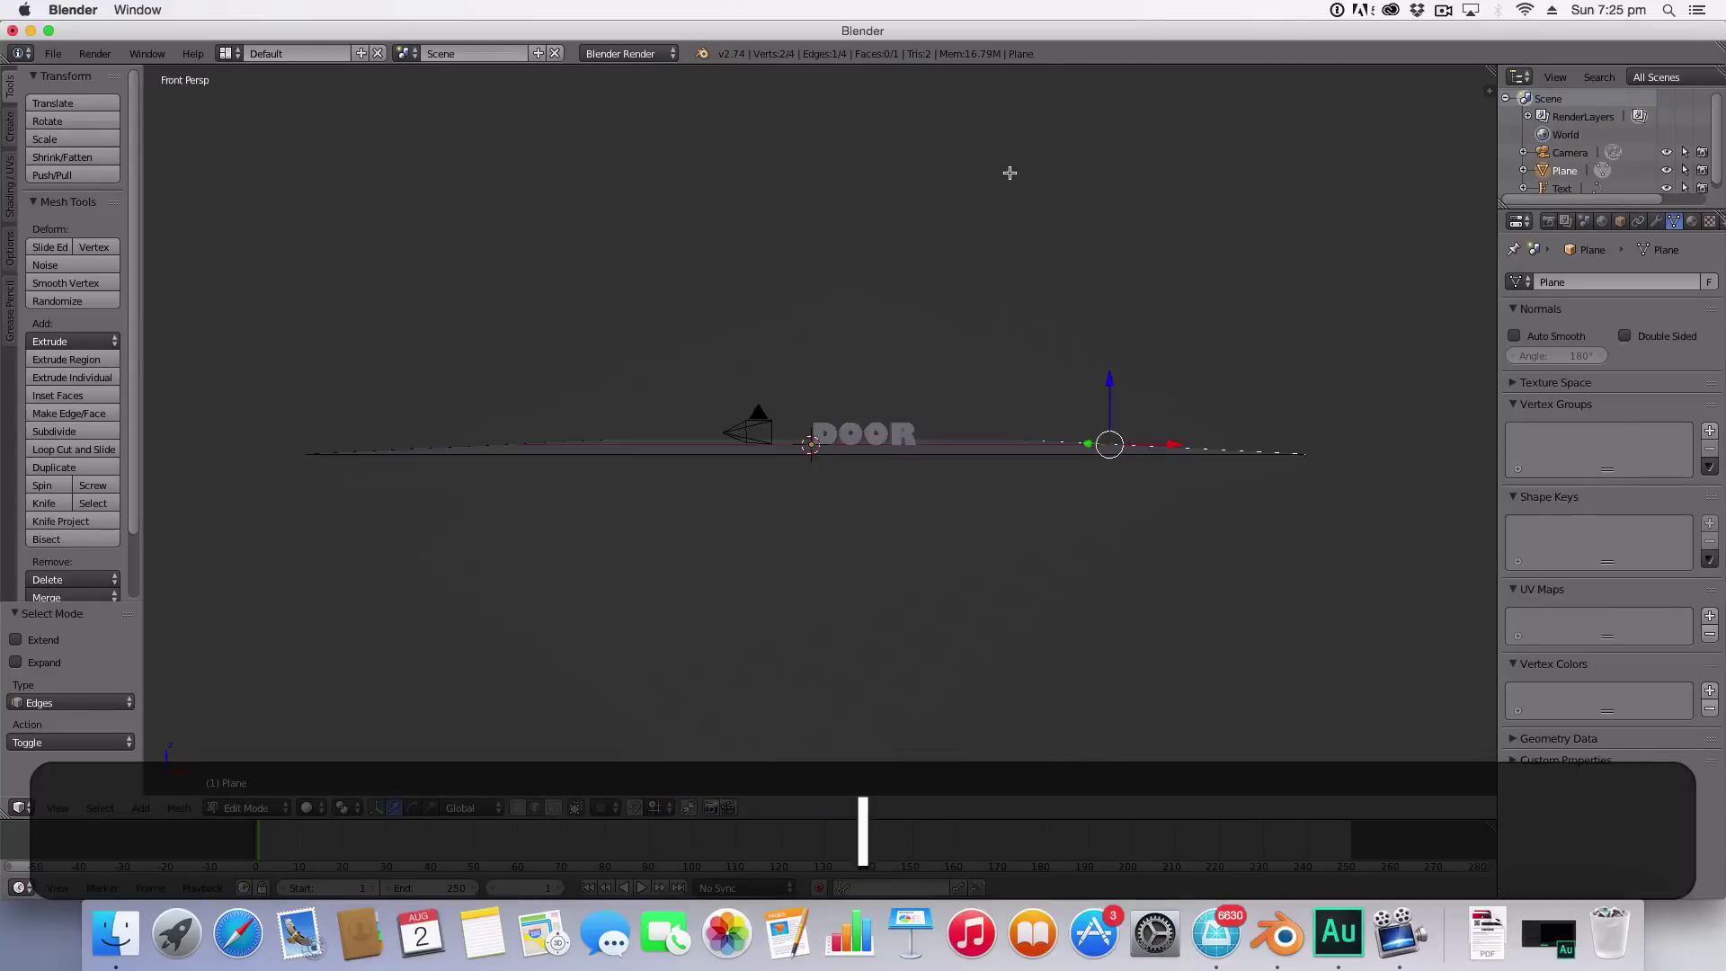
key("8")
key("5")
key("1")
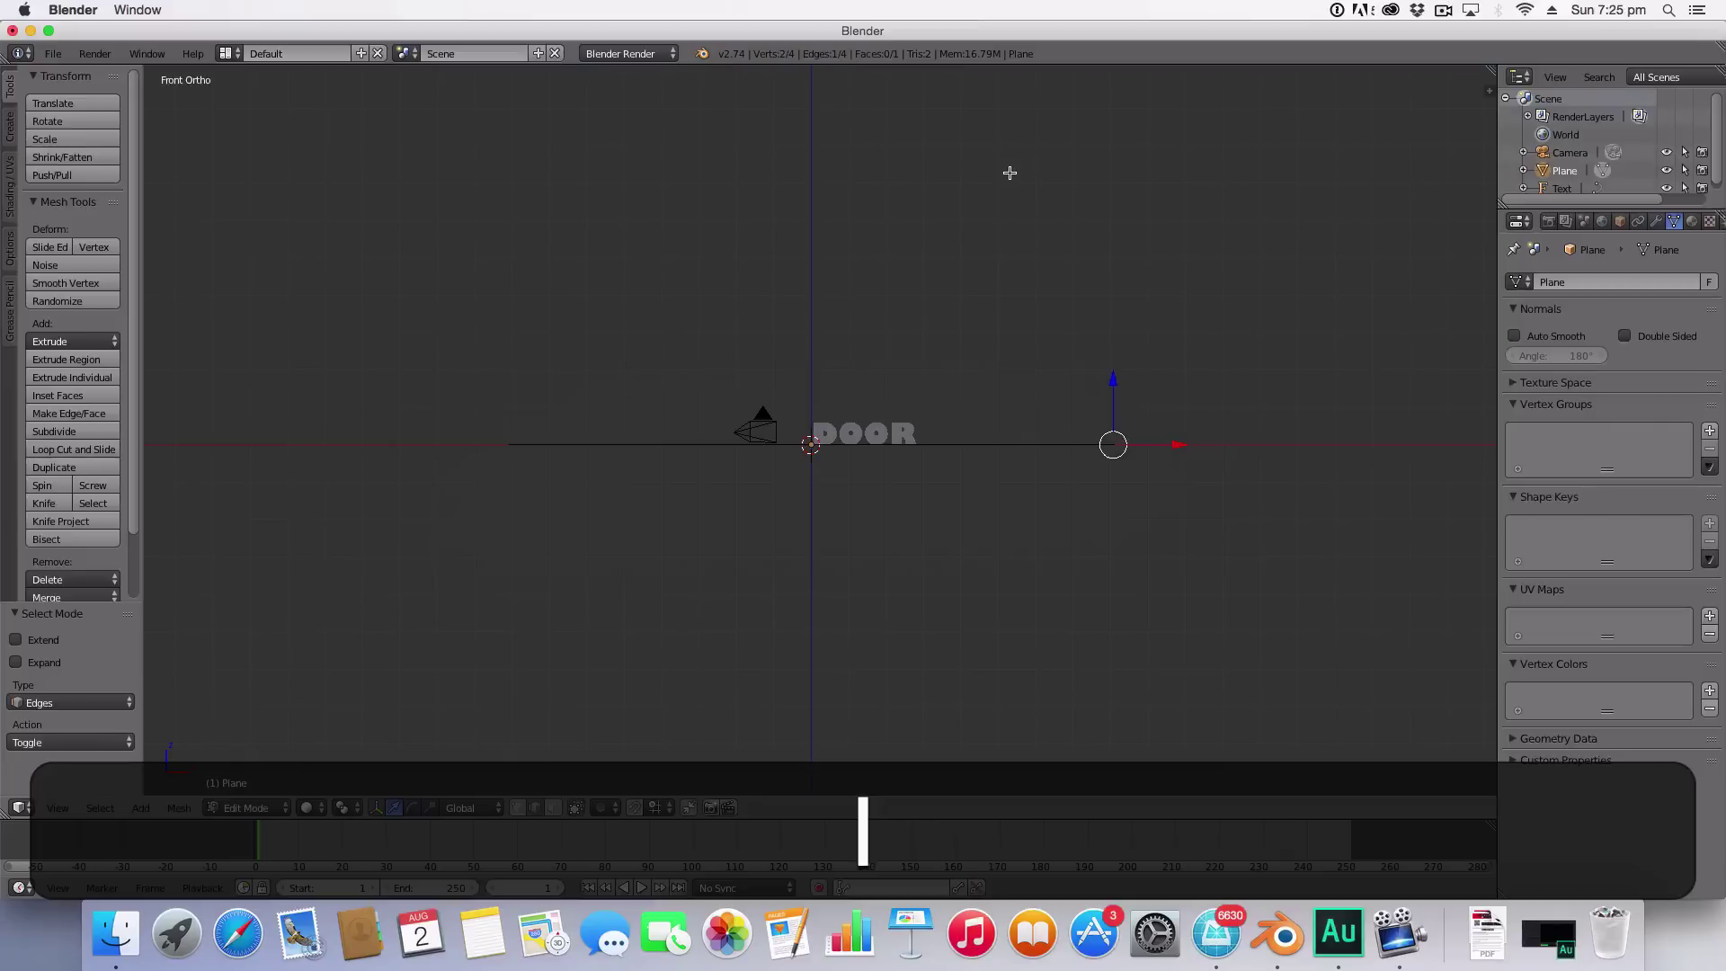
key("e")
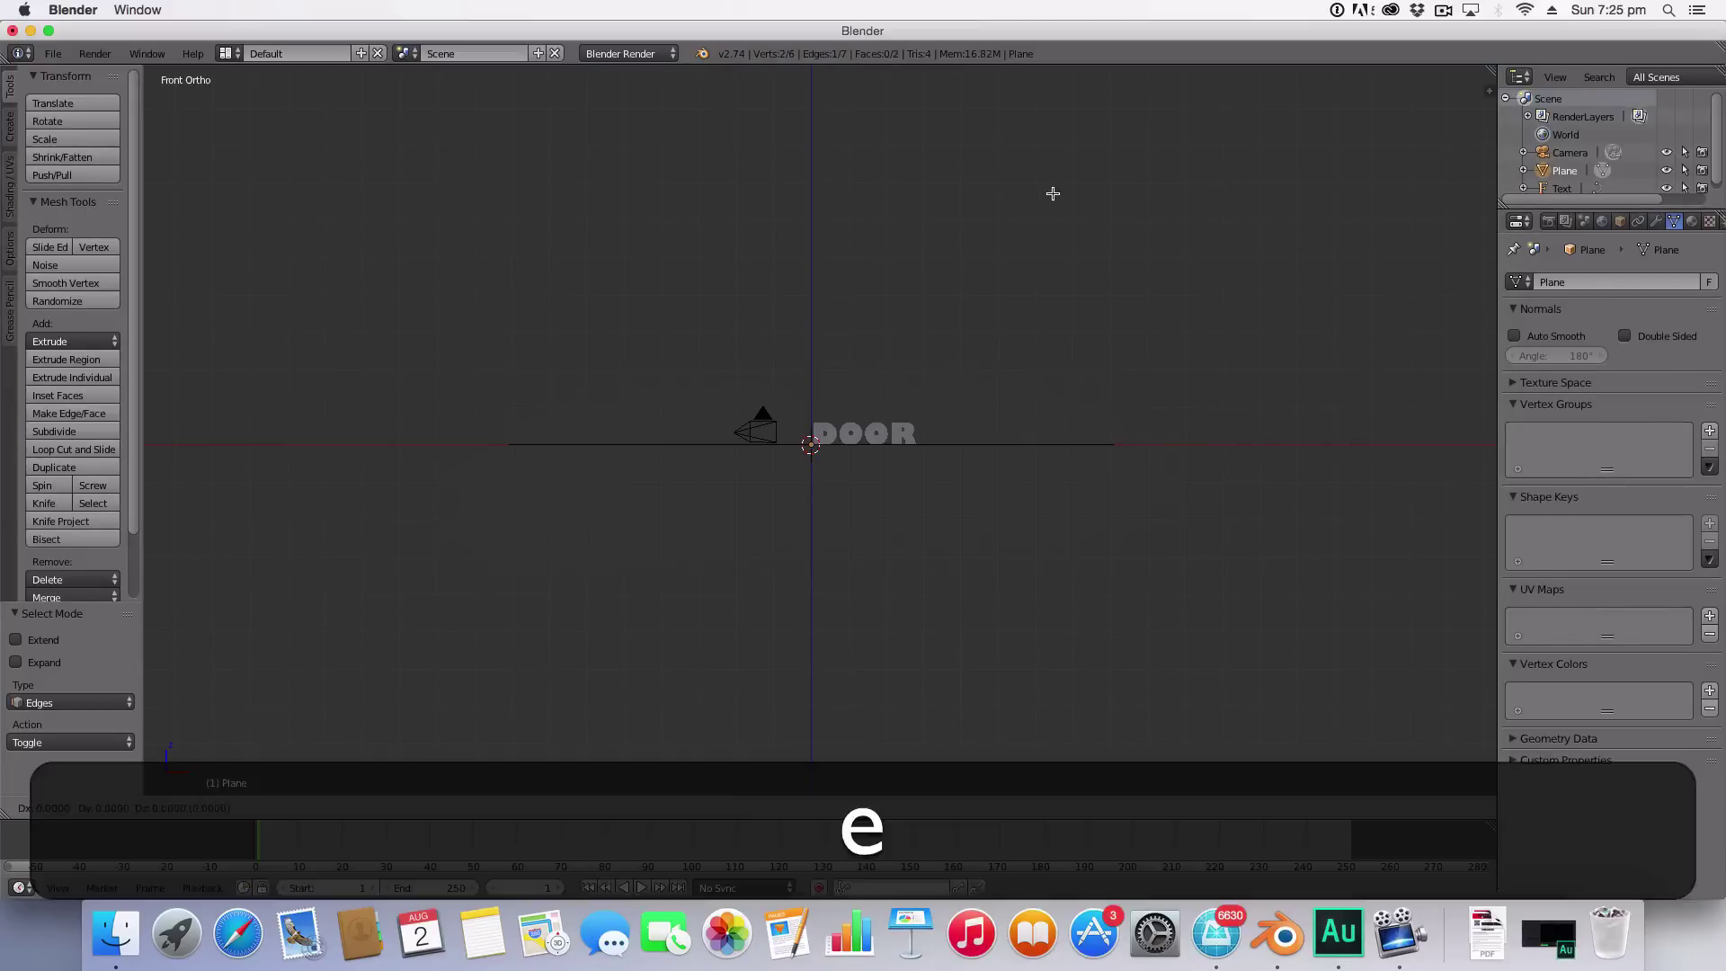
key("z")
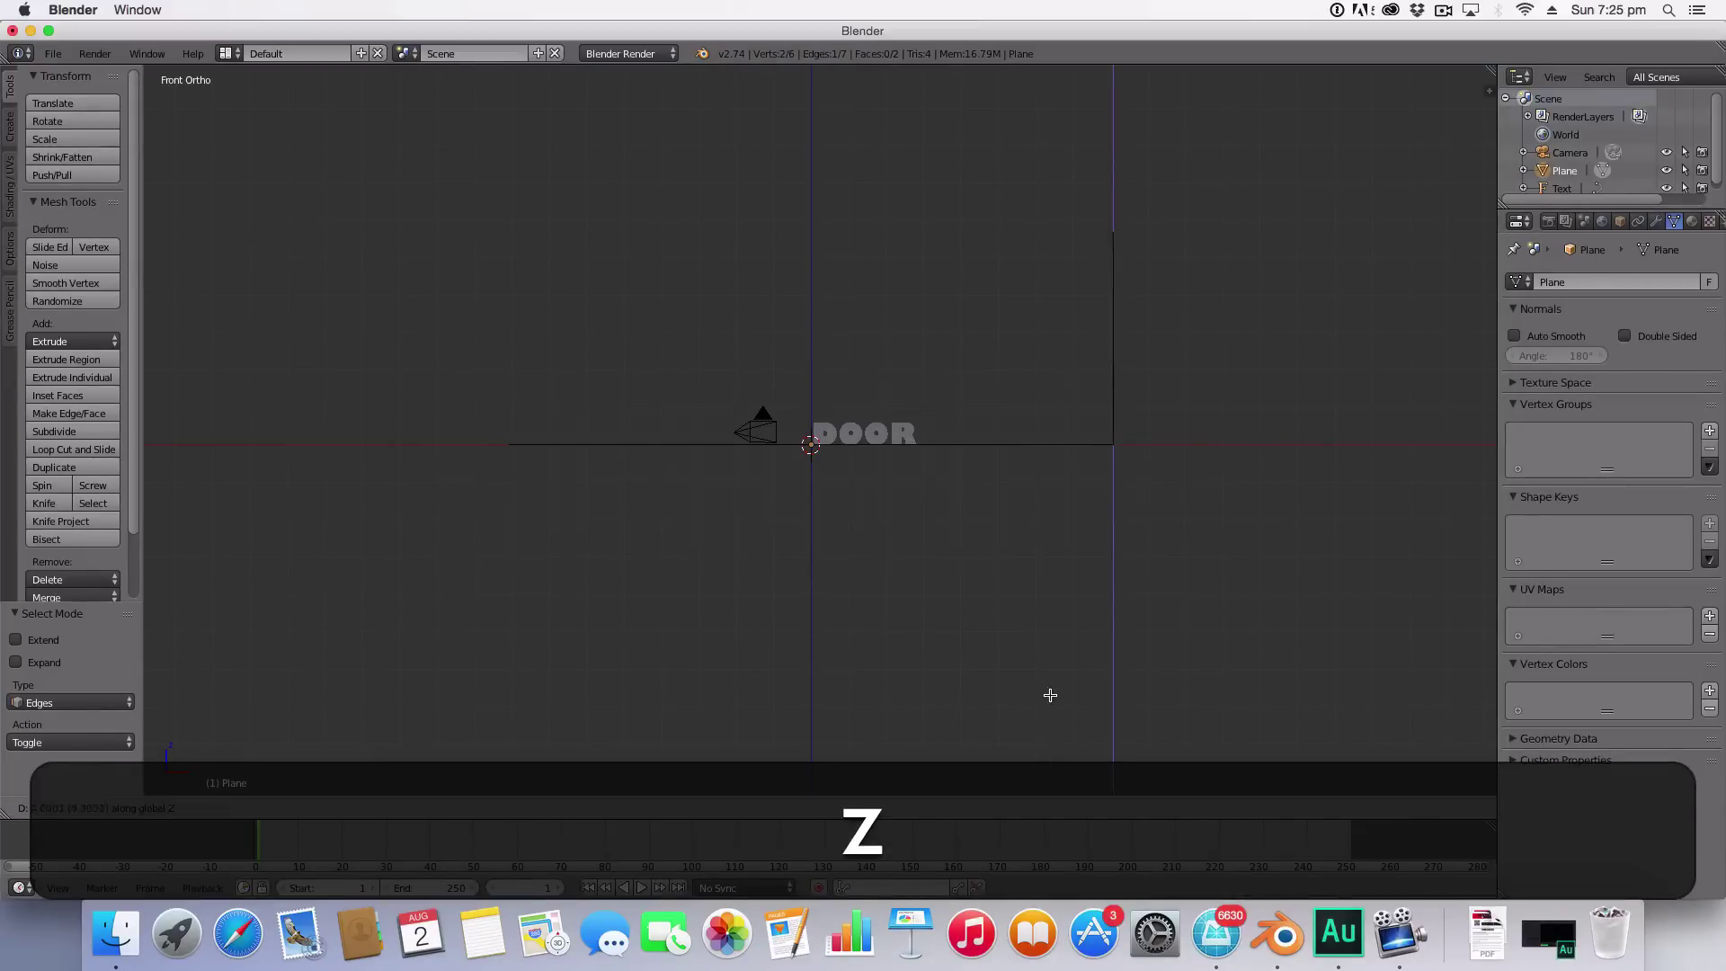
left_click(1045, 666)
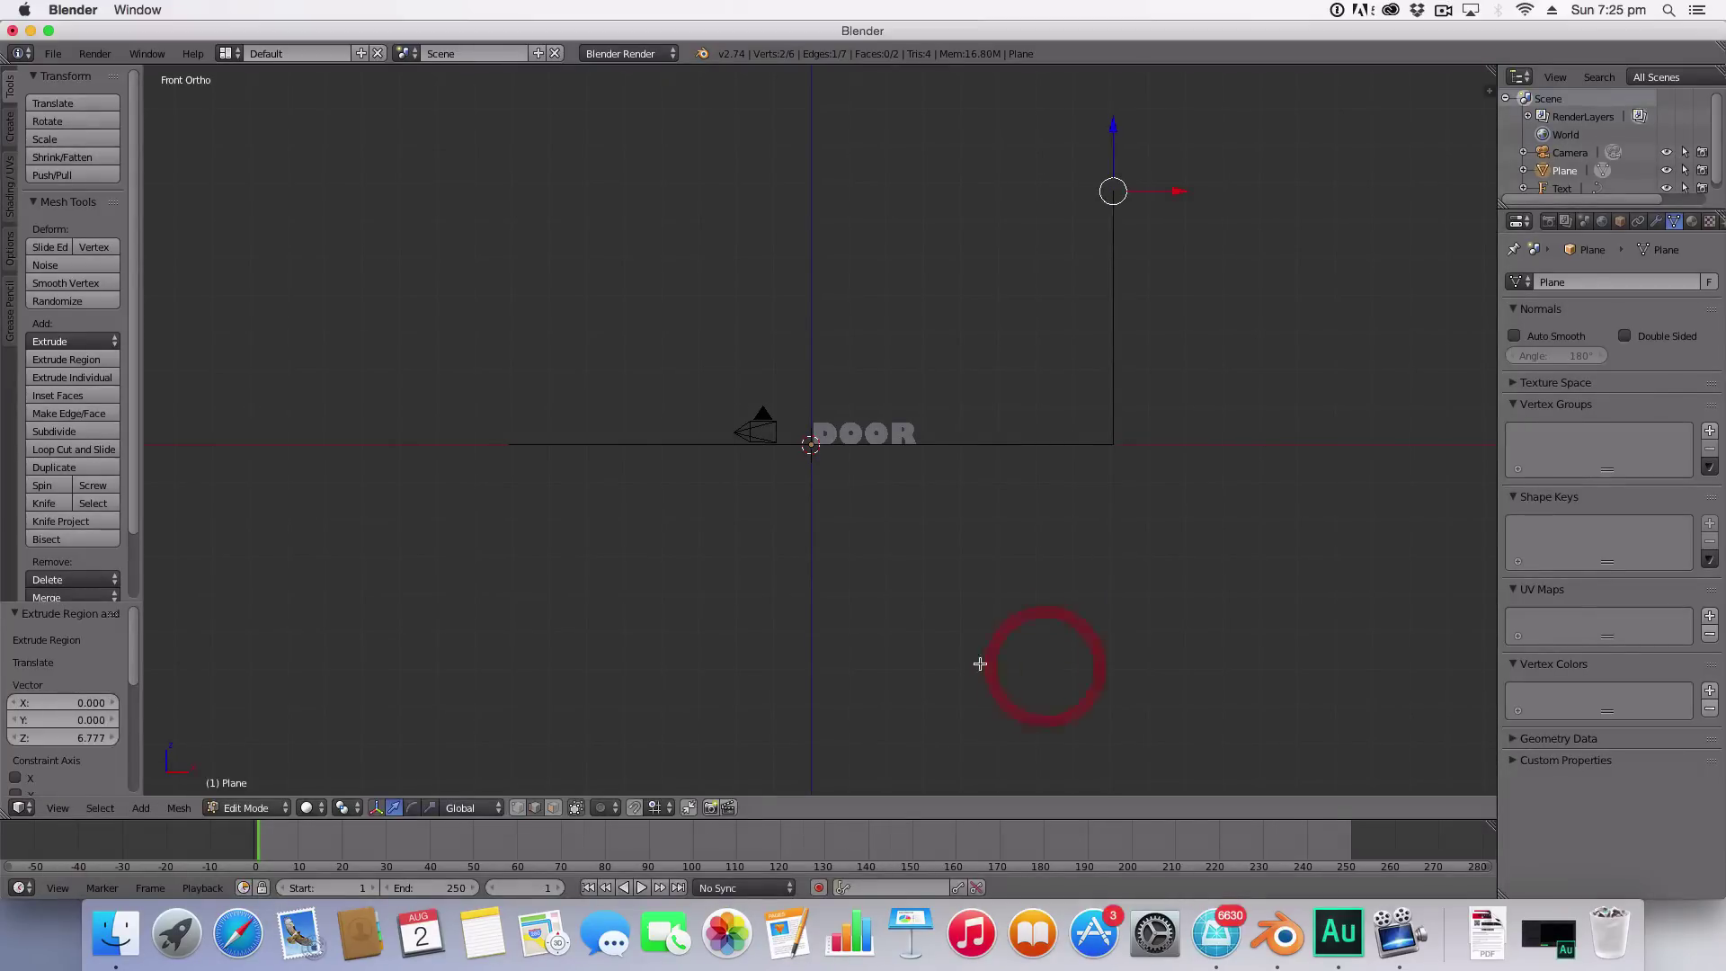
Step: Inspect the new wall and raise its top edge higher
key("Tab")
middle_click_drag(924, 629, 1061, 655)
key("Tab")
left_click_drag(960, 89, 953, 787)
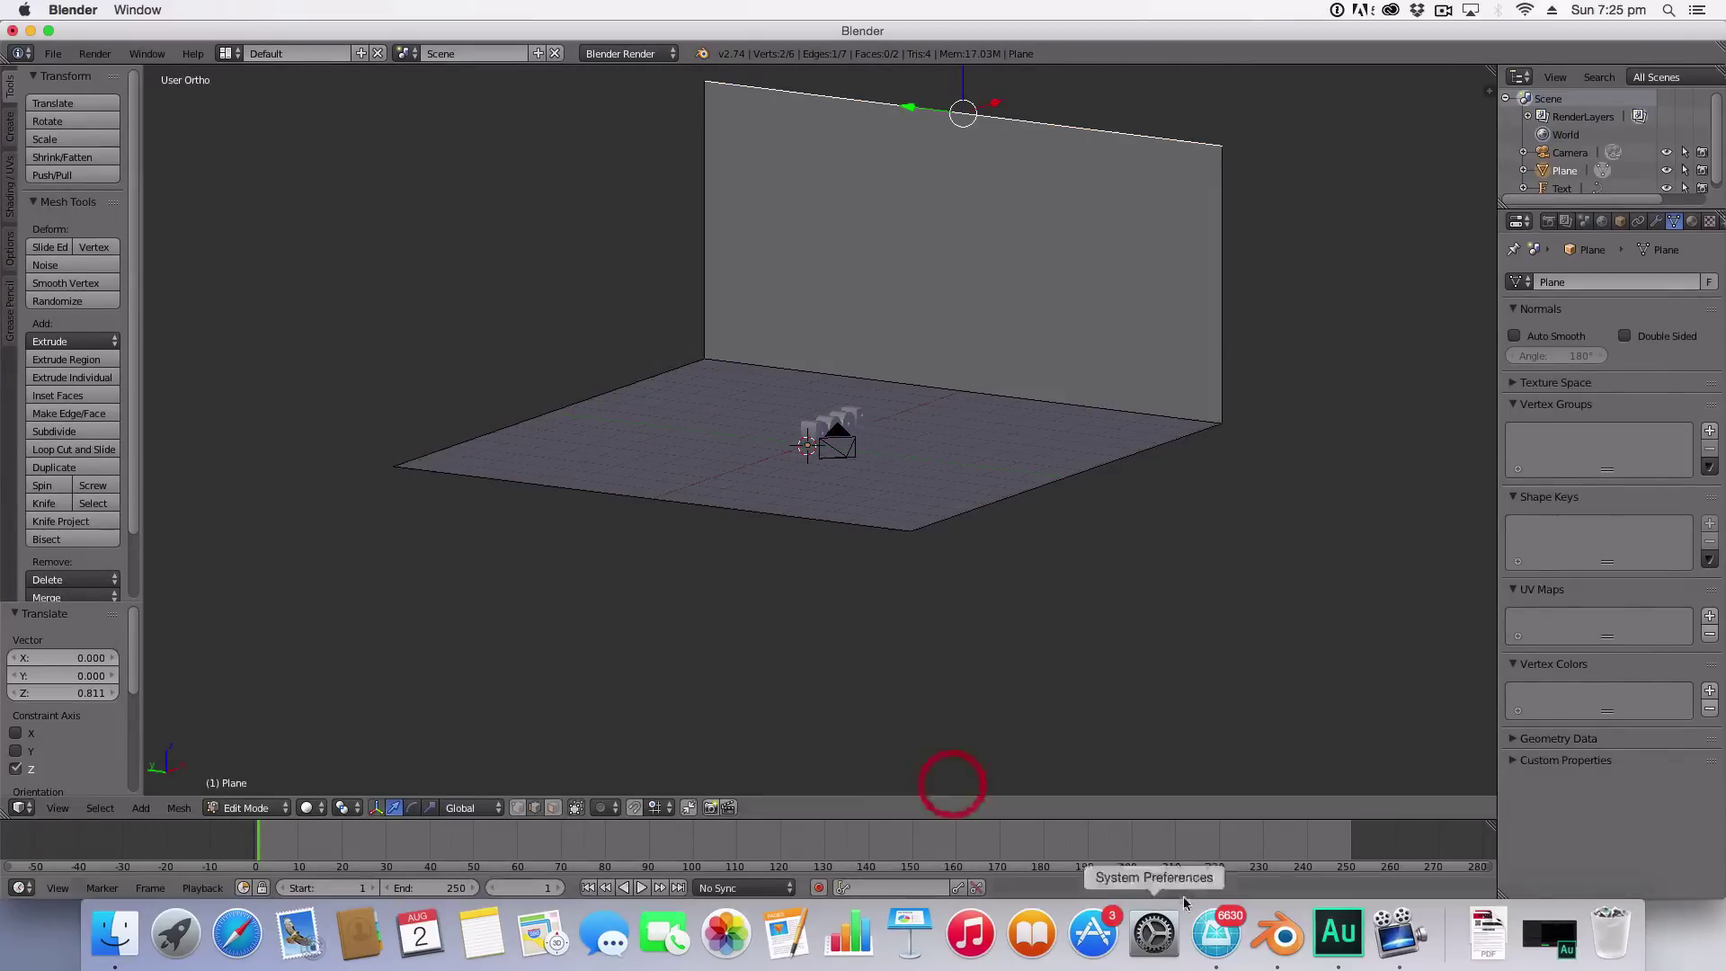
Step: Select the edge where the wall meets the floor
middle_click_drag(1087, 705, 1019, 732)
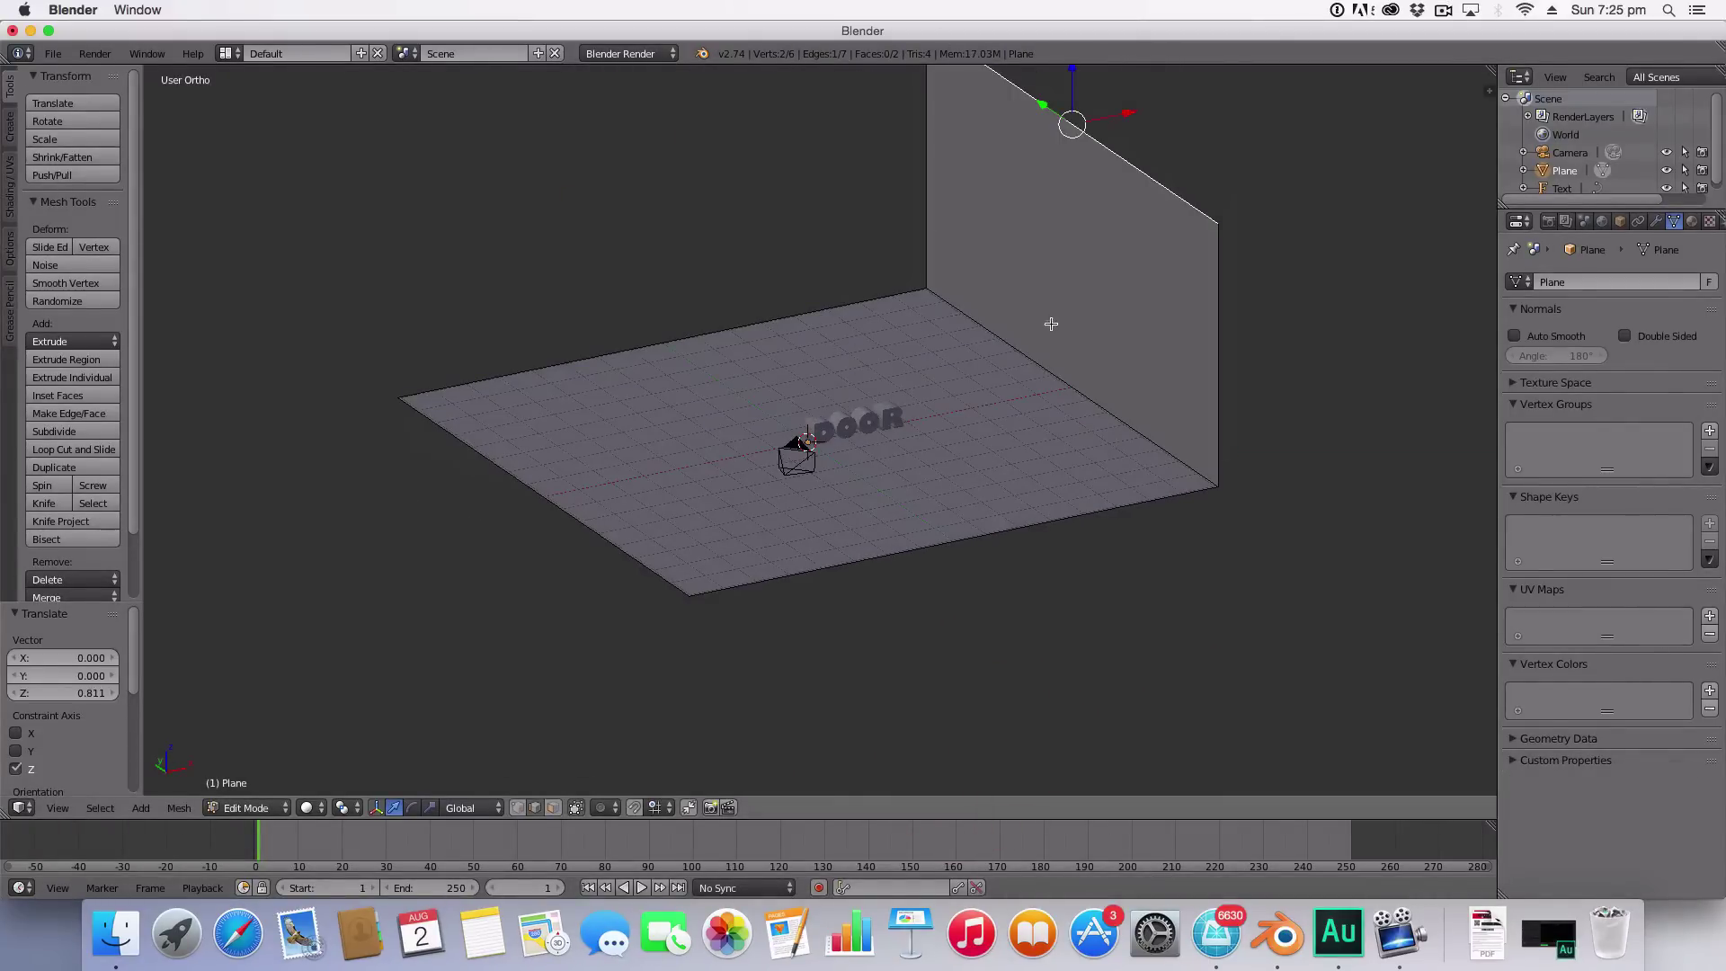
right_click(1035, 355)
middle_click_drag(1035, 355, 1142, 333)
right_click(1146, 429)
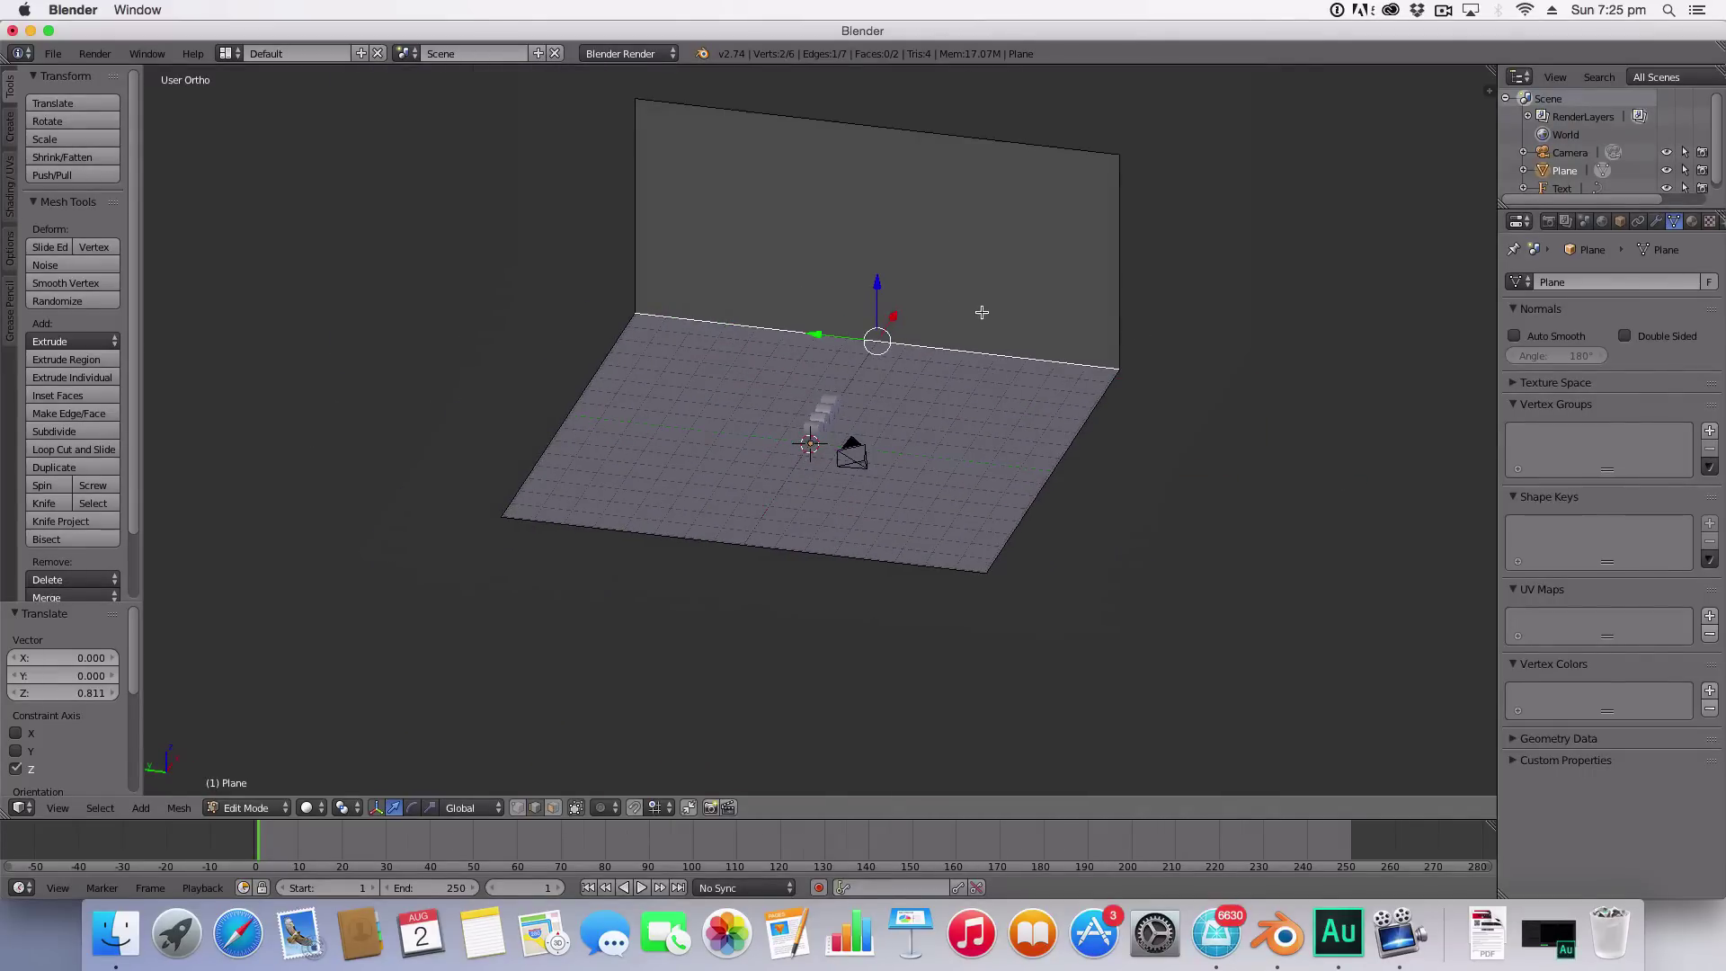
Step: Bevel the wall-floor edge into a strip and smooth-subdivide it with 6 cuts
key("w")
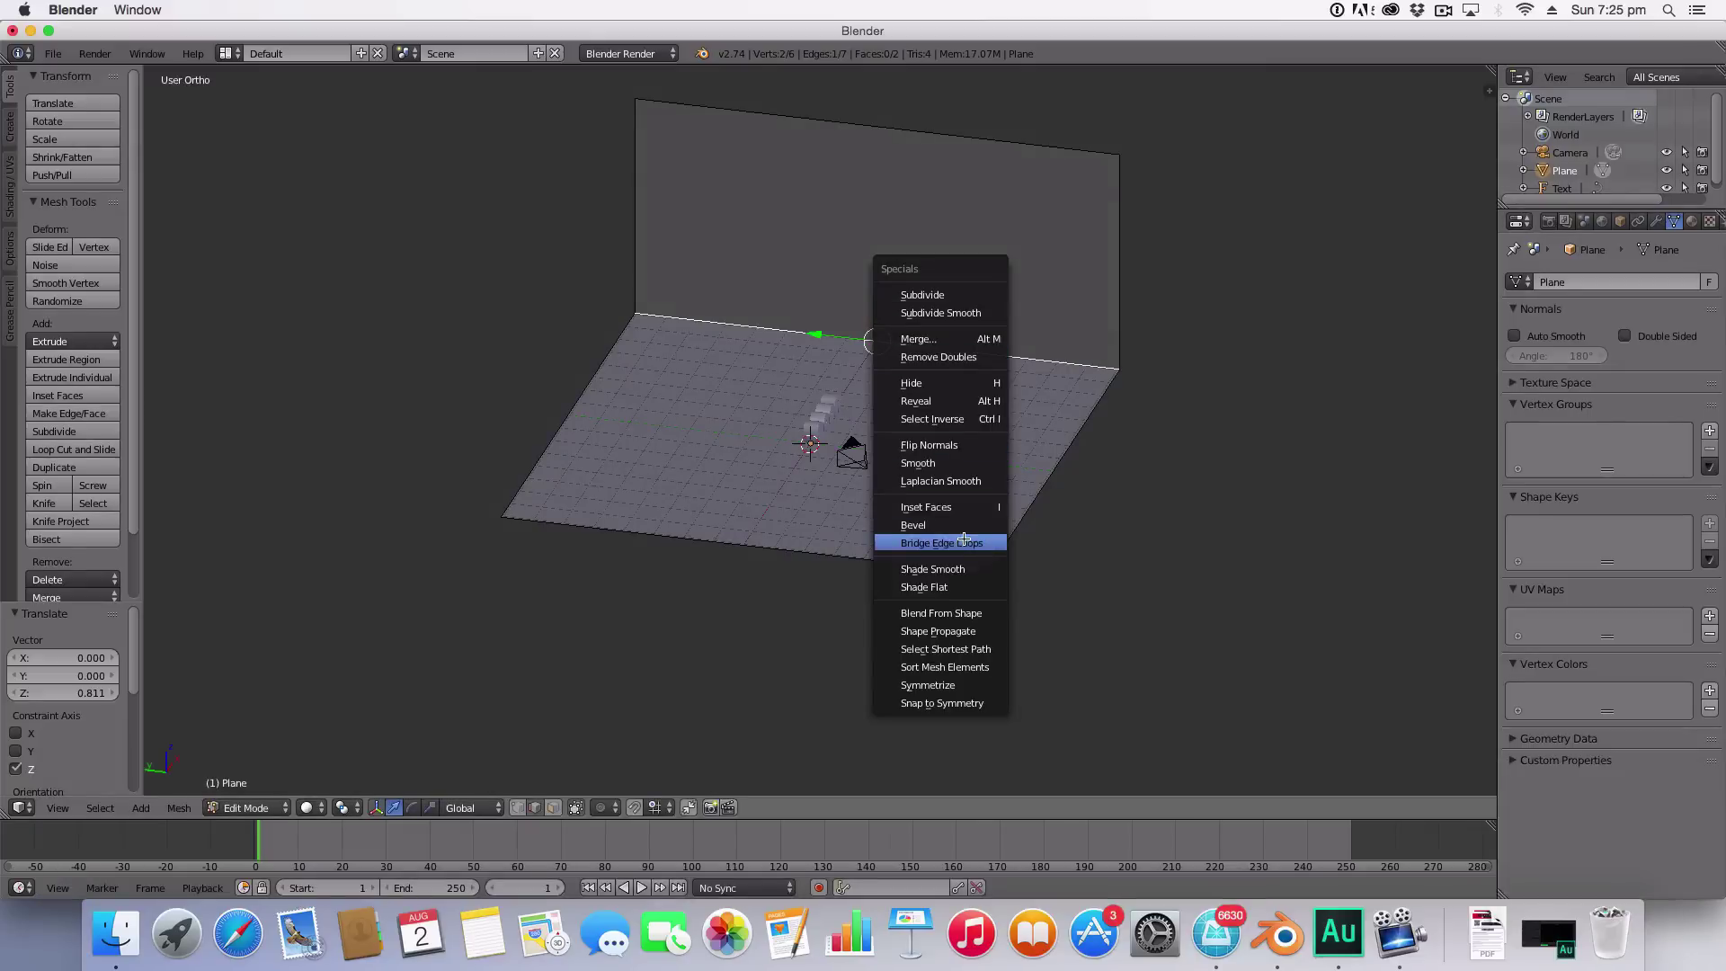
left_click(958, 531)
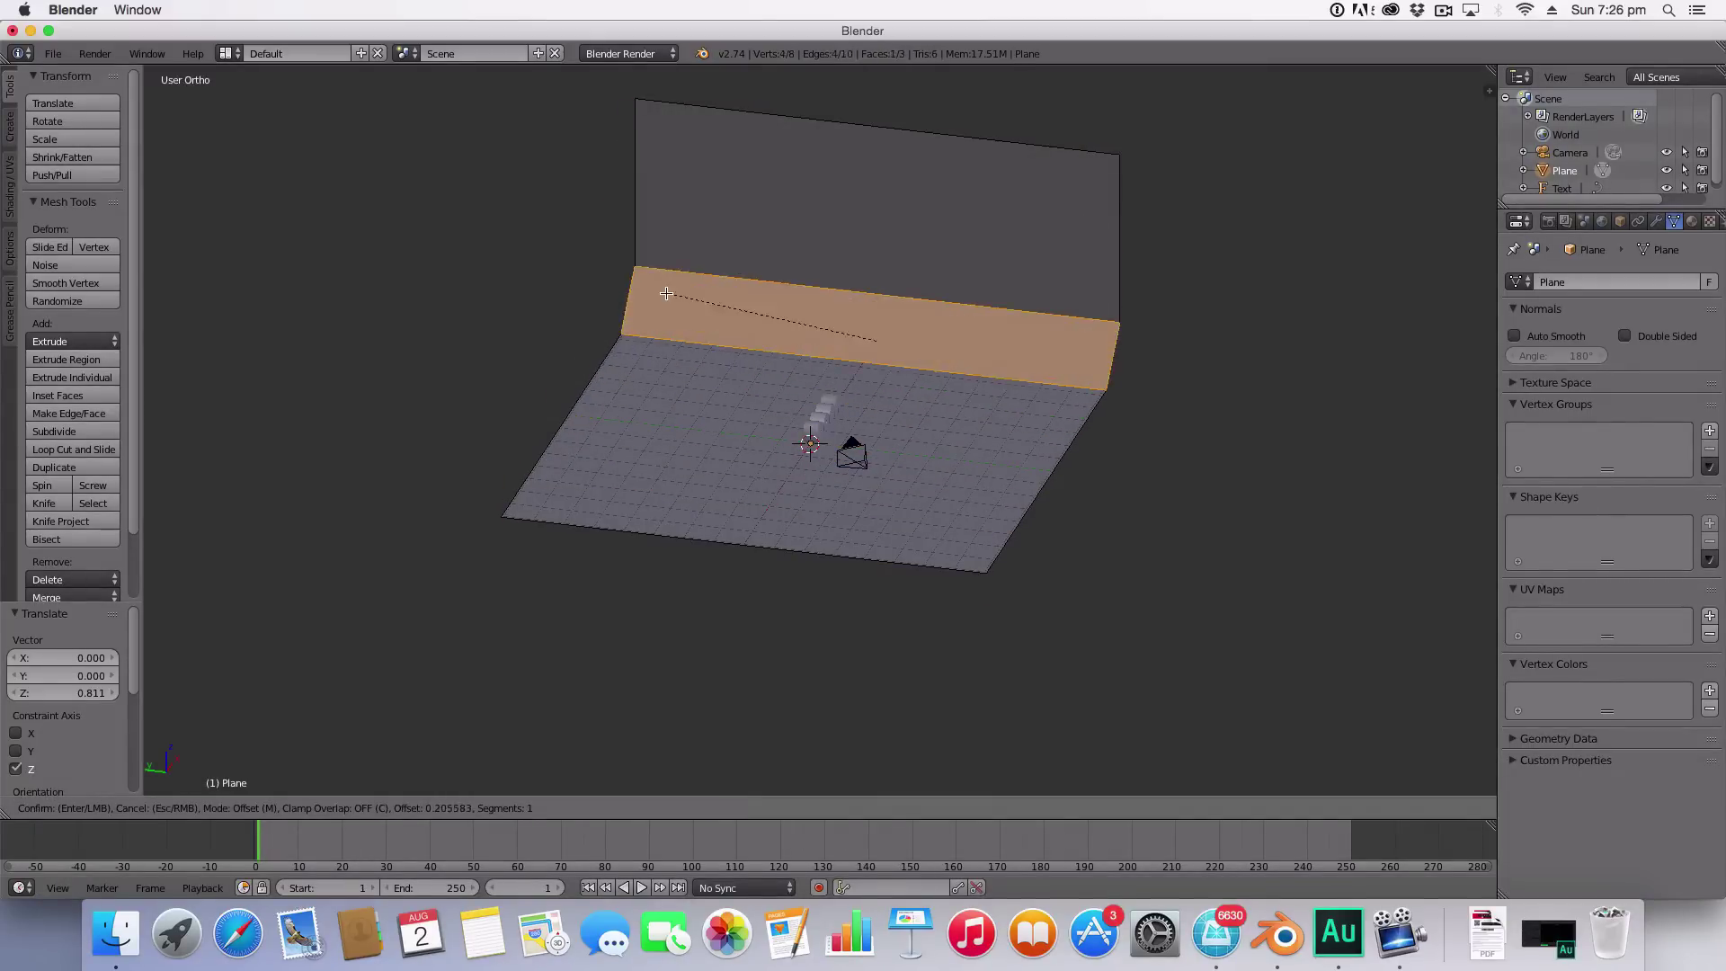
left_click(664, 289)
mouse_move(1042, 347)
middle_mouse_down()
mouse_move(979, 321)
mouse_move(1183, 331)
mouse_move(1058, 364)
middle_mouse_up()
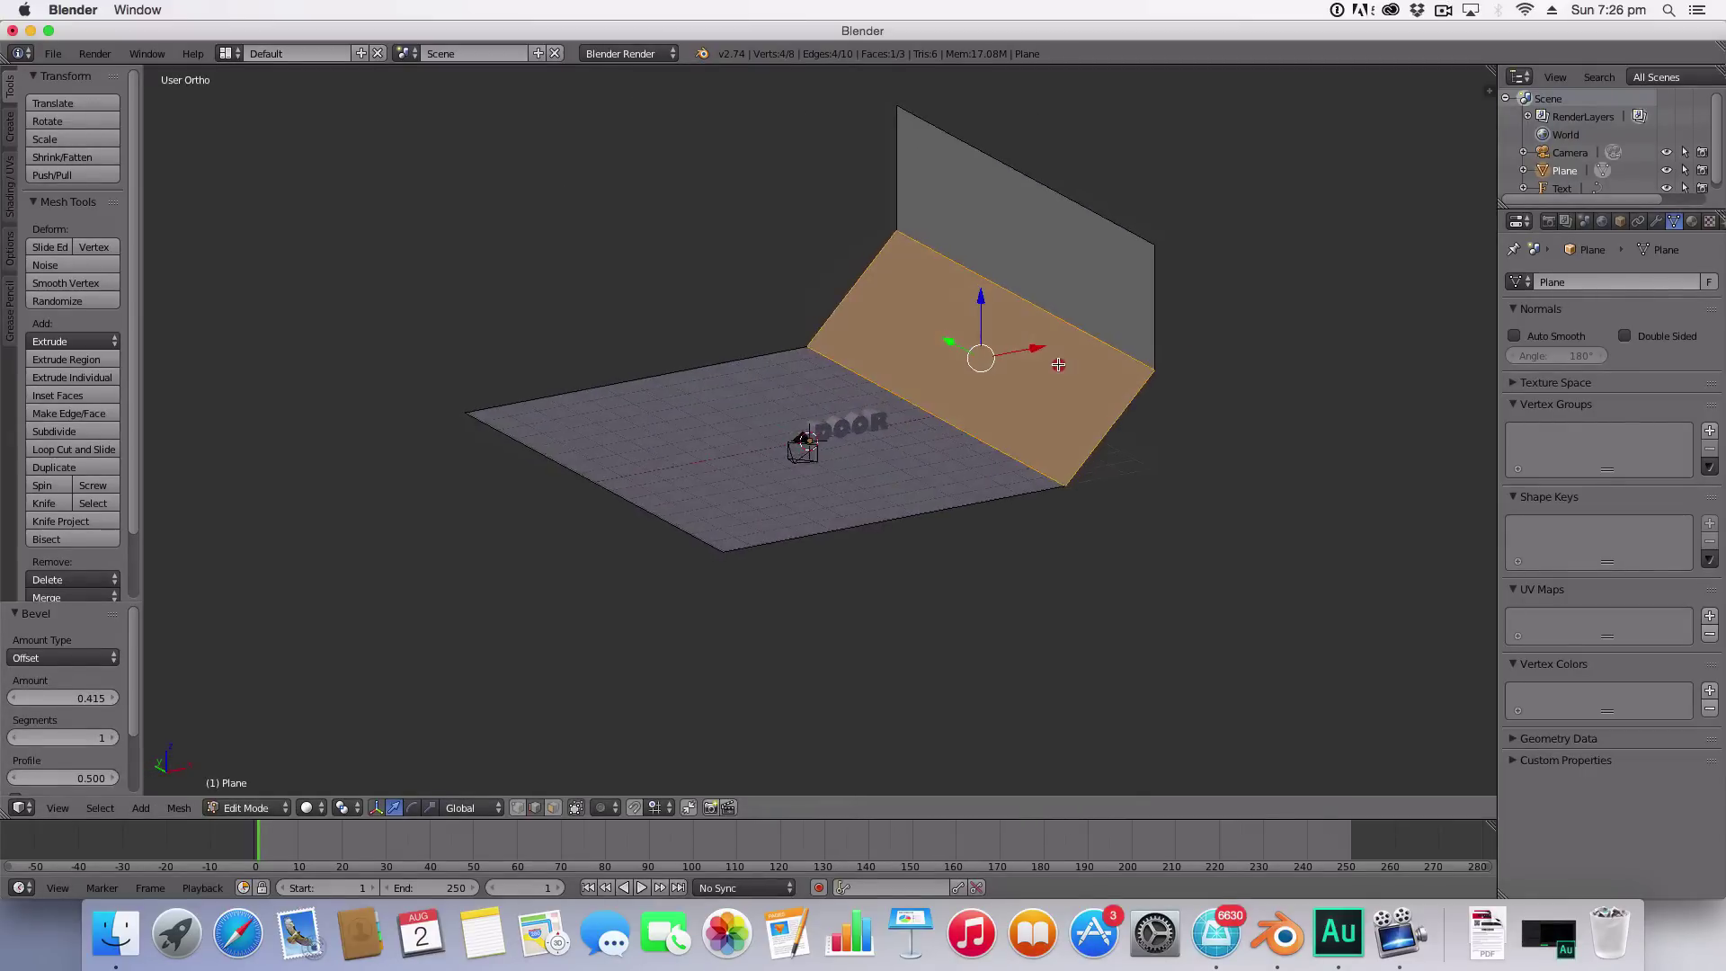
key("w")
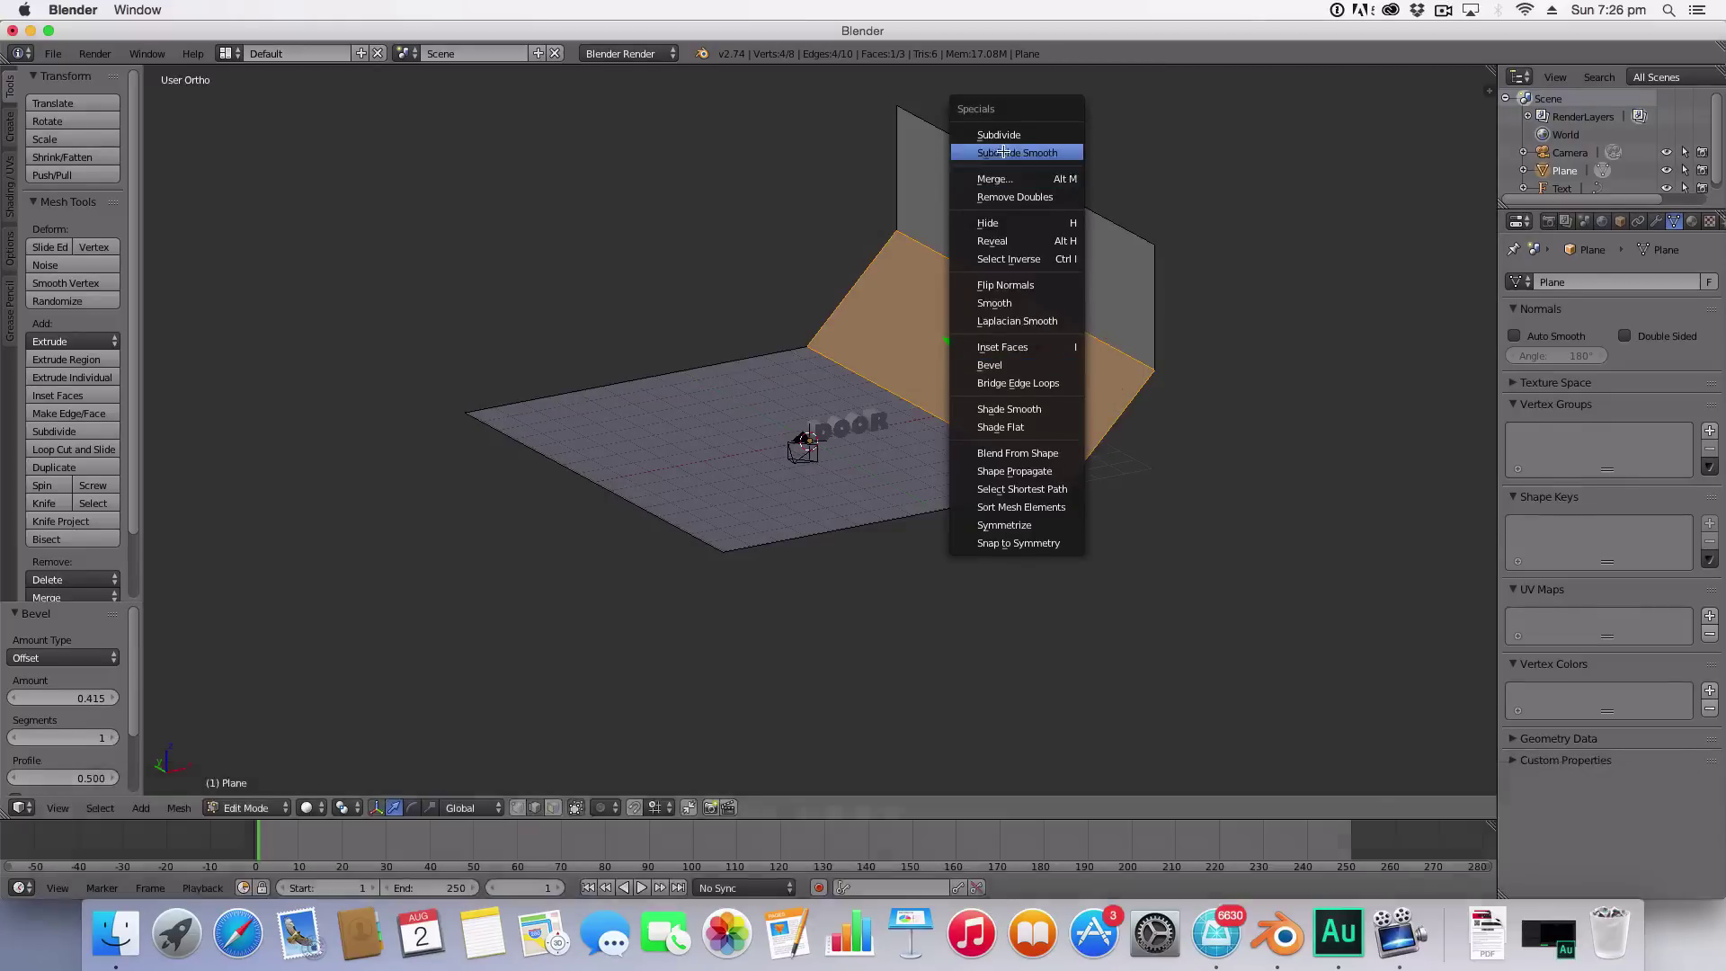
left_click(1003, 153)
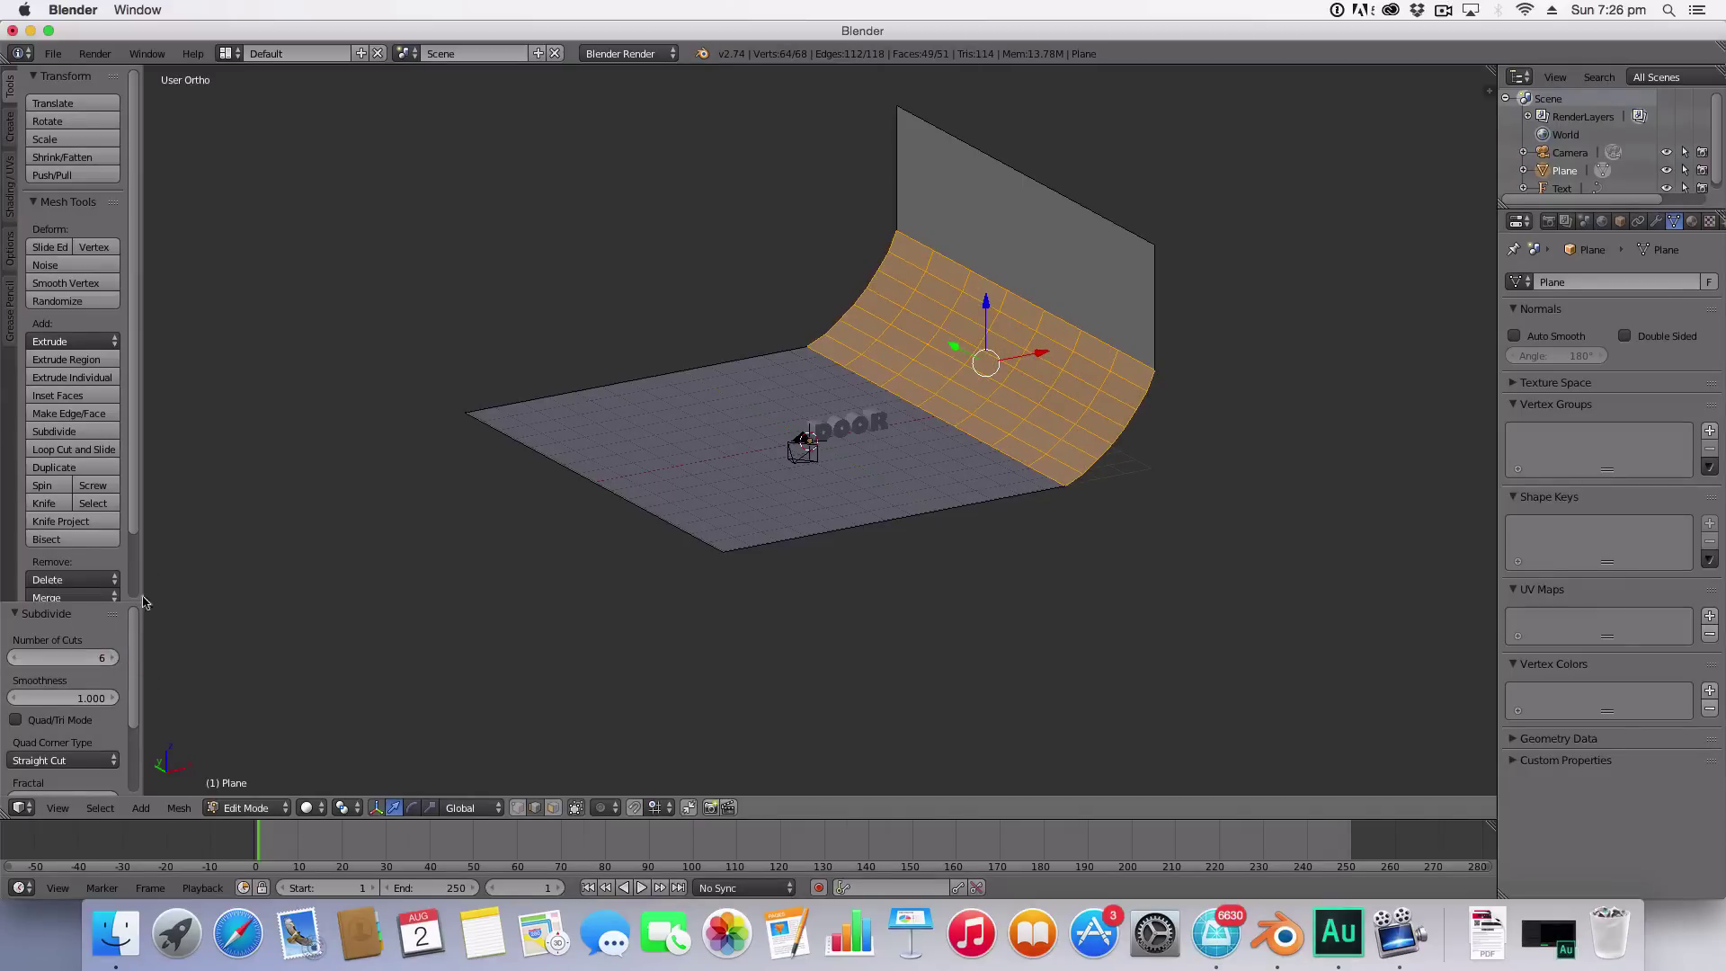
Step: Return to Object Mode and apply smooth shading to the backdrop plane
key("Tab")
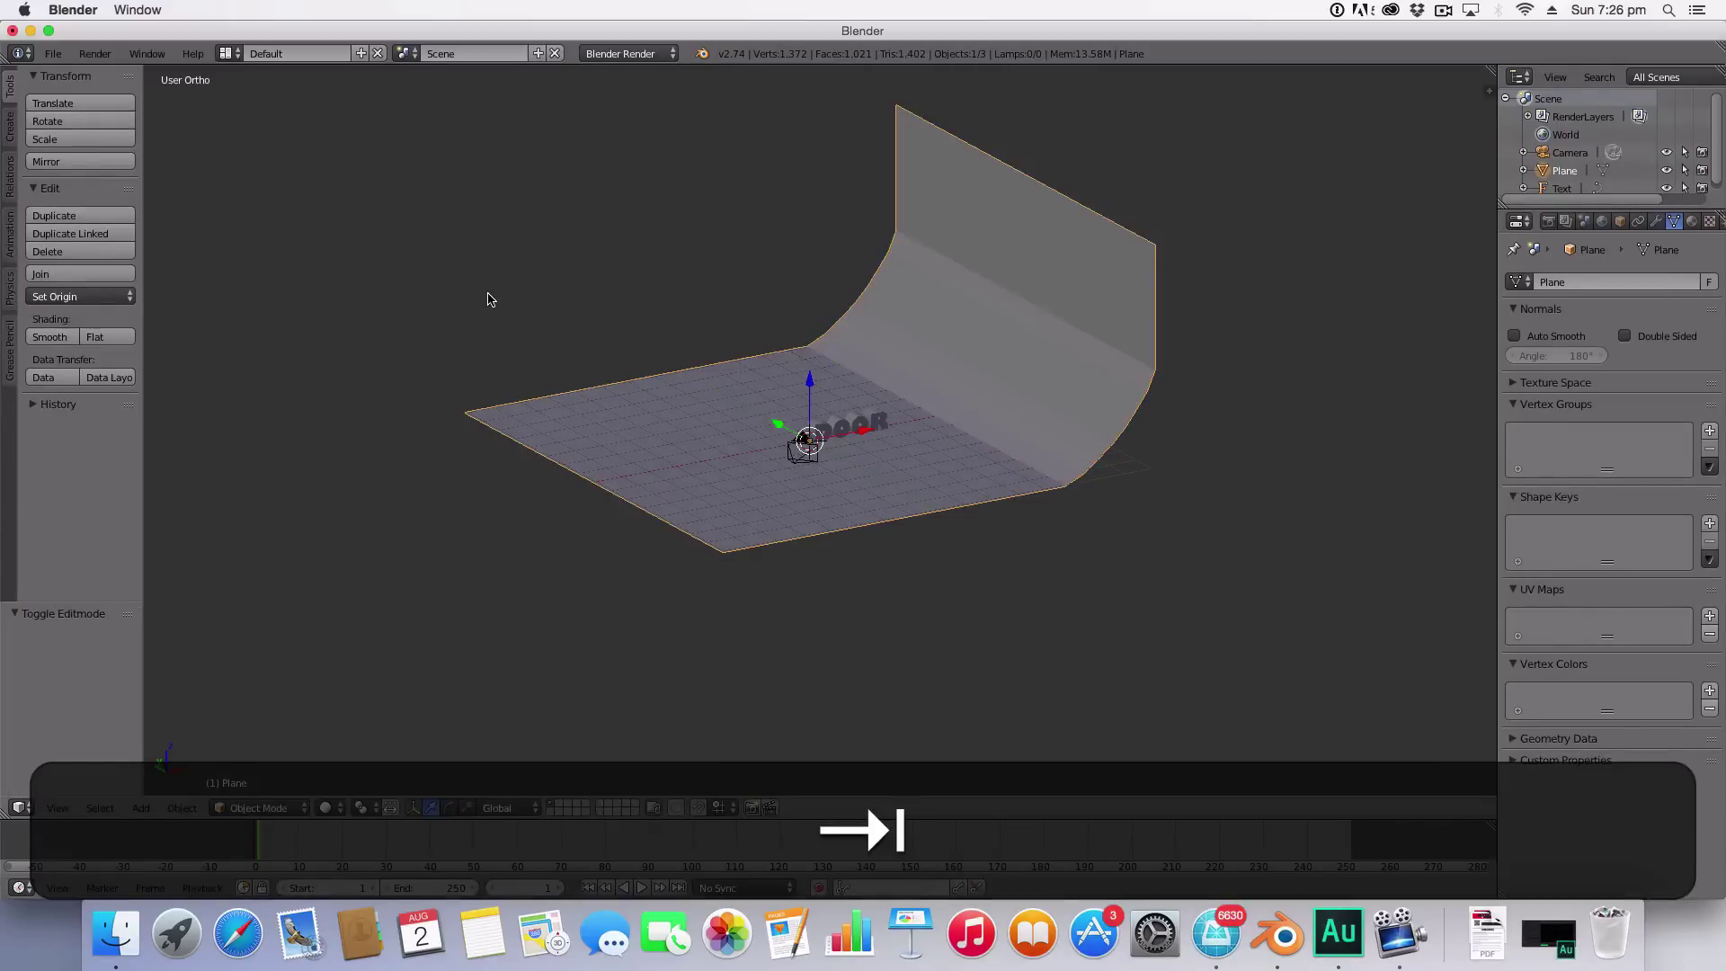
middle_click_drag(746, 321, 910, 324)
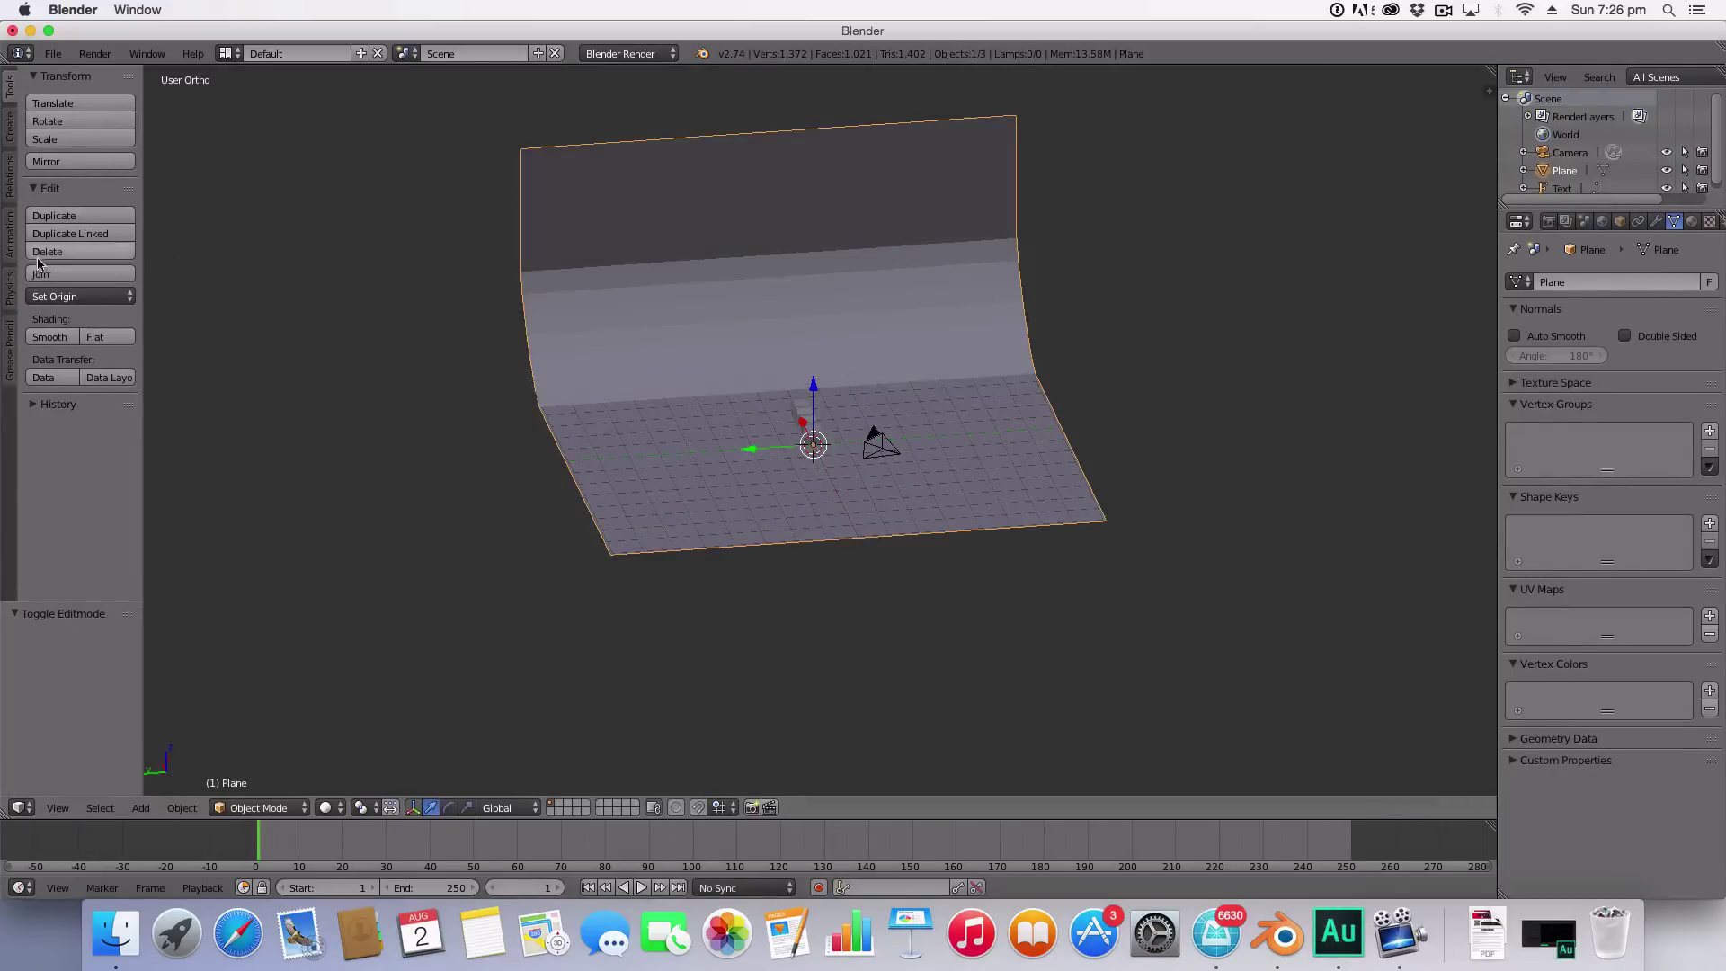
left_click(53, 336)
mouse_move(1205, 390)
middle_mouse_down()
mouse_move(967, 342)
mouse_move(901, 361)
mouse_move(936, 432)
mouse_move(1182, 401)
mouse_move(1130, 391)
mouse_move(1187, 382)
mouse_move(1222, 391)
middle_mouse_up()
Step: In camera view, rotate the backdrop around Z, ending at 10.838°
key("0")
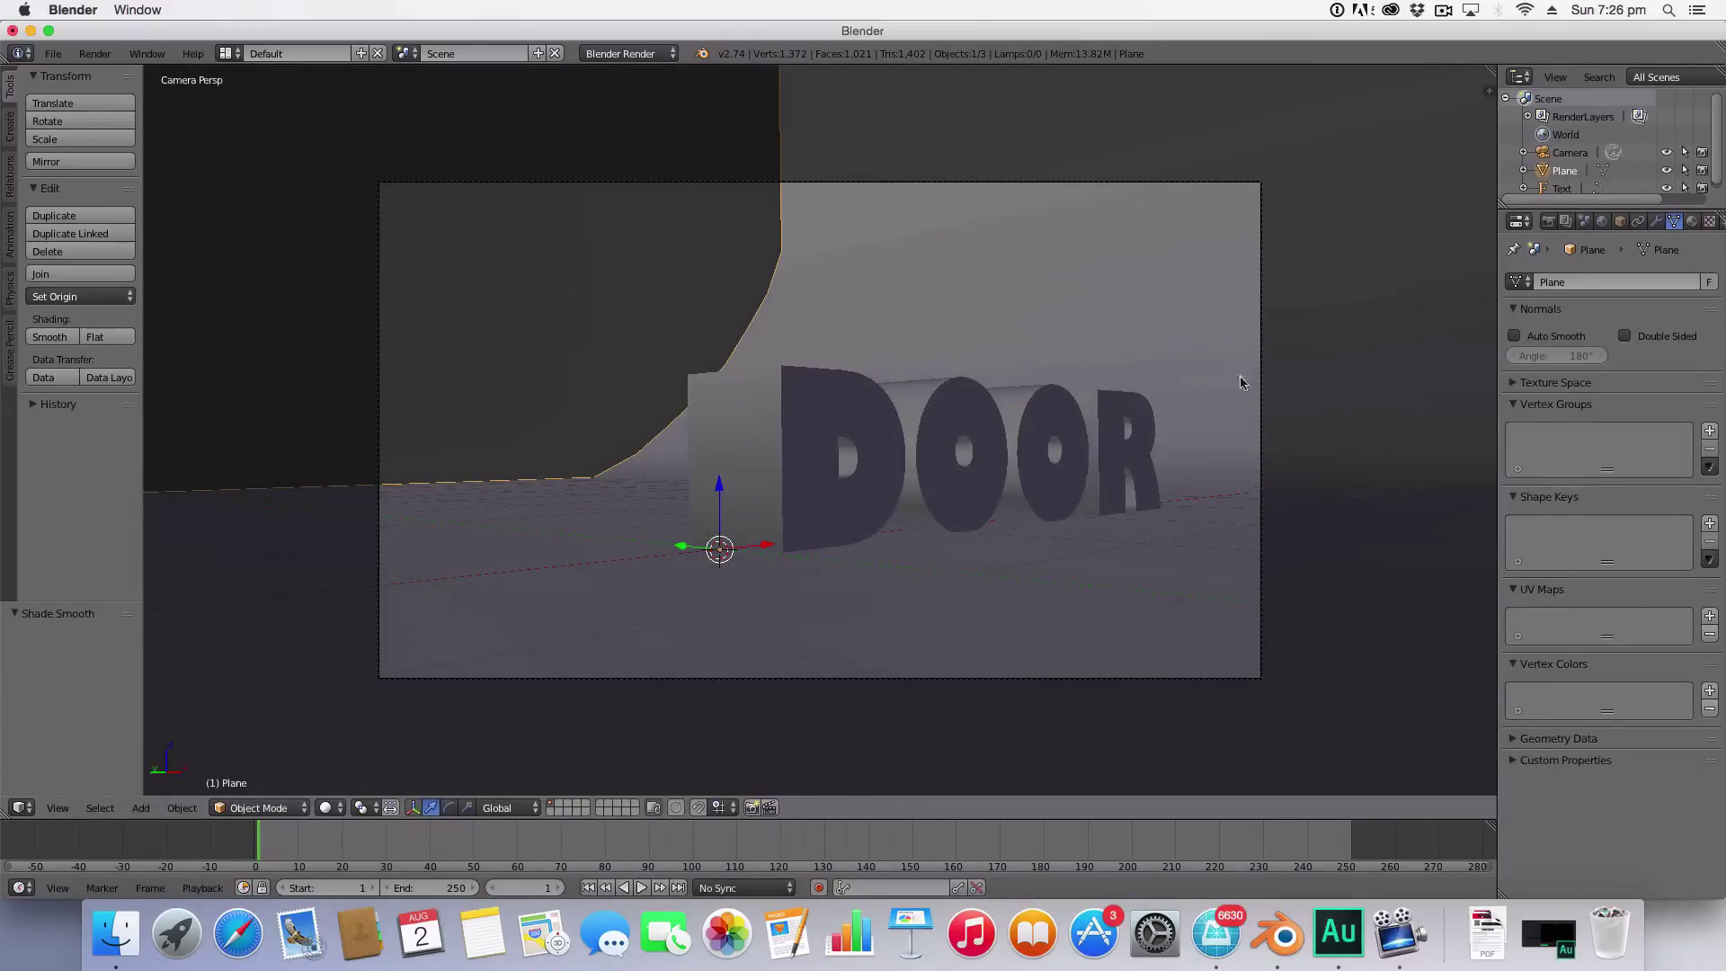
key("r")
key("z")
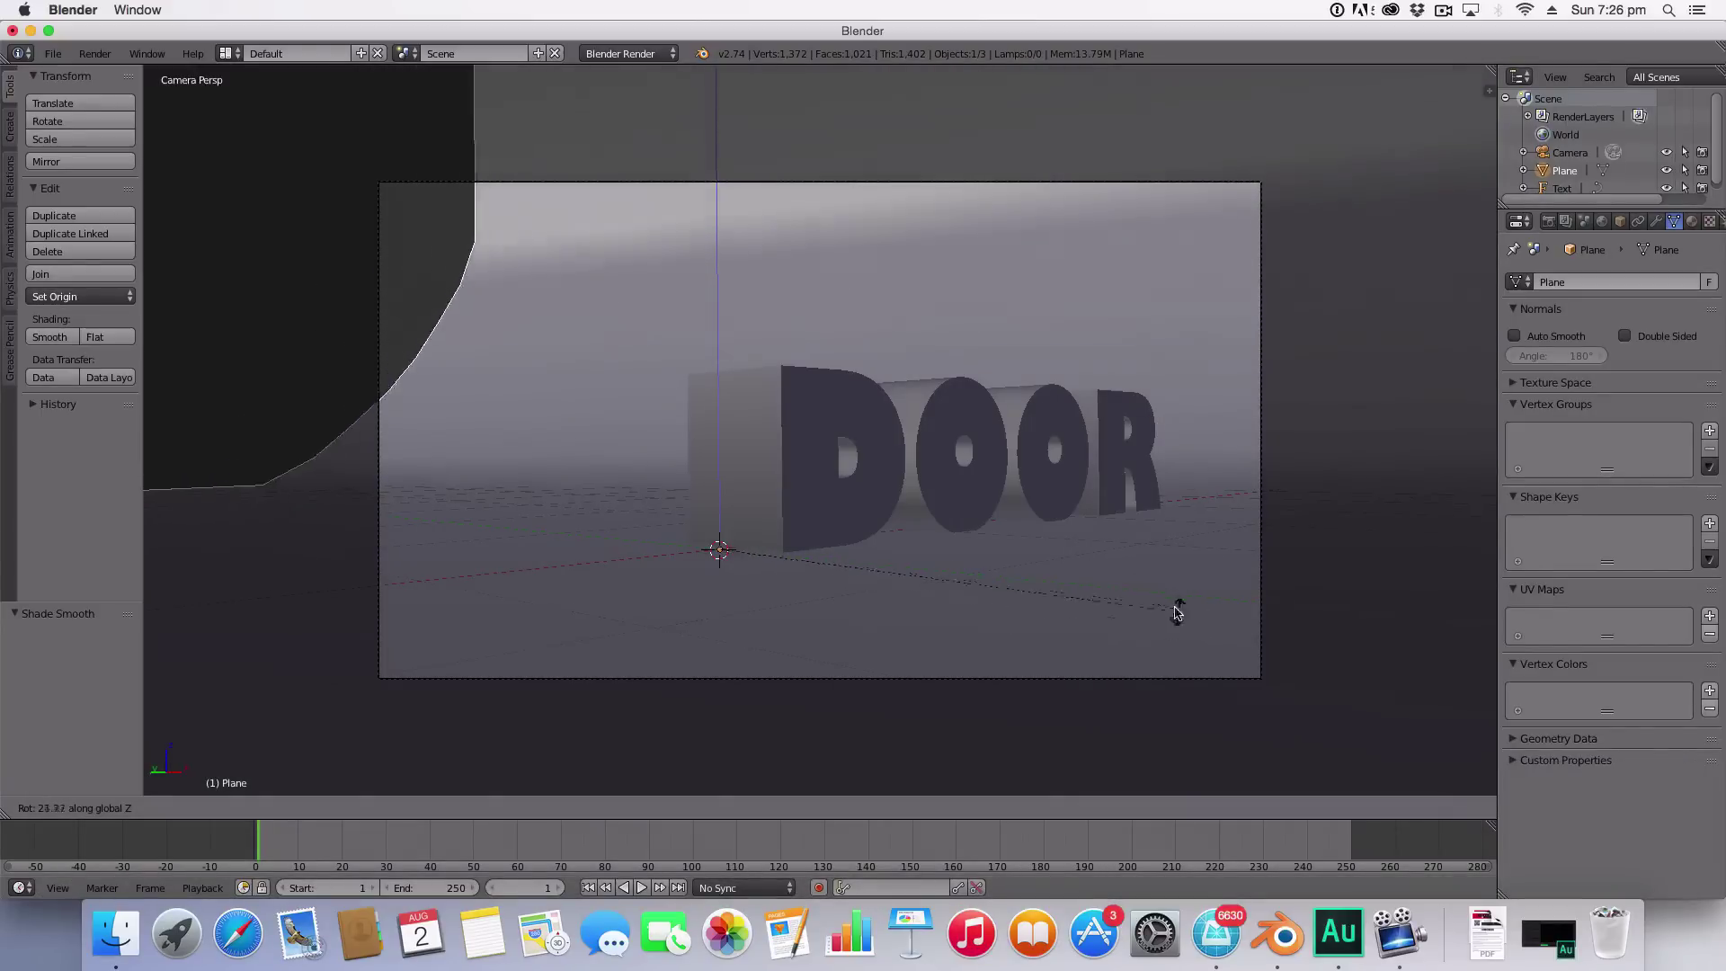
left_click(1028, 674)
scroll(558, 249, "down", 5)
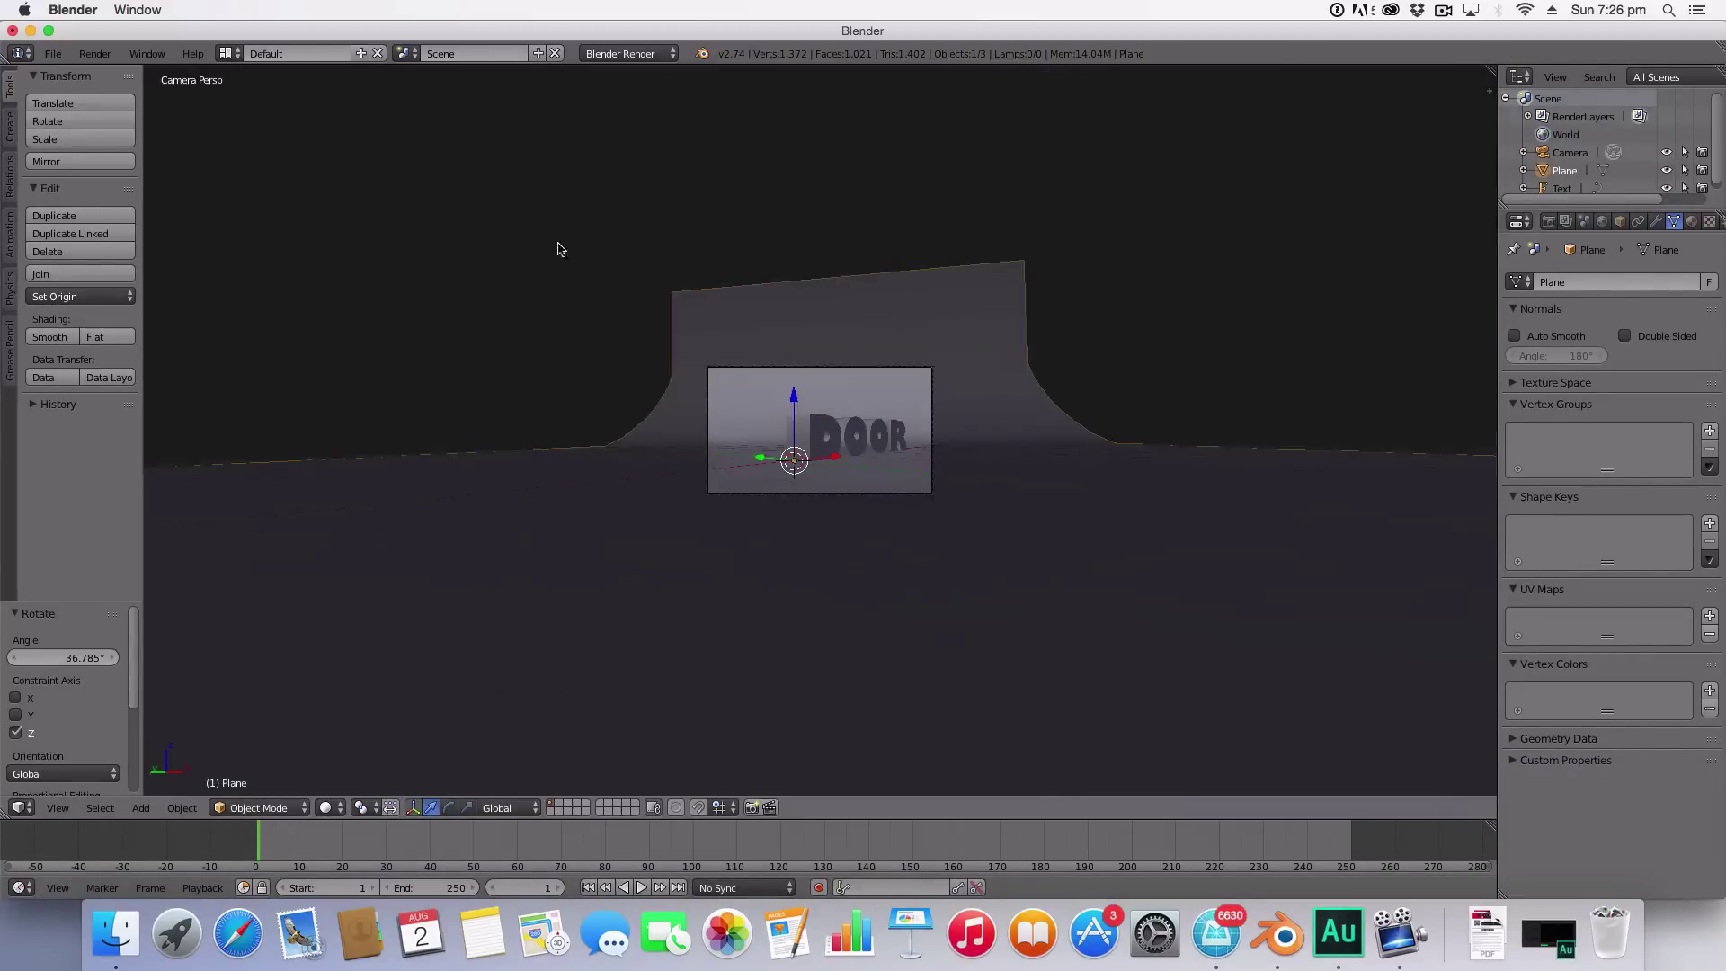
middle_click_drag(1030, 440, 1005, 591)
key("r")
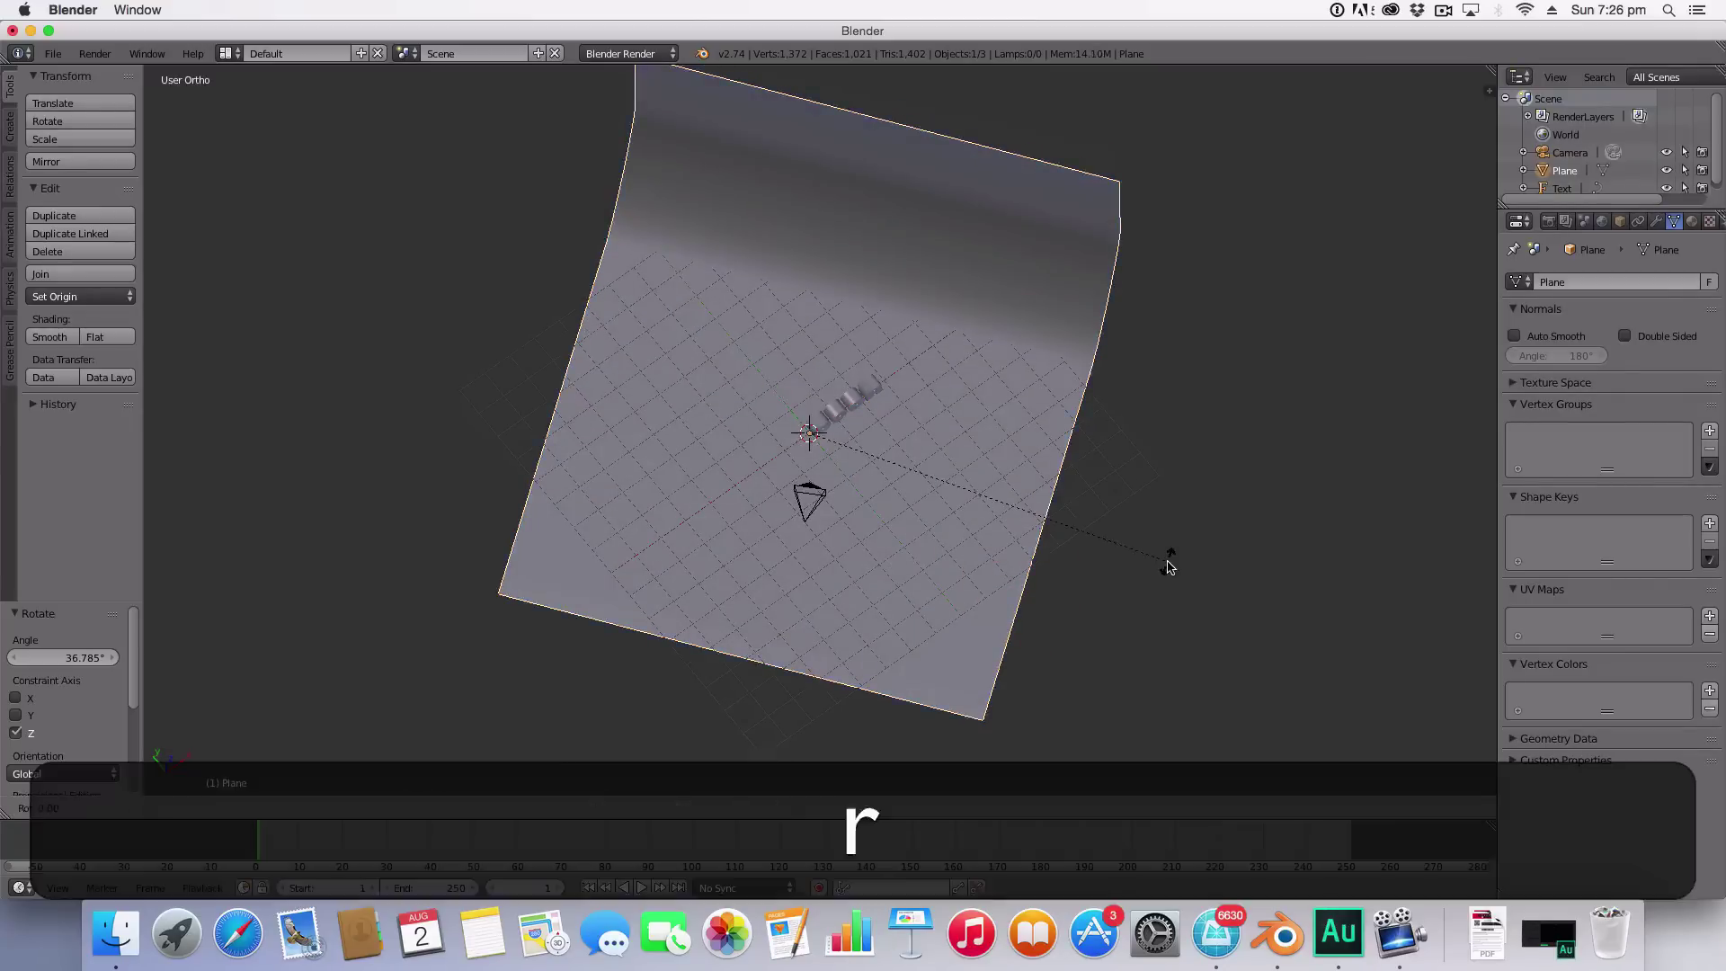
key("z")
left_click(1155, 492)
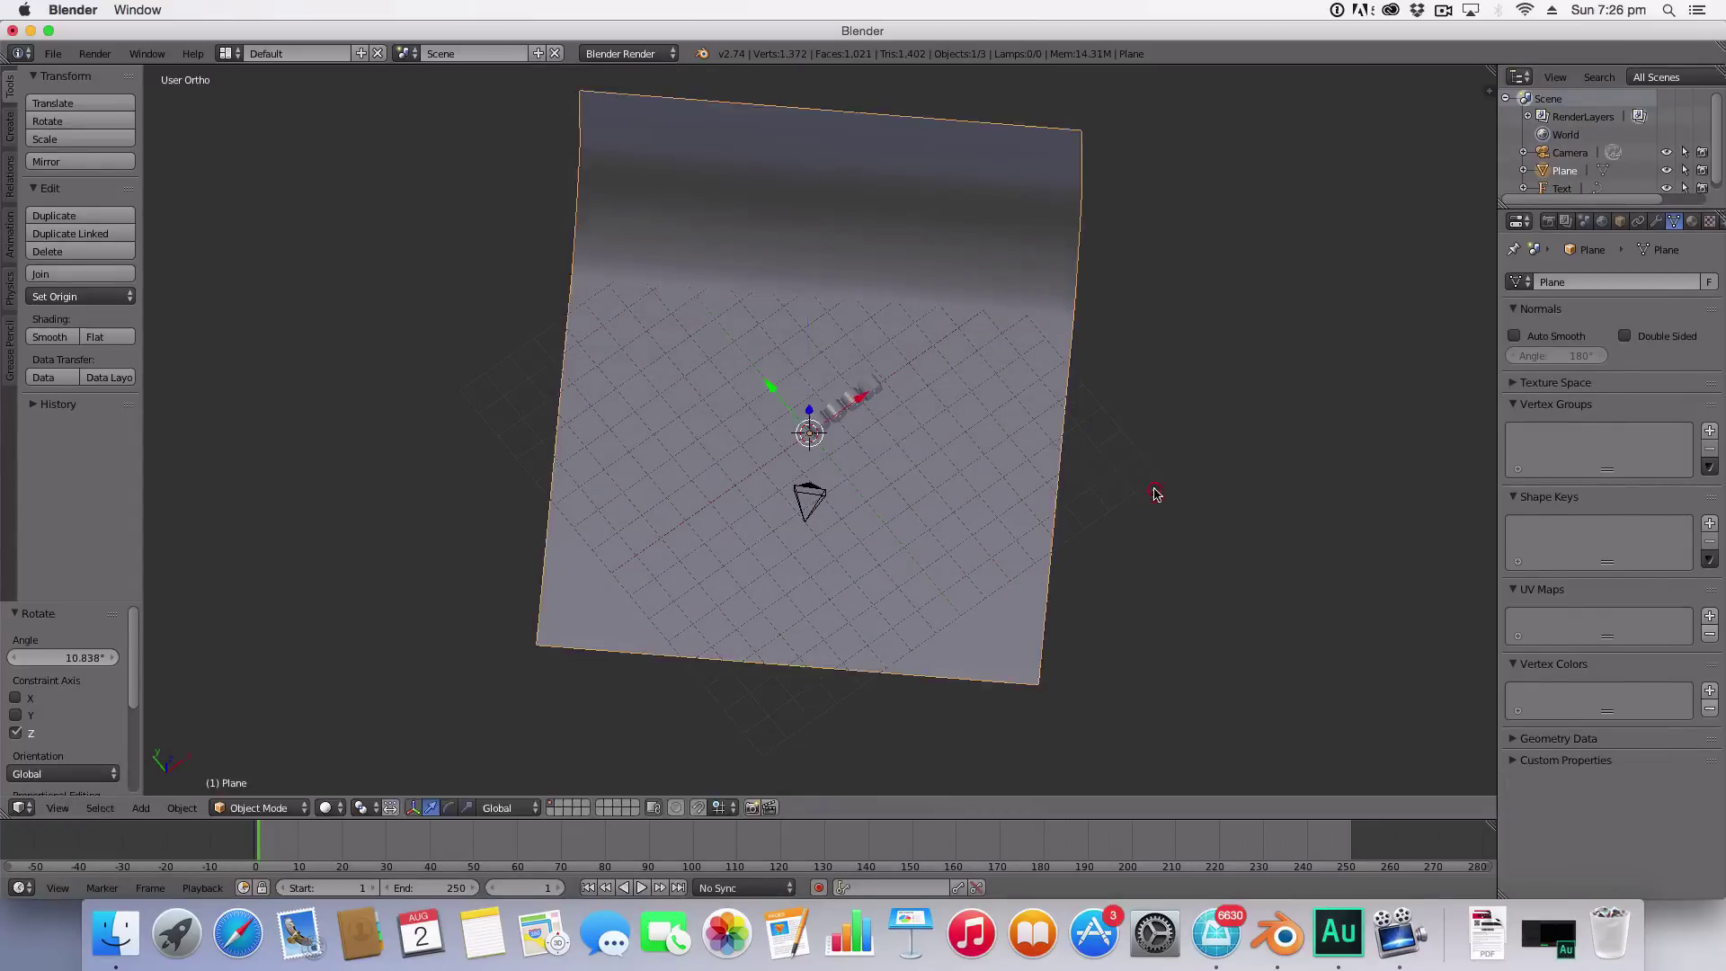
Step: From the top view, move the backdrop plane into place behind the text
middle_click_drag(1152, 493, 439, 487)
key("7")
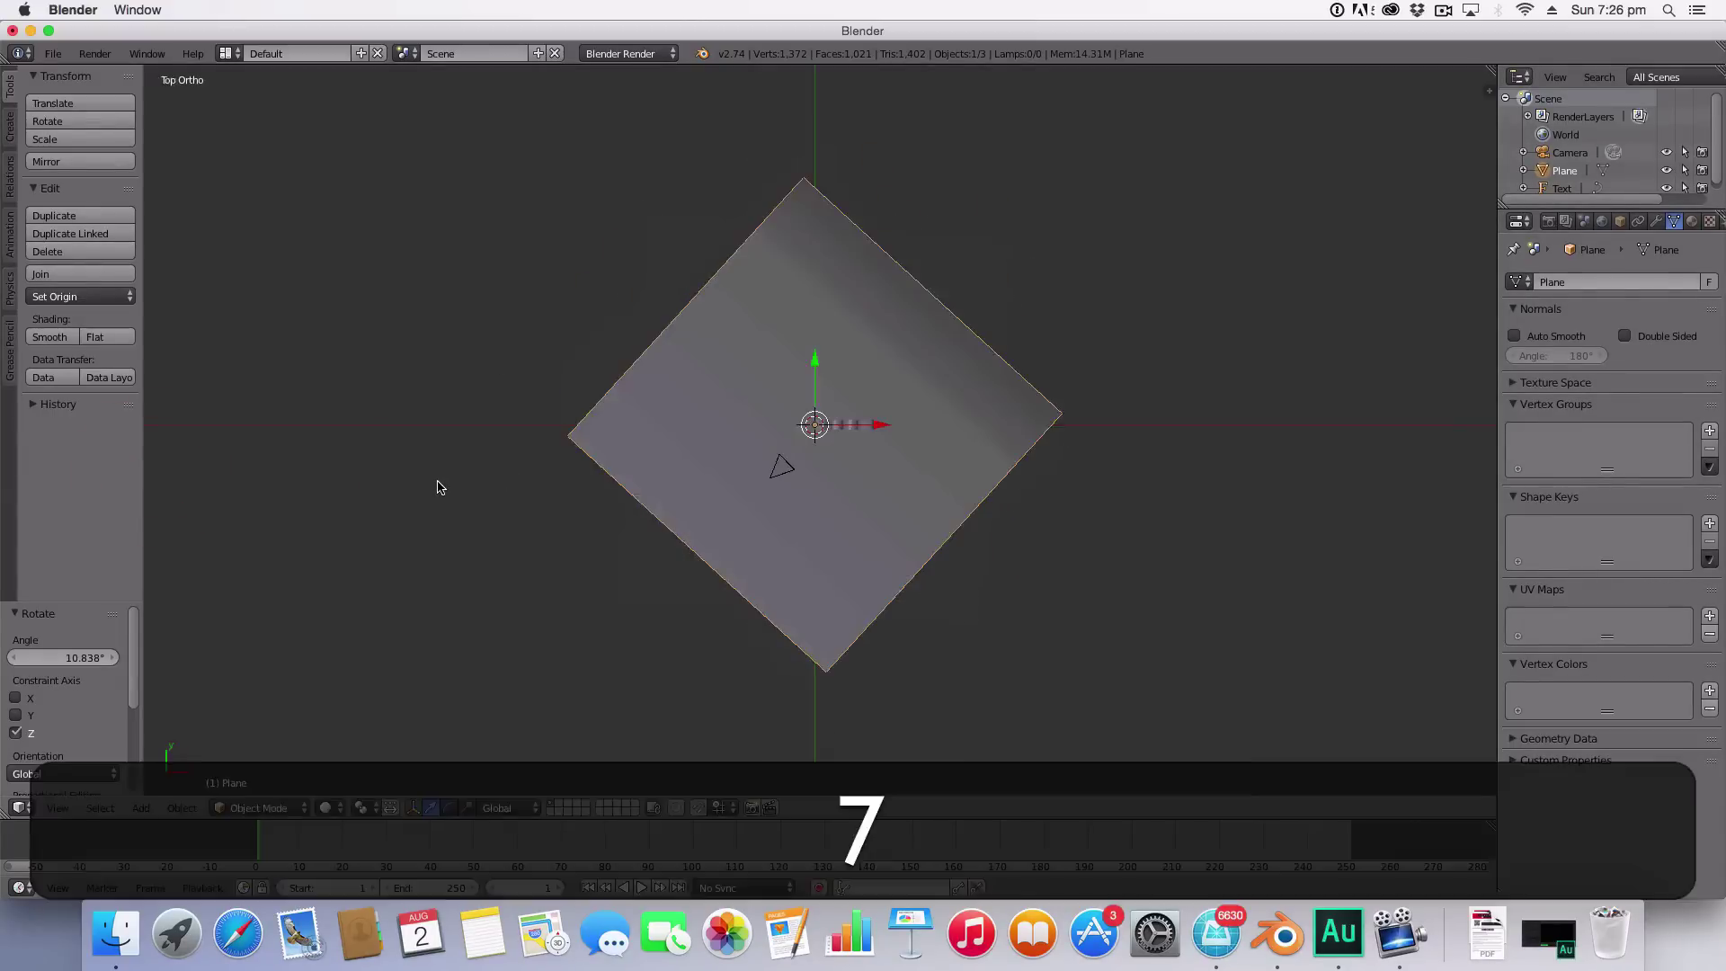
key("g")
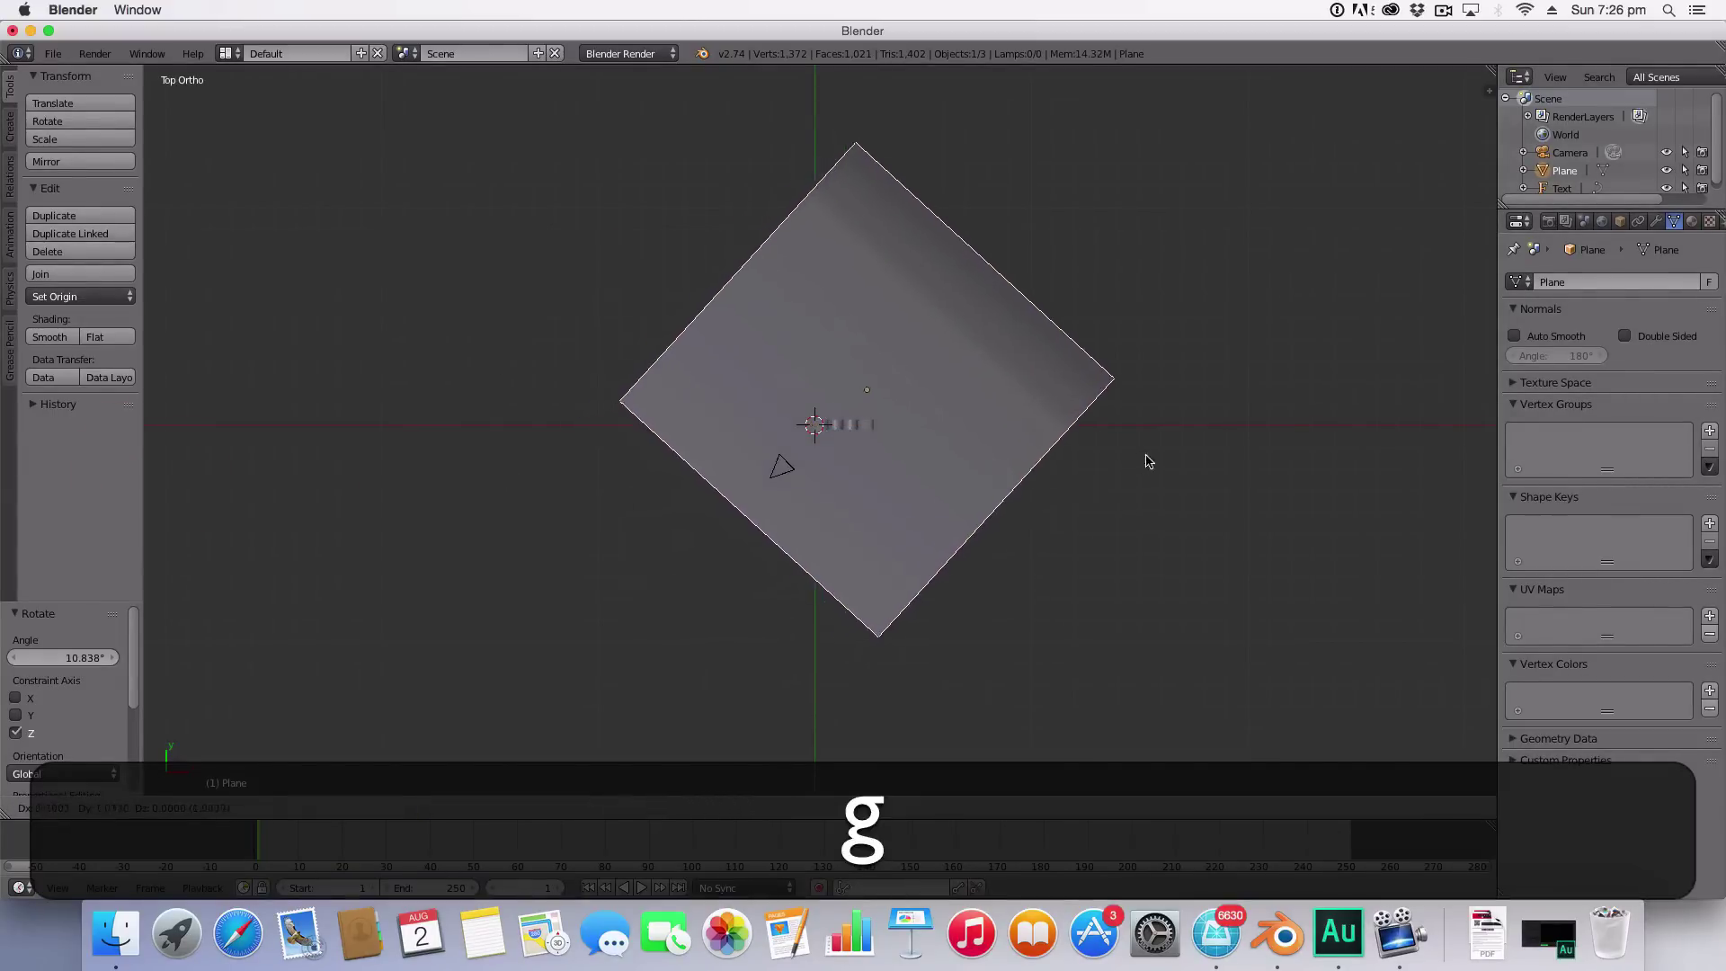
left_click(1145, 461)
Step: Check the framing through the camera, then select the DOOR text object
key("0")
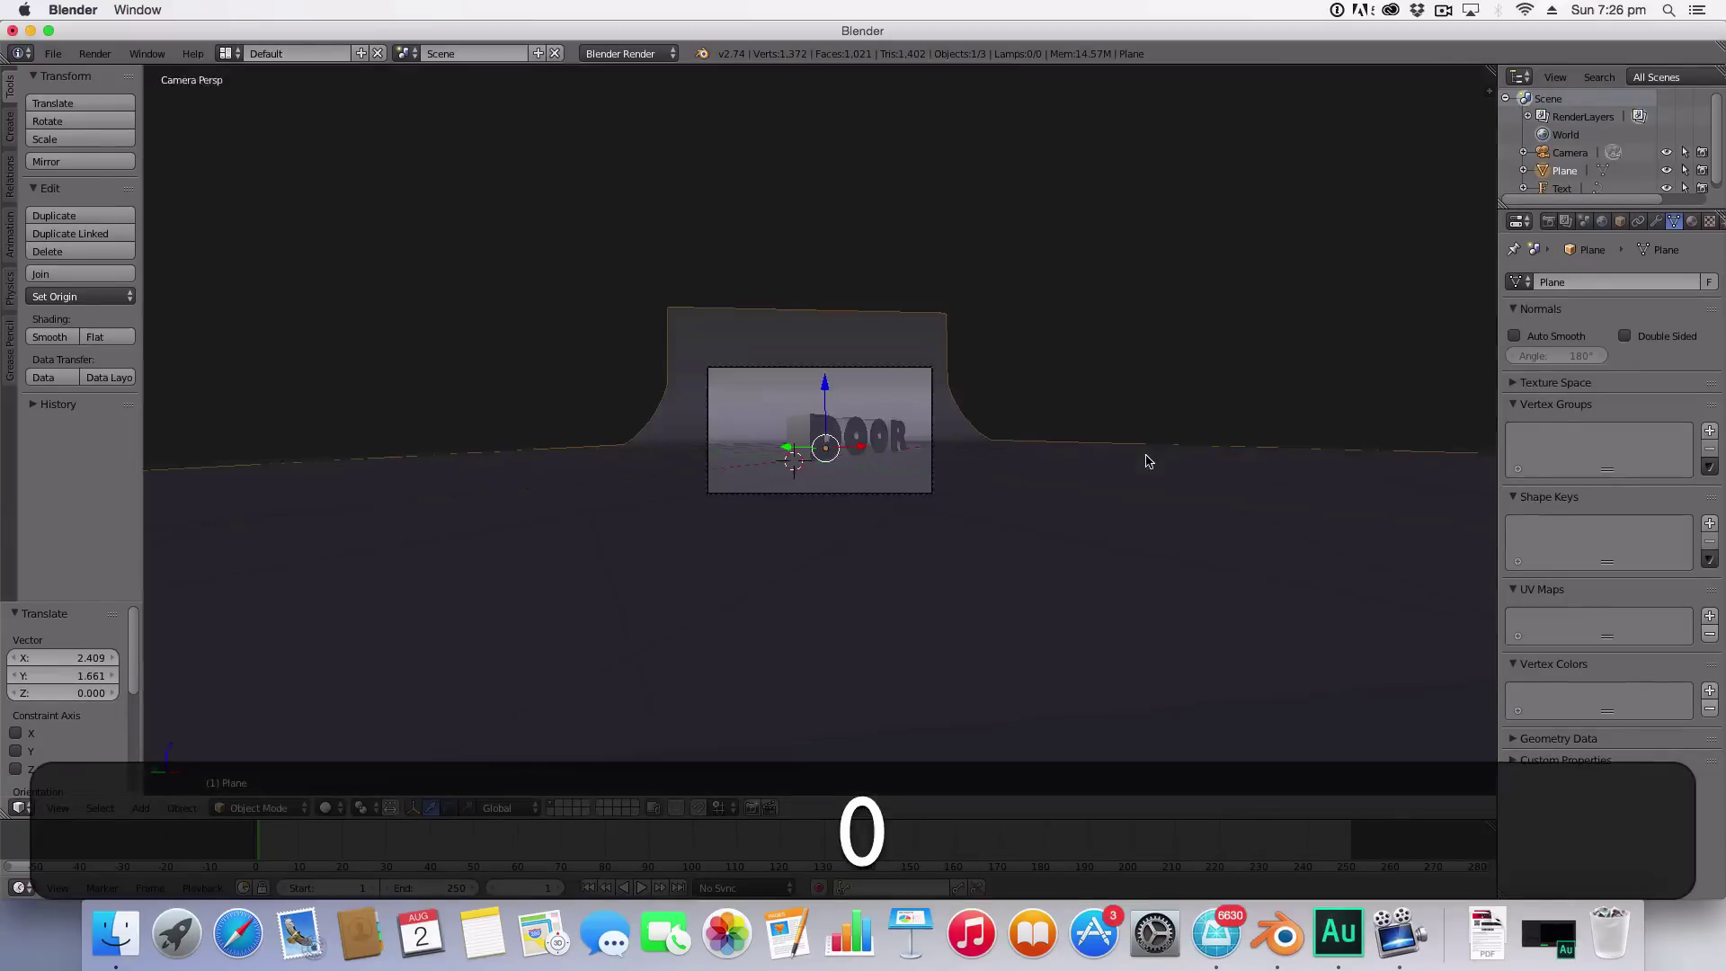
scroll(1146, 461, "up", 5)
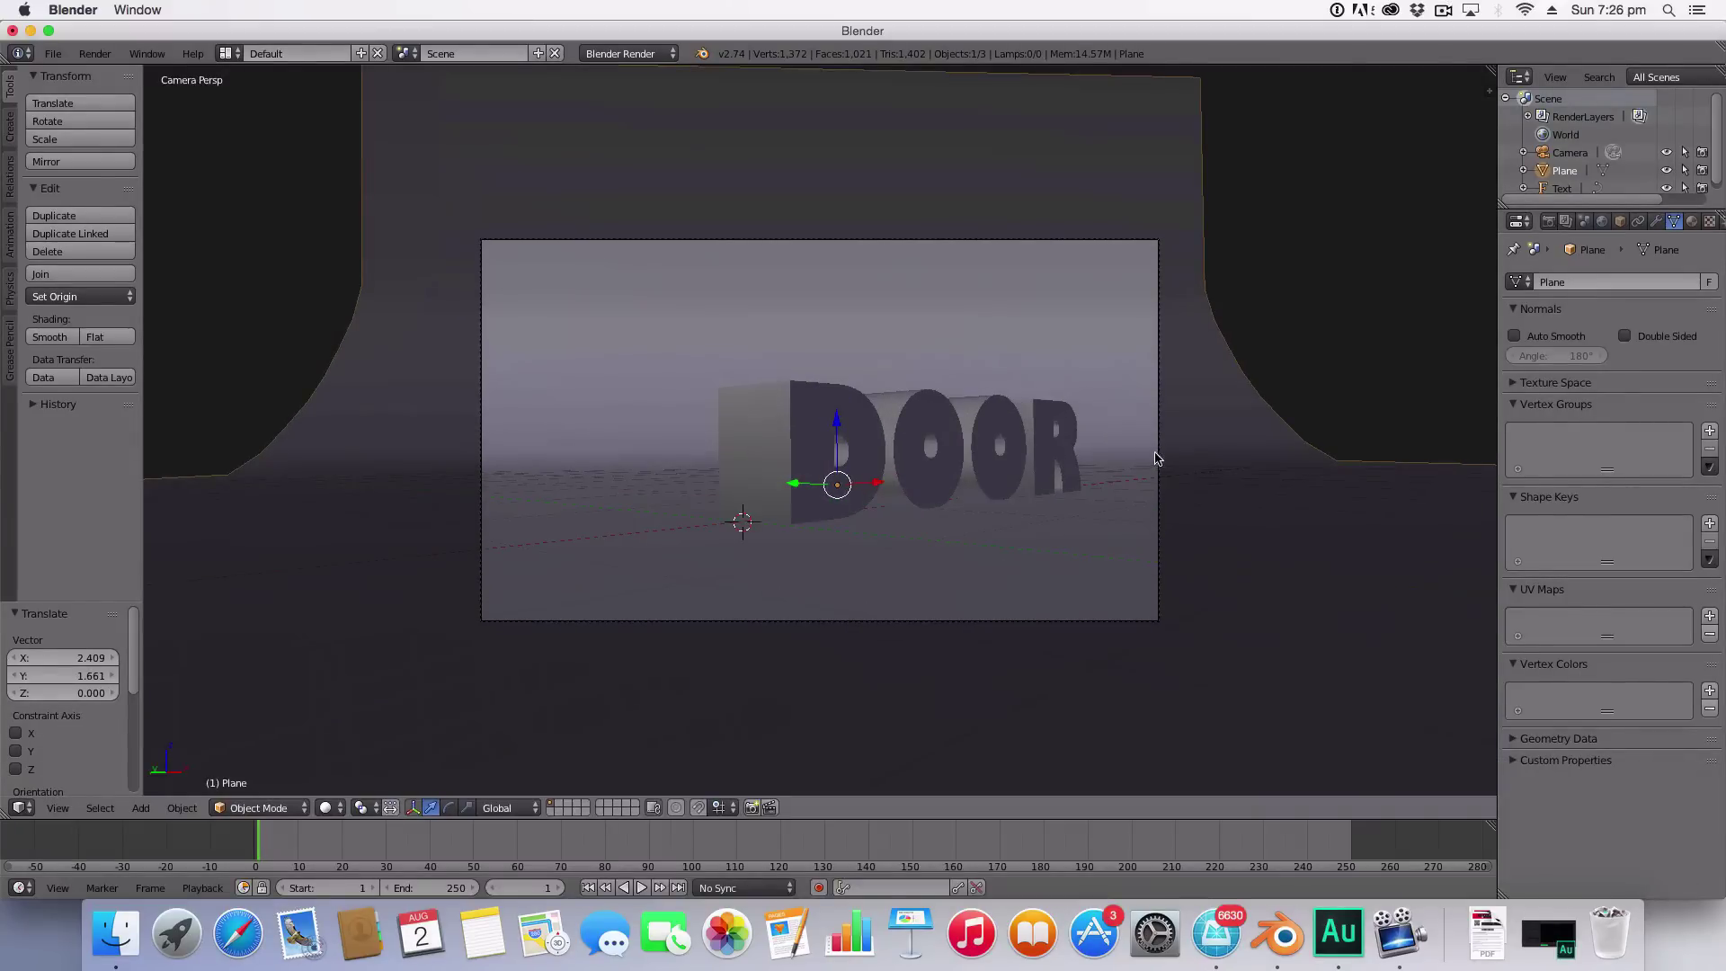
scroll(1121, 497, "down", 5)
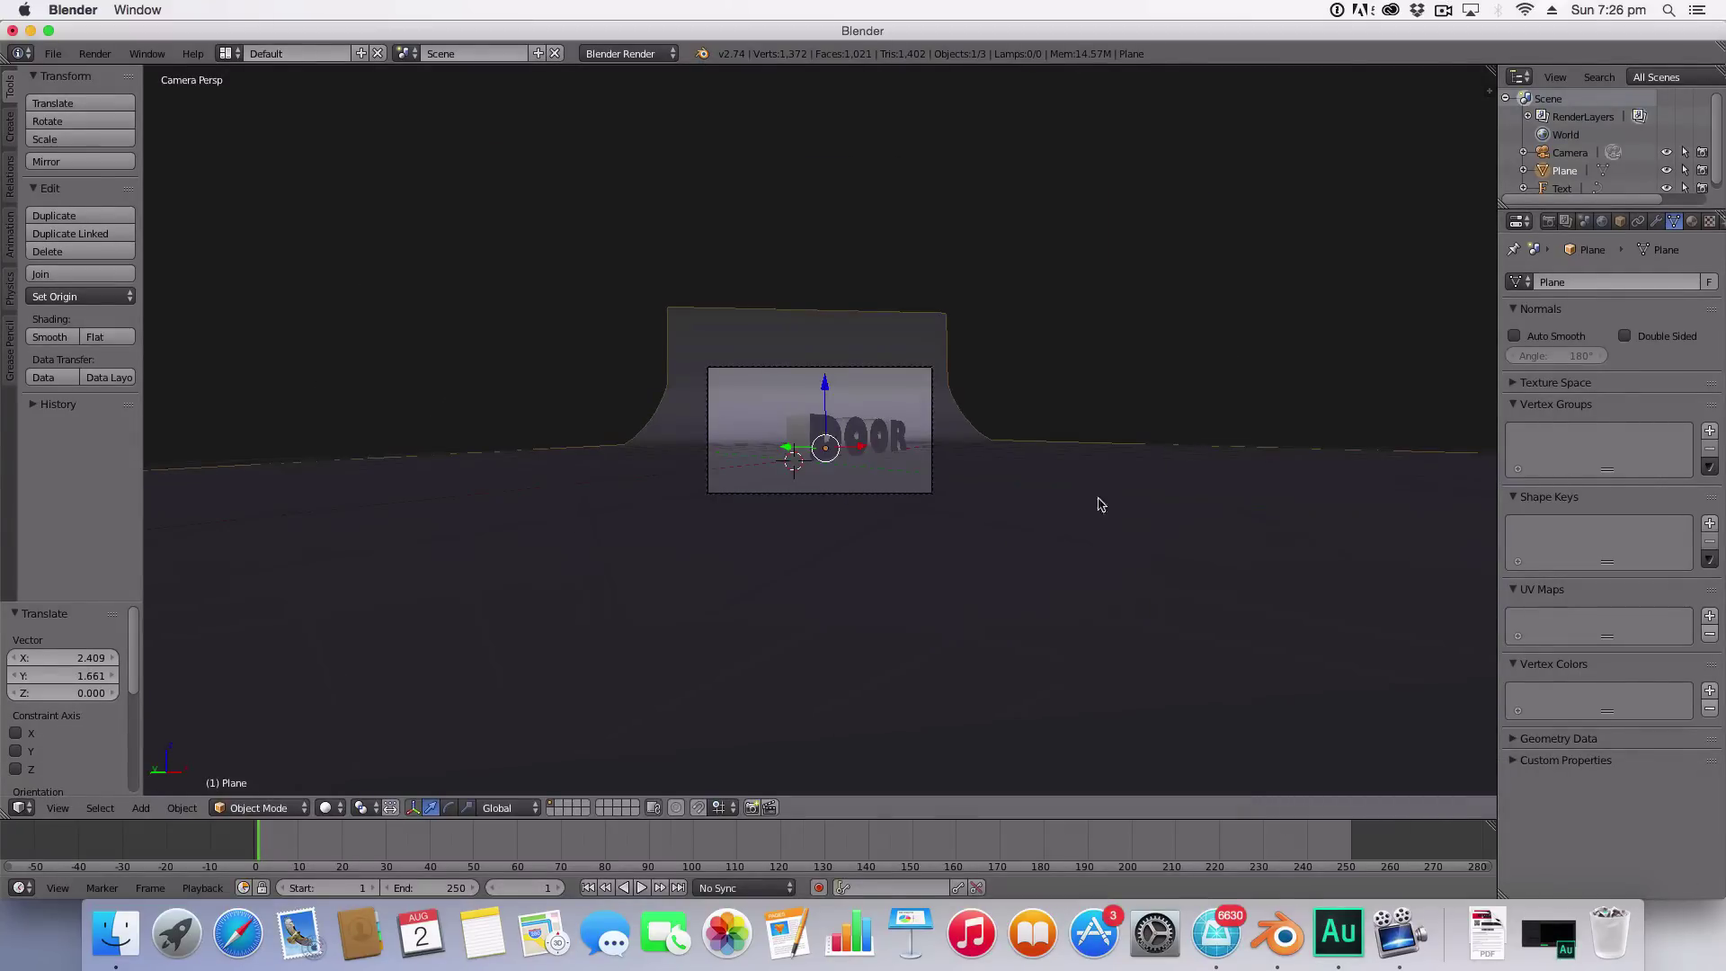
scroll(1092, 522, "up", 5)
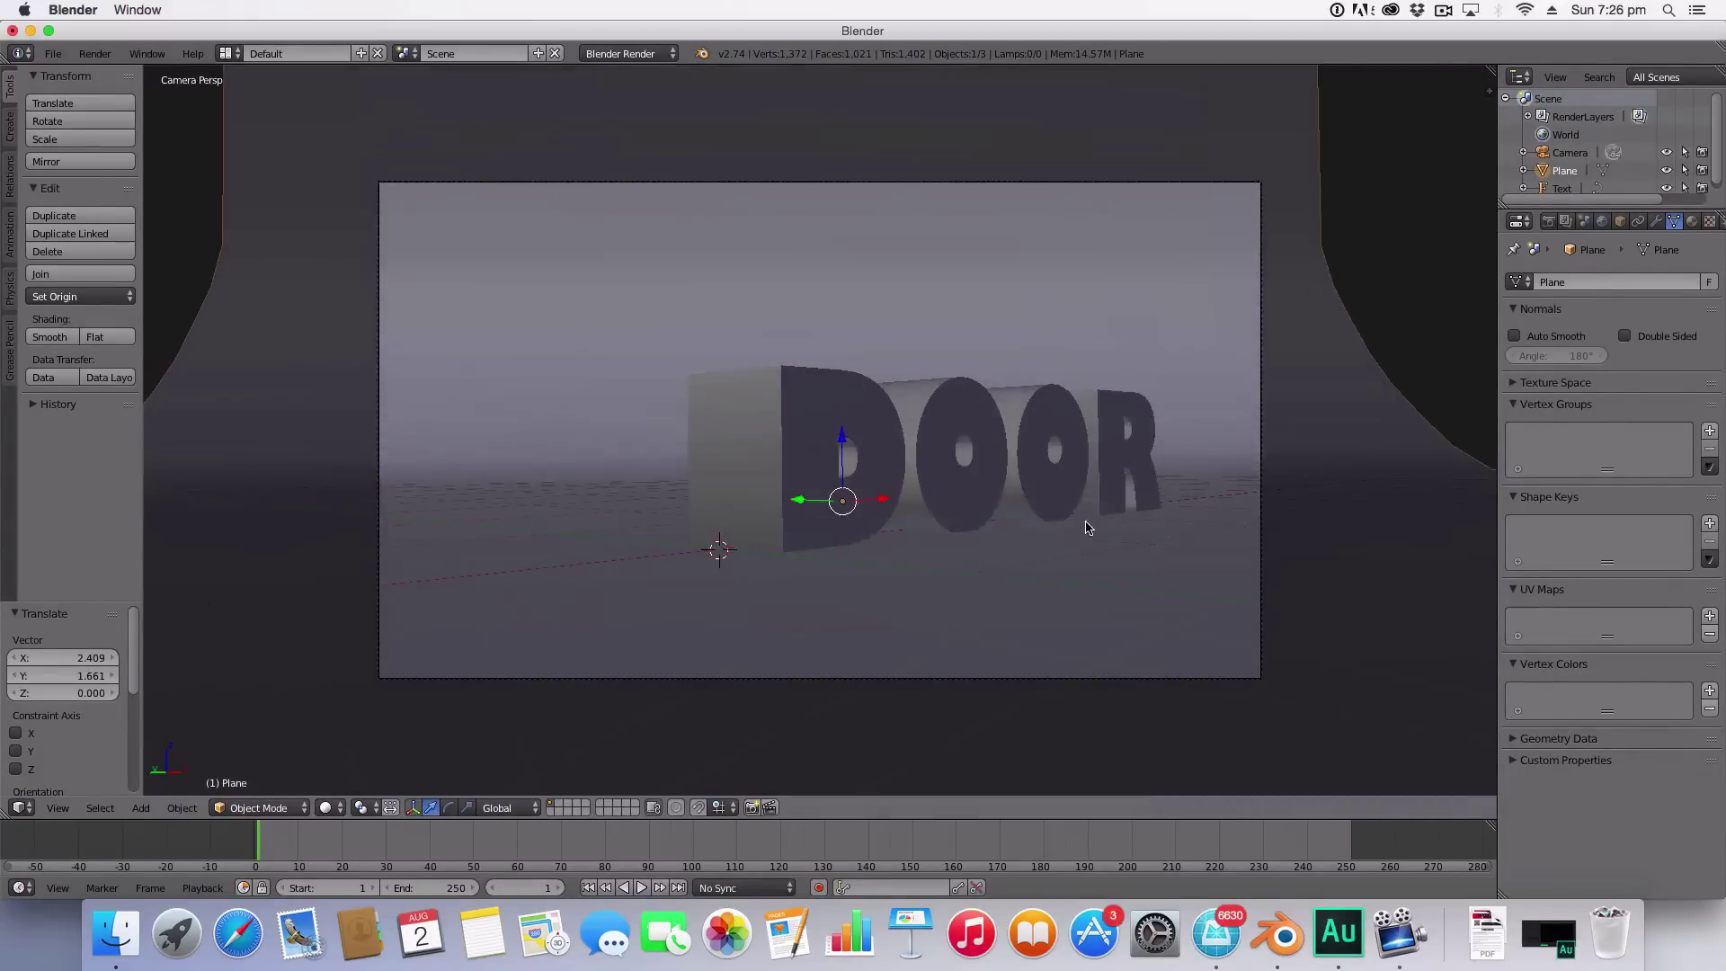
scroll(1086, 529, "down", 5)
middle_click_drag(1086, 529, 1006, 454)
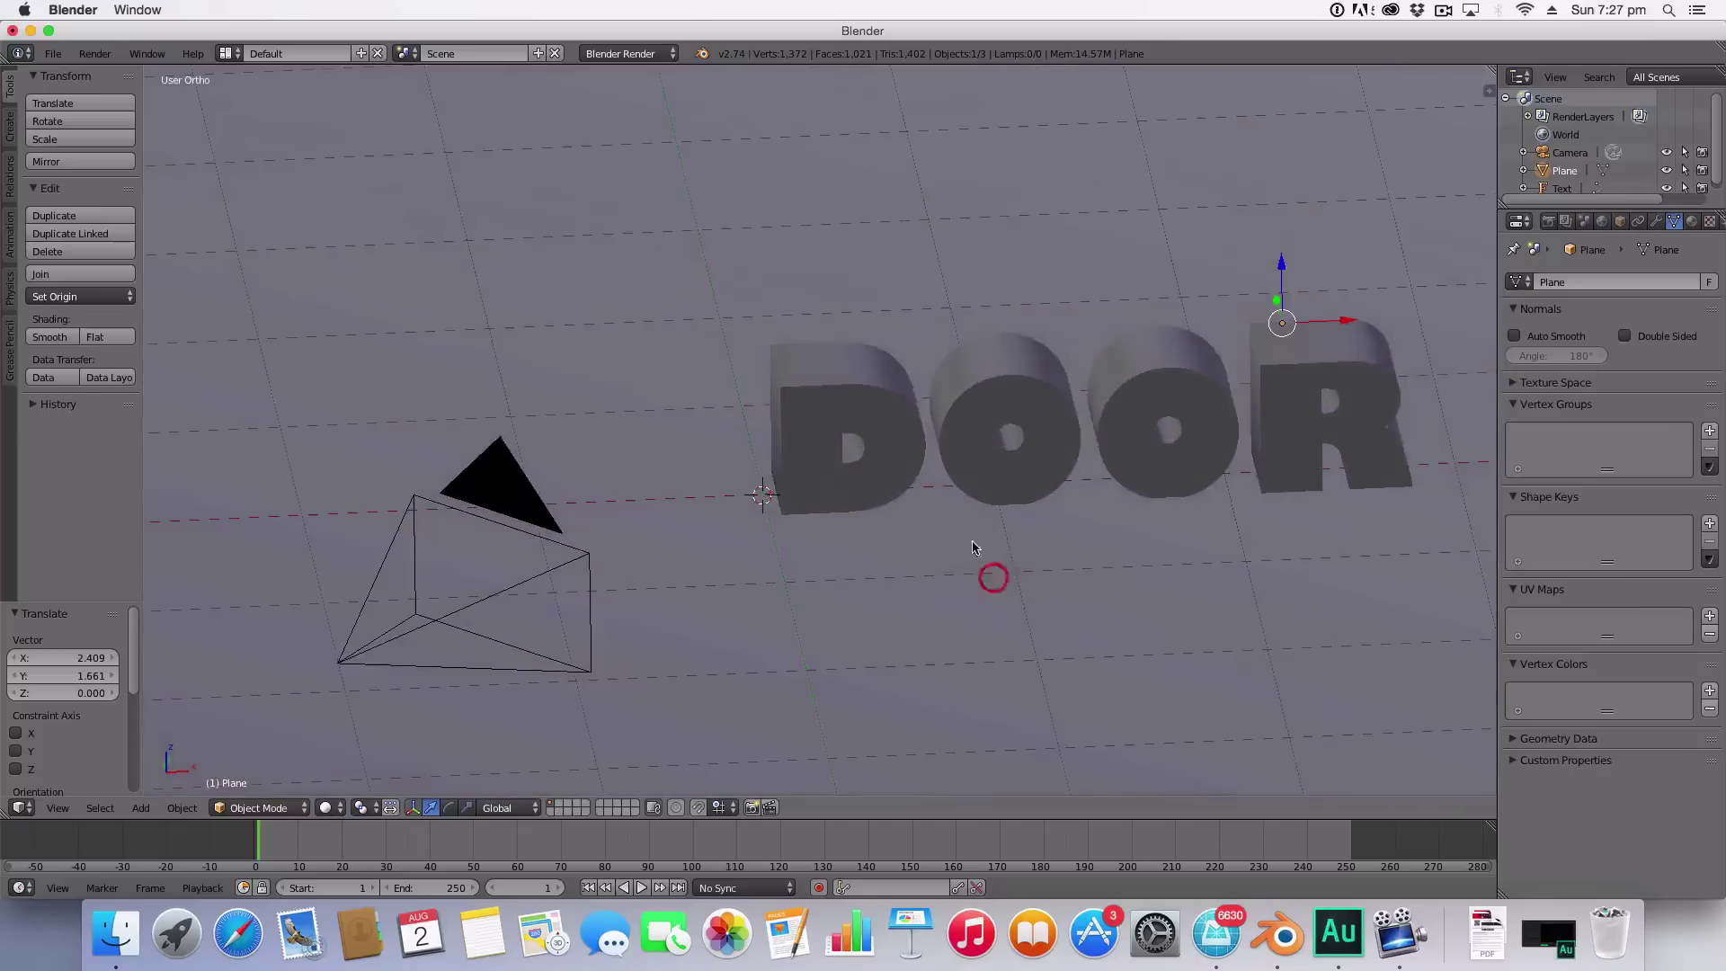
right_click(972, 547)
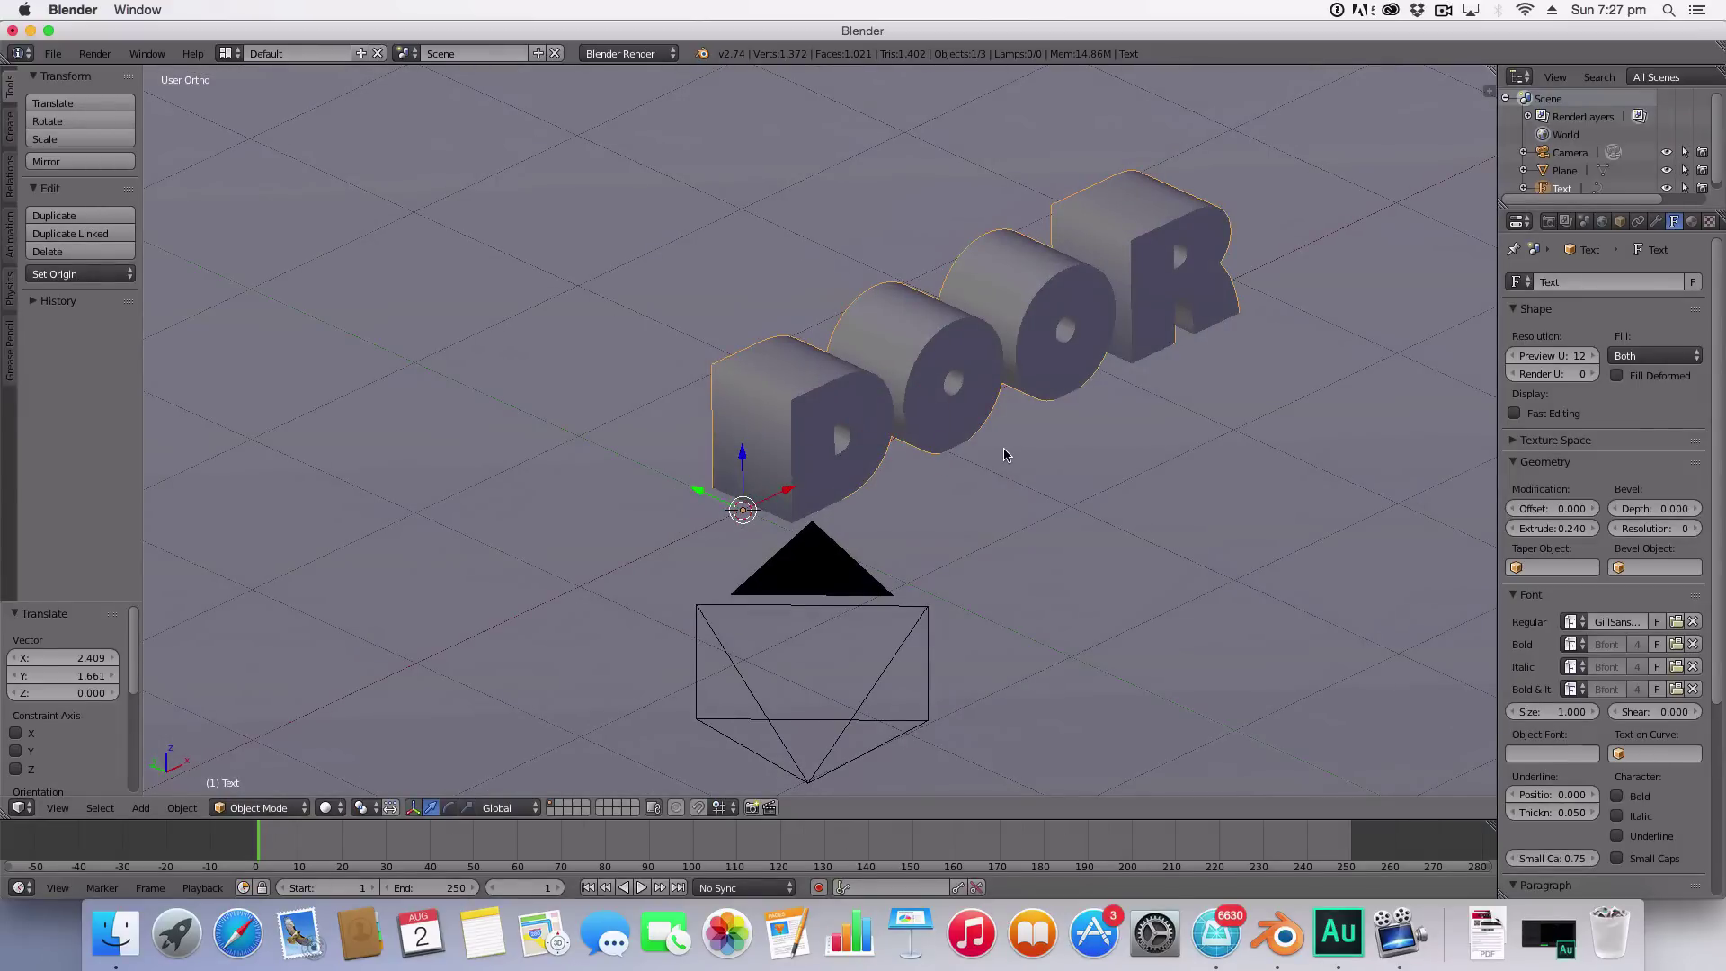
Step: Convert the DOOR text to a mesh via Alt+C and check its geometry in Edit Mode
key("alt+c")
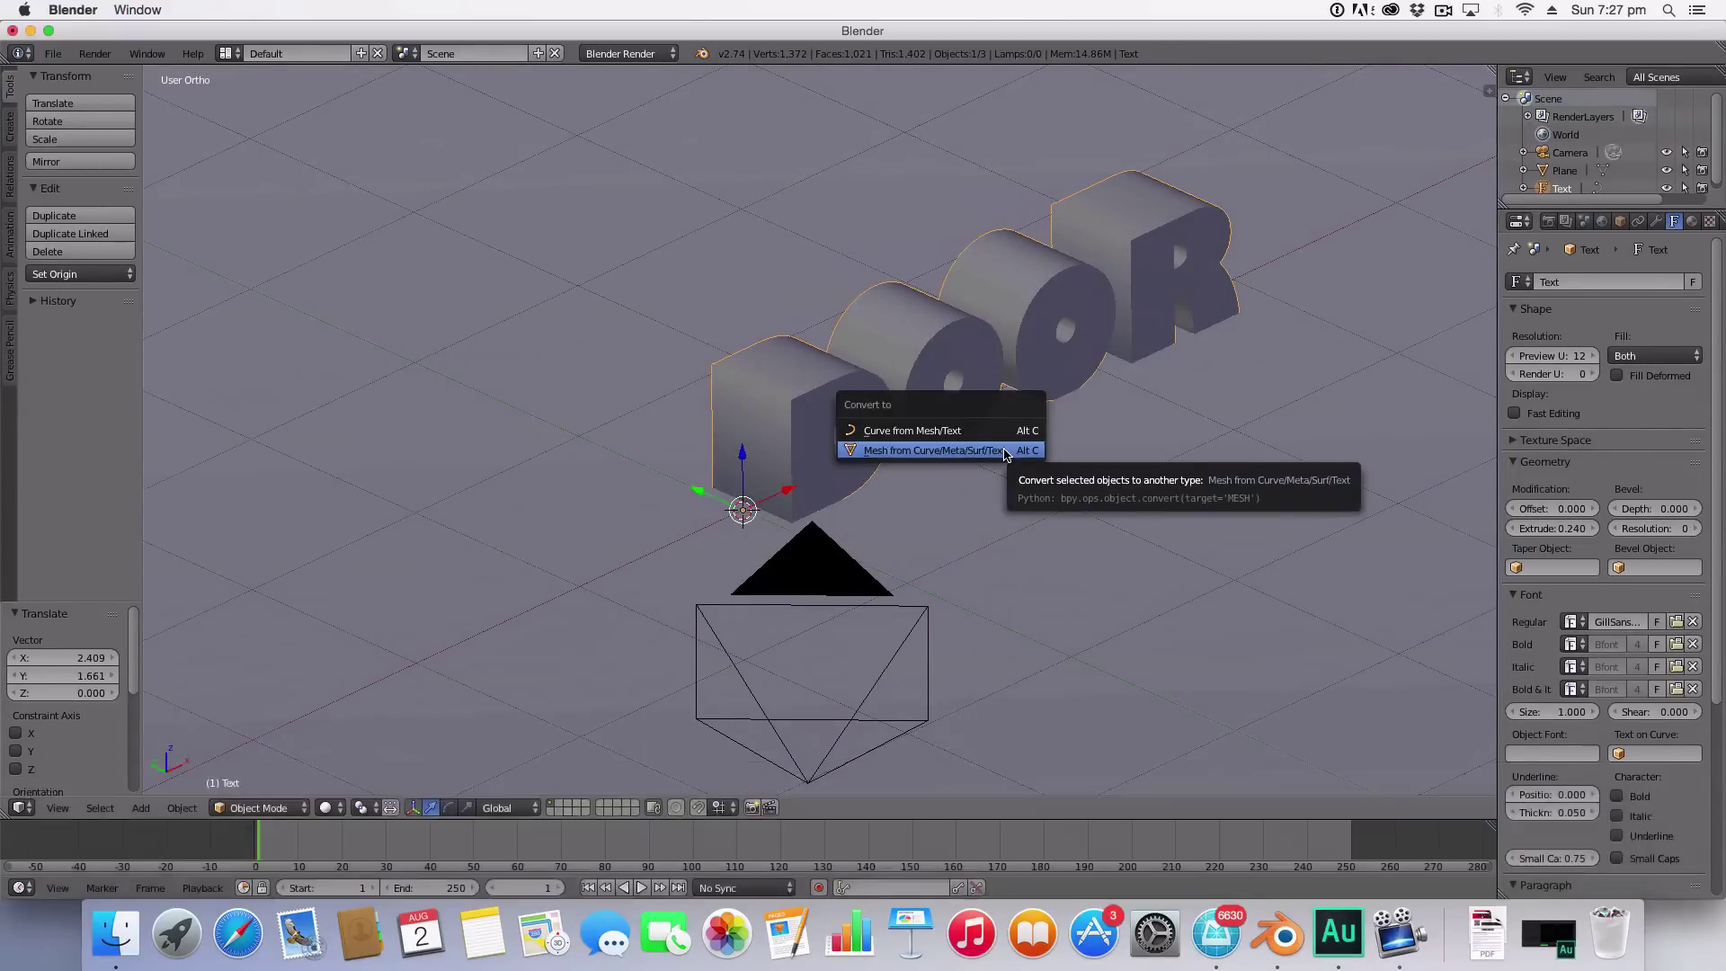
left_click(935, 450)
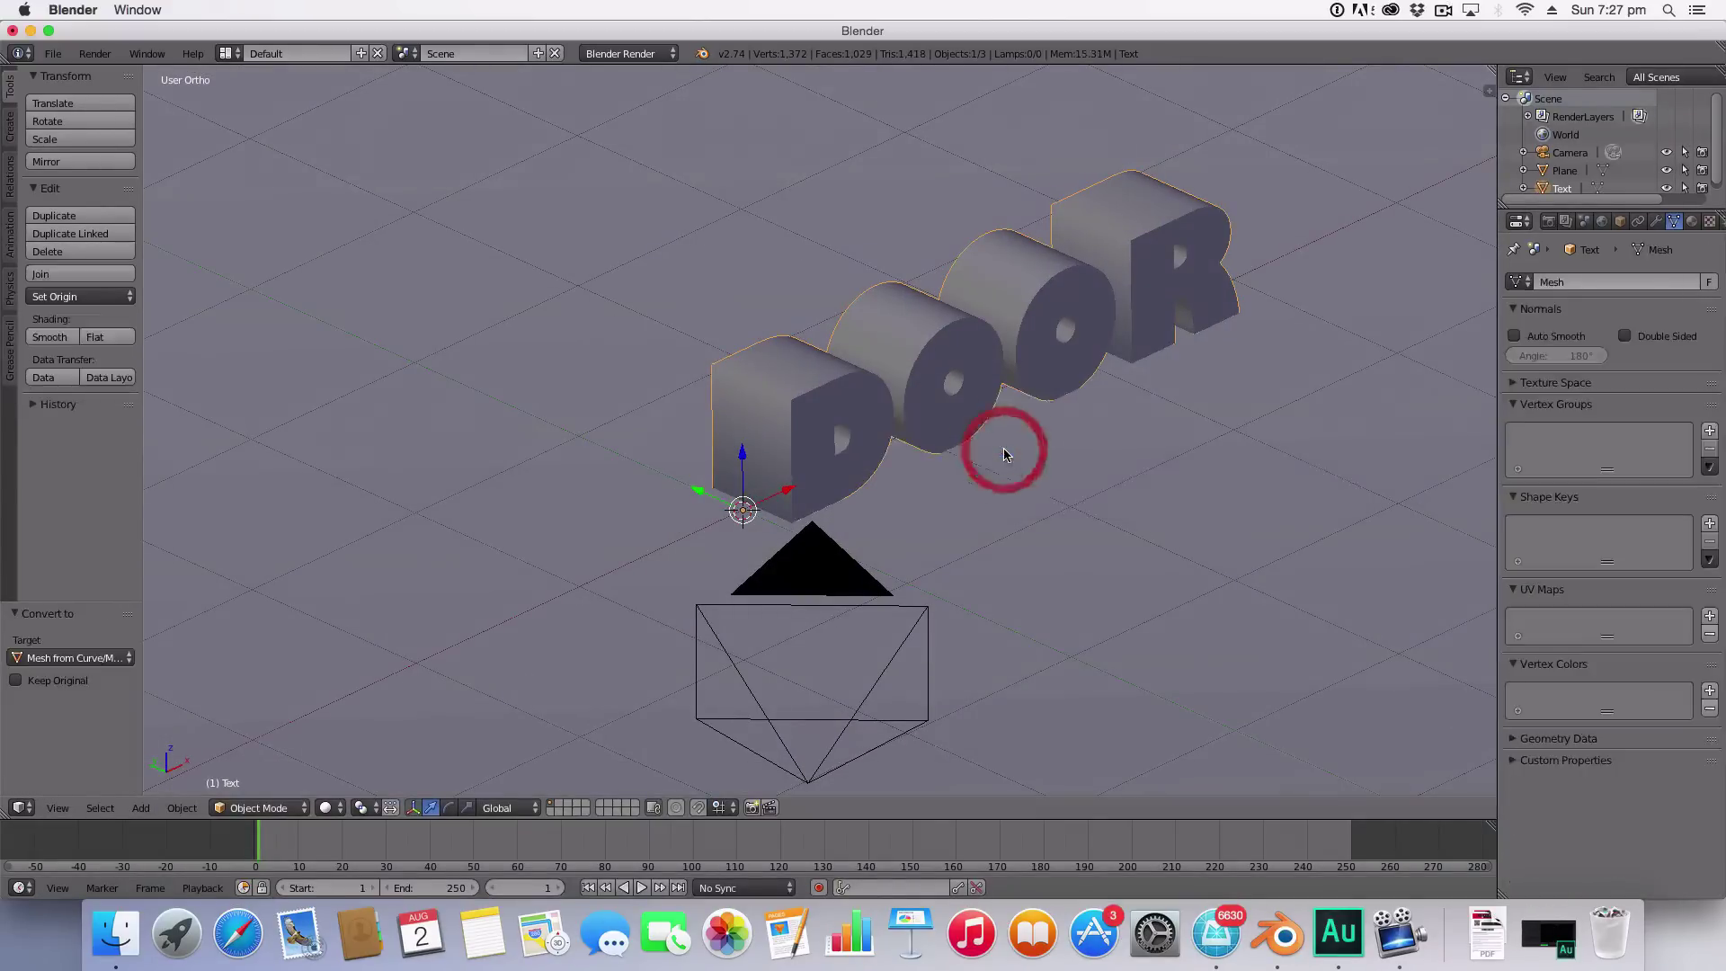
key("Tab")
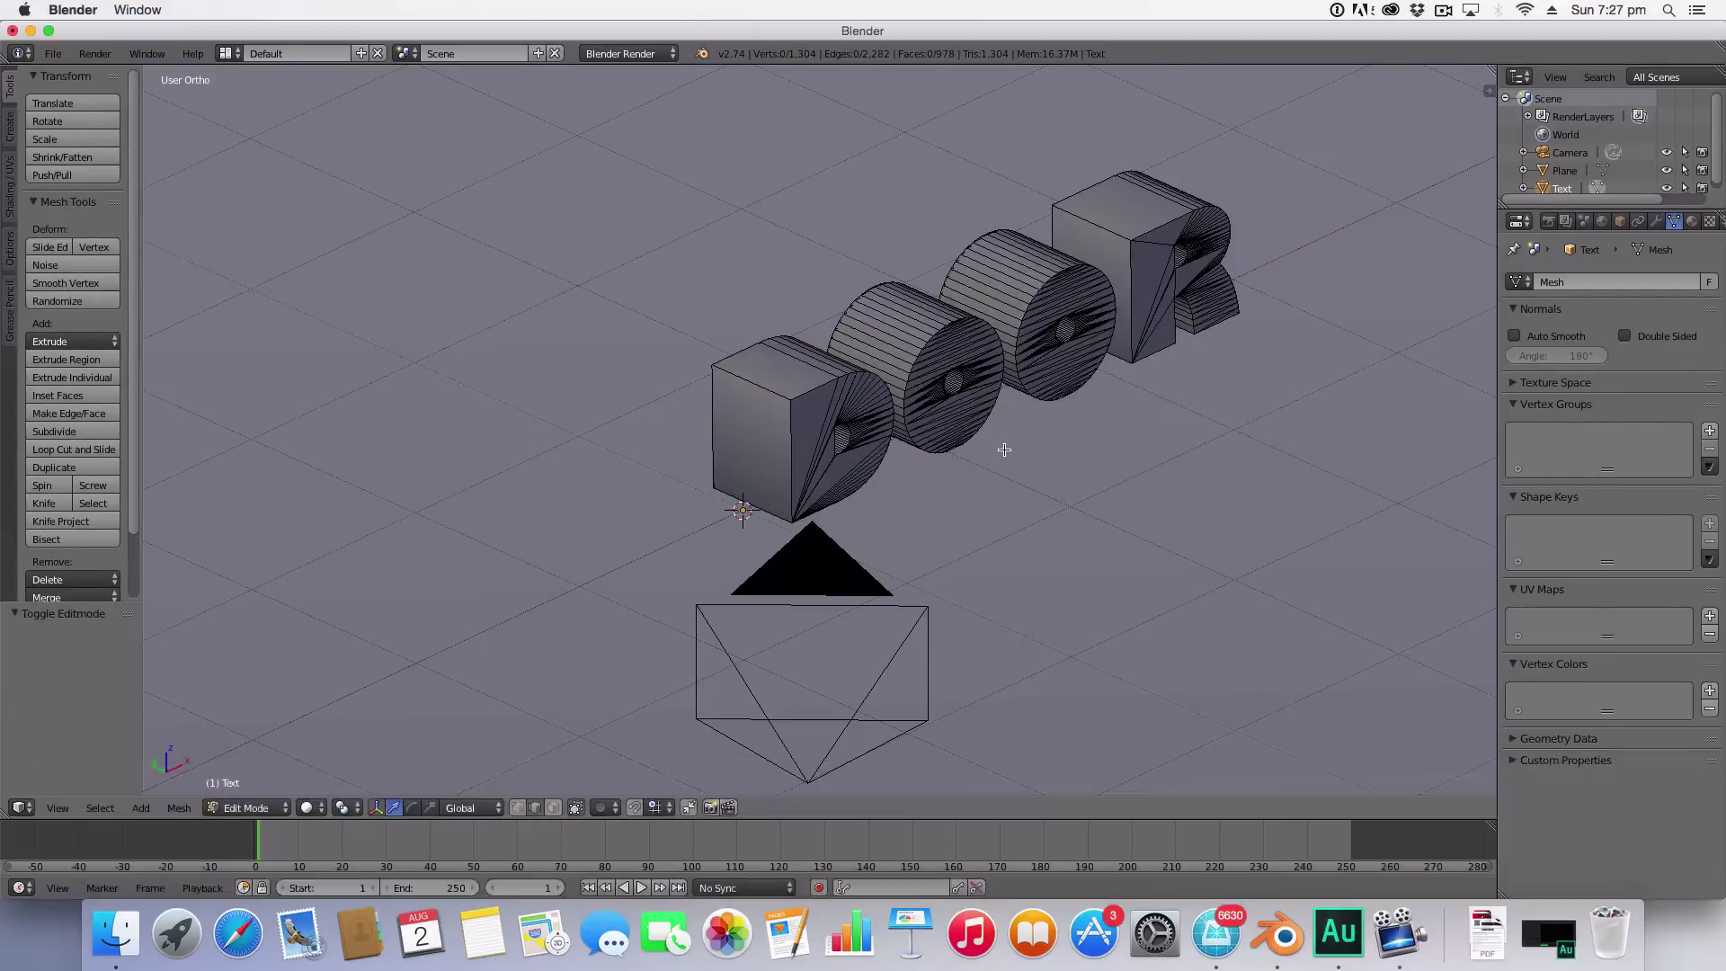
key("Tab")
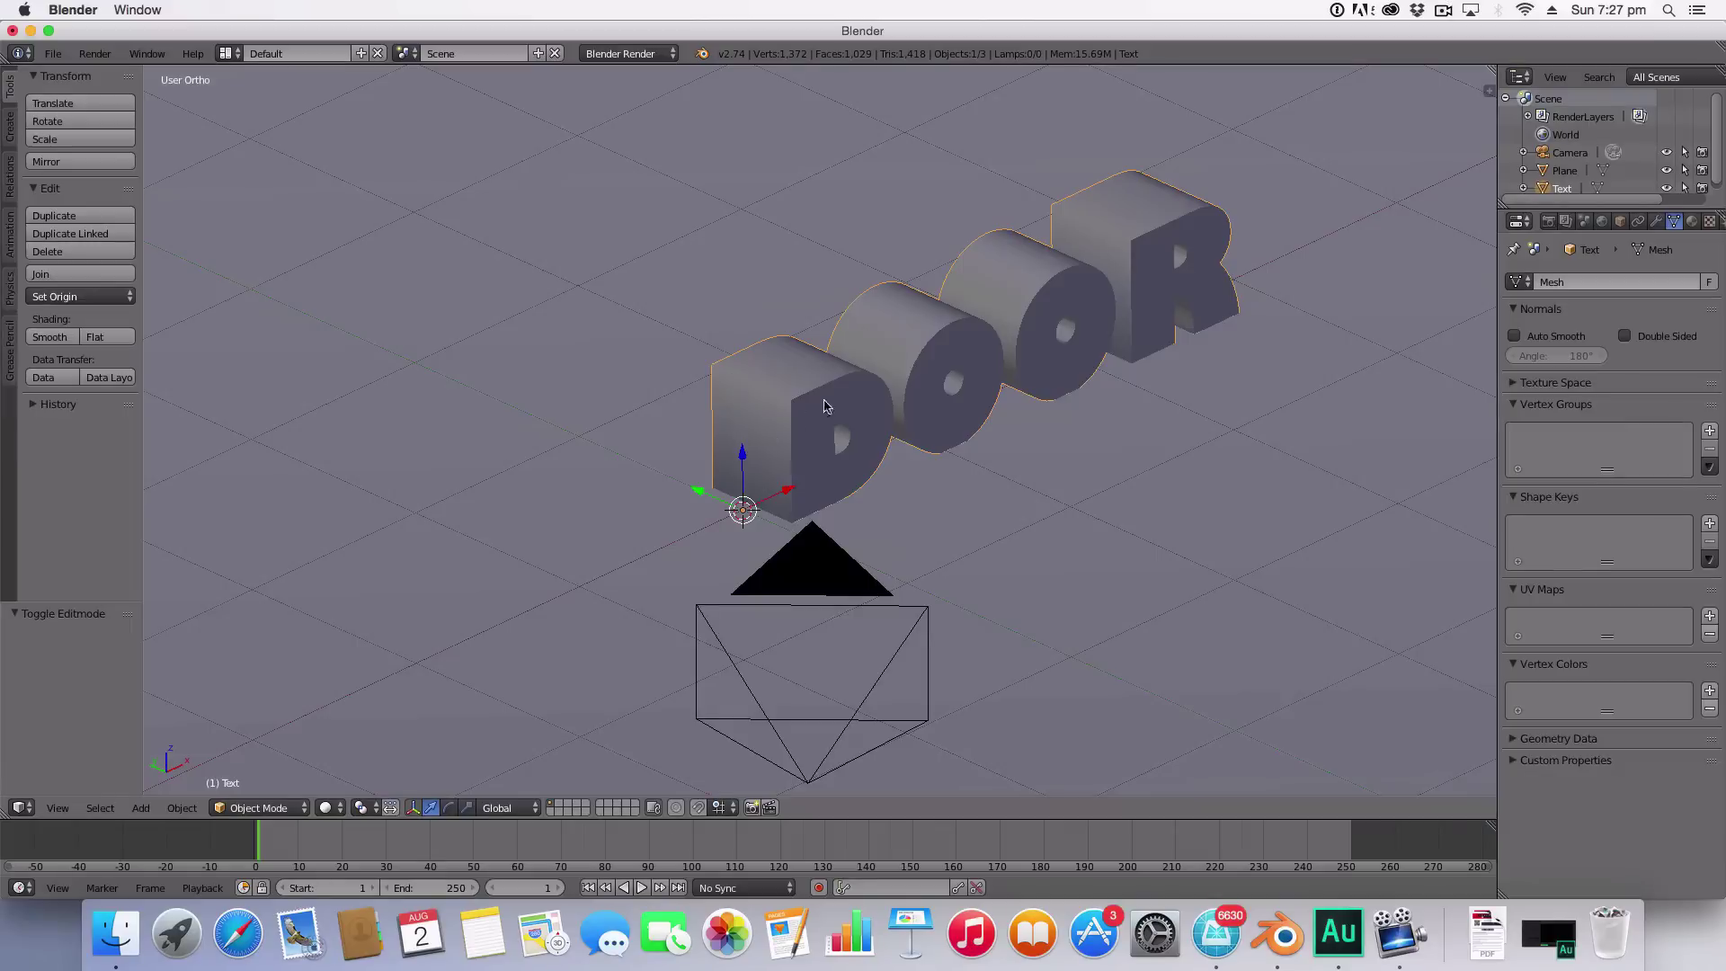
Step: Add a new cube and shrink it to a small size
key("shift+a")
mouse_move(688, 469)
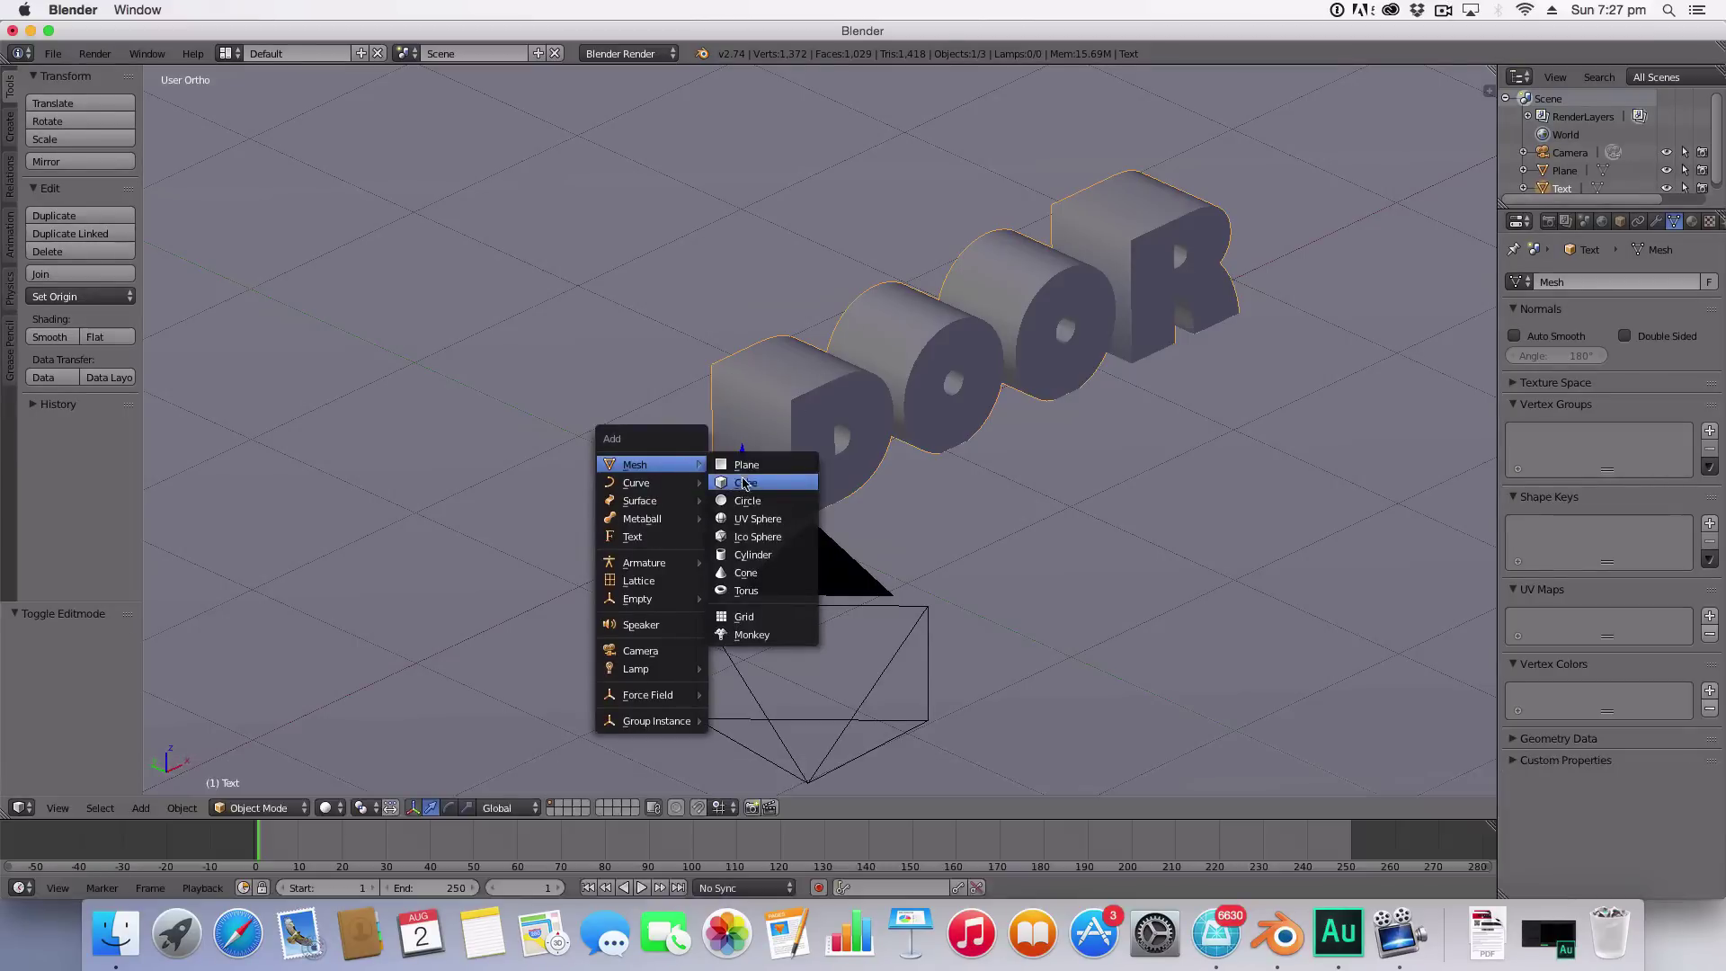
left_click(742, 482)
key("s")
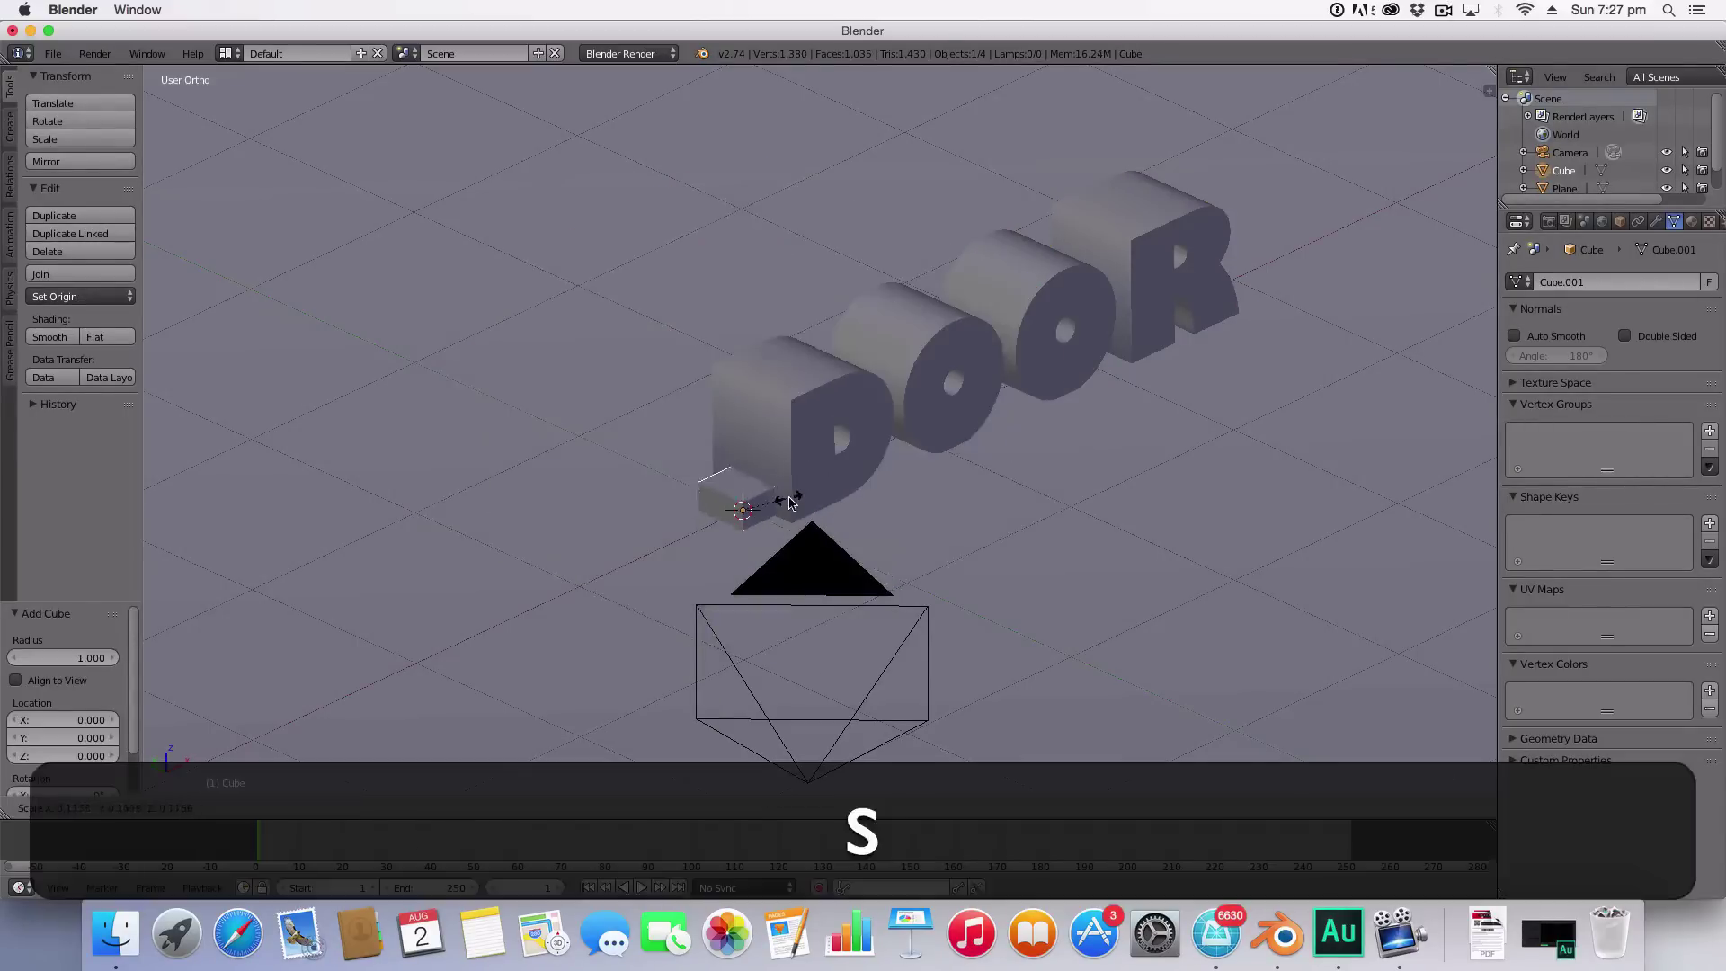
left_click(782, 501)
Step: In front wireframe view, raise the cube and shift it sideways along X
key("1")
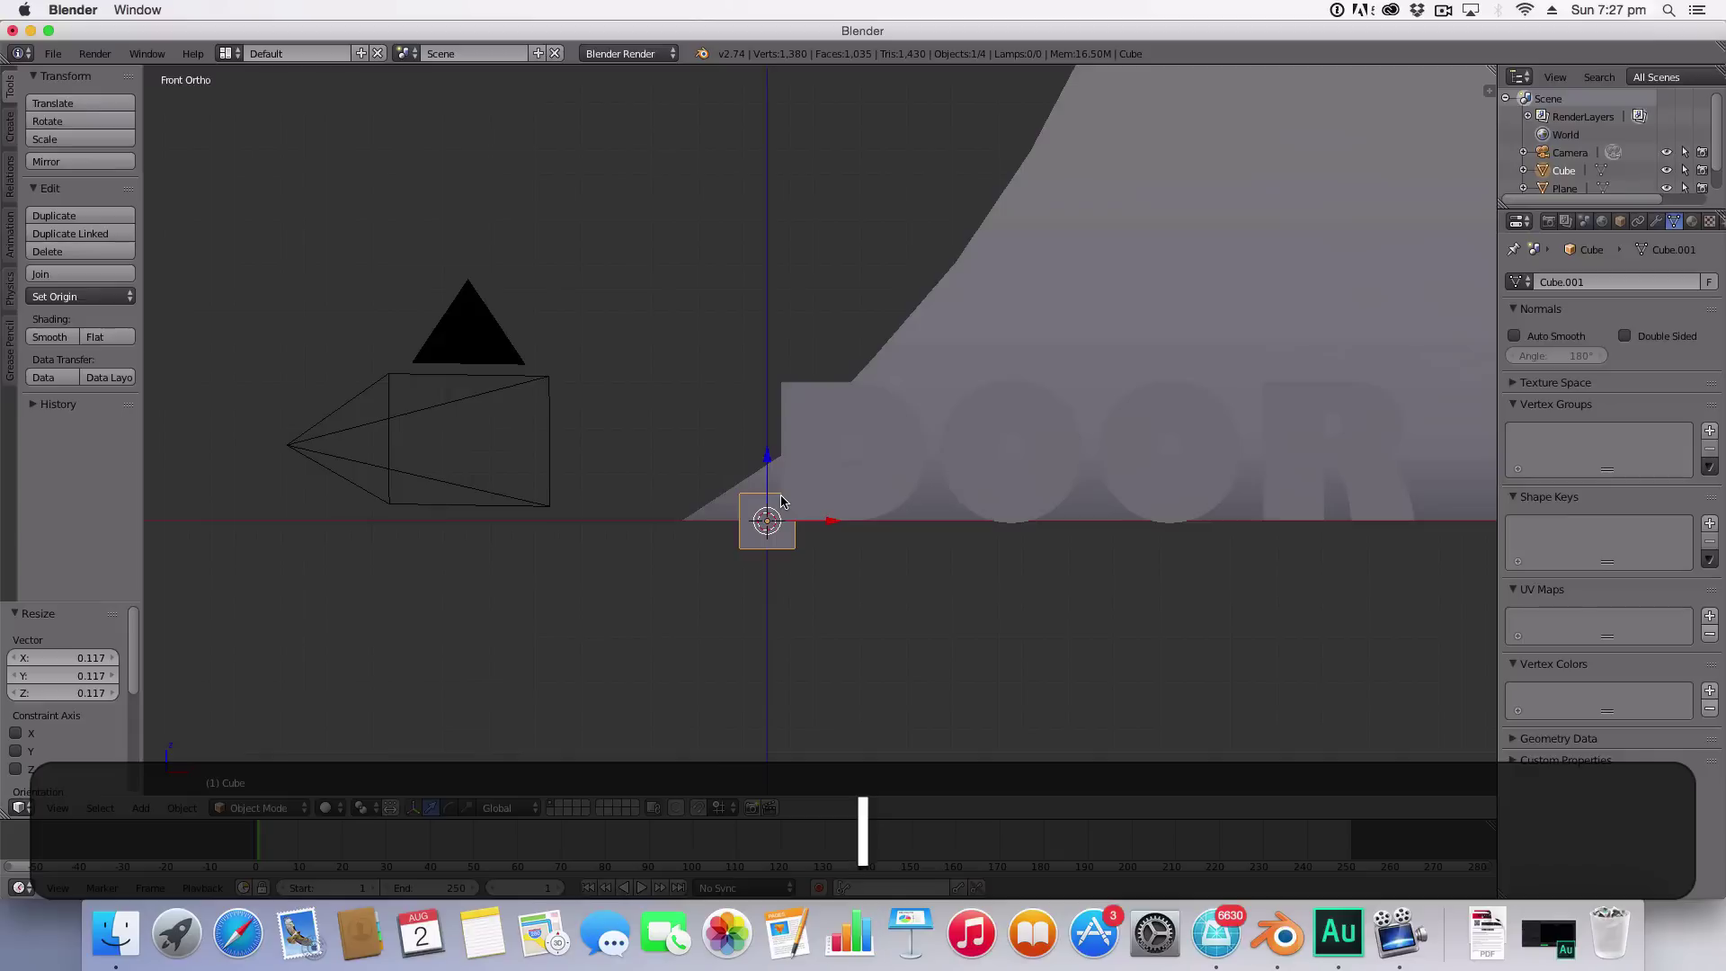
key("z")
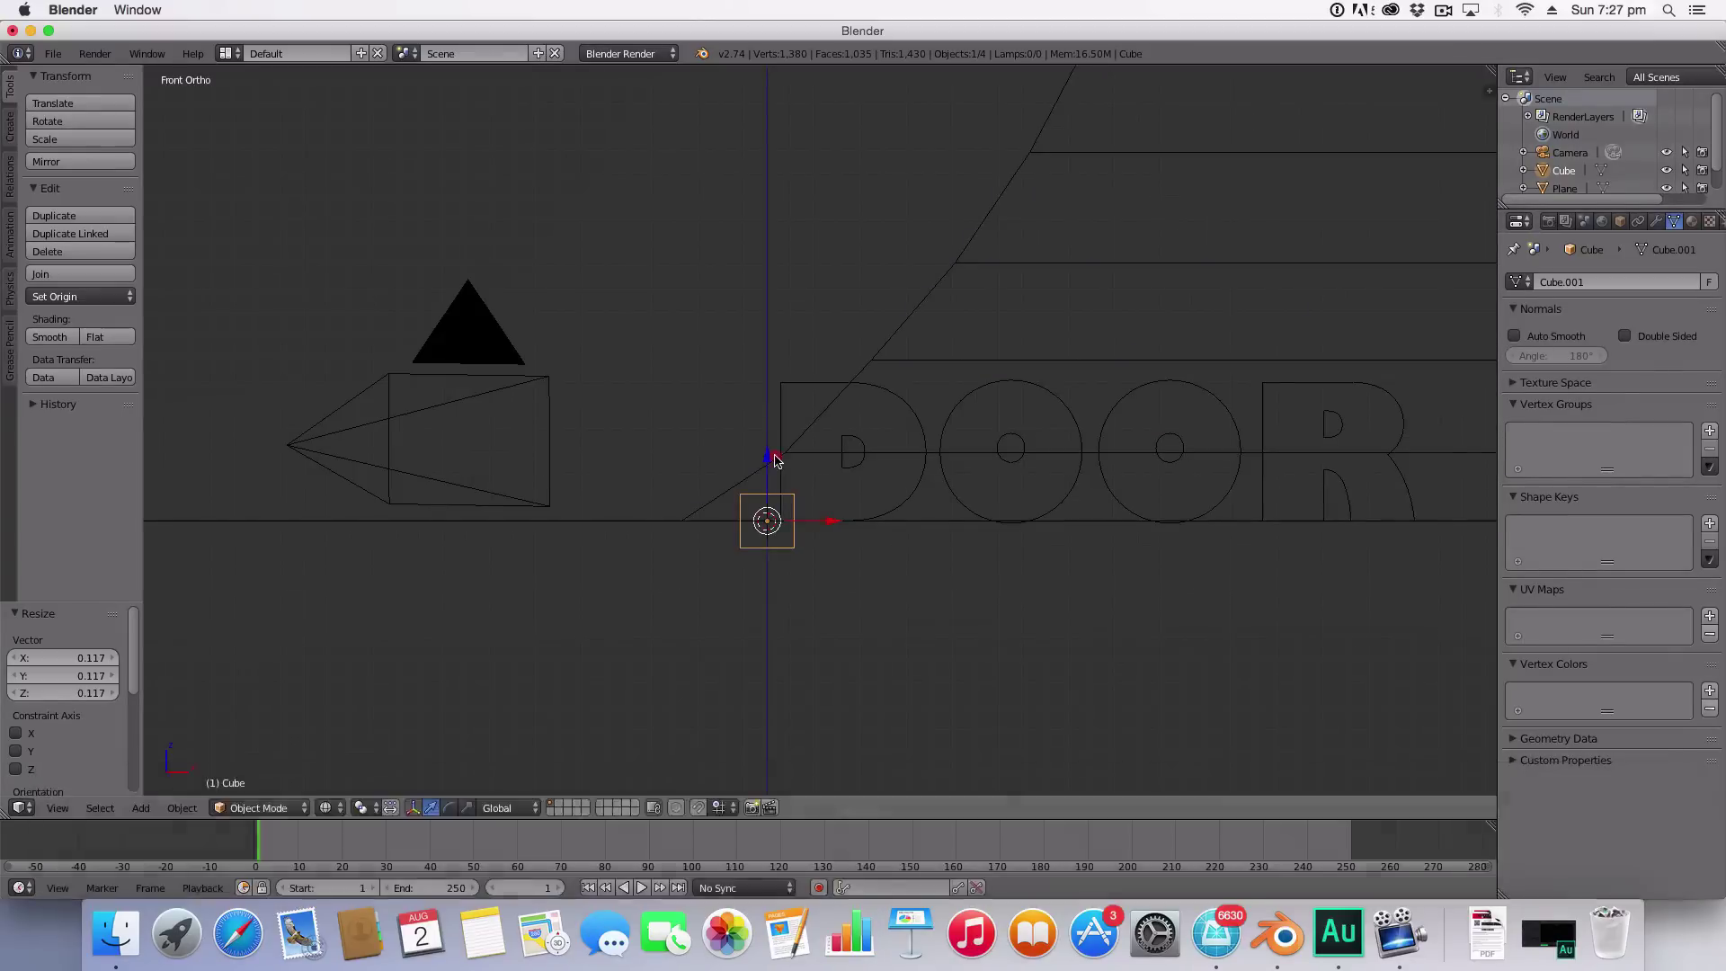
left_click_drag(770, 462, 761, 443)
left_click(755, 436)
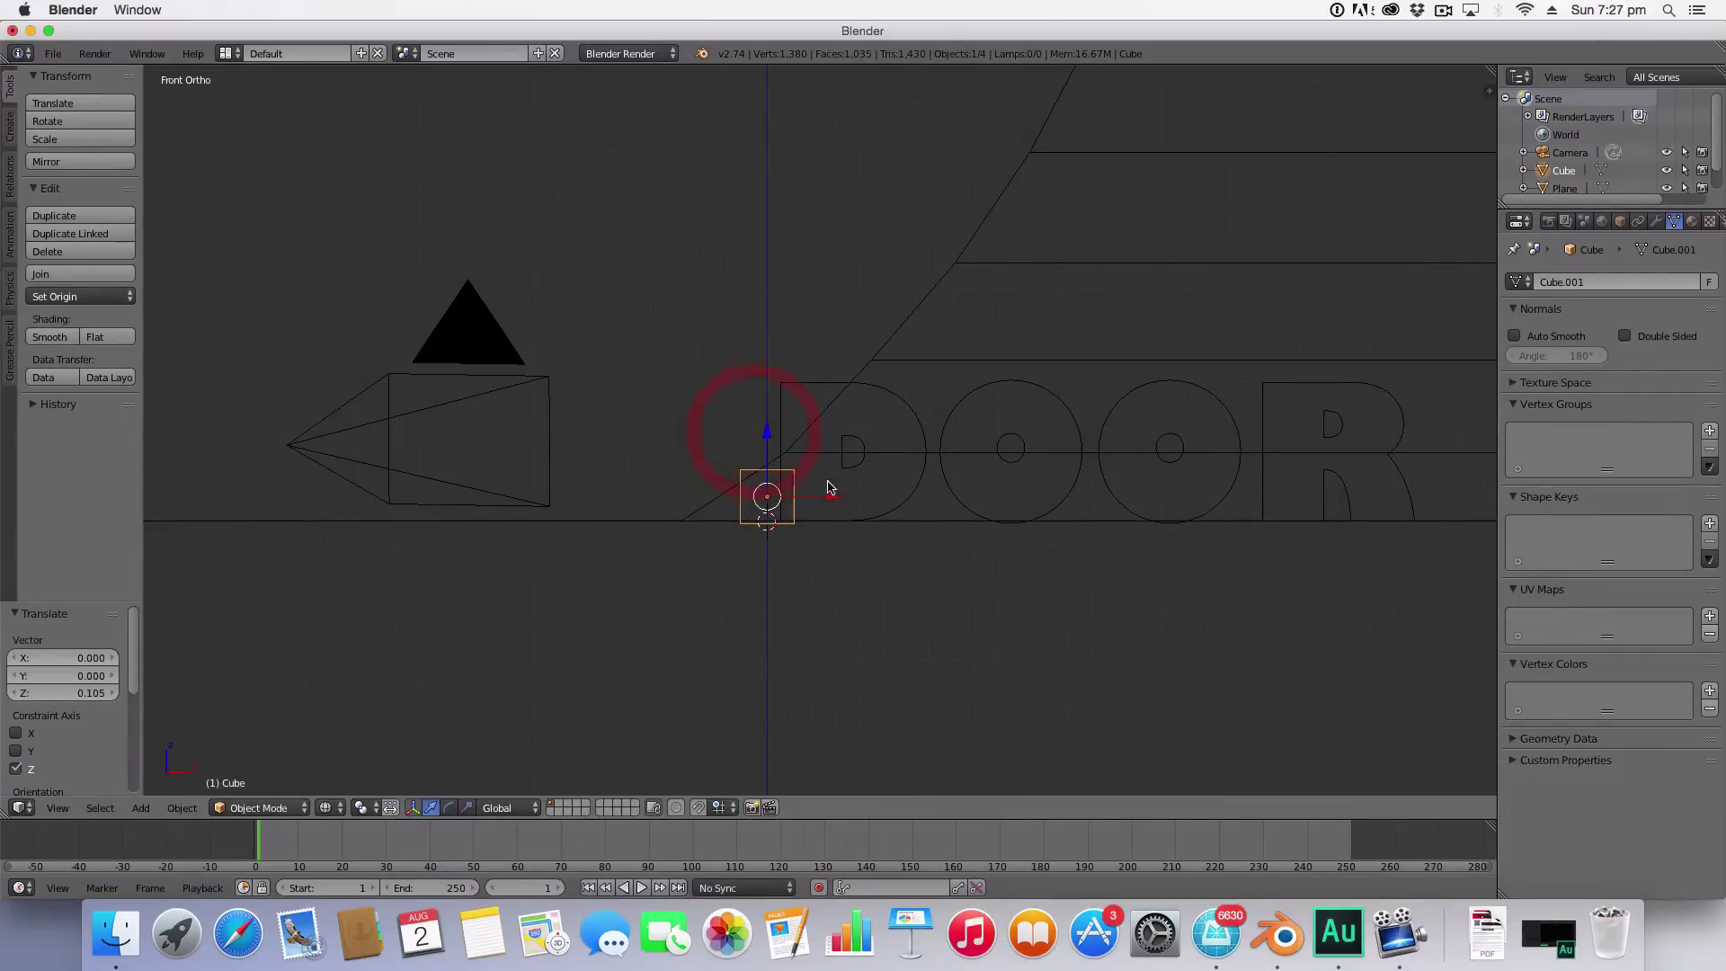
key("g")
key("x")
left_click(866, 509)
Step: Stretch the cube taller, adjust its height along Z, and widen it along X
key("s")
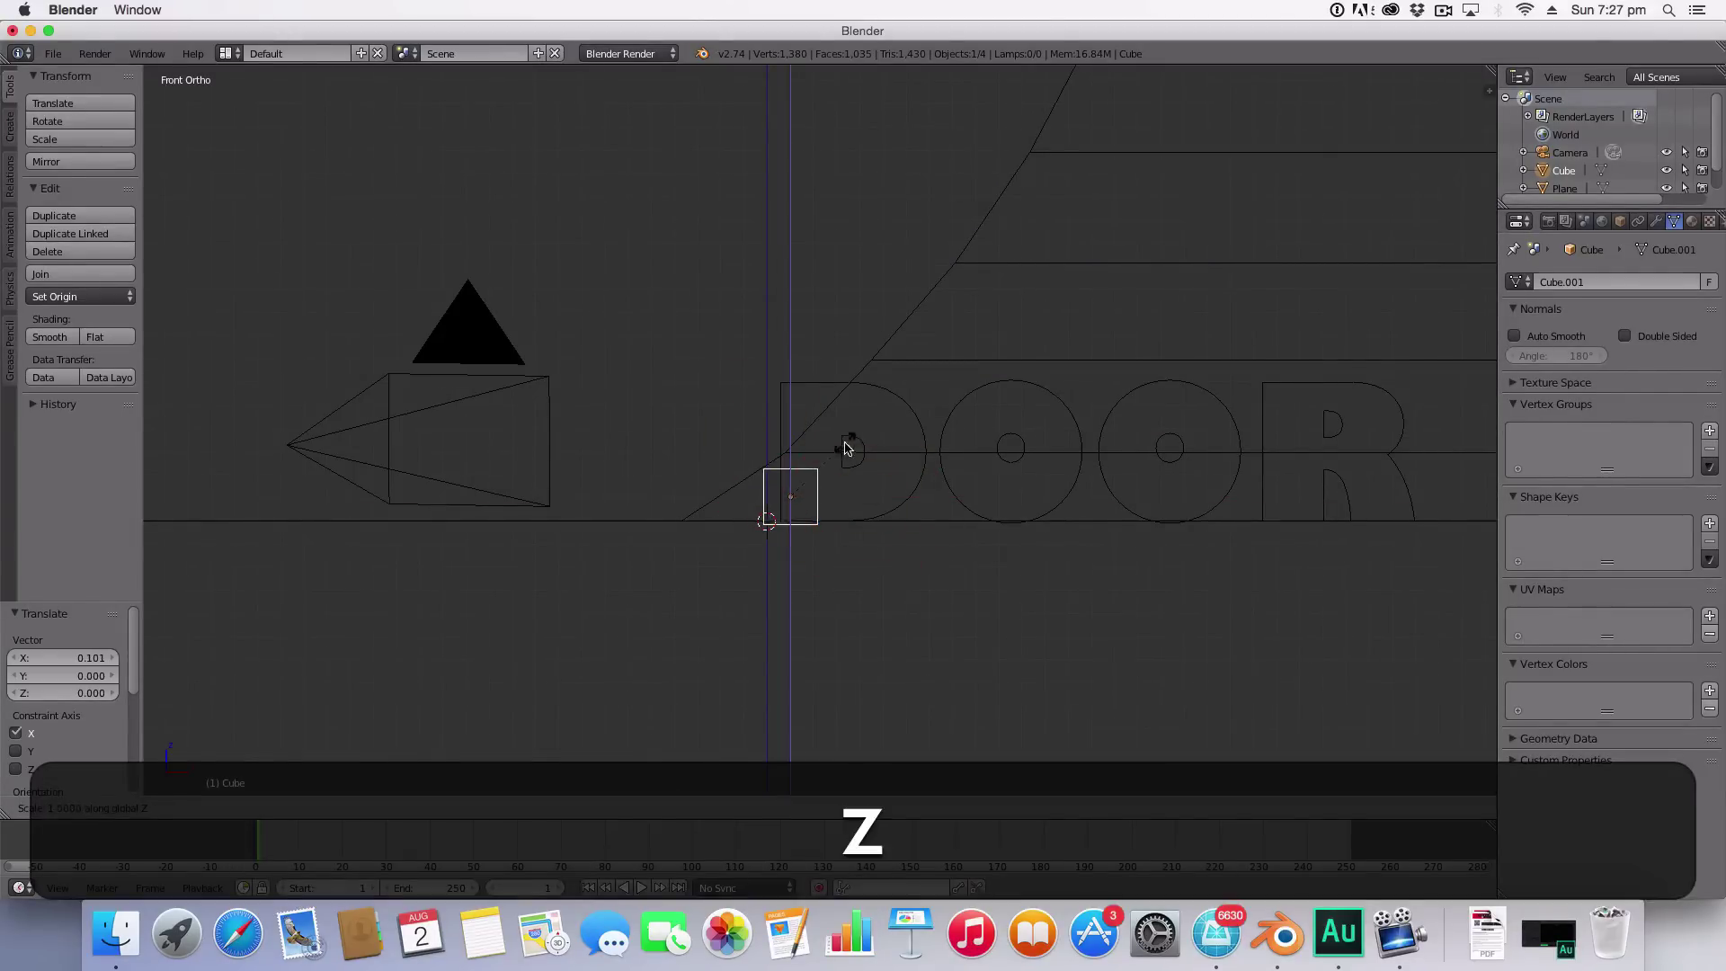
left_click(830, 346)
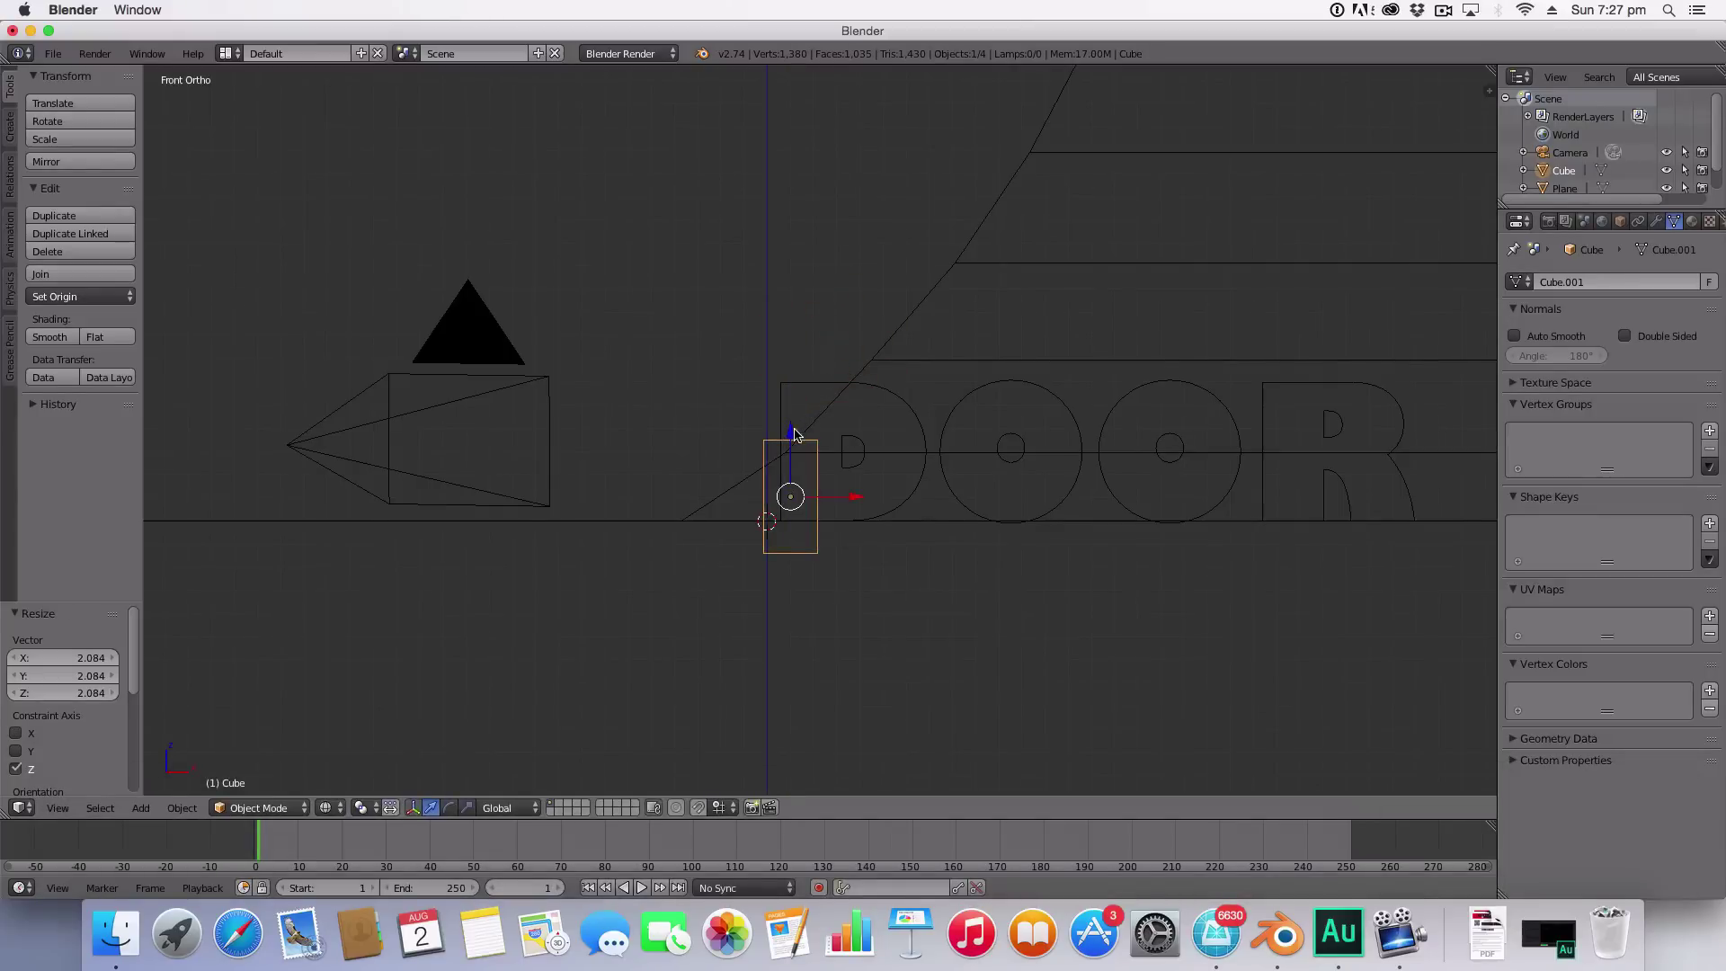
key("g")
key("z")
left_click(778, 404)
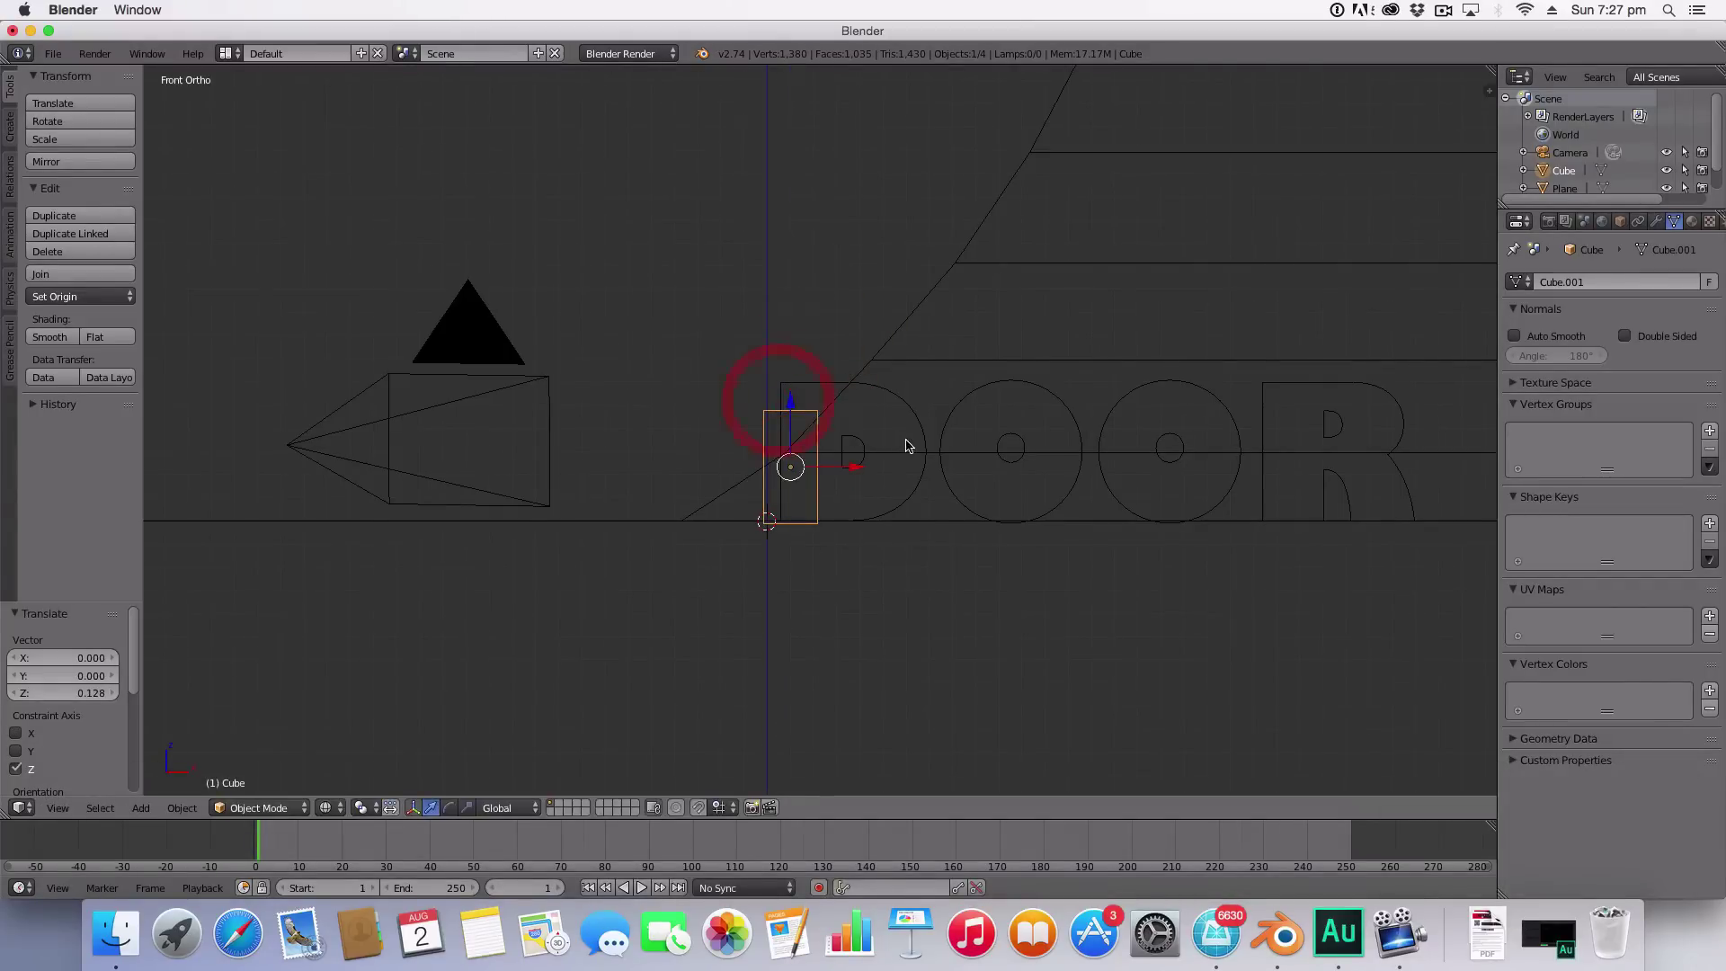
key("s")
key("x")
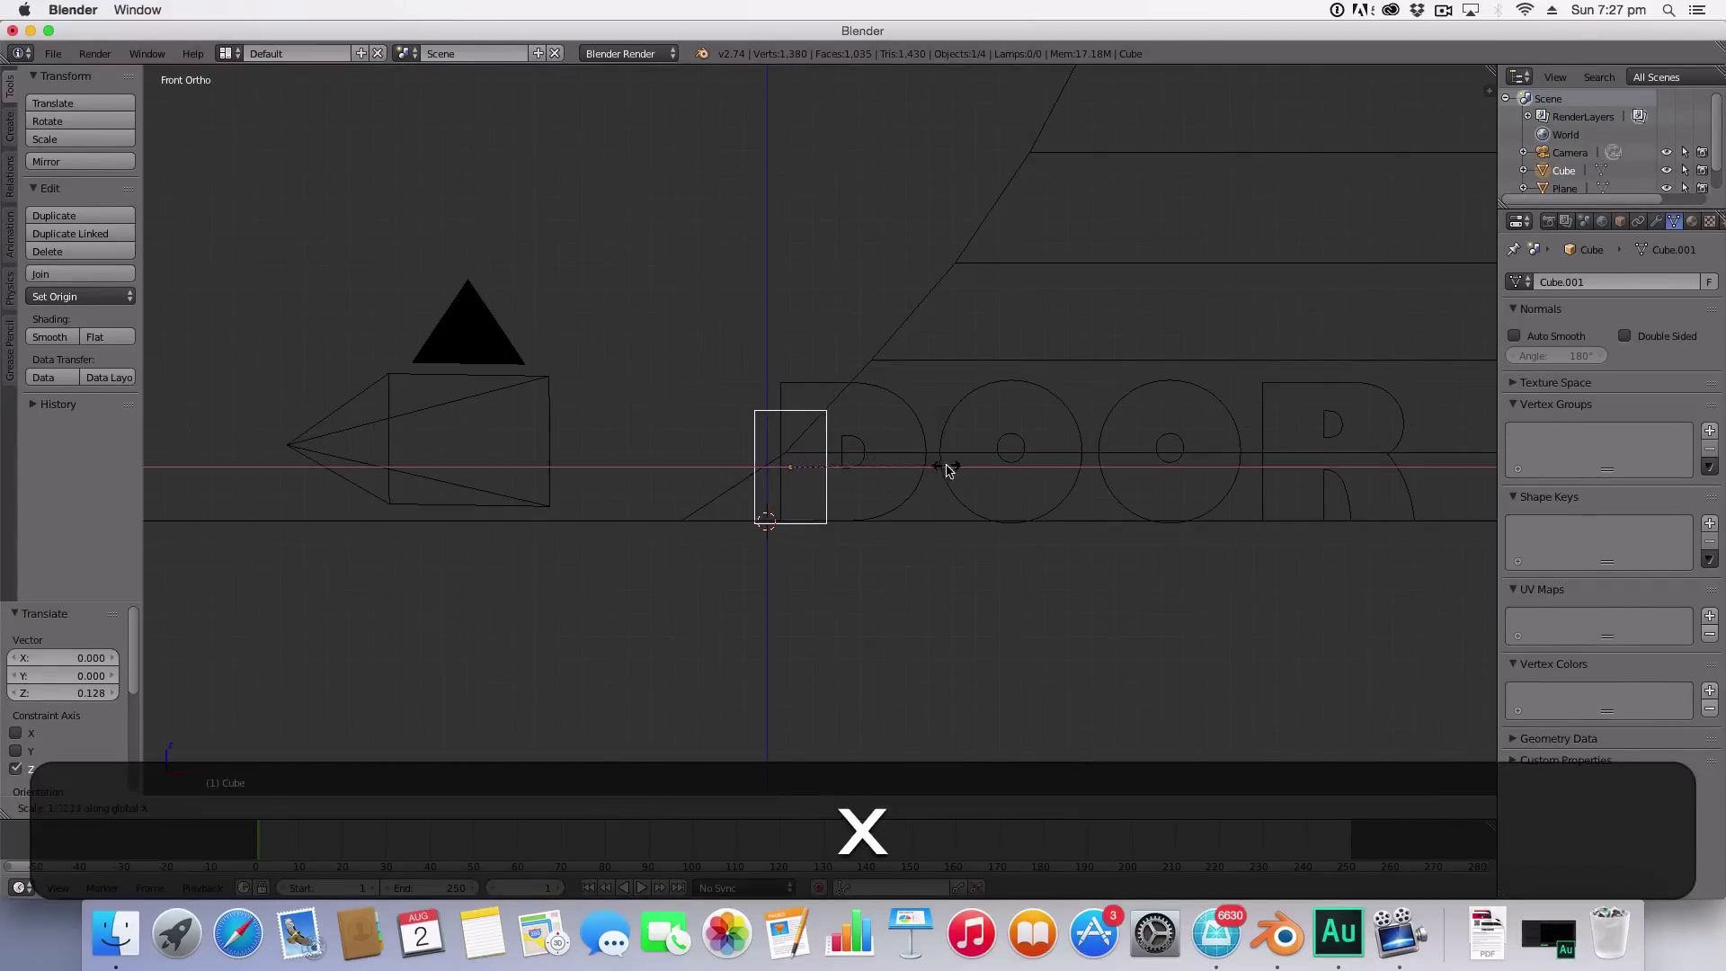
left_click(978, 478)
Step: From the side view, stretch the cube along Y and exit Edit Mode
middle_click_drag(858, 511, 1030, 582)
key("3")
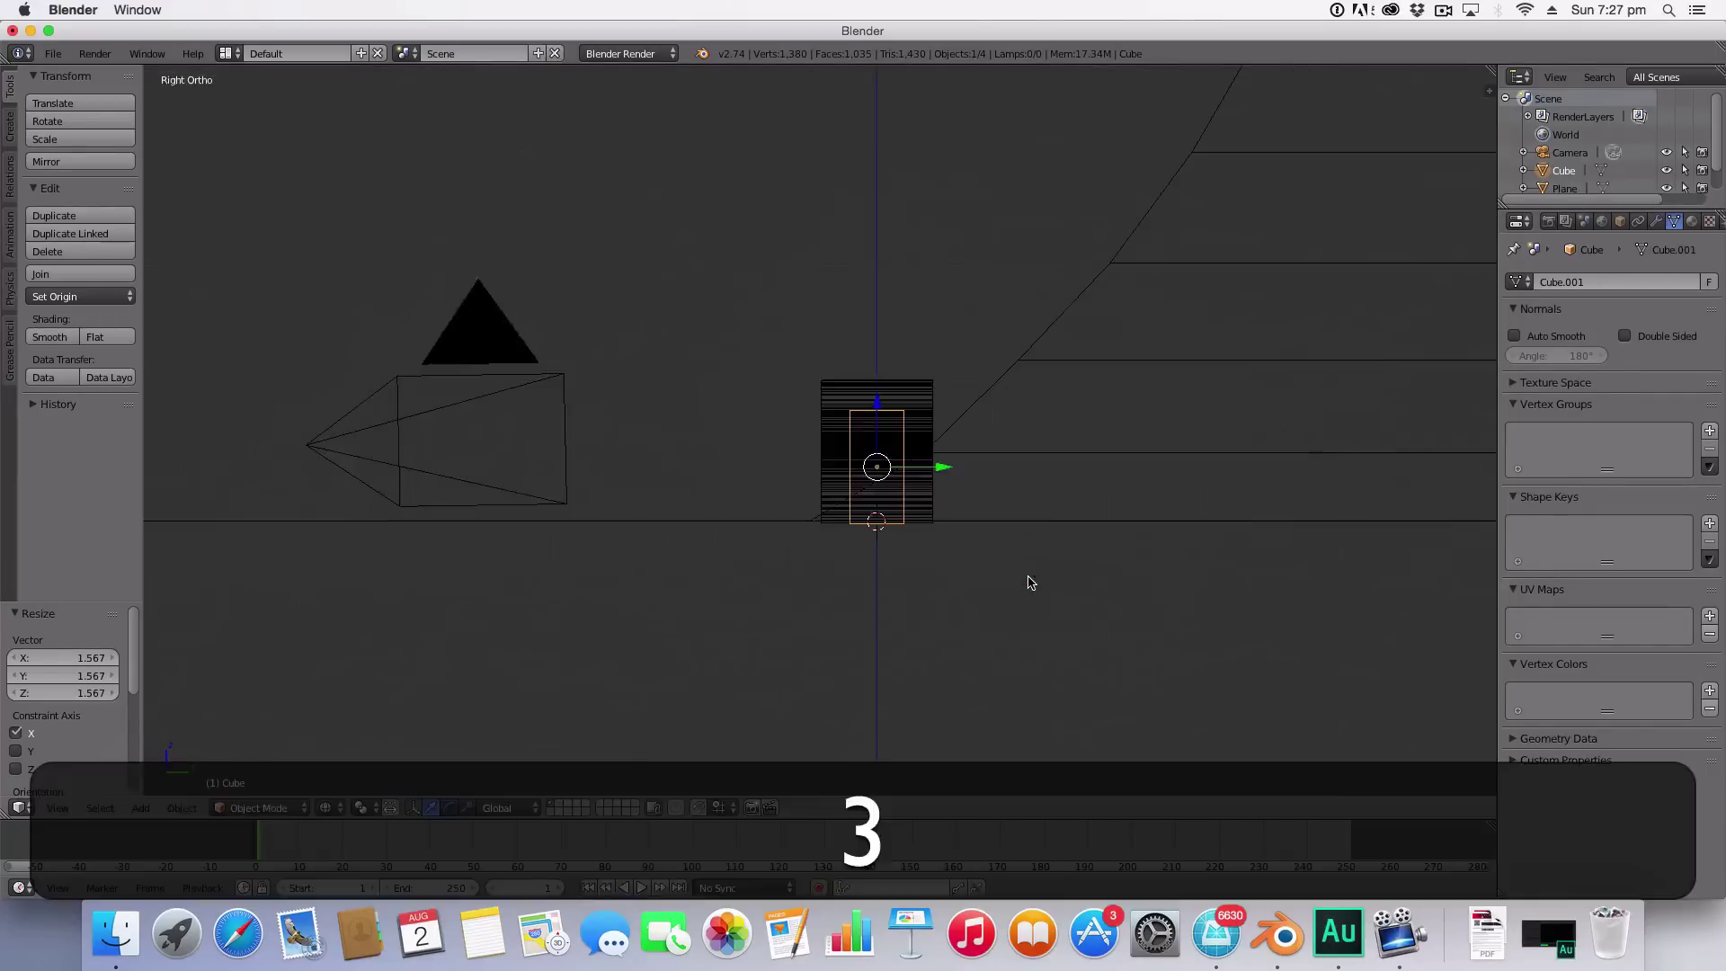
key("ctrl+3")
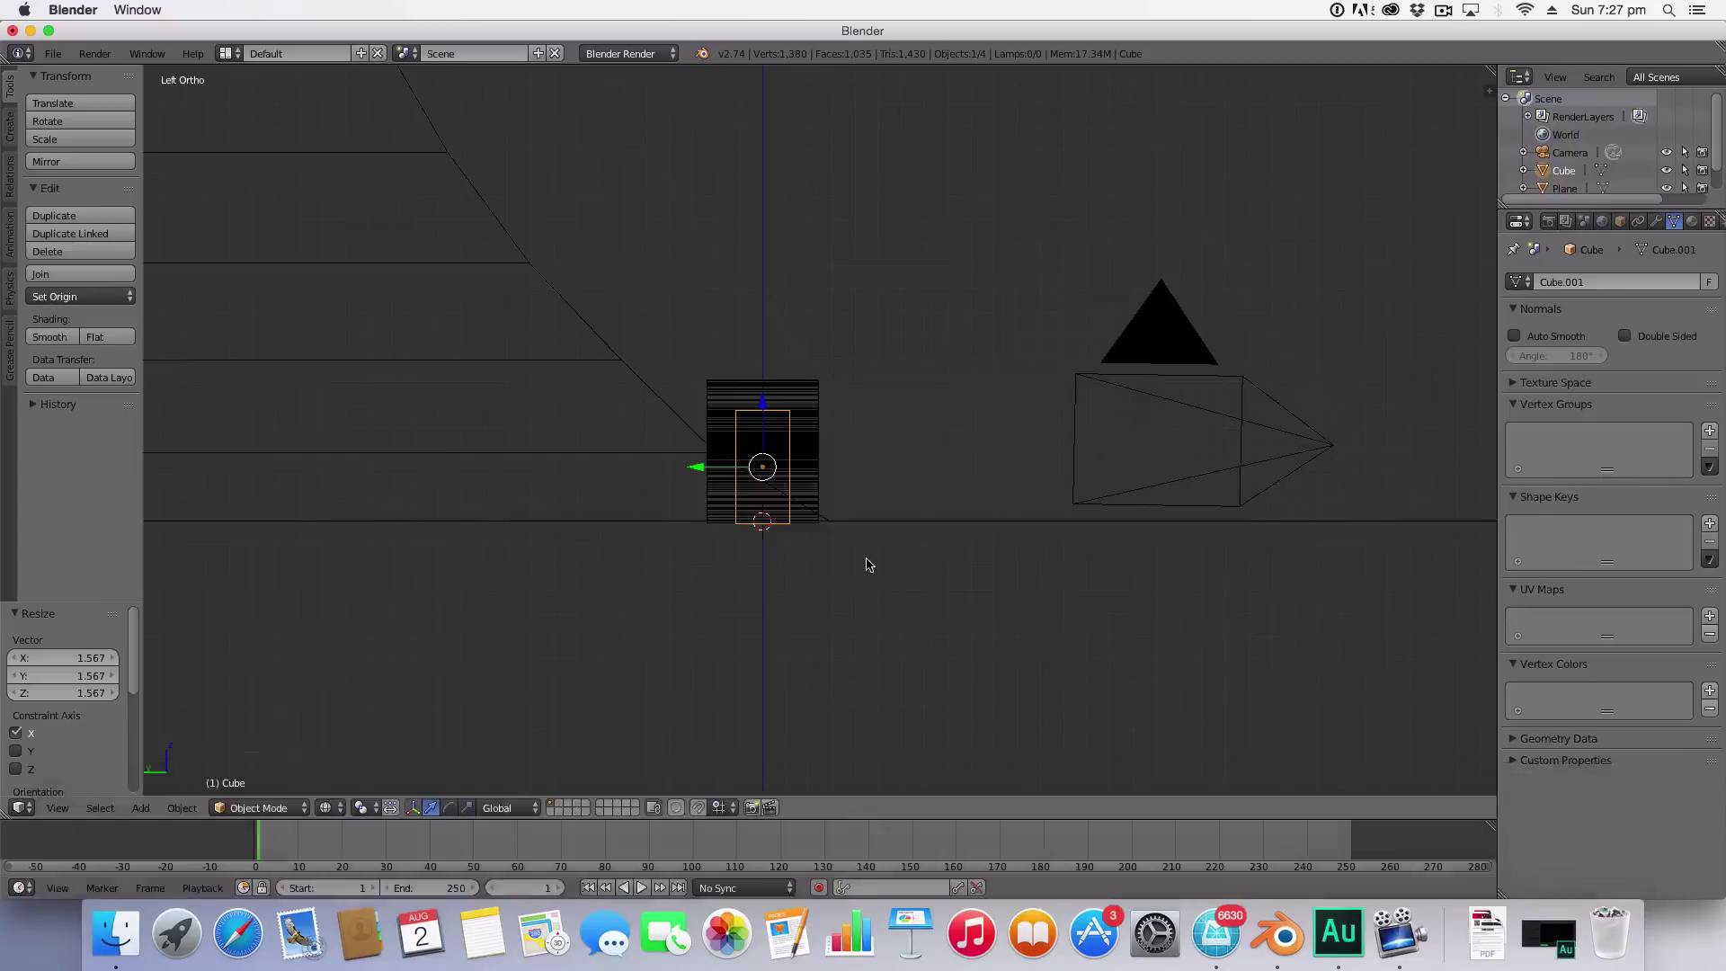
key("s")
key("z")
key("y")
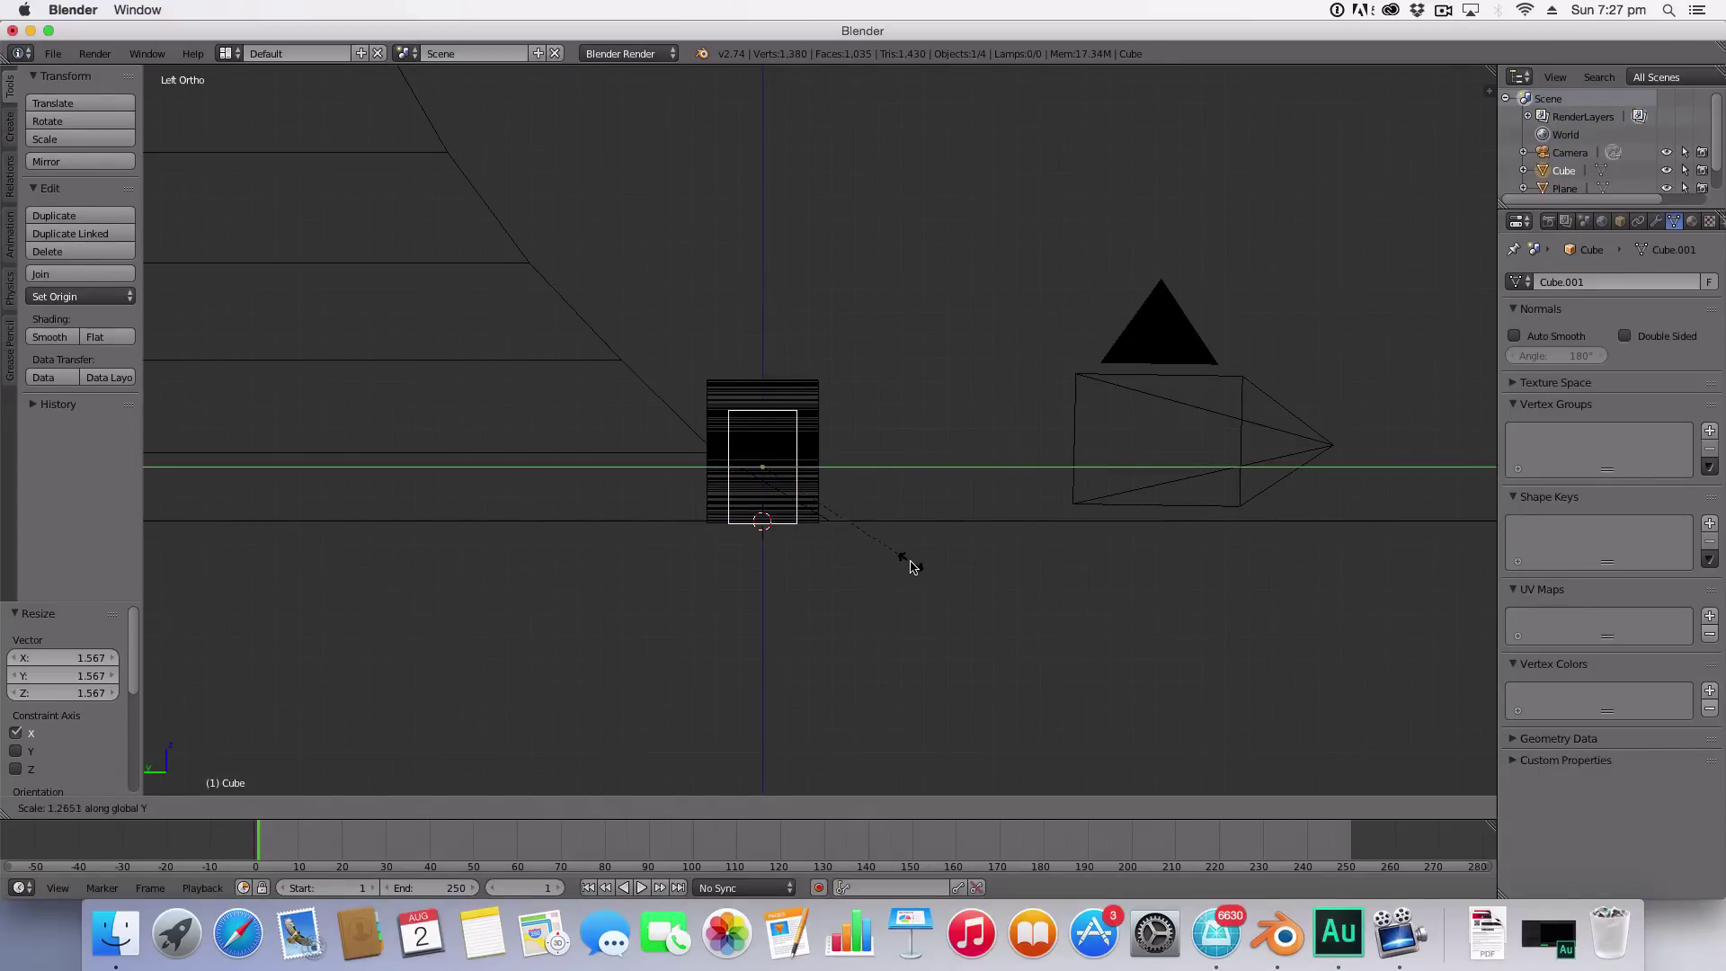
left_click(908, 561)
key("Tab")
mouse_move(983, 536)
middle_mouse_down()
mouse_move(831, 614)
mouse_move(975, 570)
mouse_move(840, 585)
middle_mouse_up()
Step: Apply a Boolean Difference modifier to the DOOR text with Cube as the cutter object
key("z")
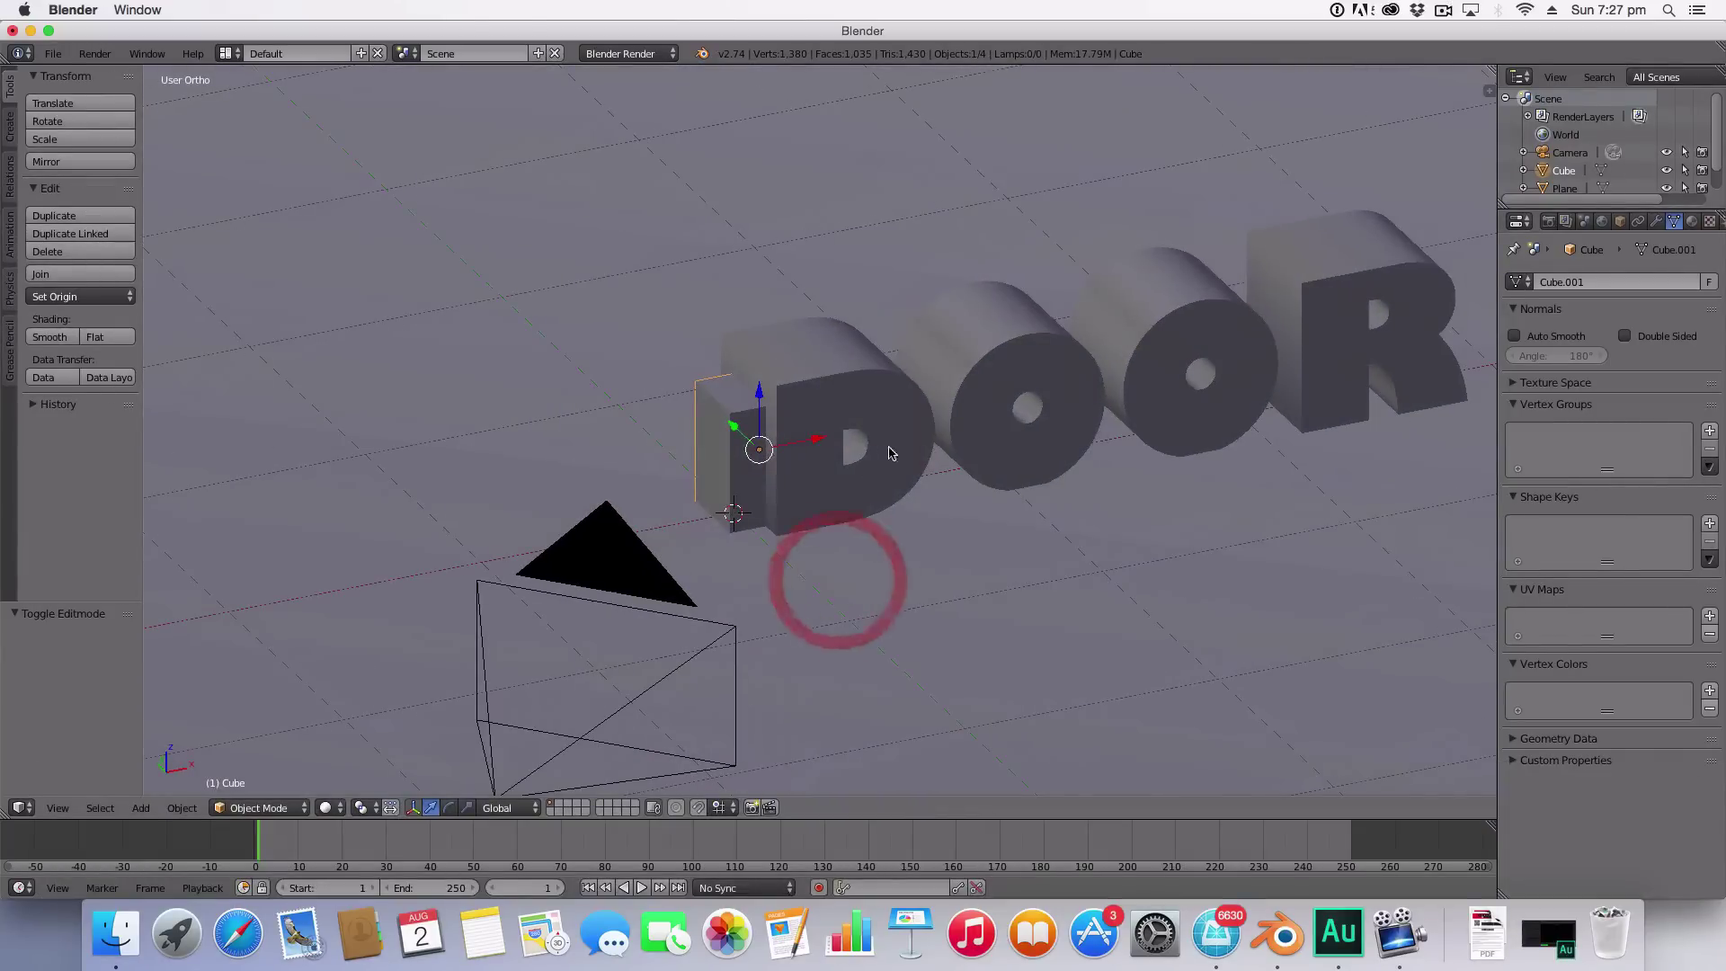
right_click(908, 436)
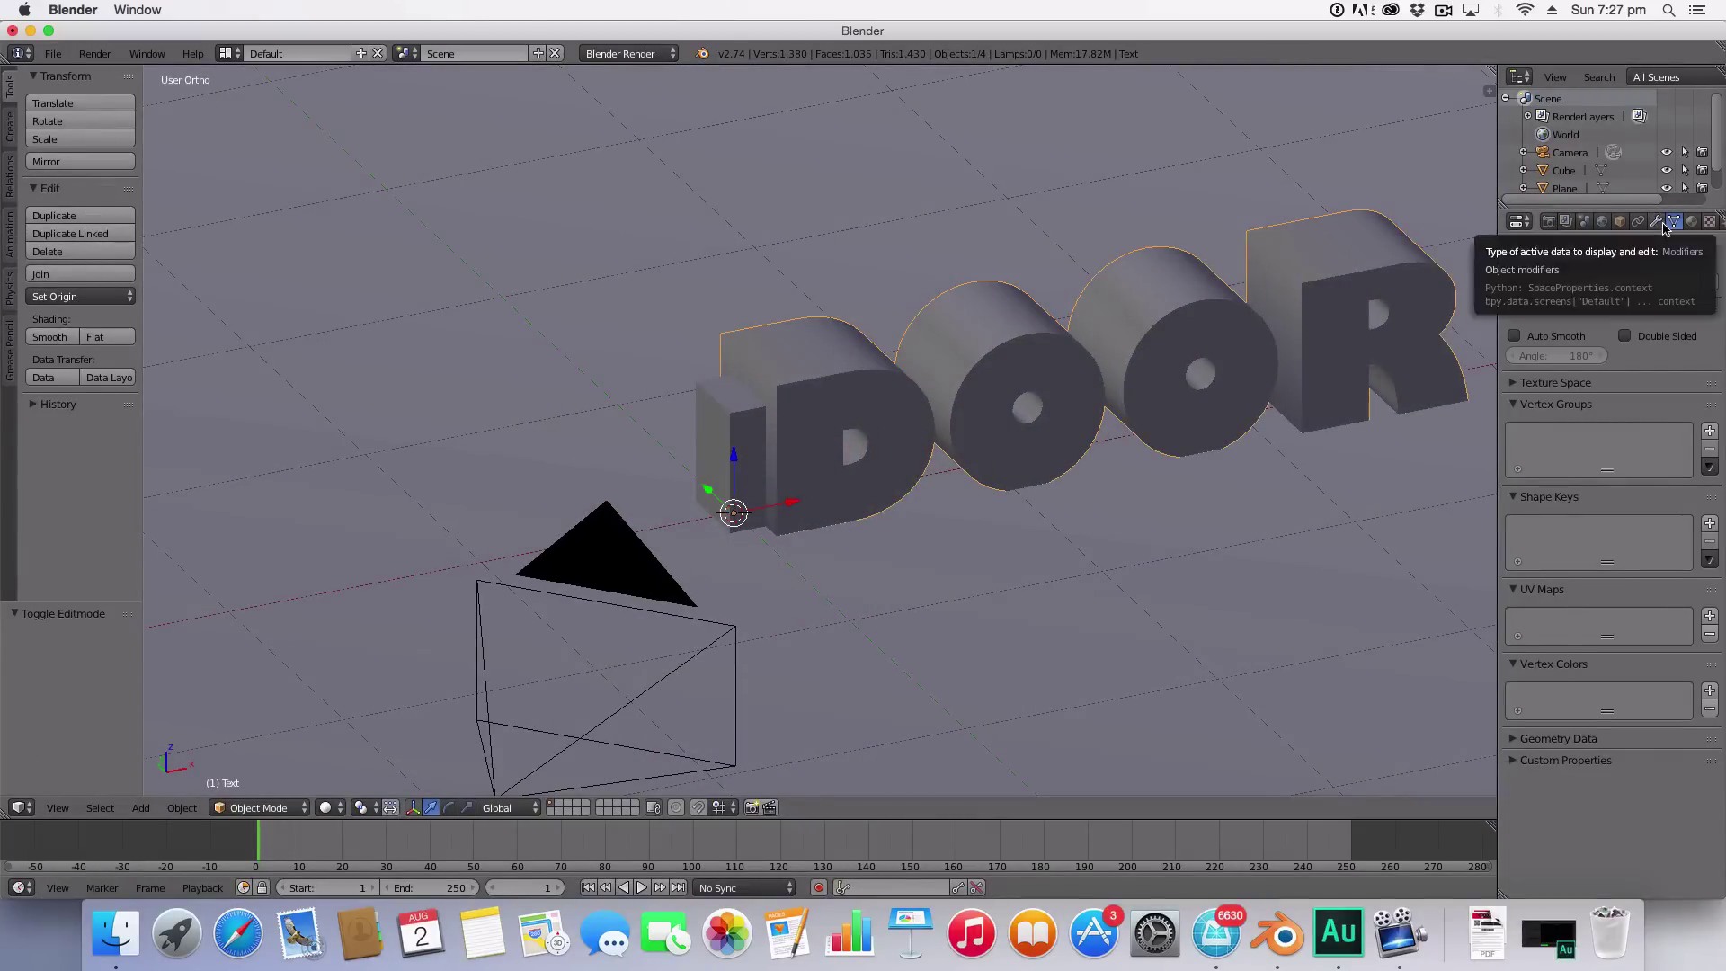
left_click(1662, 223)
left_click(1609, 282)
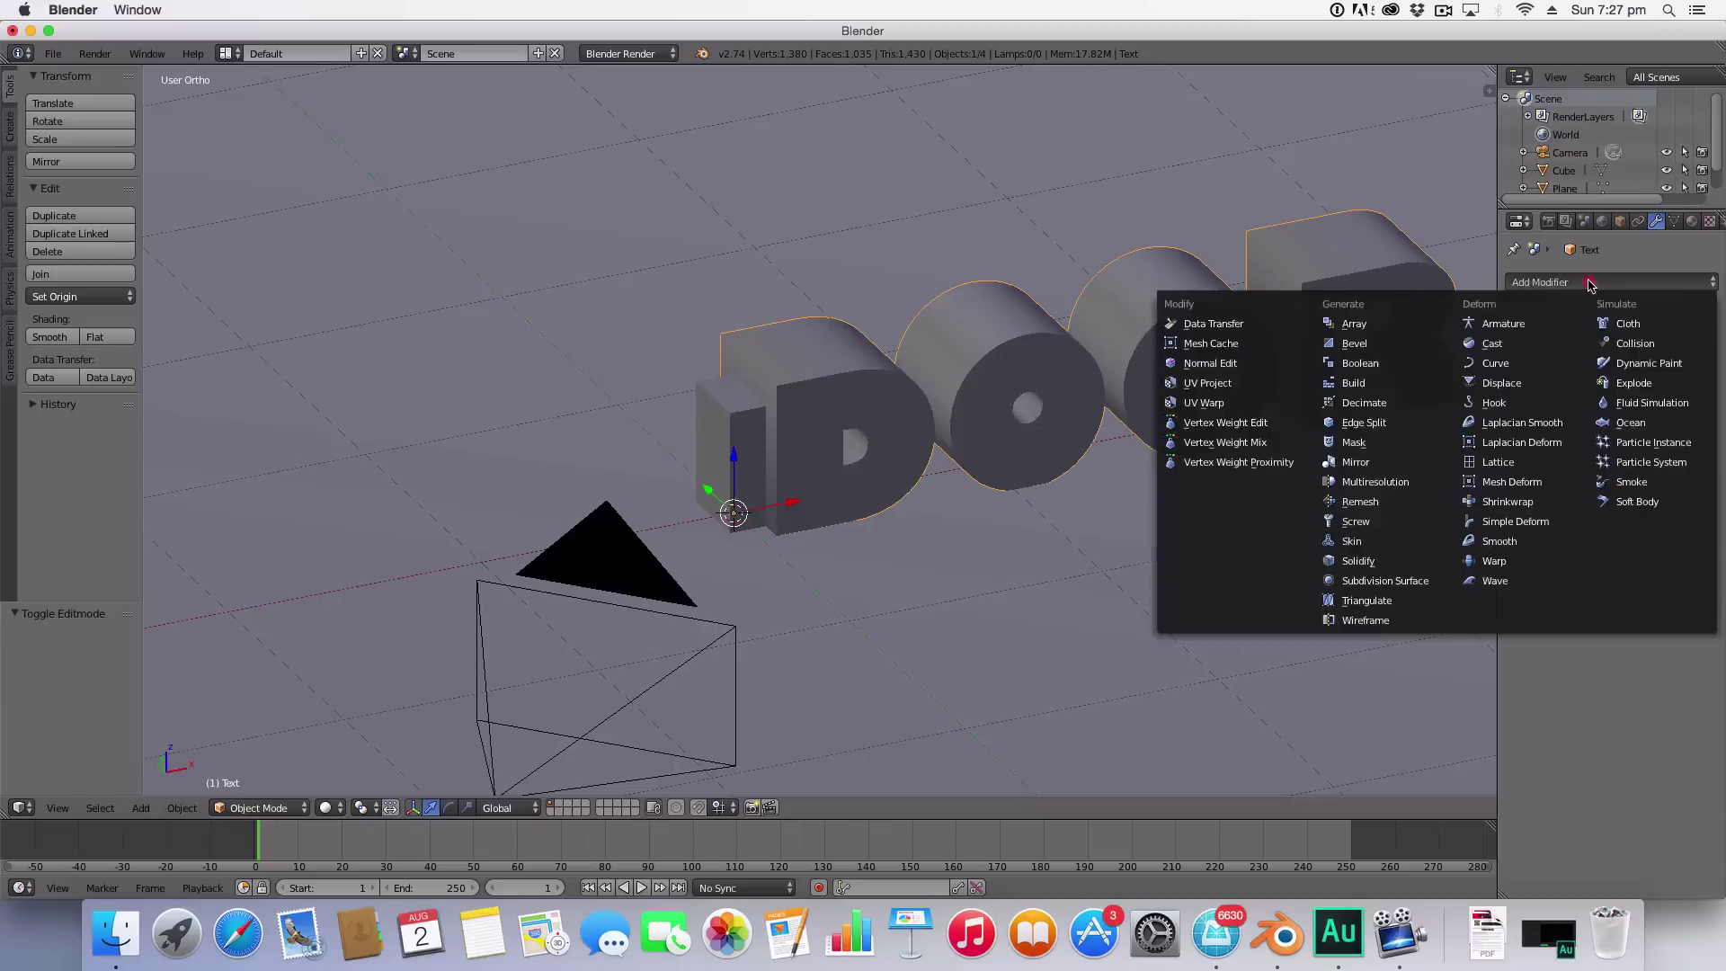
left_click(1347, 366)
left_click(1654, 385)
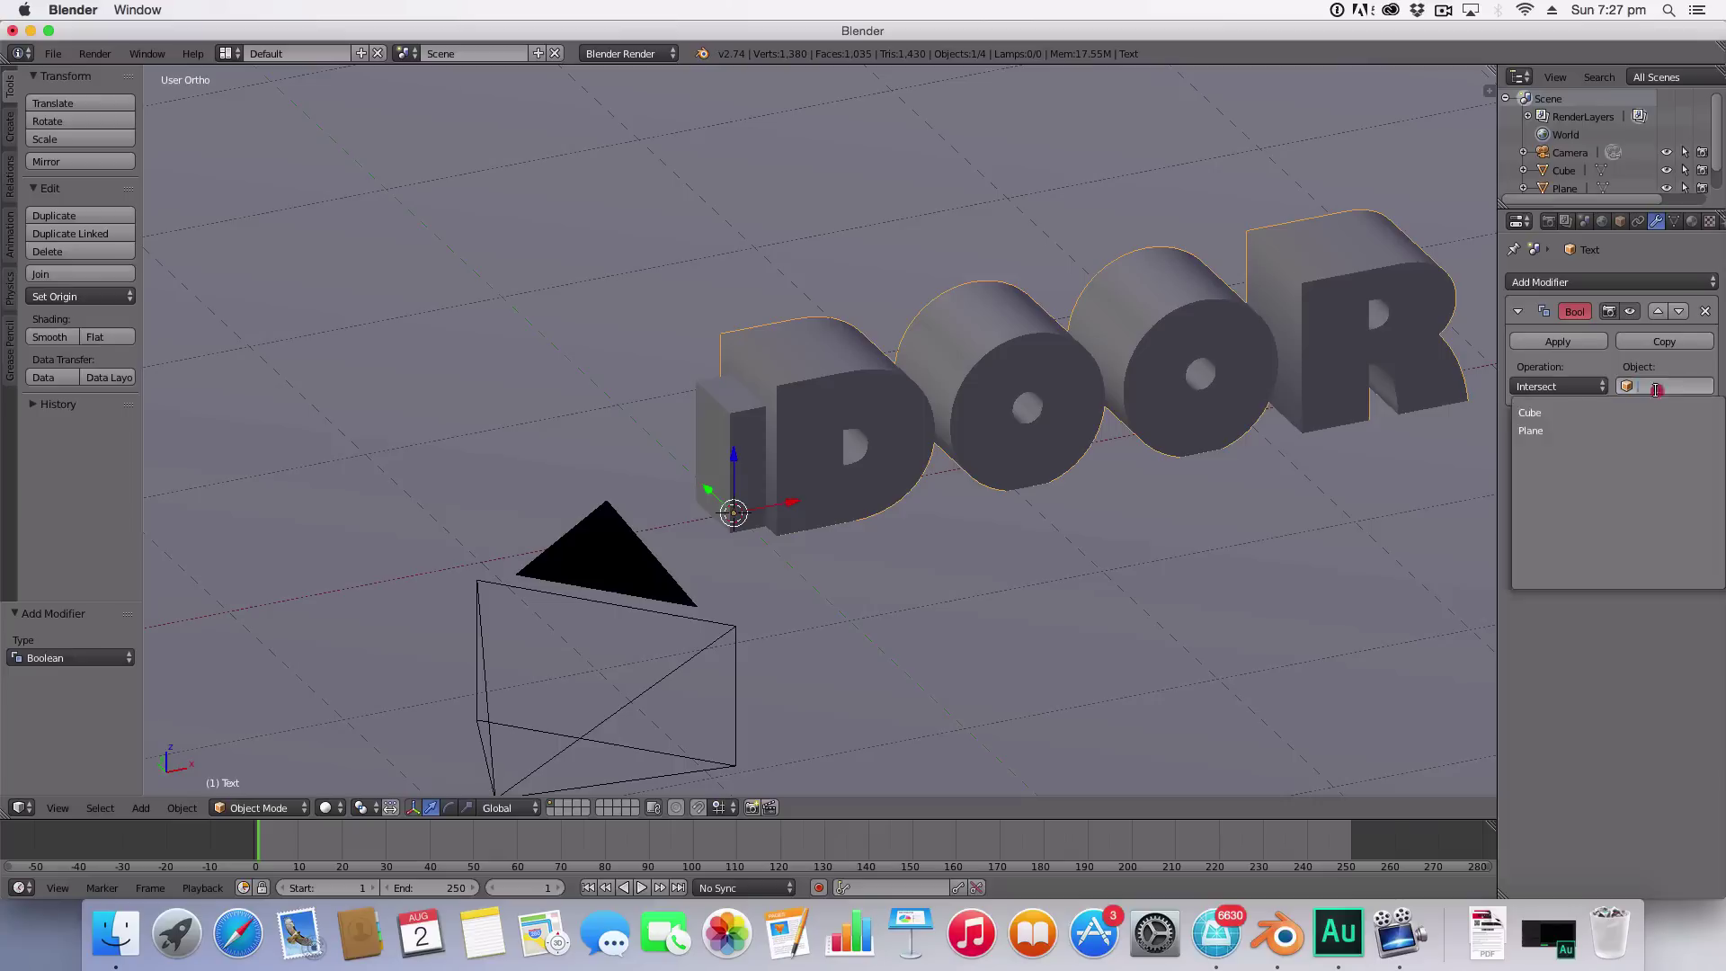
left_click(1582, 413)
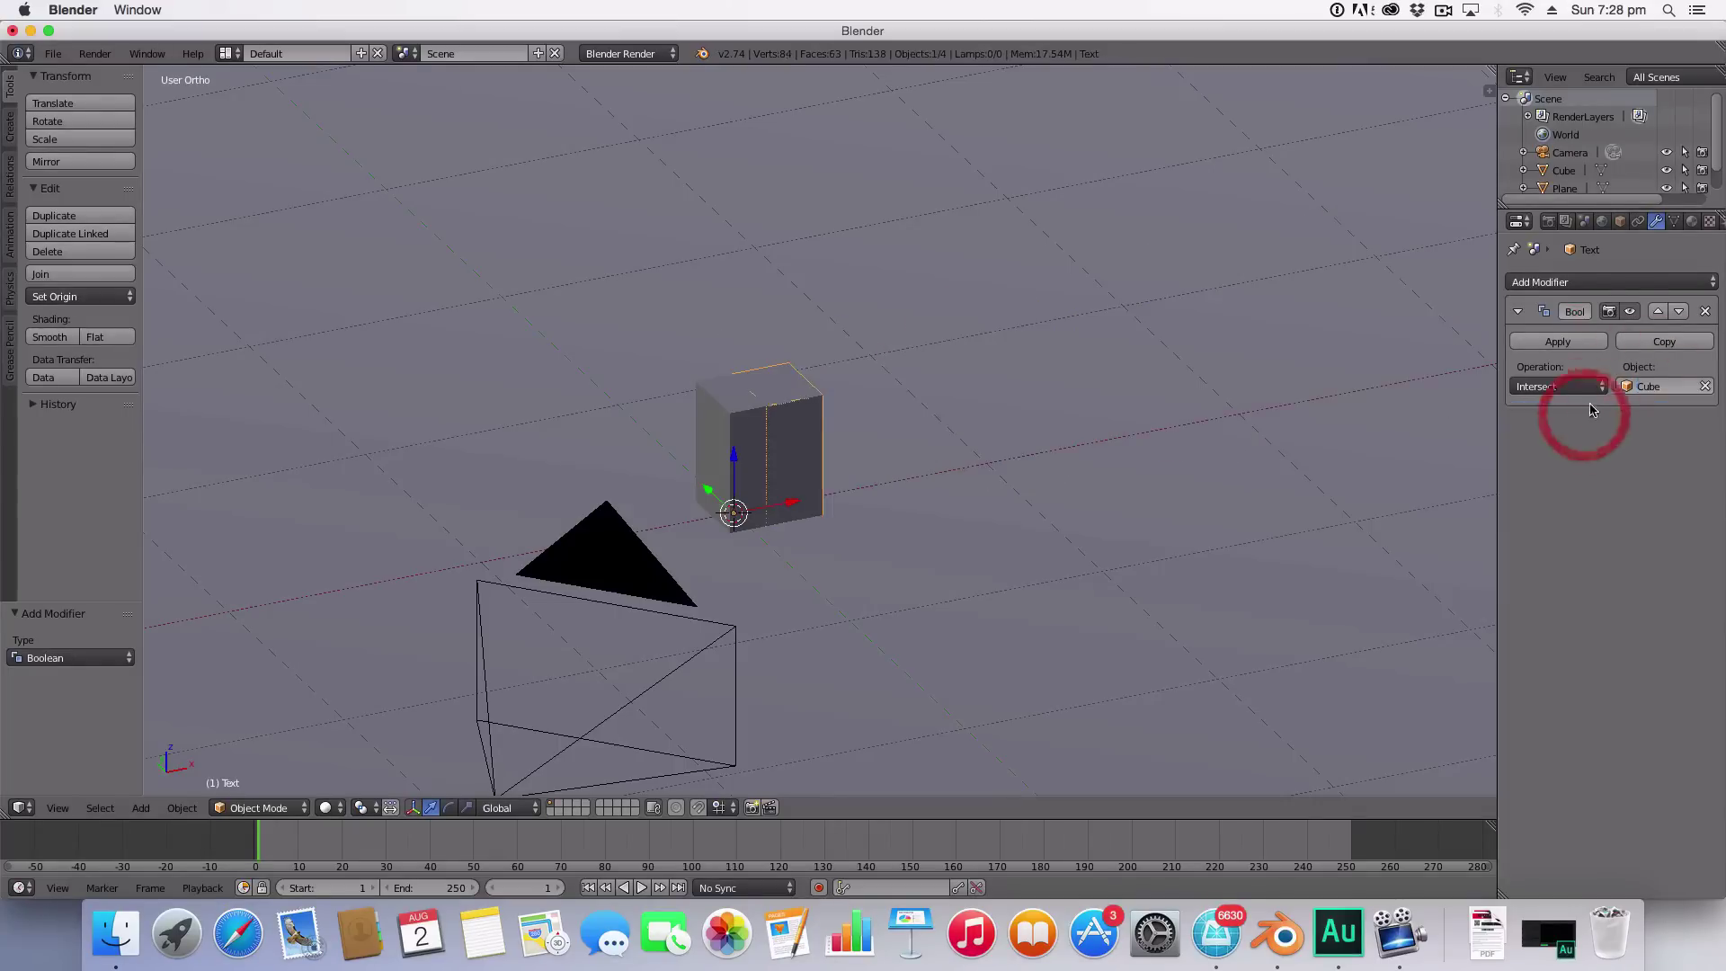
left_click(1587, 388)
left_click(1541, 327)
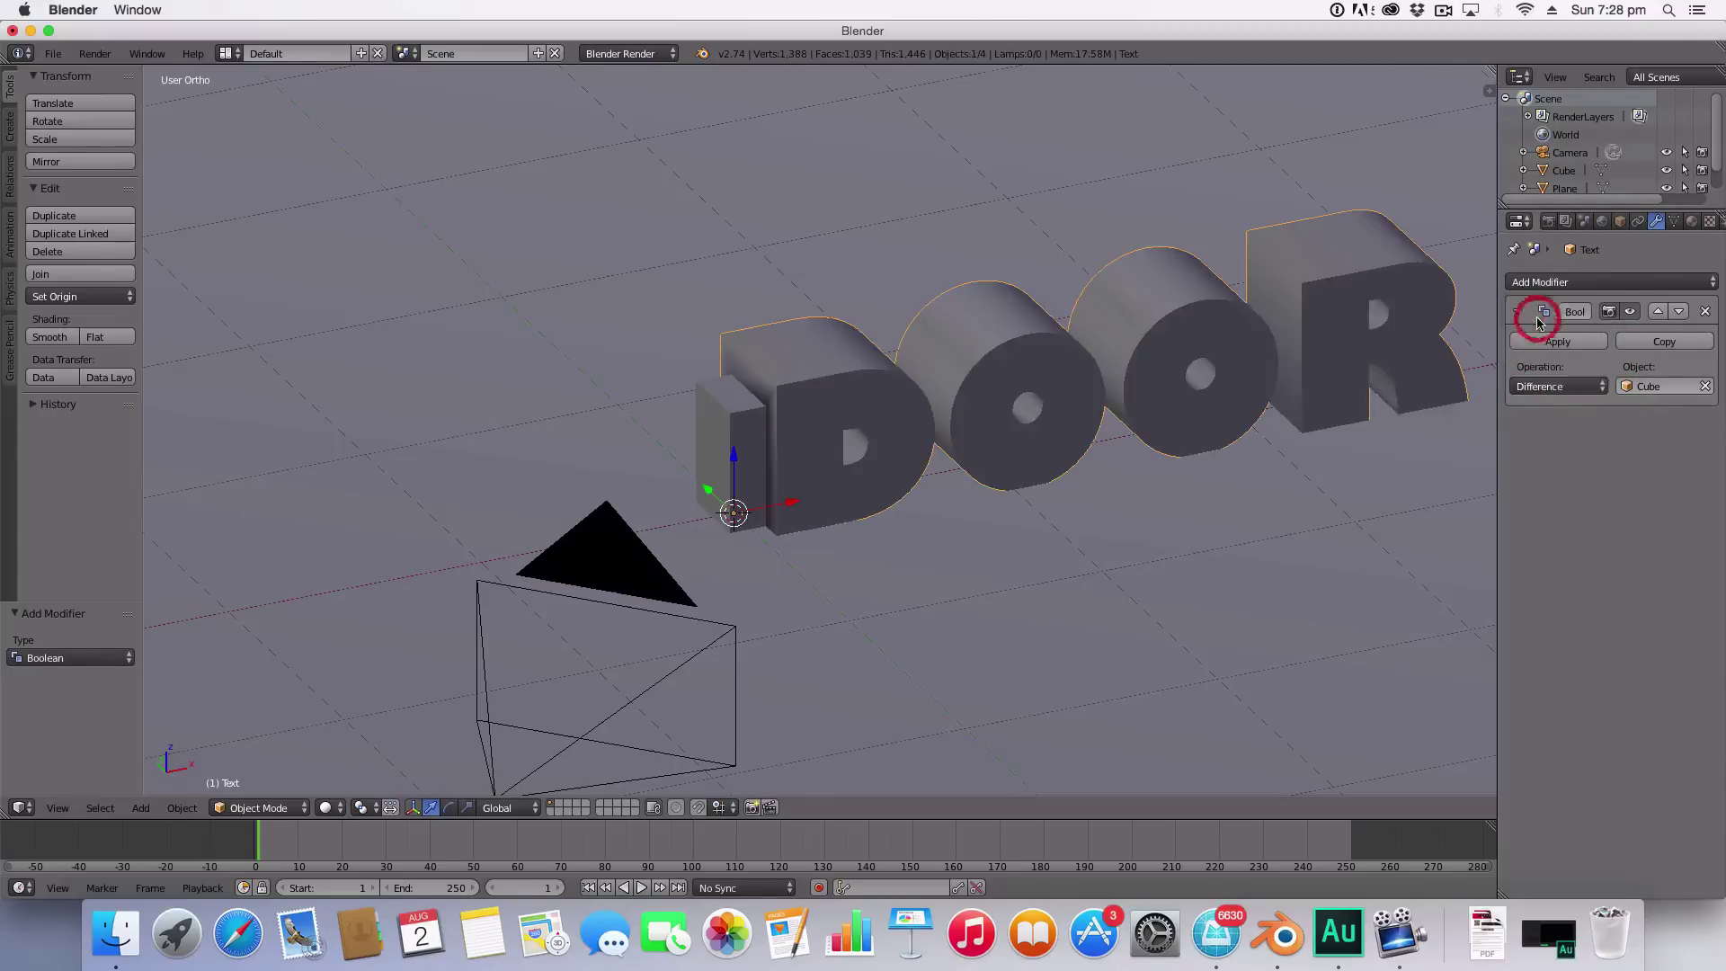
left_click(1554, 341)
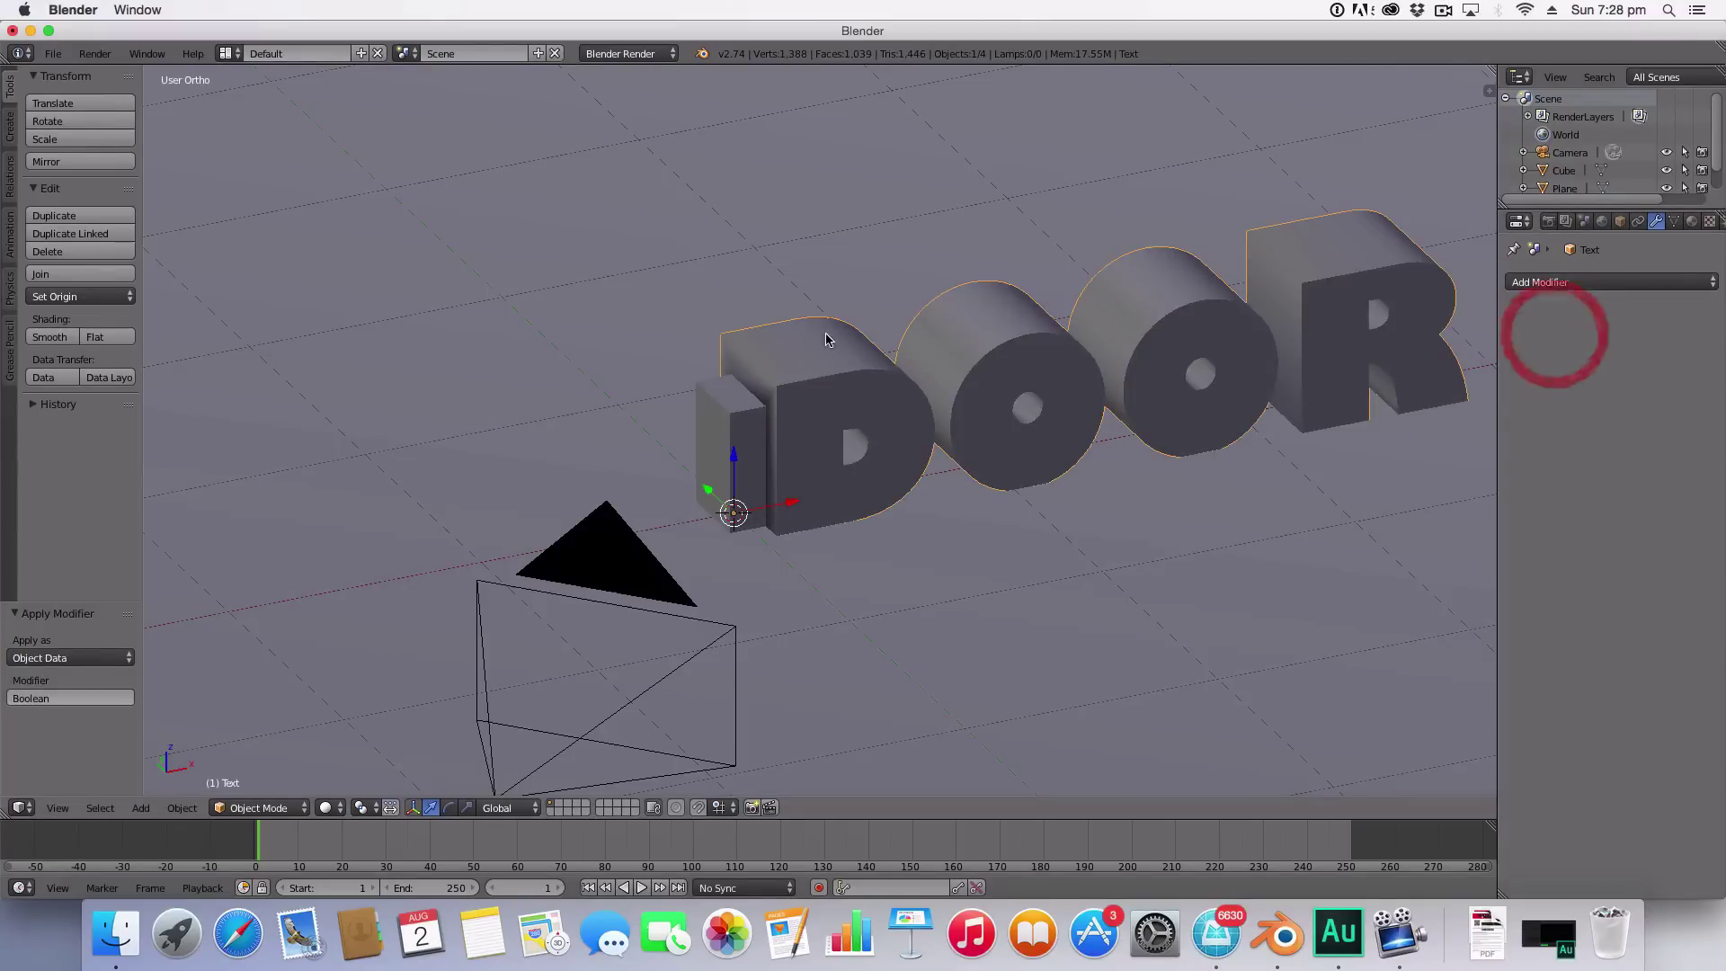
Step: Select the leftover cube and move it left along X beside the text
left_click(731, 423)
key("g")
key("x")
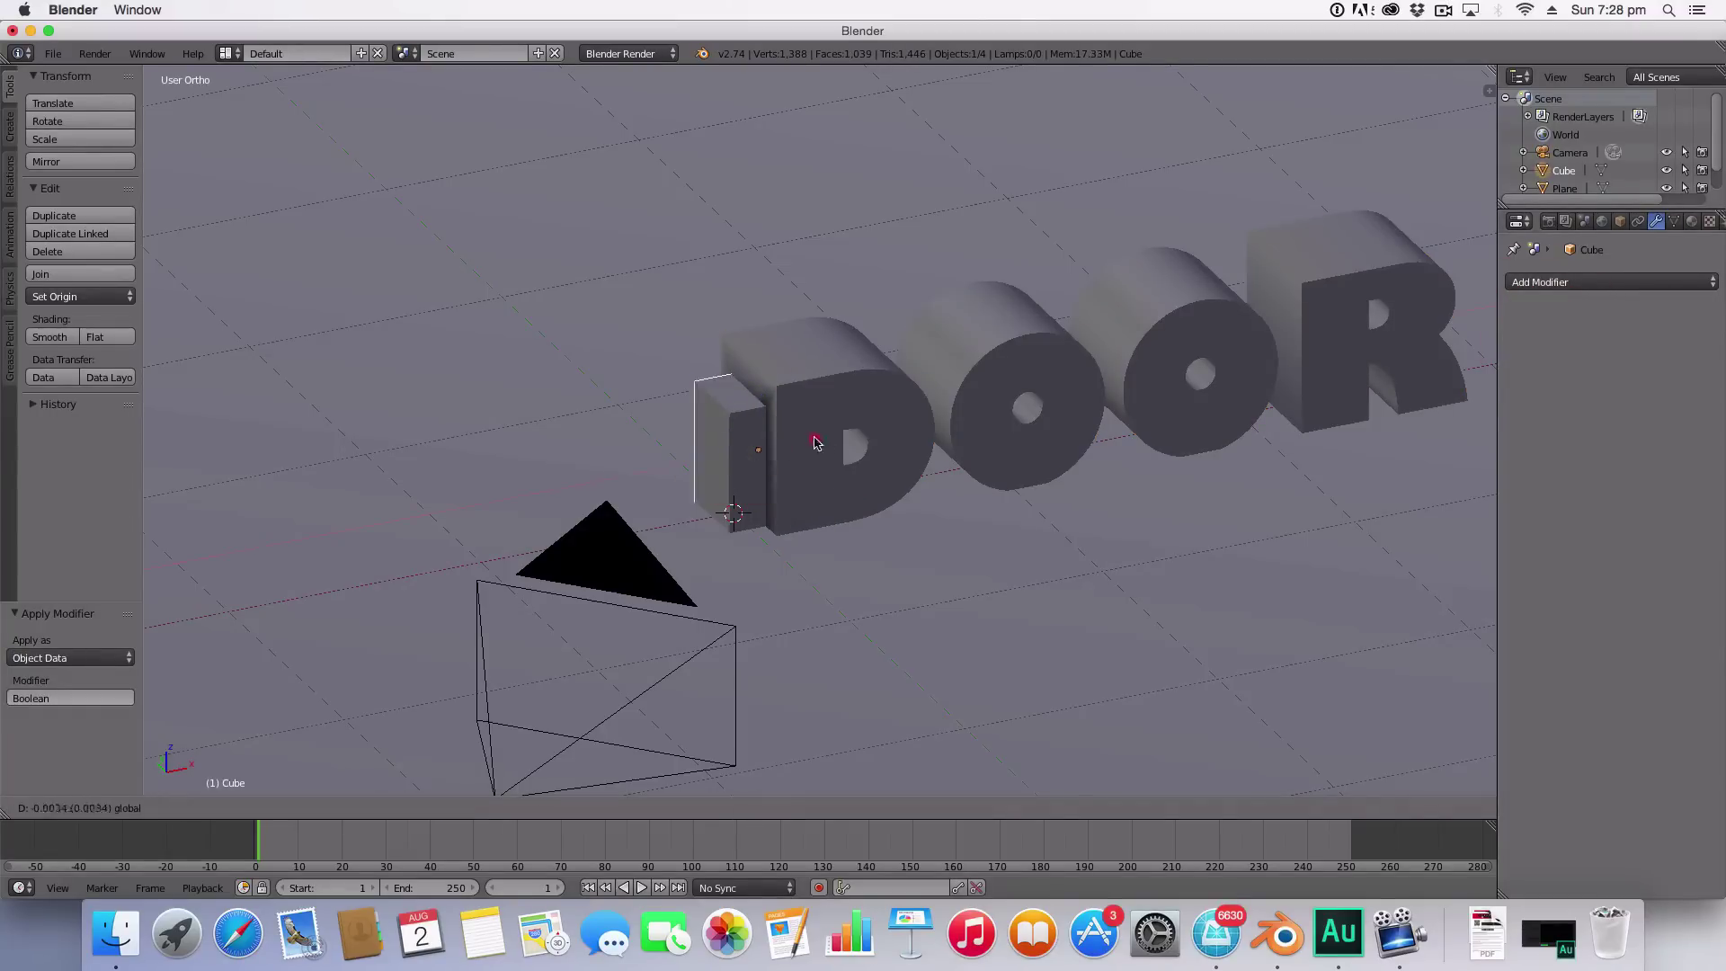
left_click(754, 486)
left_click(727, 482)
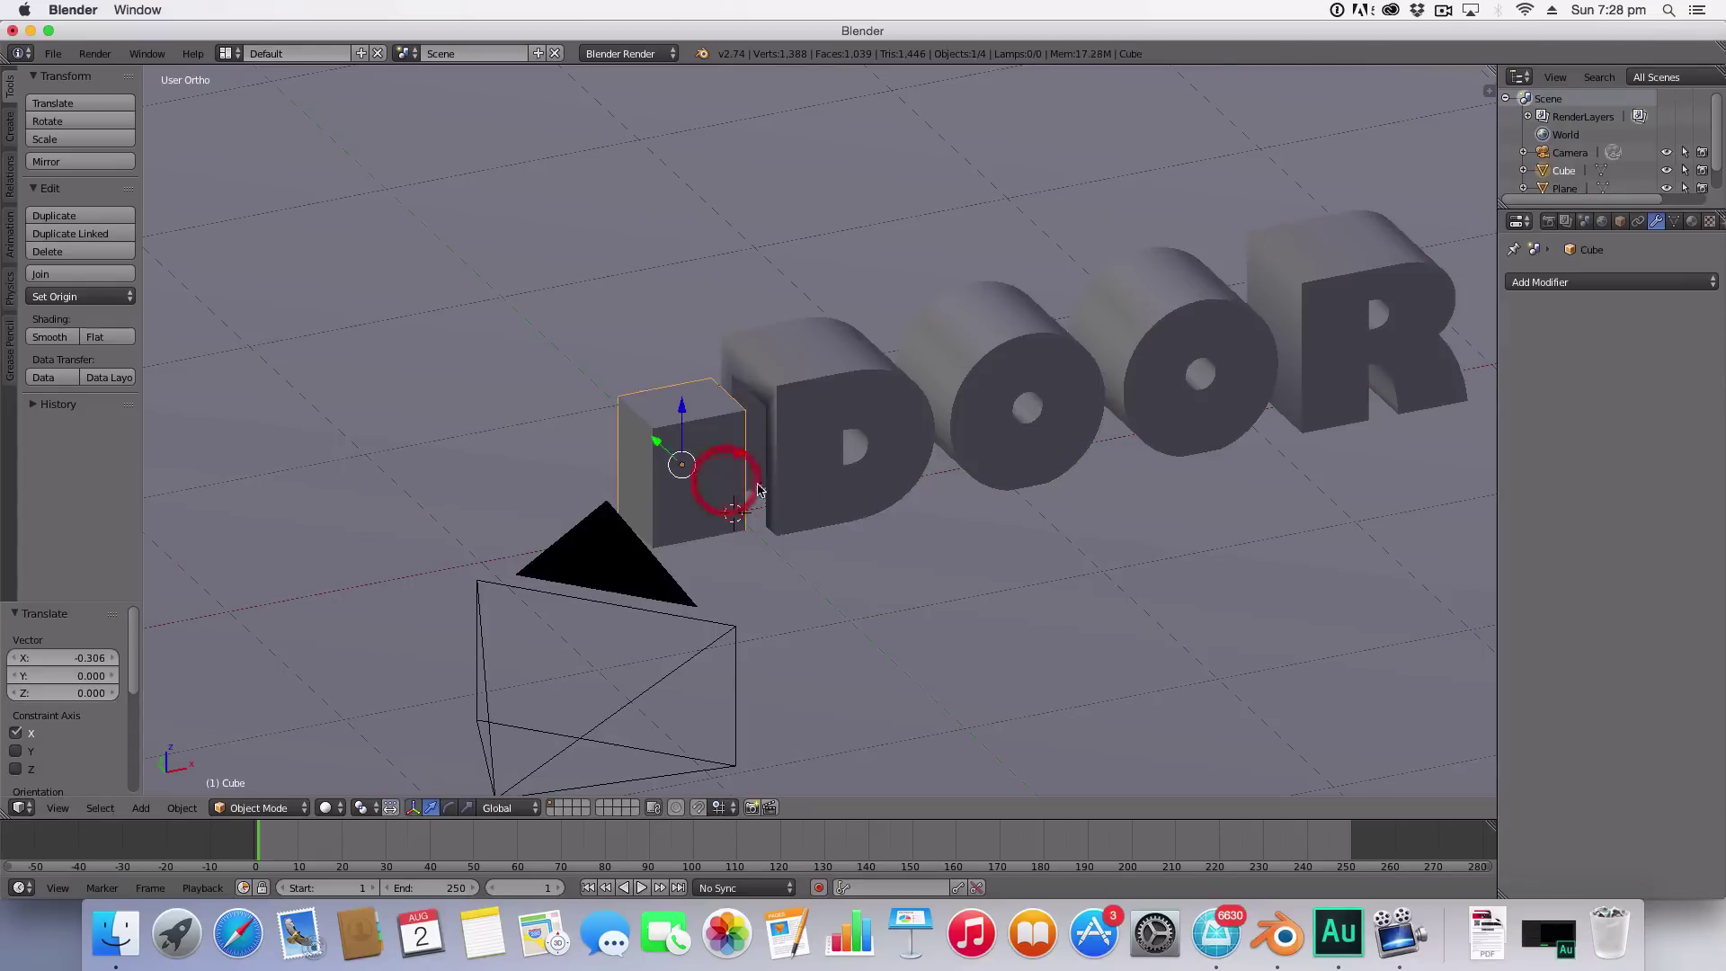
middle_click_drag(682, 467, 1009, 513)
Step: In top wireframe view, flatten the cube along Y and narrow it to 0.634 along X
key("7")
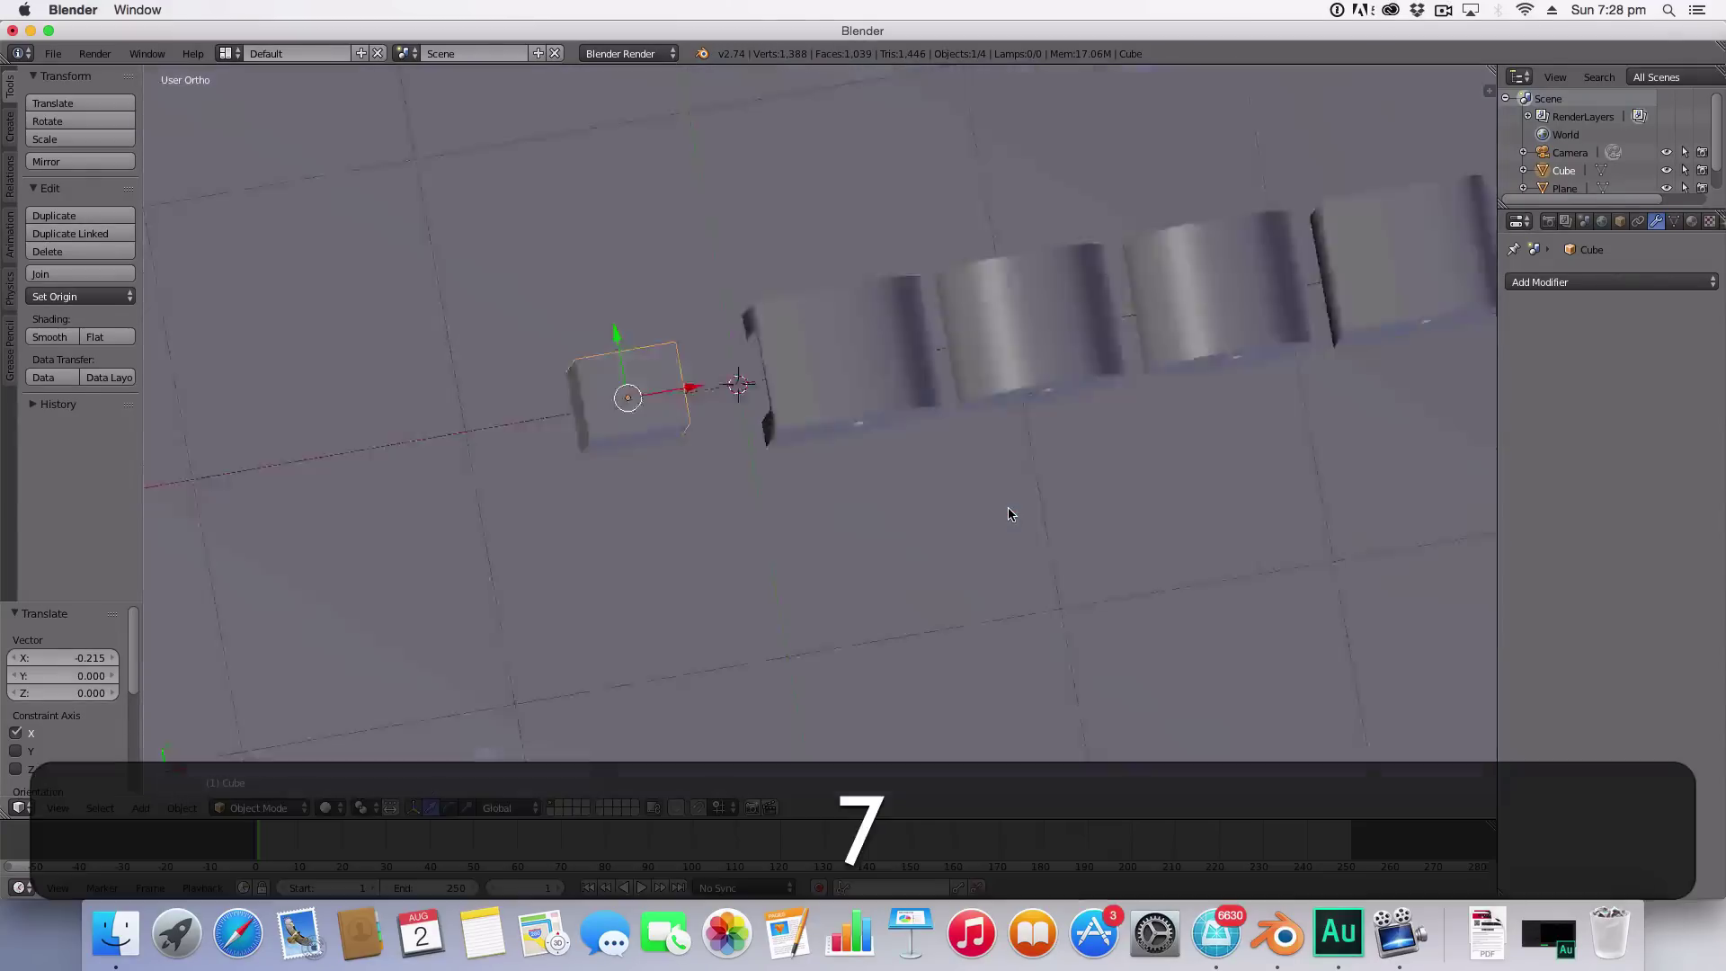
key("z")
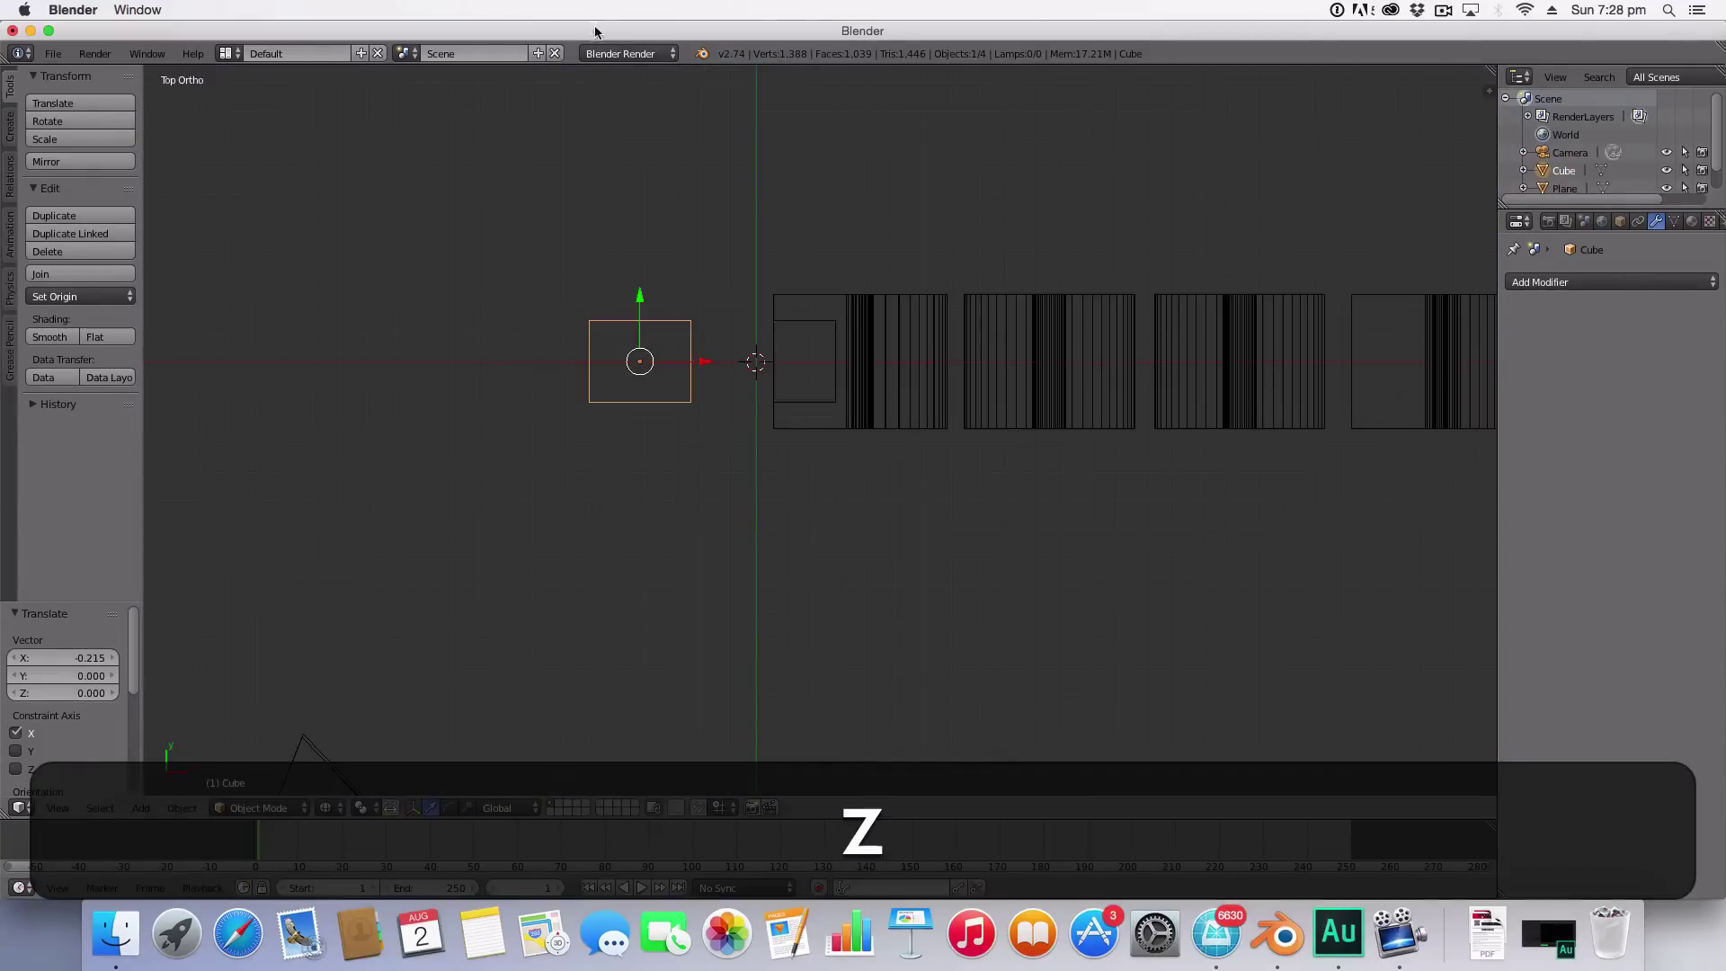
key("s")
key("y")
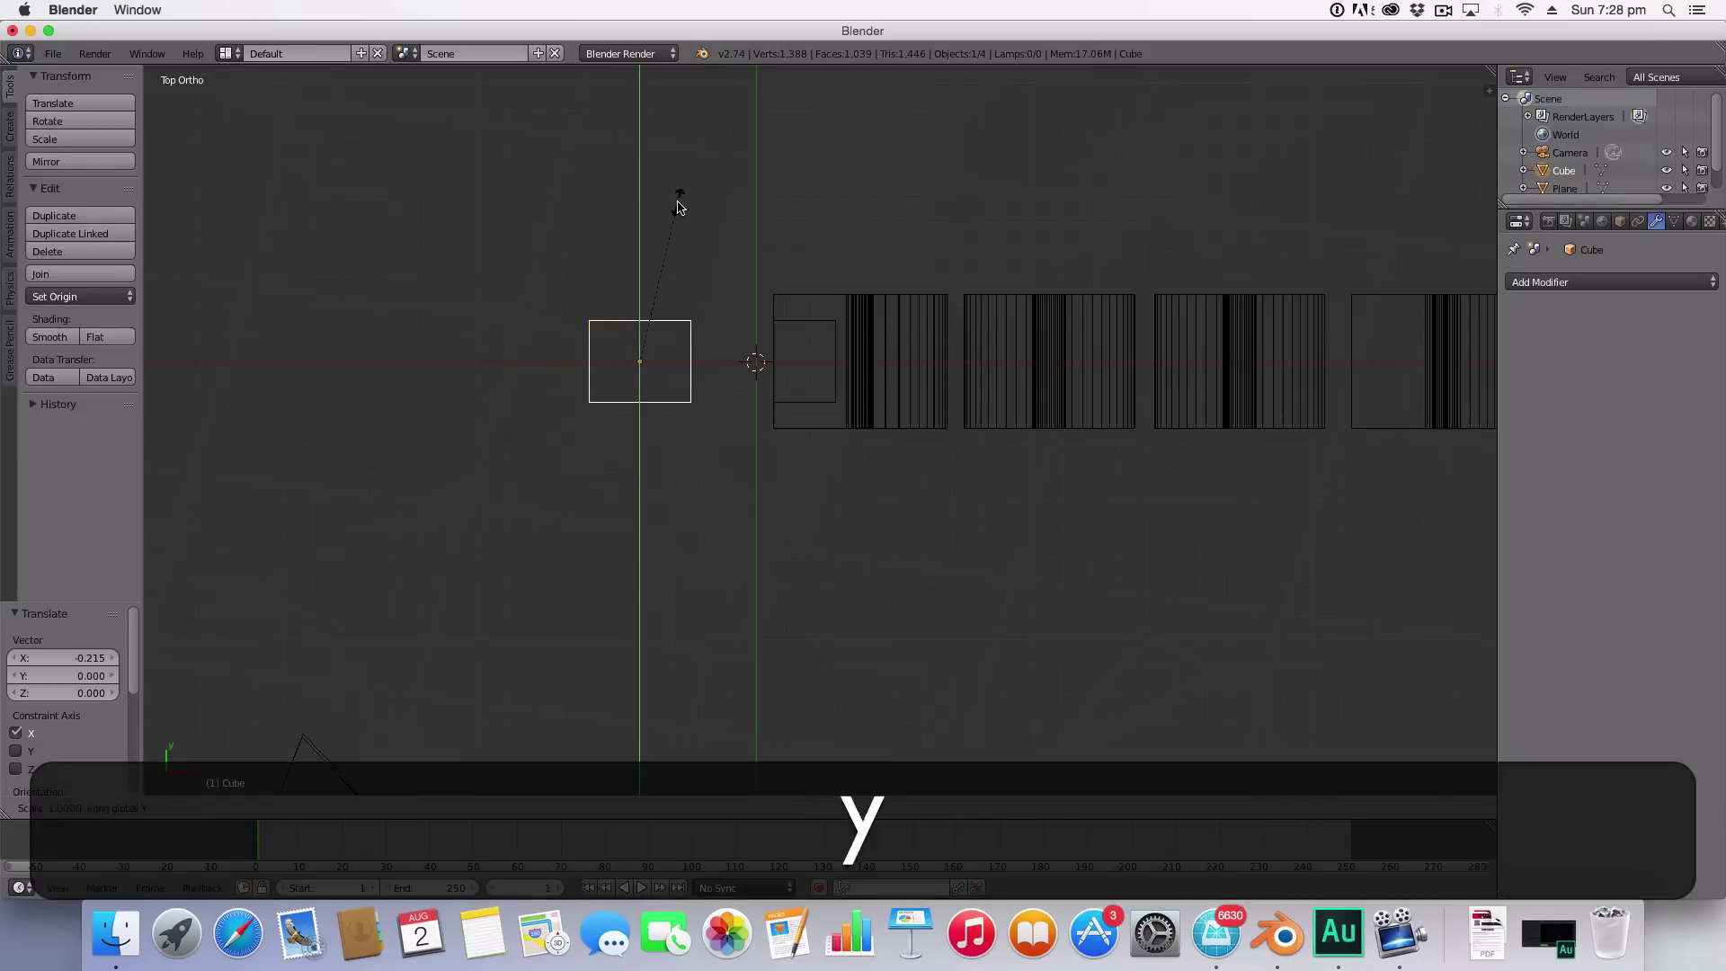
left_click(639, 351)
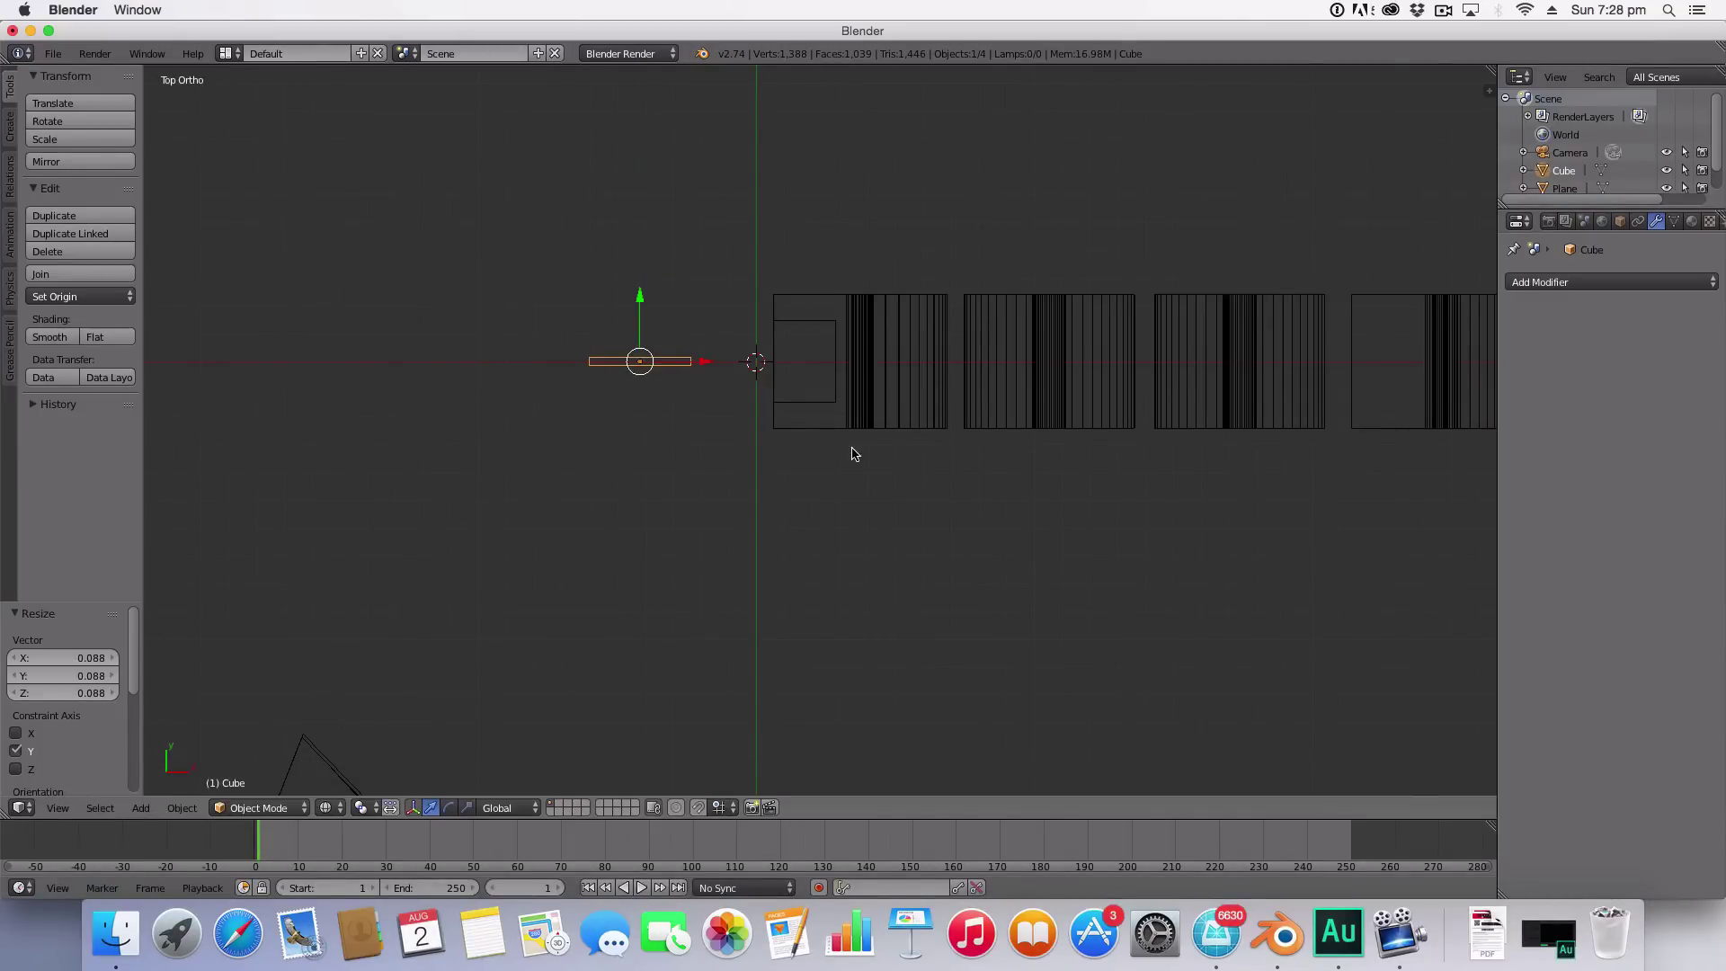
key("s")
key("x")
left_click(760, 423)
Step: Shift the panel along X and Y, then rotate it -16.396° around Z
right_click_drag(710, 364, 713, 364)
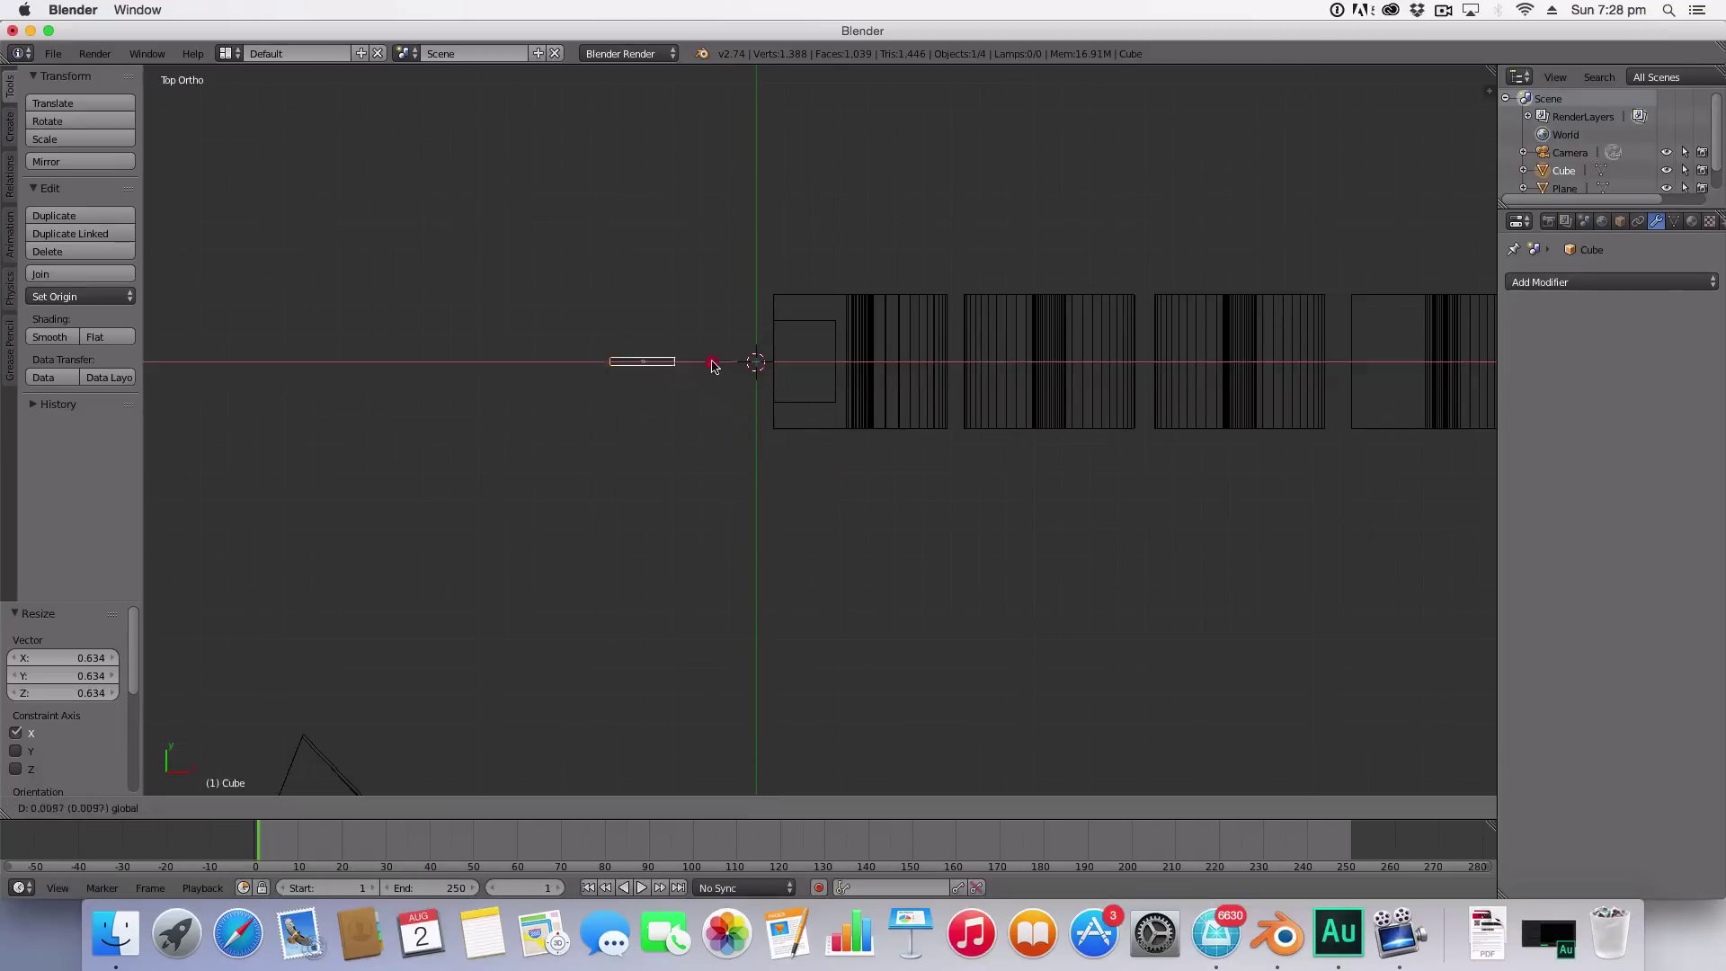
left_click(809, 393)
left_click_drag(745, 305, 742, 243)
key("r")
key("z")
left_click(836, 279)
Step: Nudge the door panel into the doorway and check it through the camera in solid shading
middle_click_drag(742, 243, 898, 270)
key("KP_0")
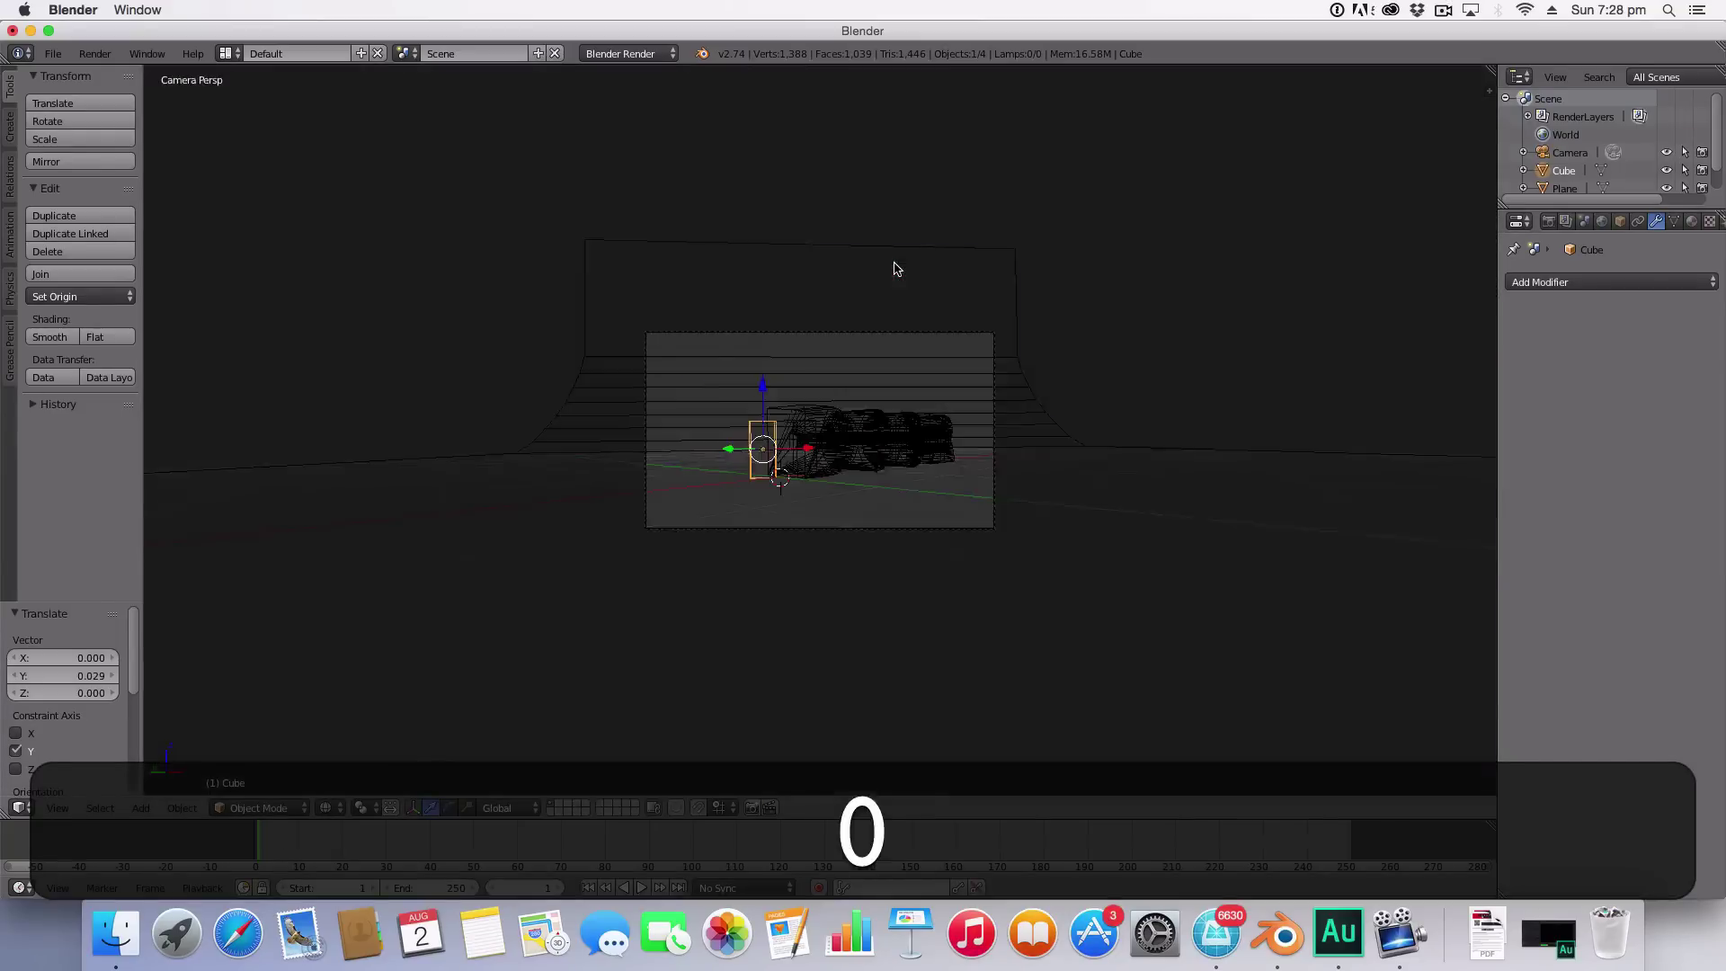
key("z")
scroll(893, 265, "up", 4)
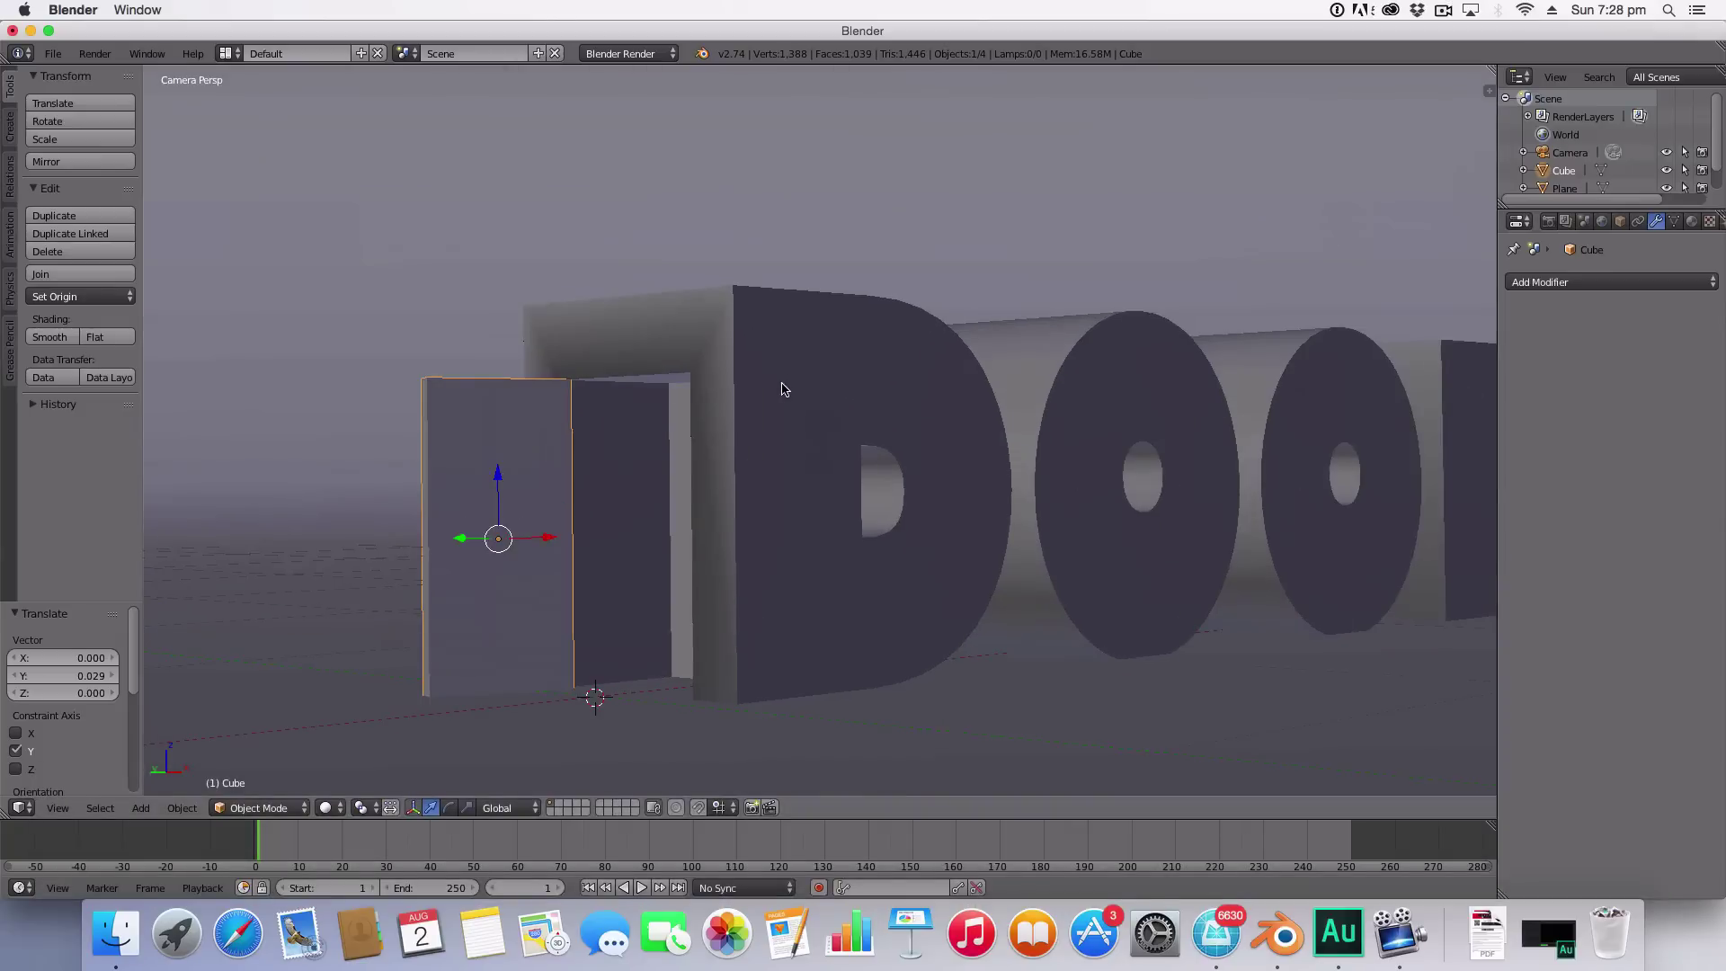
middle_click_drag(781, 389, 909, 446)
Step: Deselect all, add a new plane, raise it along Z, and scale it to 1.259
key("a")
key("shift+a")
mouse_move(909, 446)
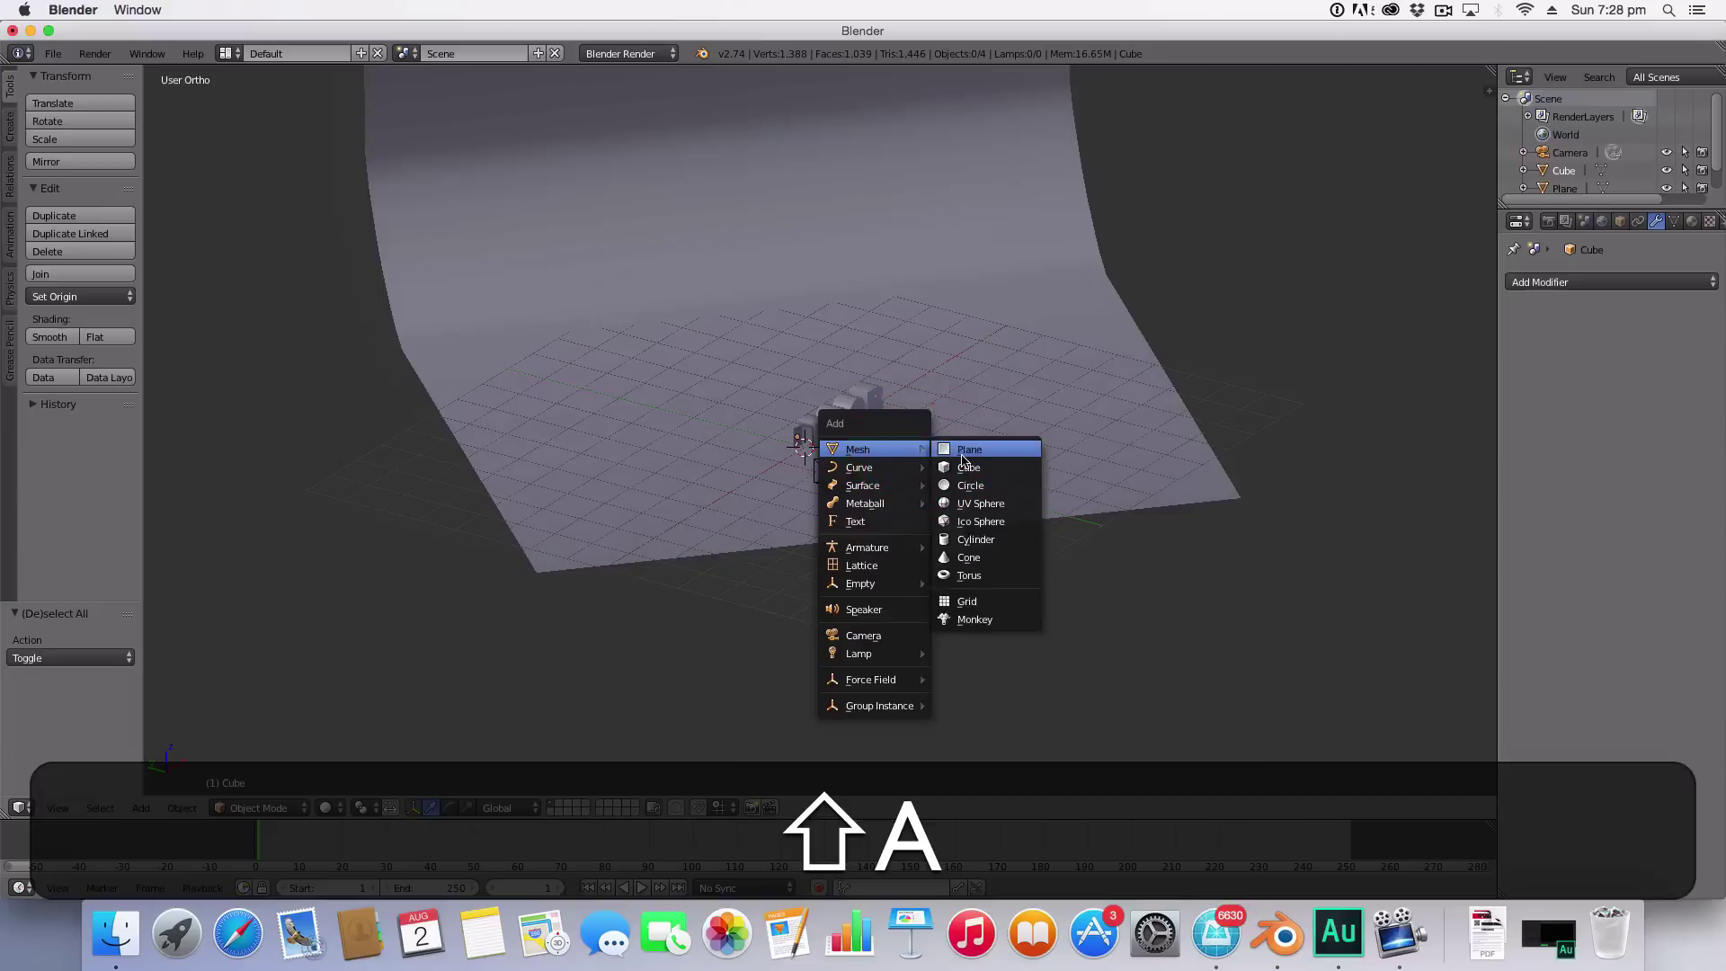
left_click(962, 457)
left_click_drag(804, 389, 757, 295)
key("s")
left_click(902, 319)
Step: Tilt the plane around X, ending at -16.735°, then switch to top view
middle_click_drag(954, 329, 836, 581)
key("KP_1")
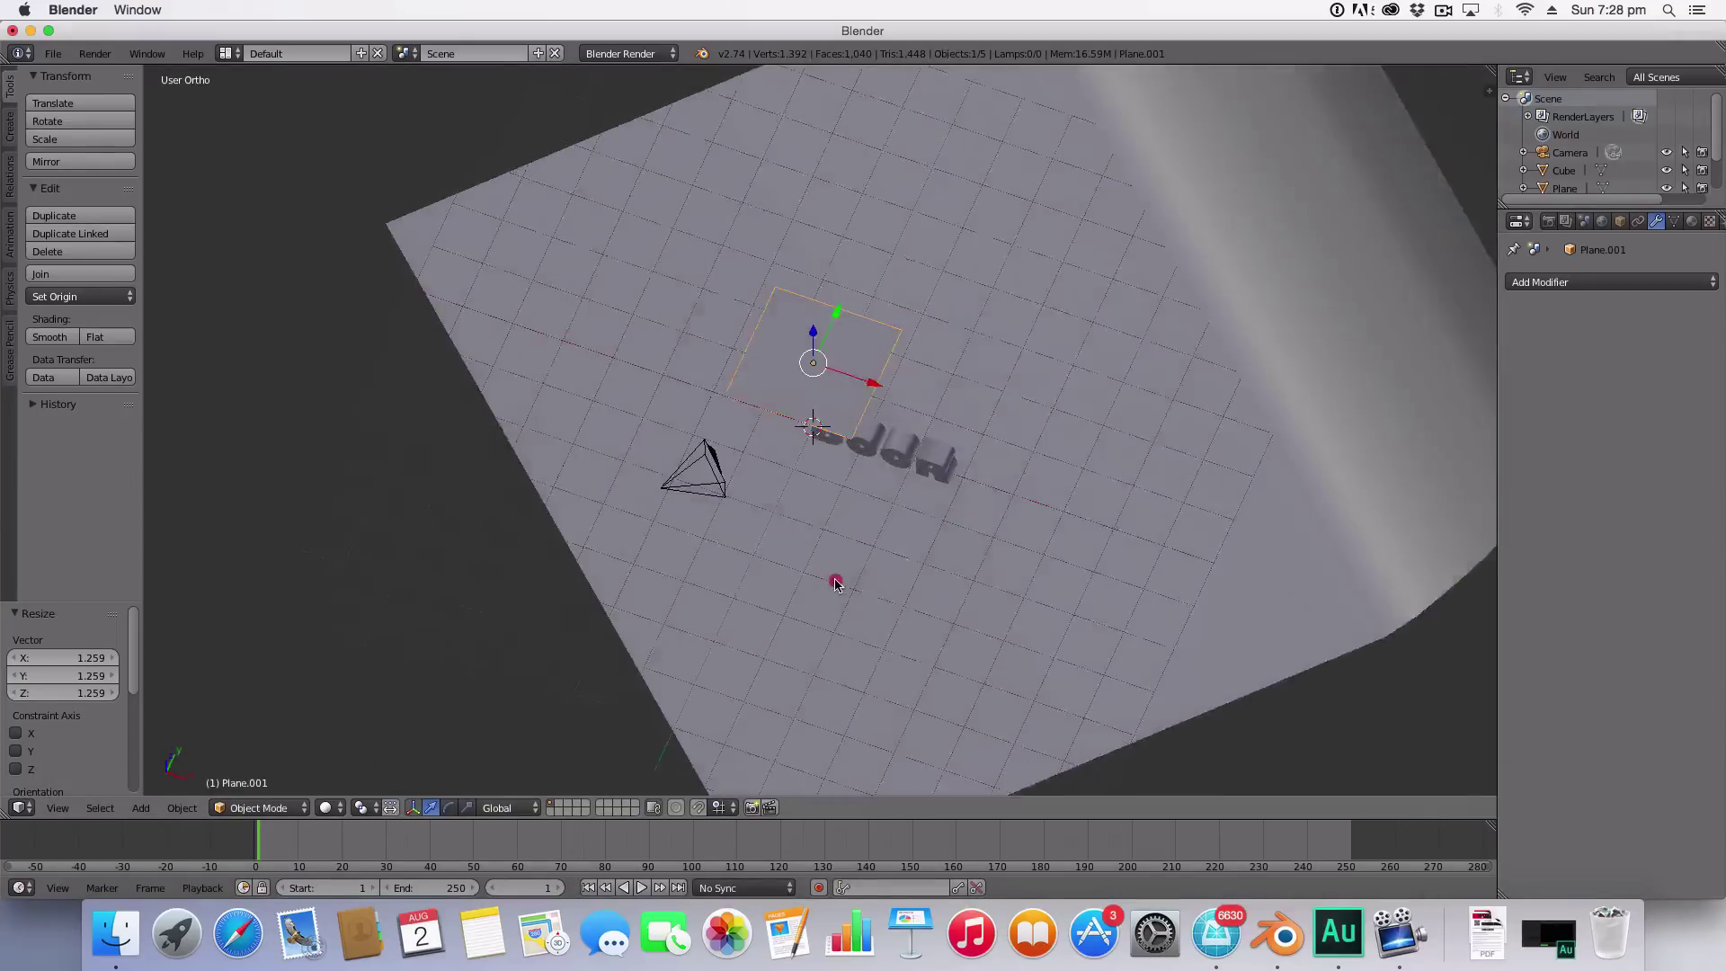
key("r")
key("x")
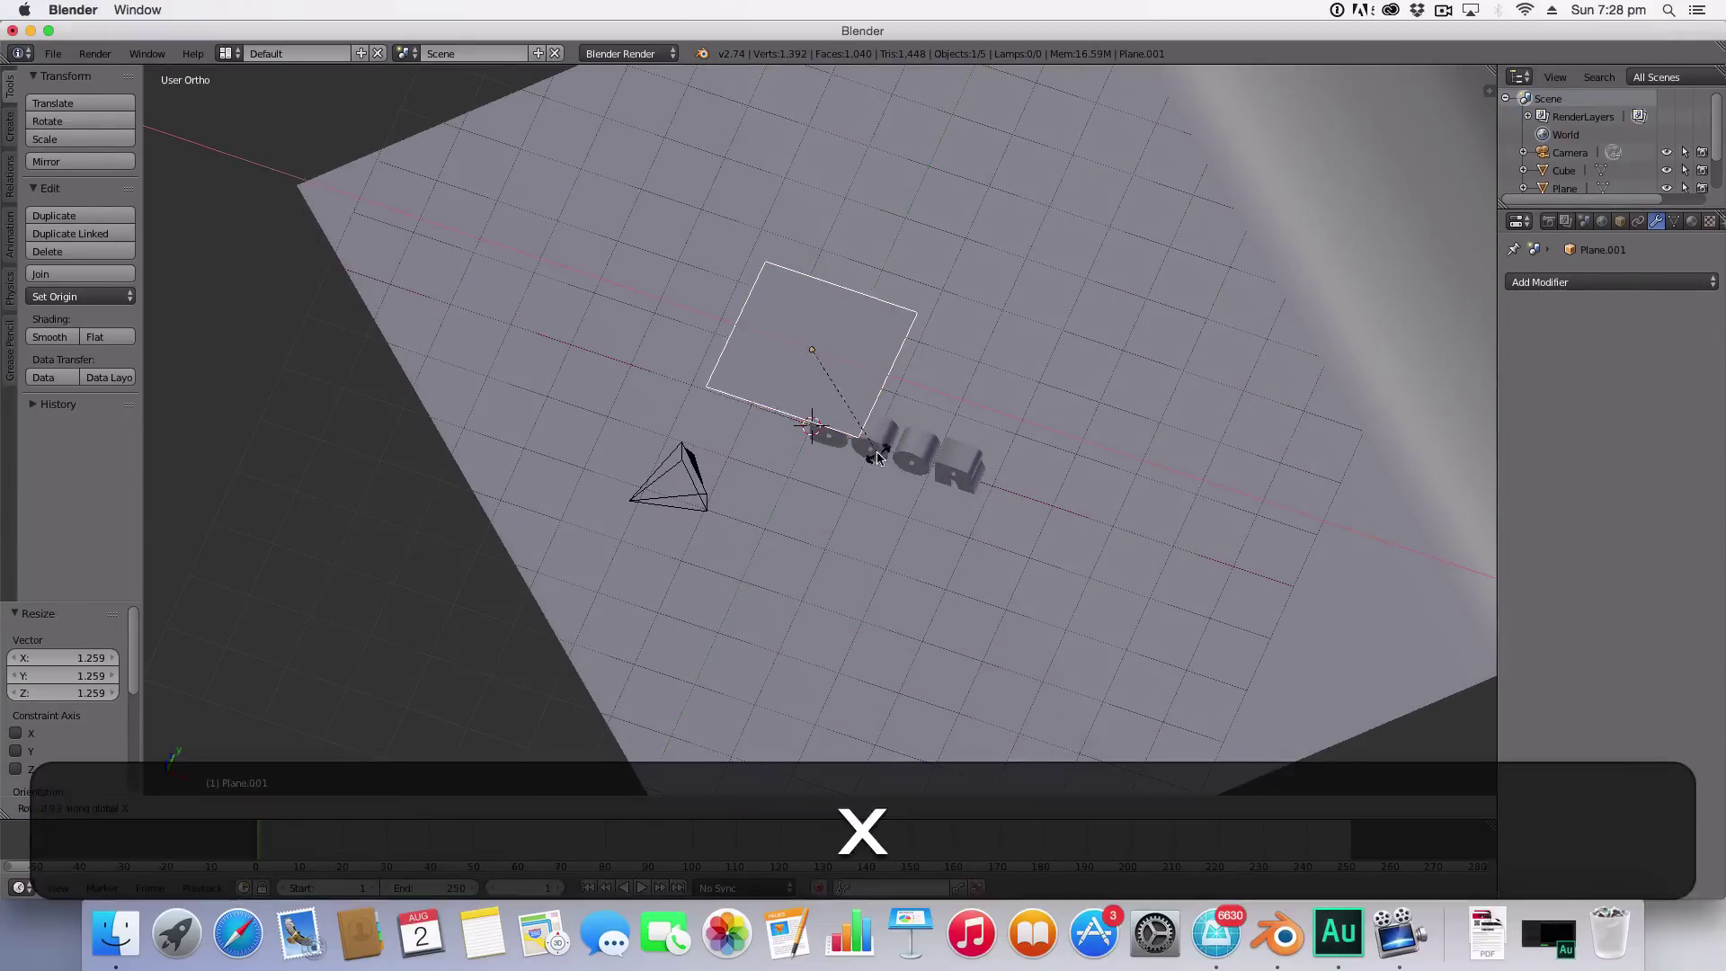
left_click(890, 333)
middle_click_drag(1100, 388, 1038, 304)
key("r")
key("x")
left_click(1060, 373)
middle_click_drag(1061, 376, 1100, 432)
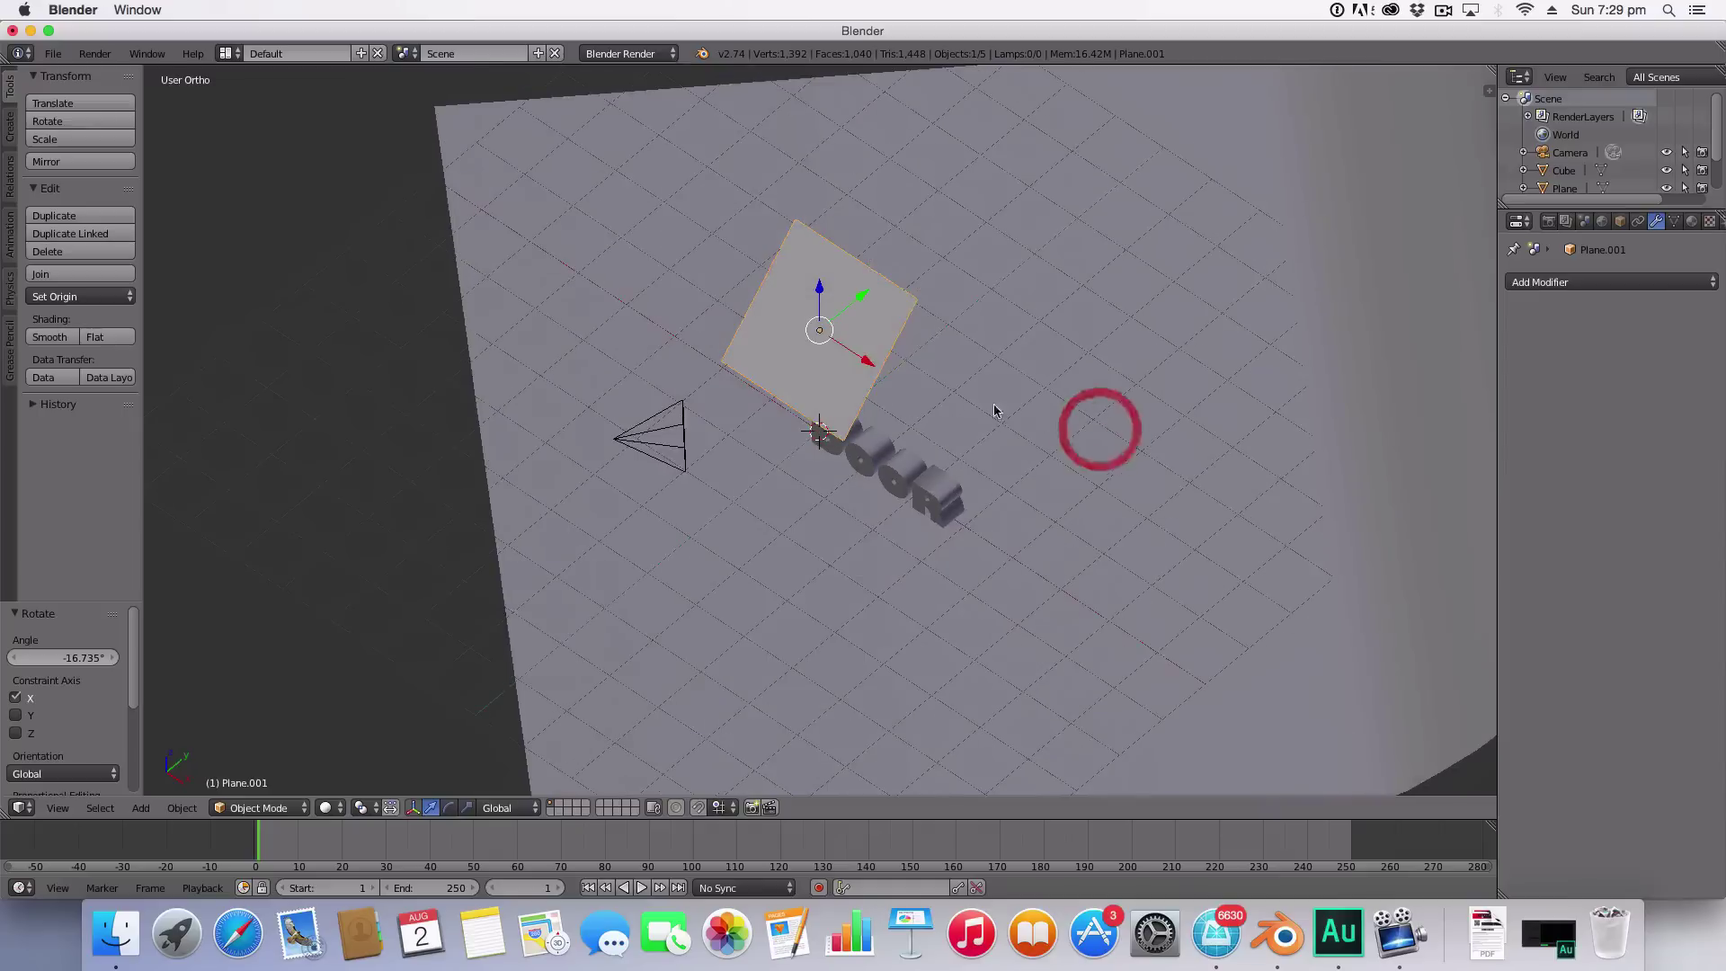
key("KP_7")
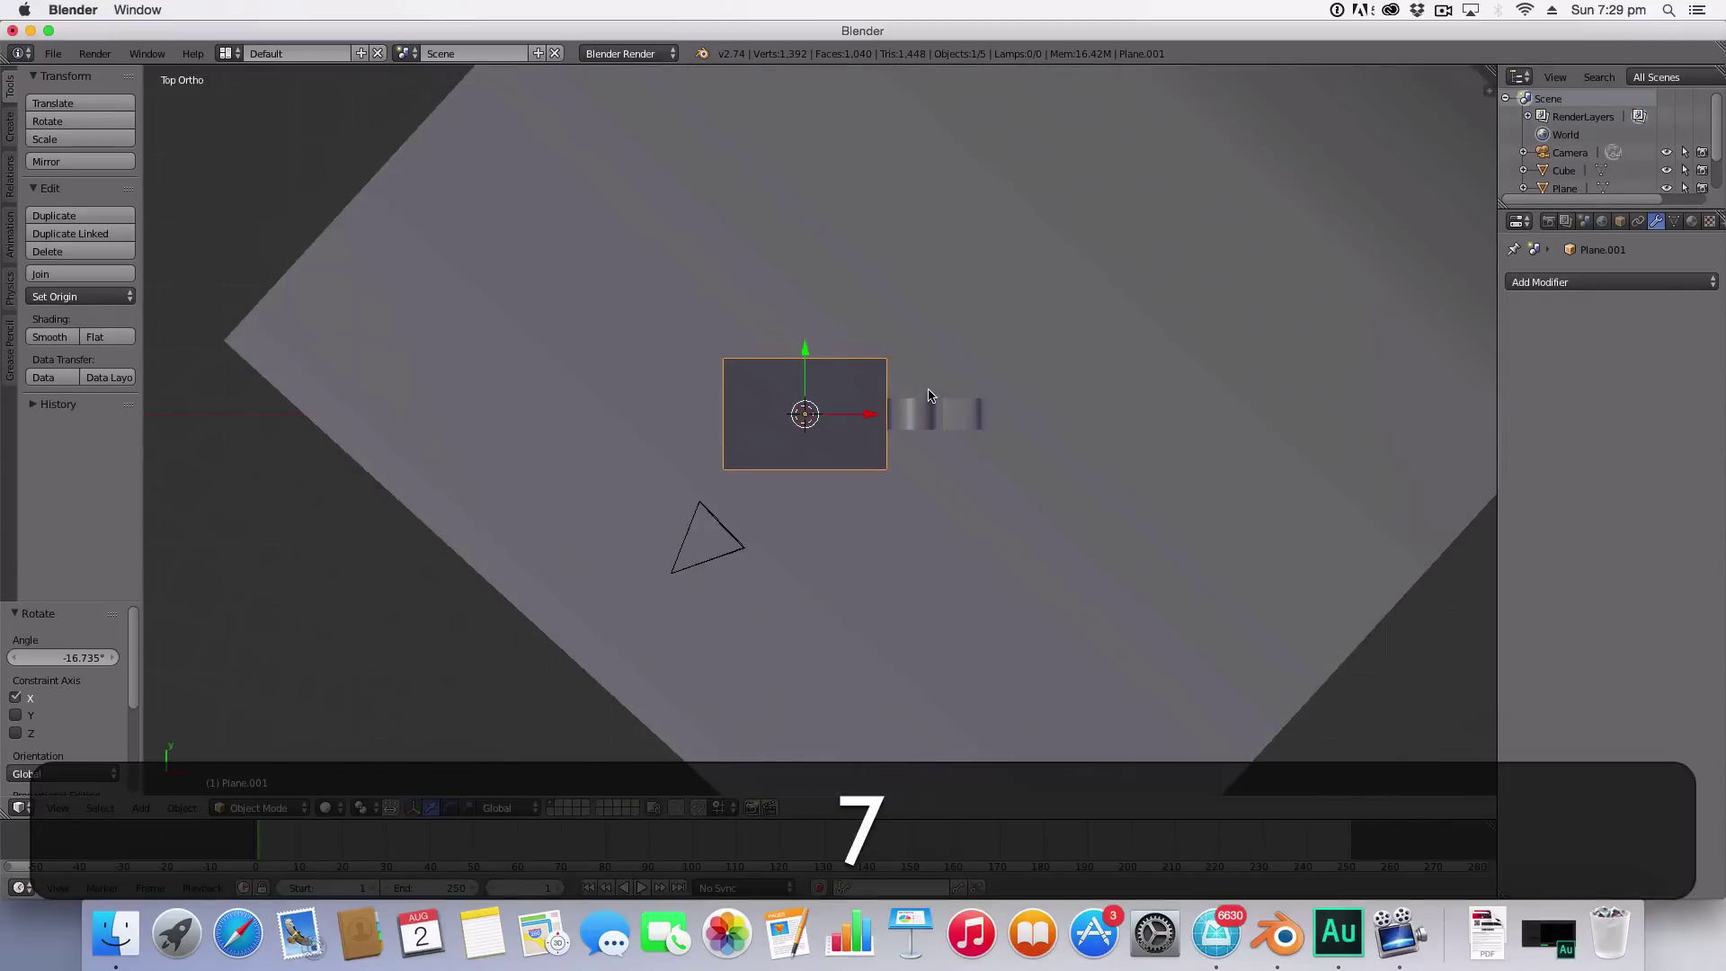
Step: Place the plane in front of the text, then duplicate it, moving the copy up-left and rotating it around Z
key("g")
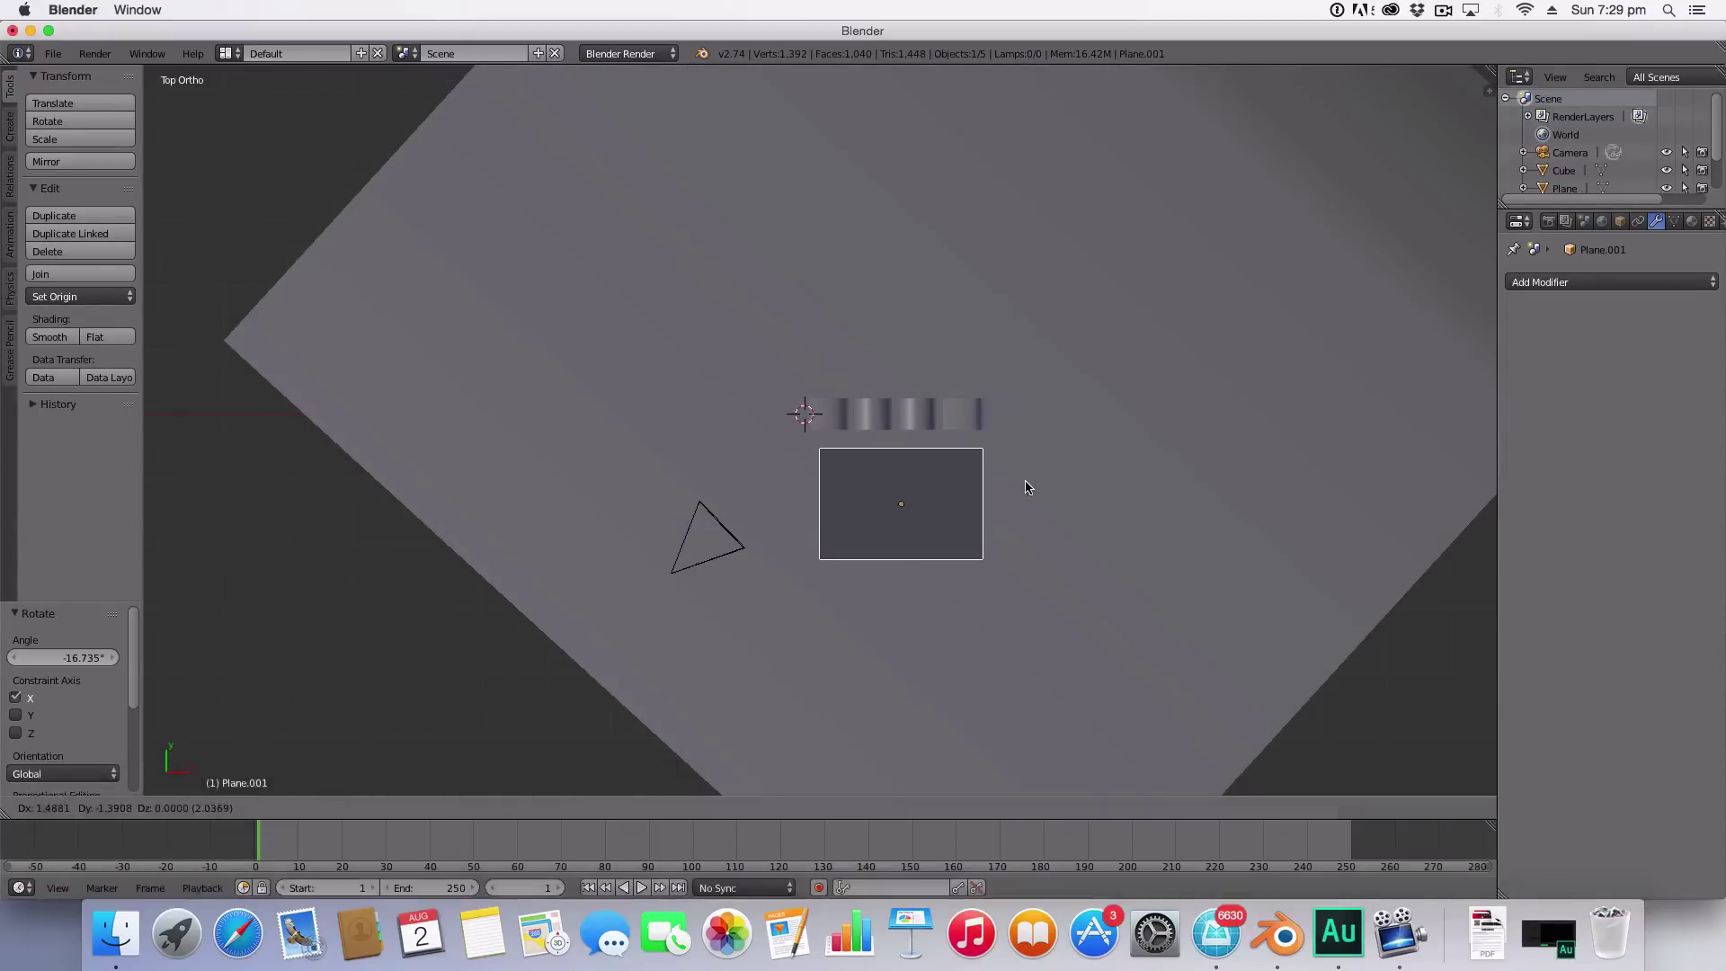
left_click(1027, 488)
key("shift+d")
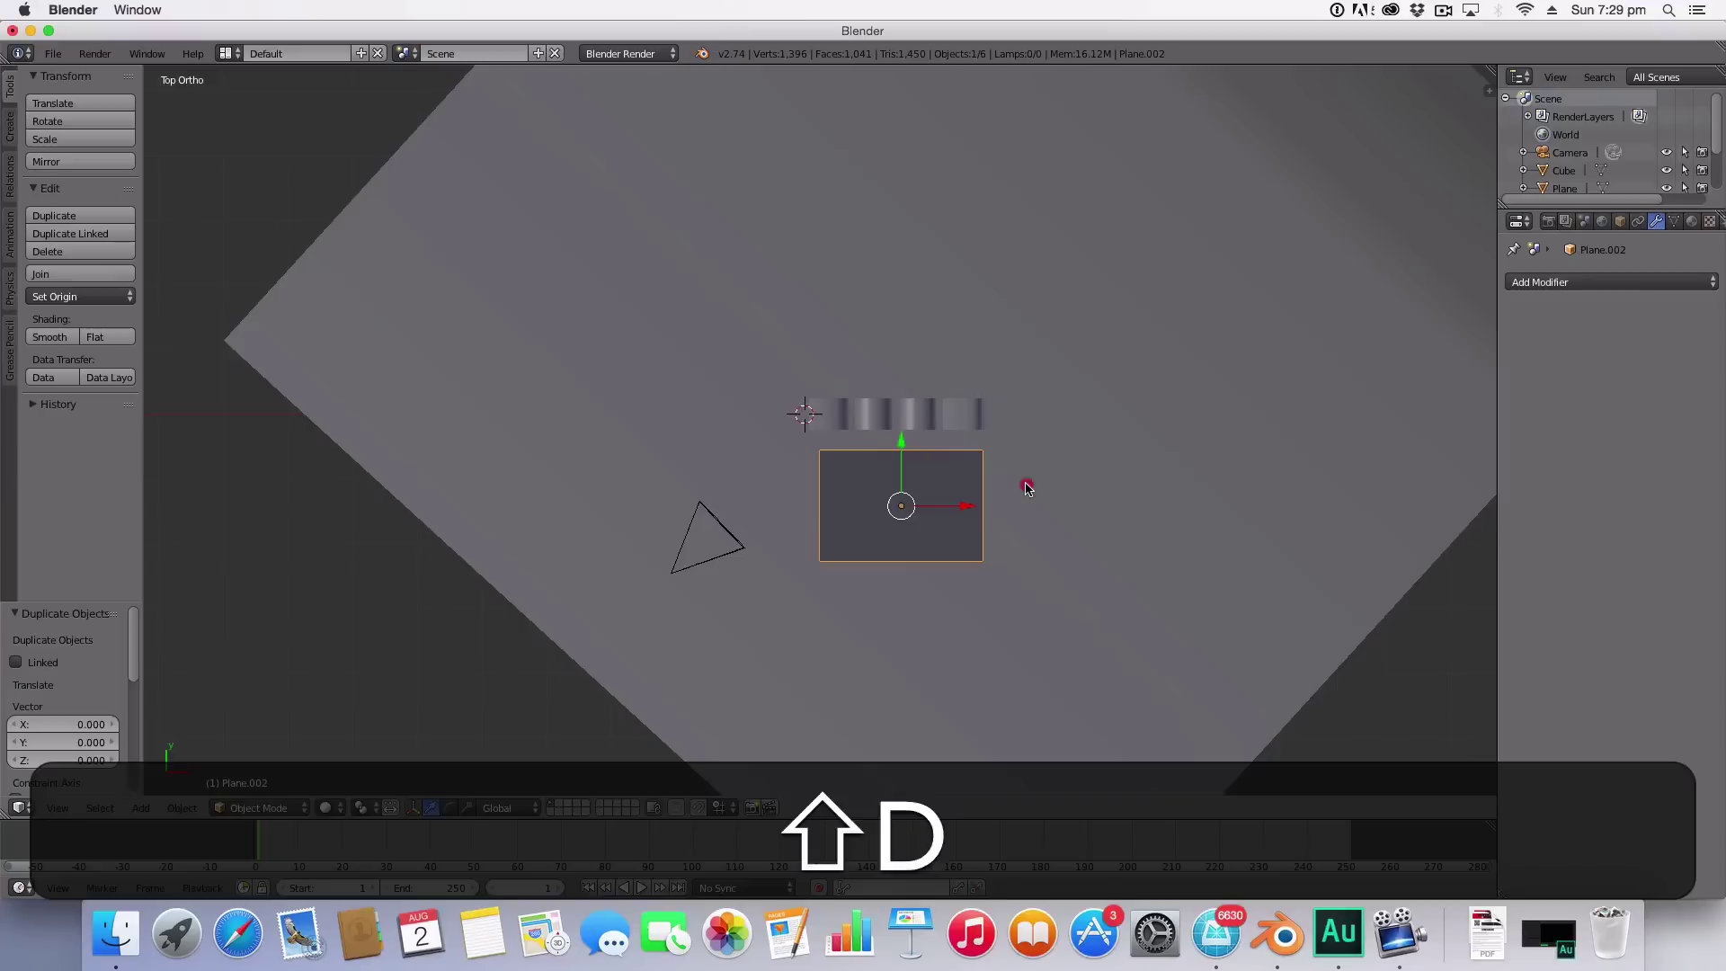
left_click(1027, 488)
key("g")
left_click(790, 328)
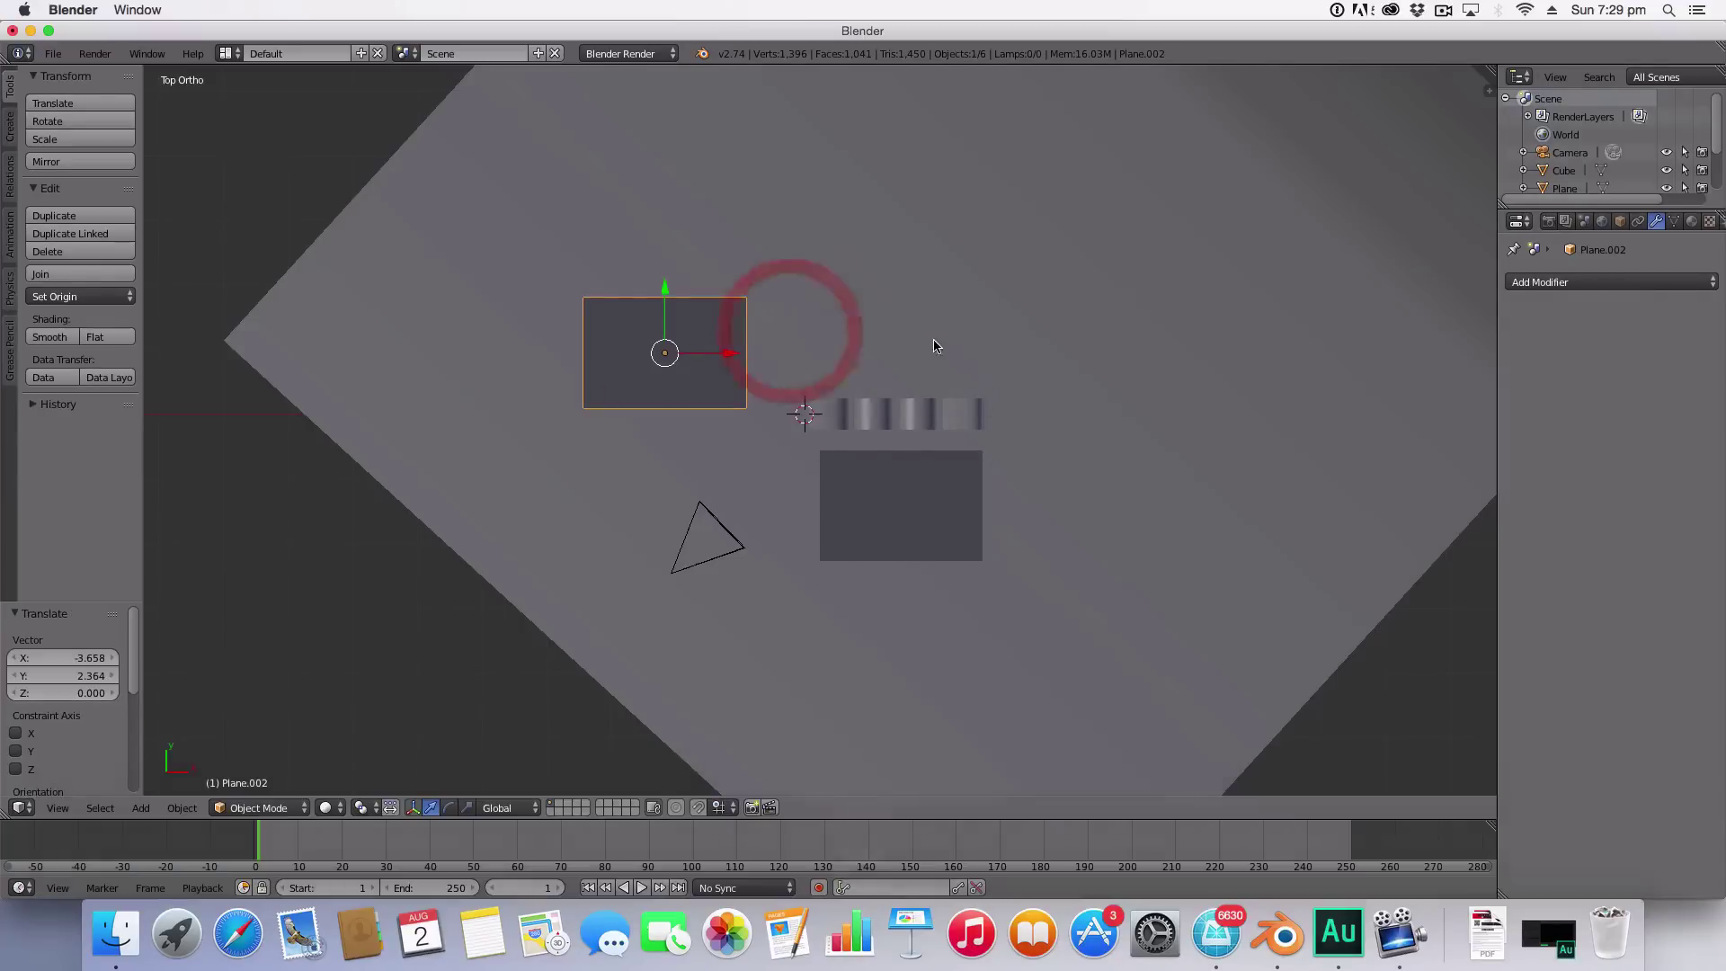
key("r")
key("z")
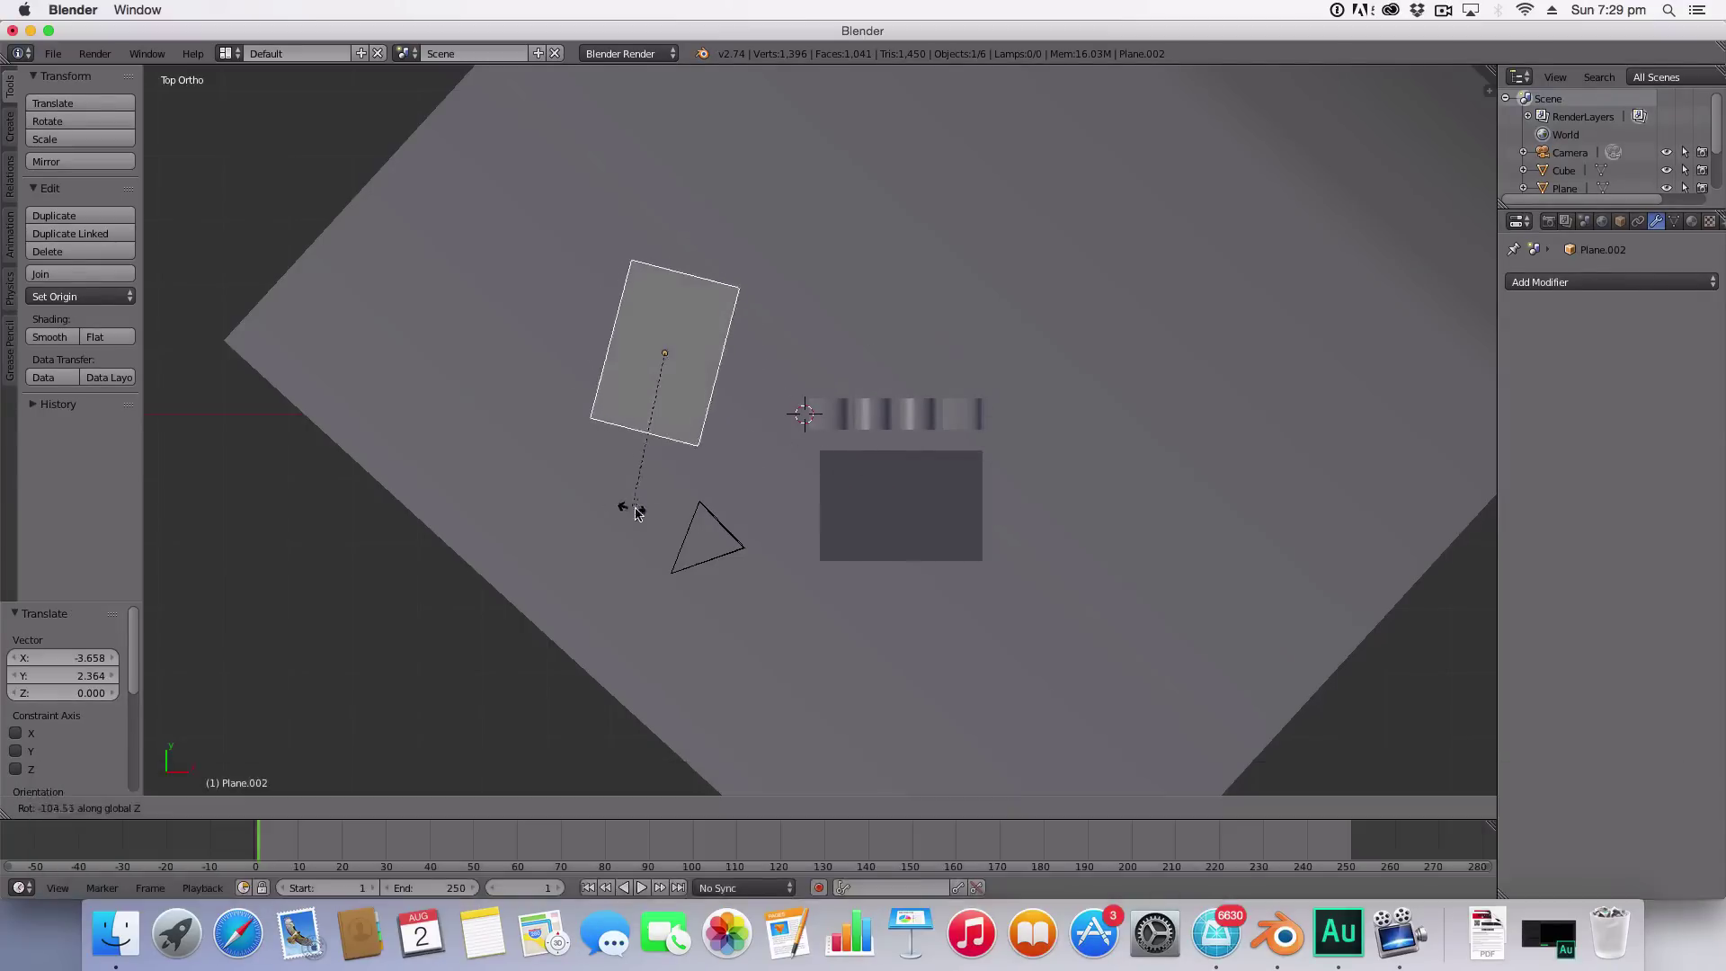
left_click(672, 506)
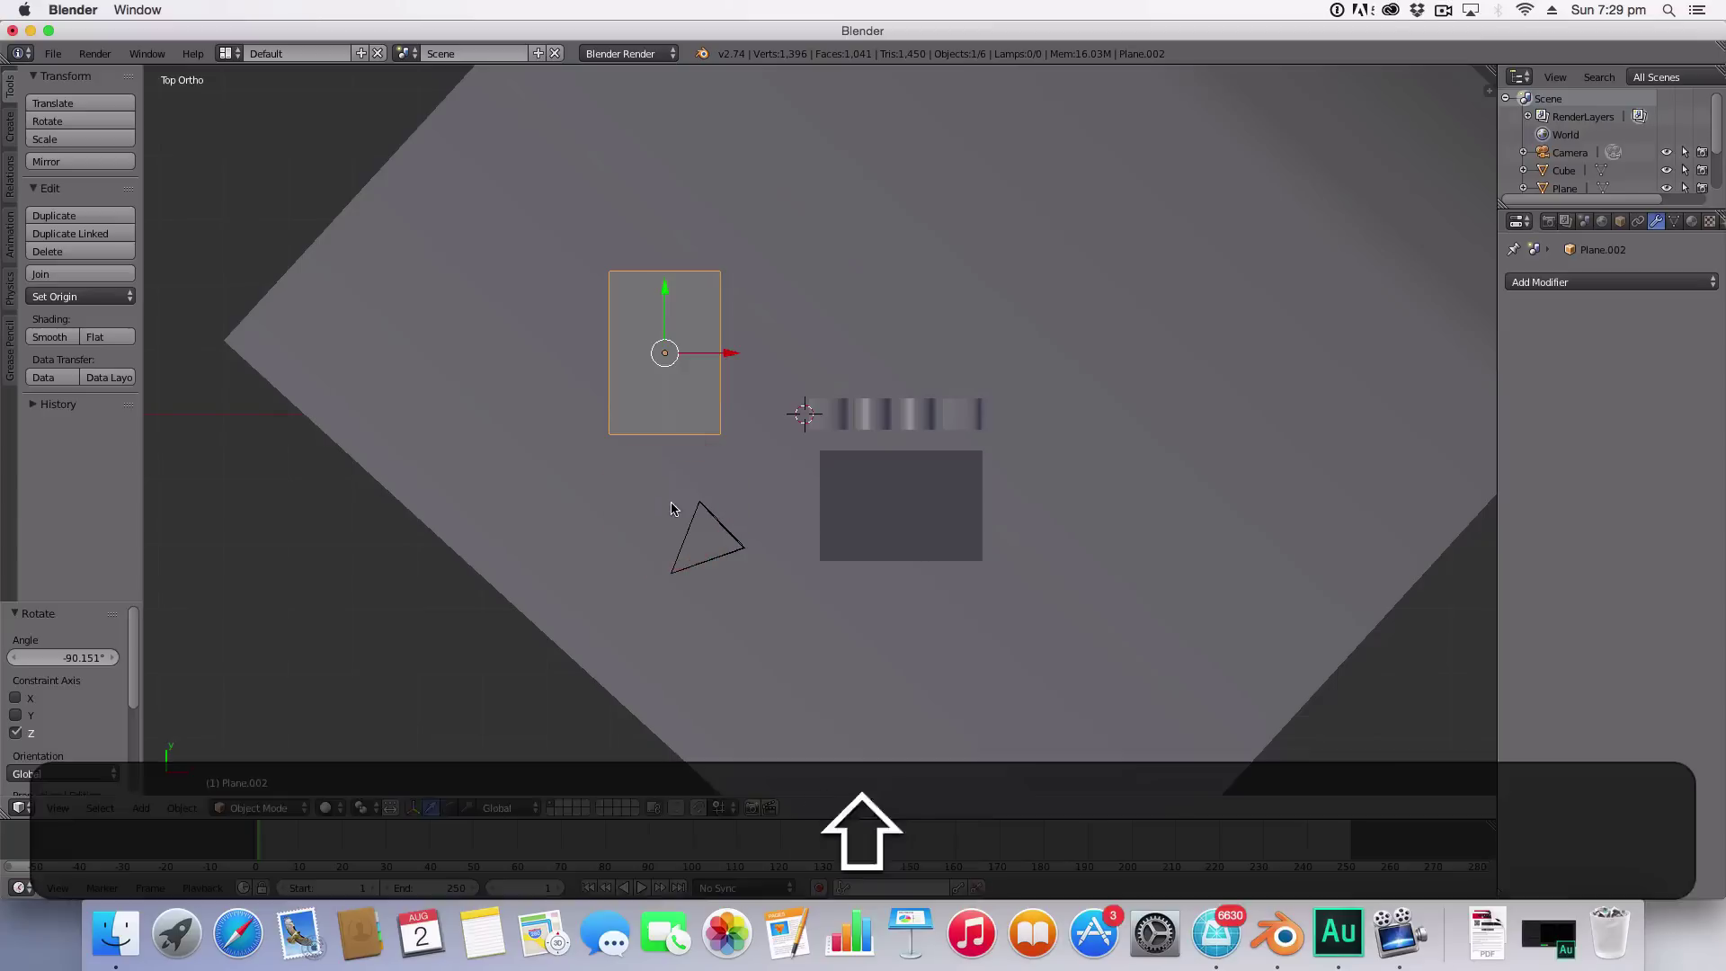
Step: Duplicate the rotated plane again and scale the third copy to 0.752
key("shift+d")
left_click(671, 507)
key("g")
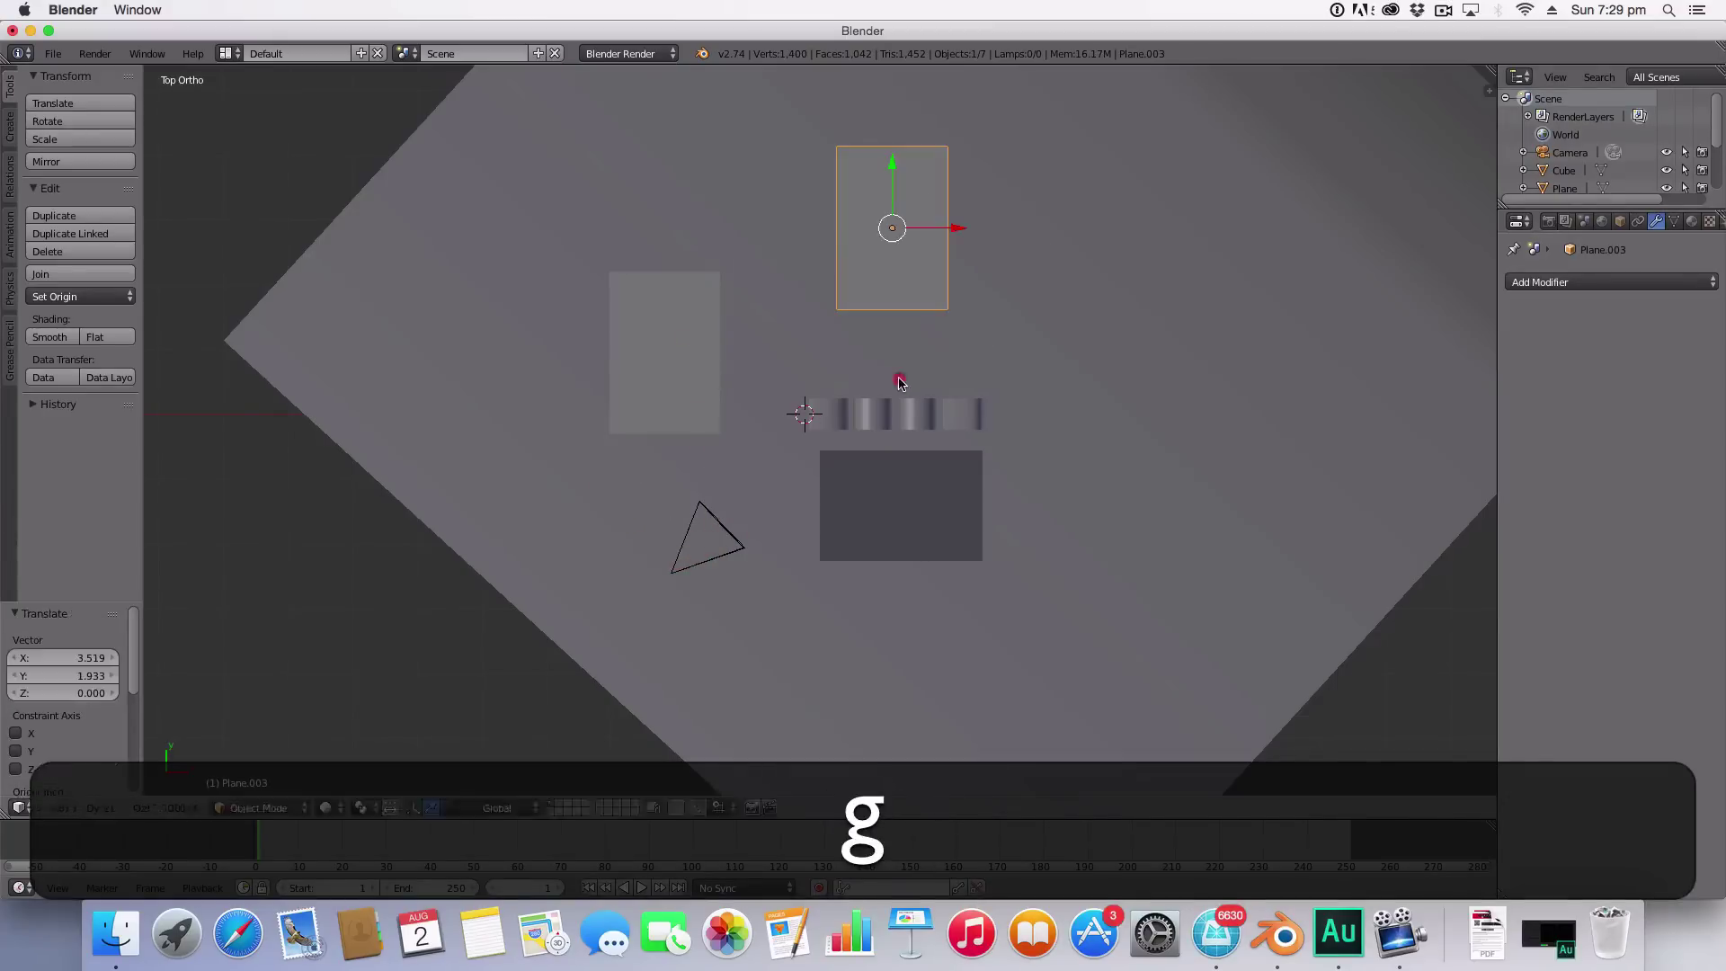
key("s")
left_click(1134, 351)
key("r")
key("z")
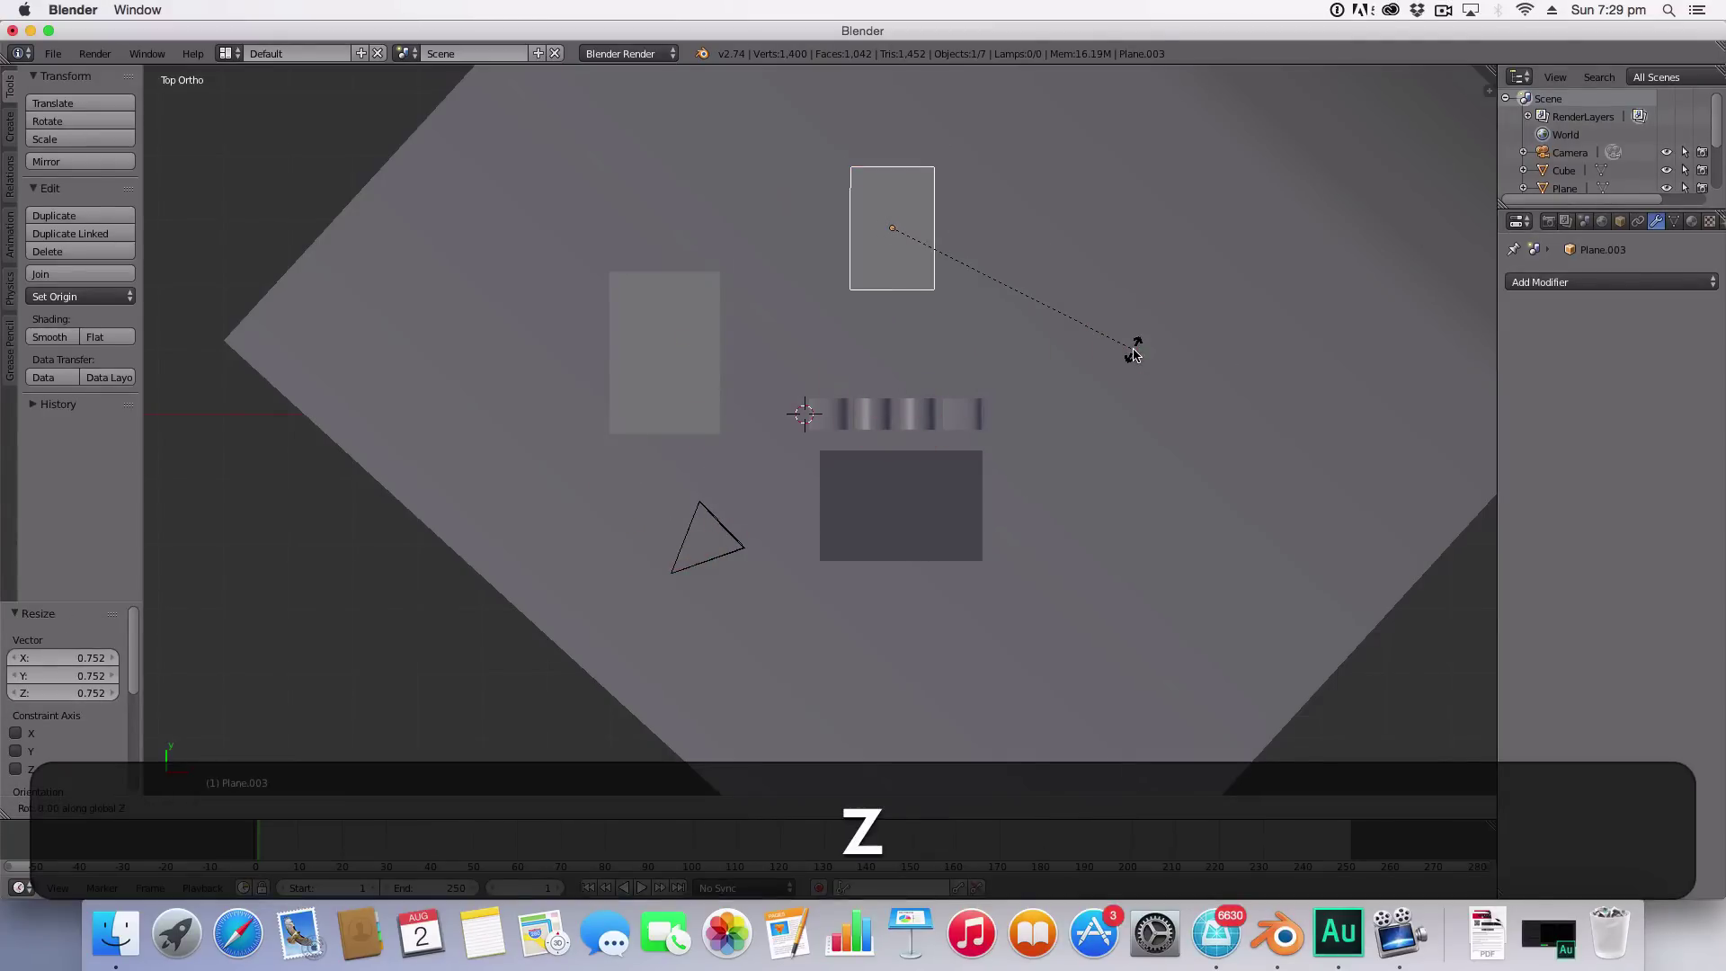
left_click(955, 404)
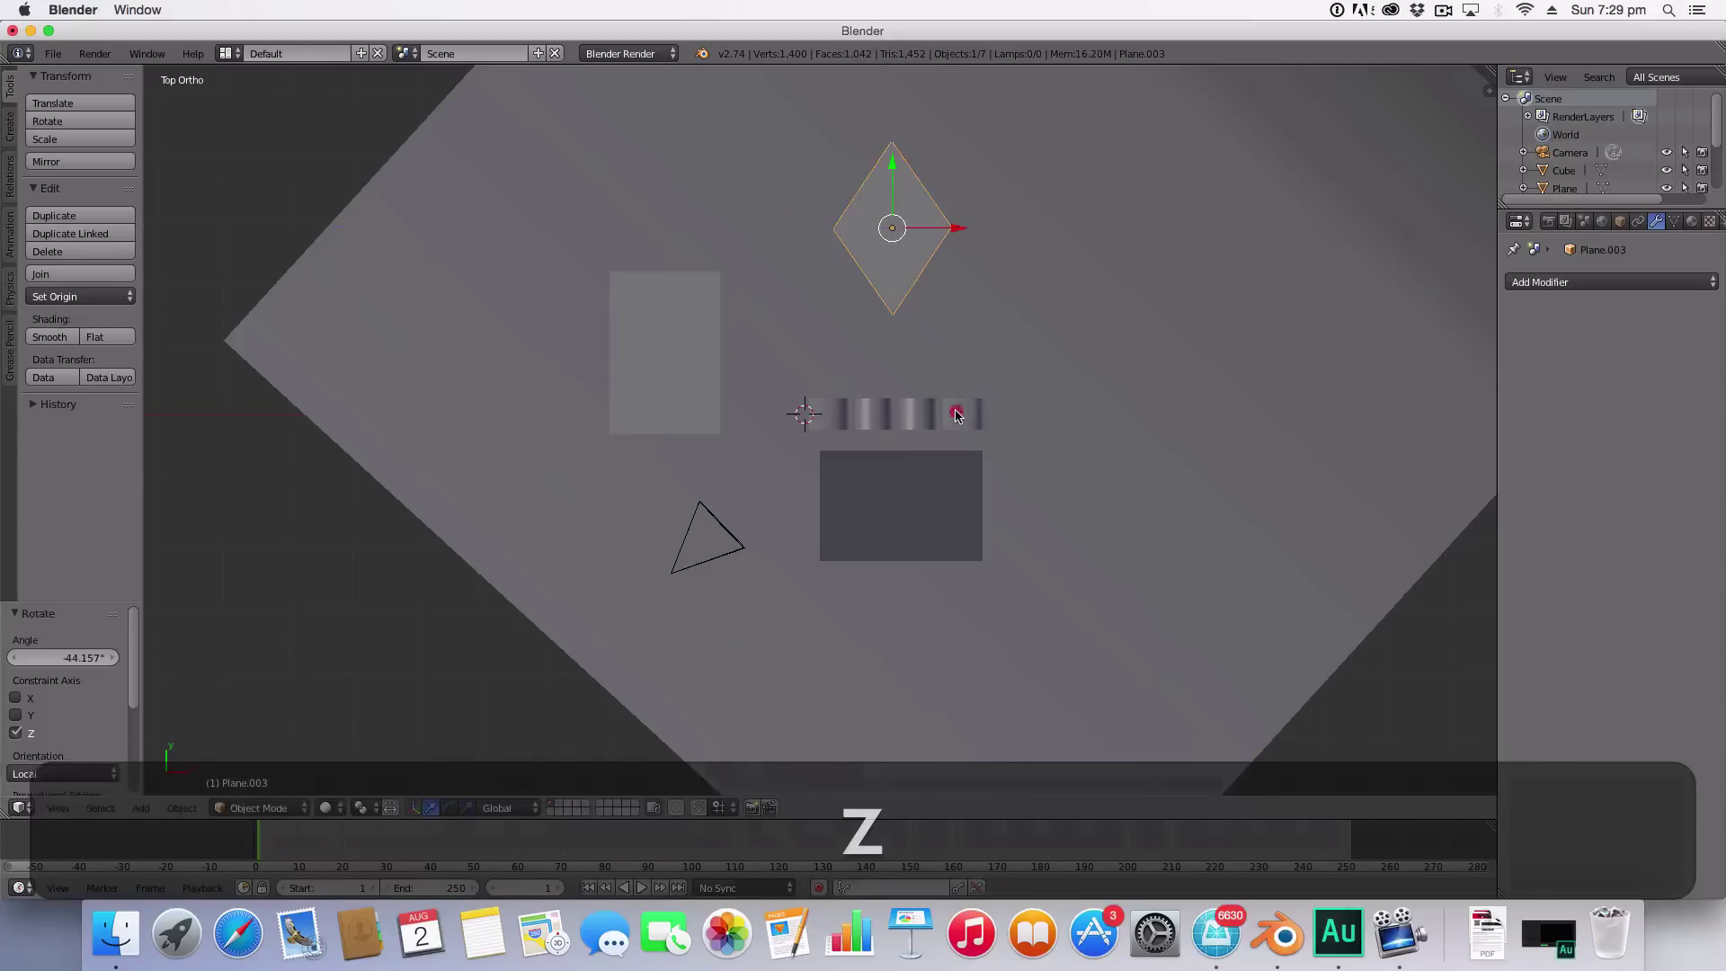
key("super+z")
Step: Rotate the small plane around Z and reposition it in top view
middle_click_drag(998, 400, 1086, 267)
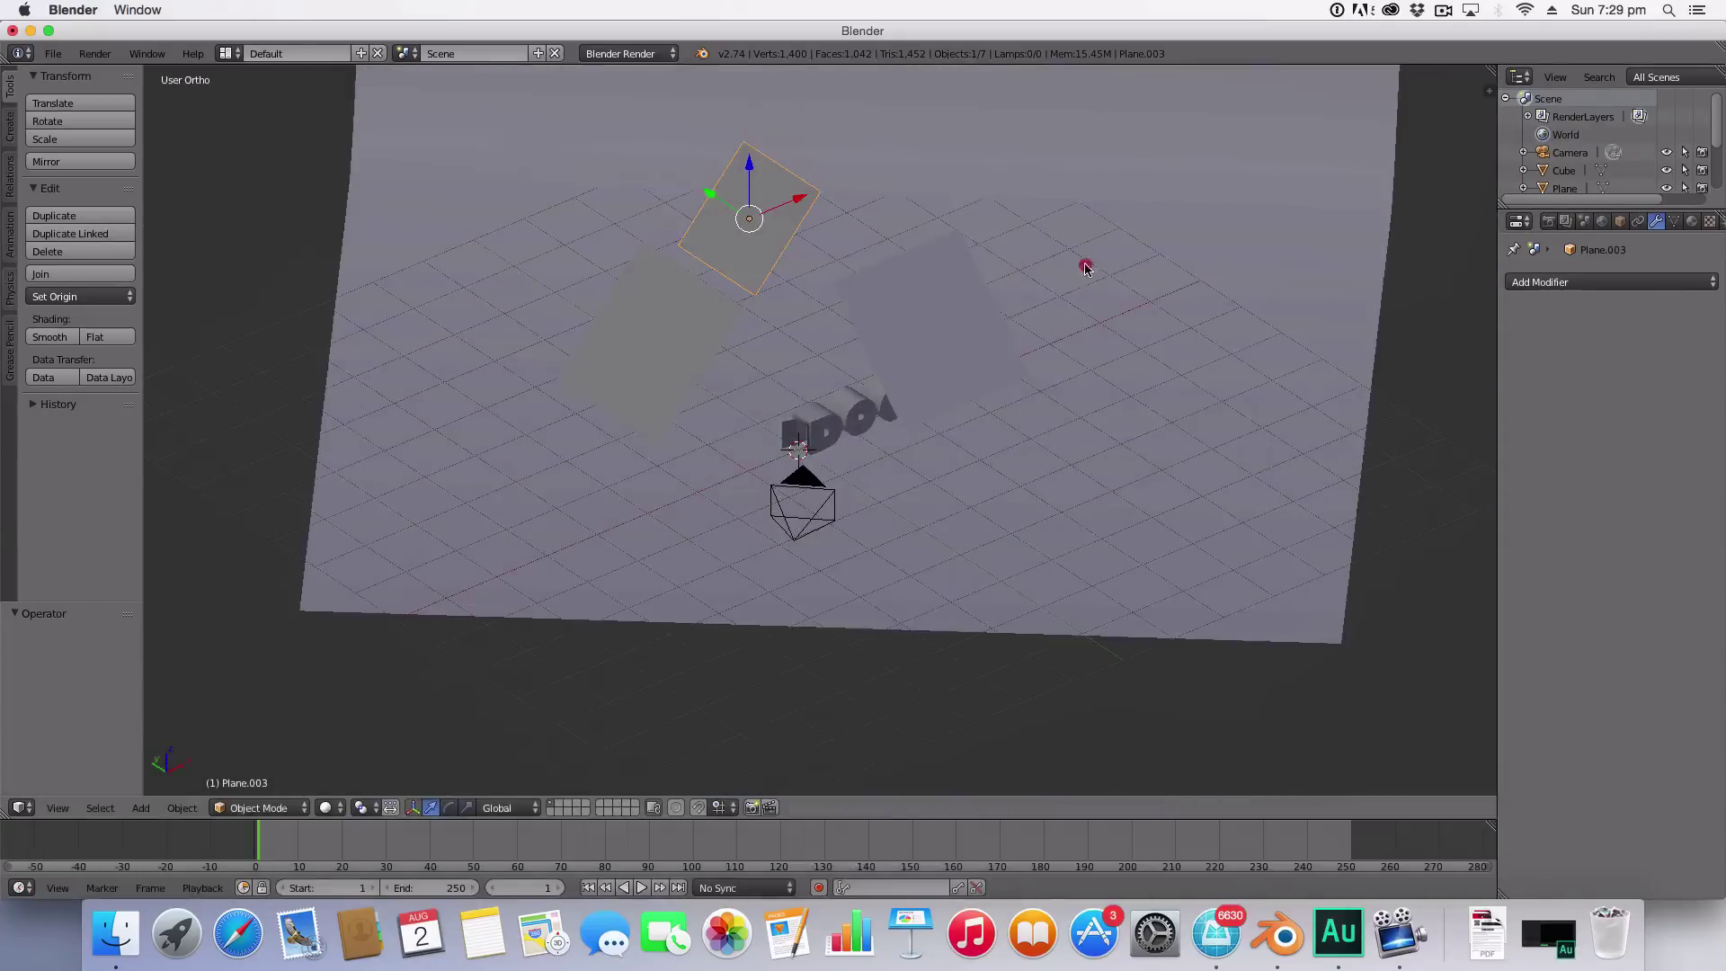
key("r")
key("z")
left_click(710, 288)
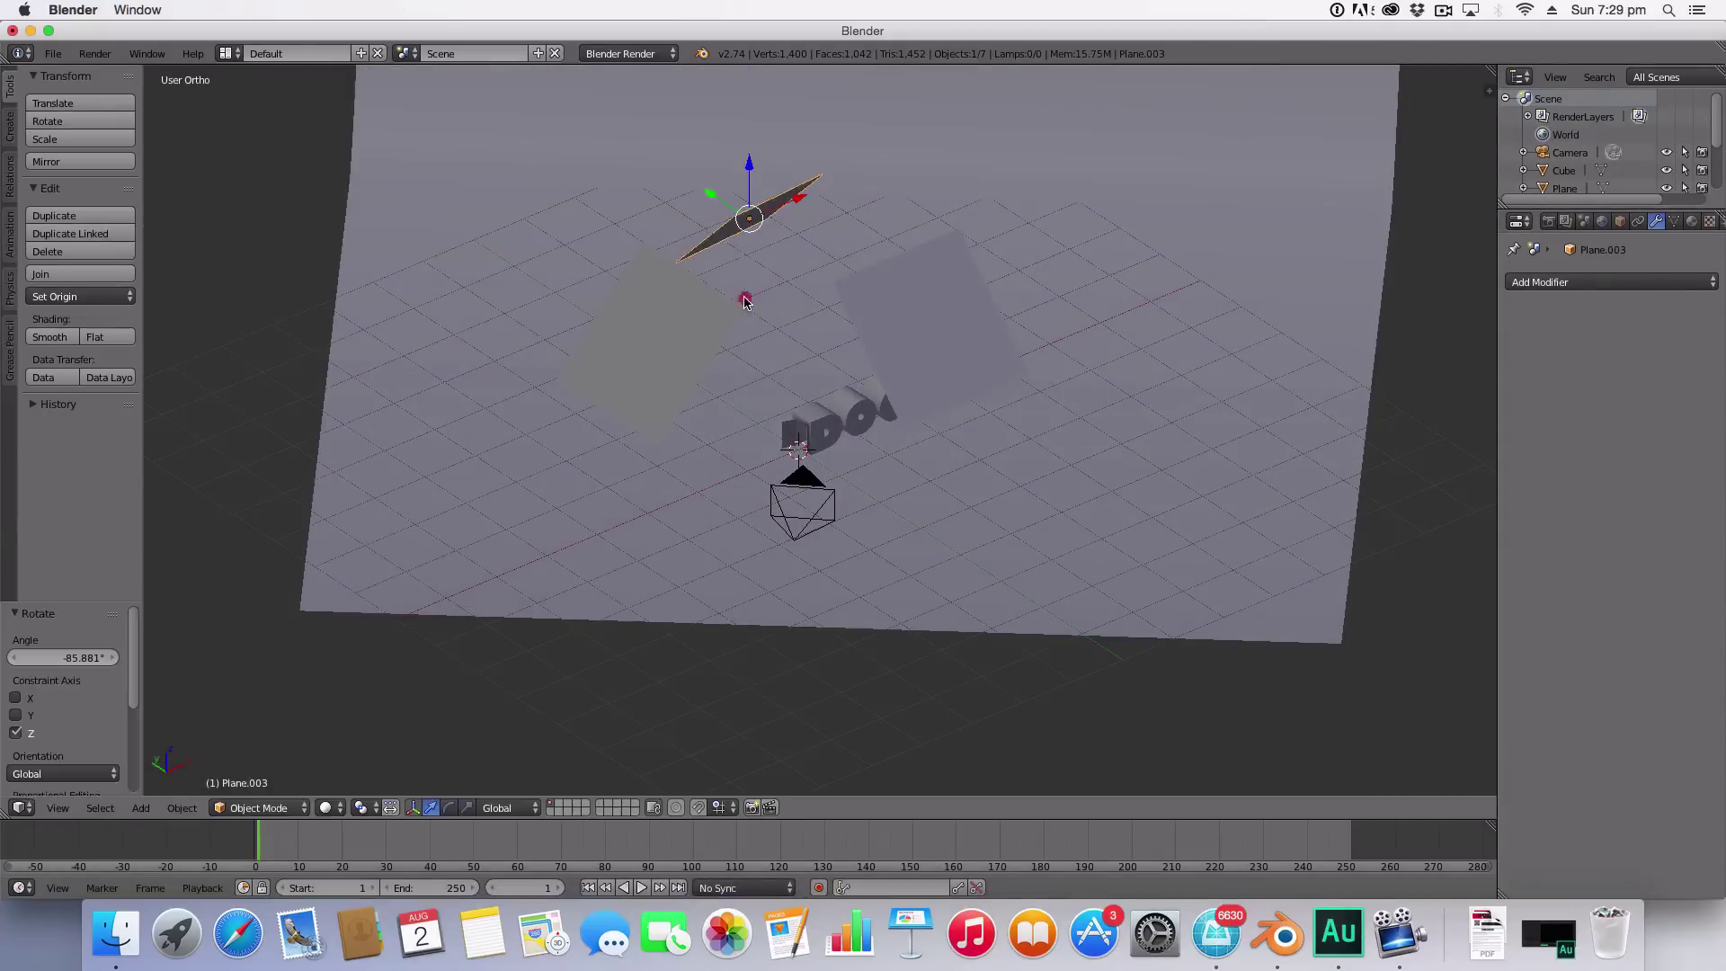
middle_click_drag(746, 301, 916, 462)
scroll(913, 455, "up", 3)
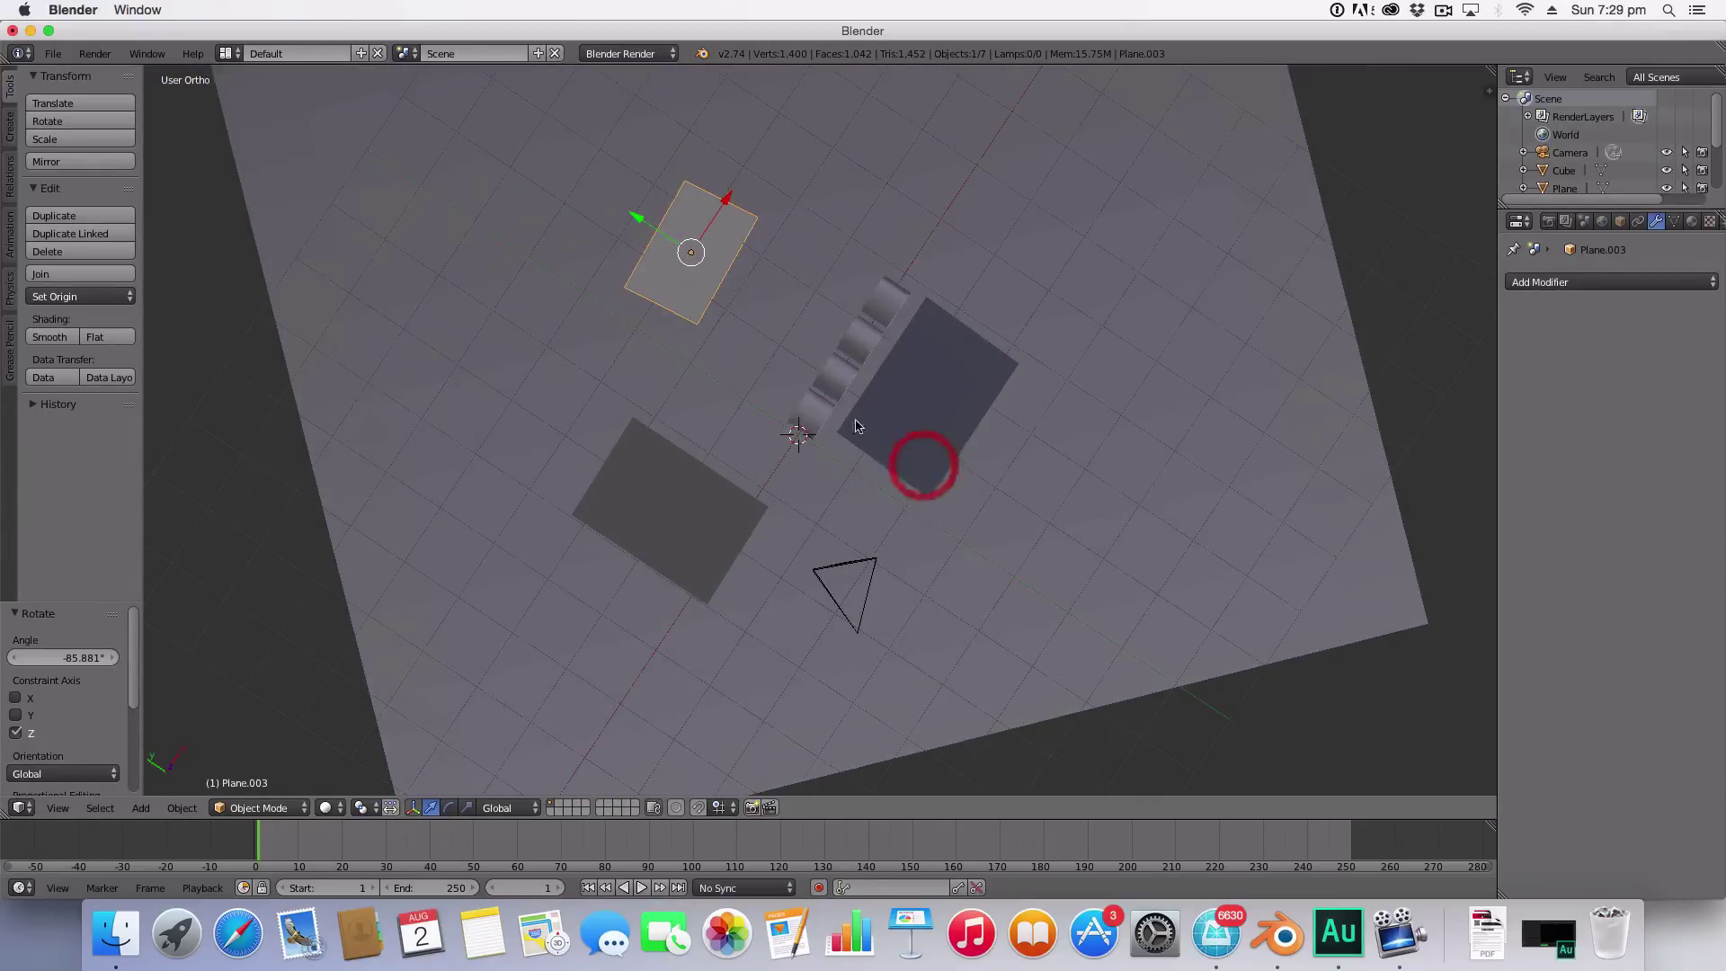
key("r")
key("z")
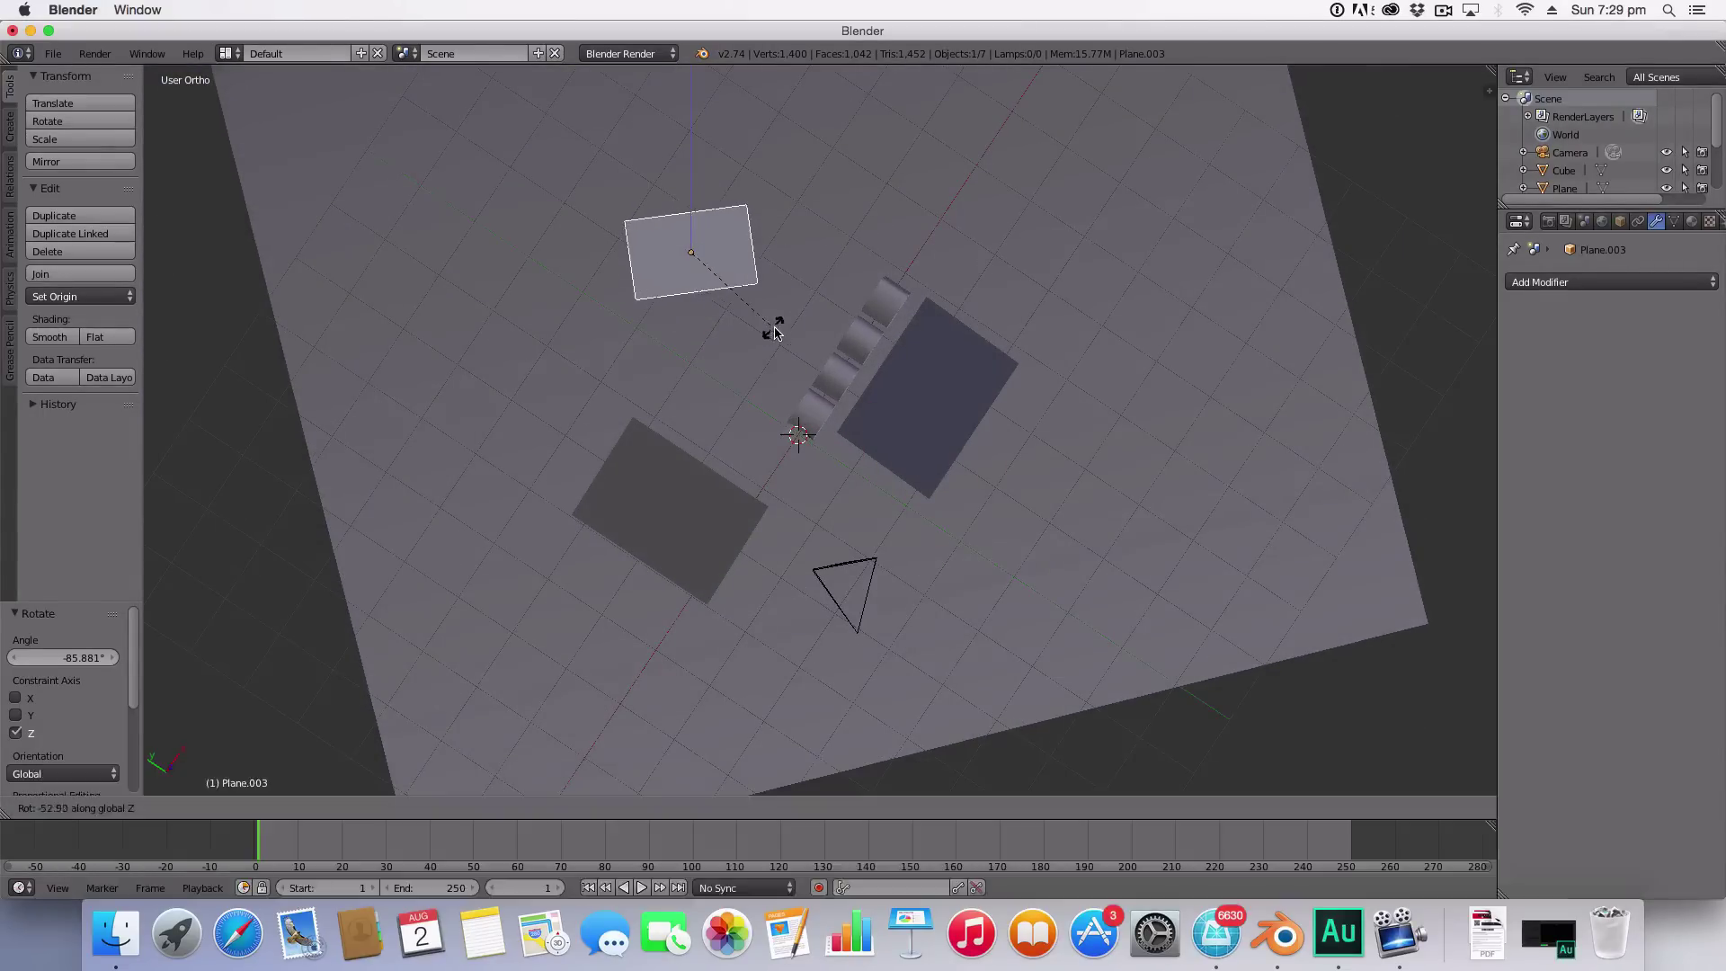
left_click(780, 329)
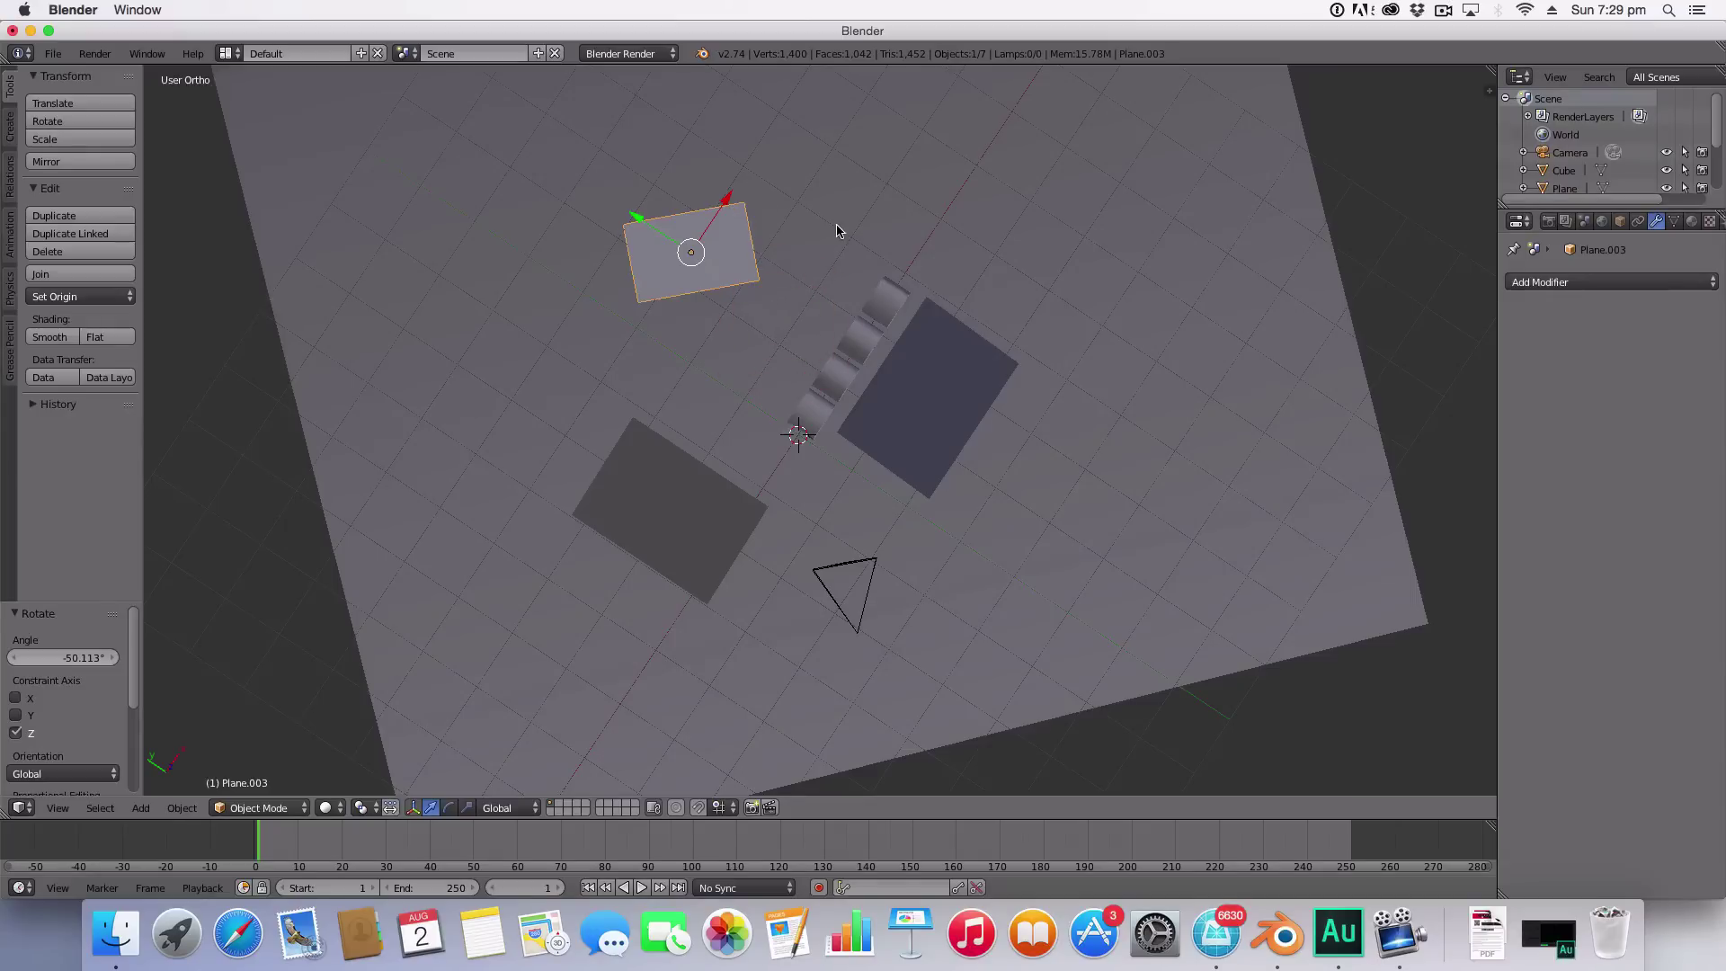
key("7")
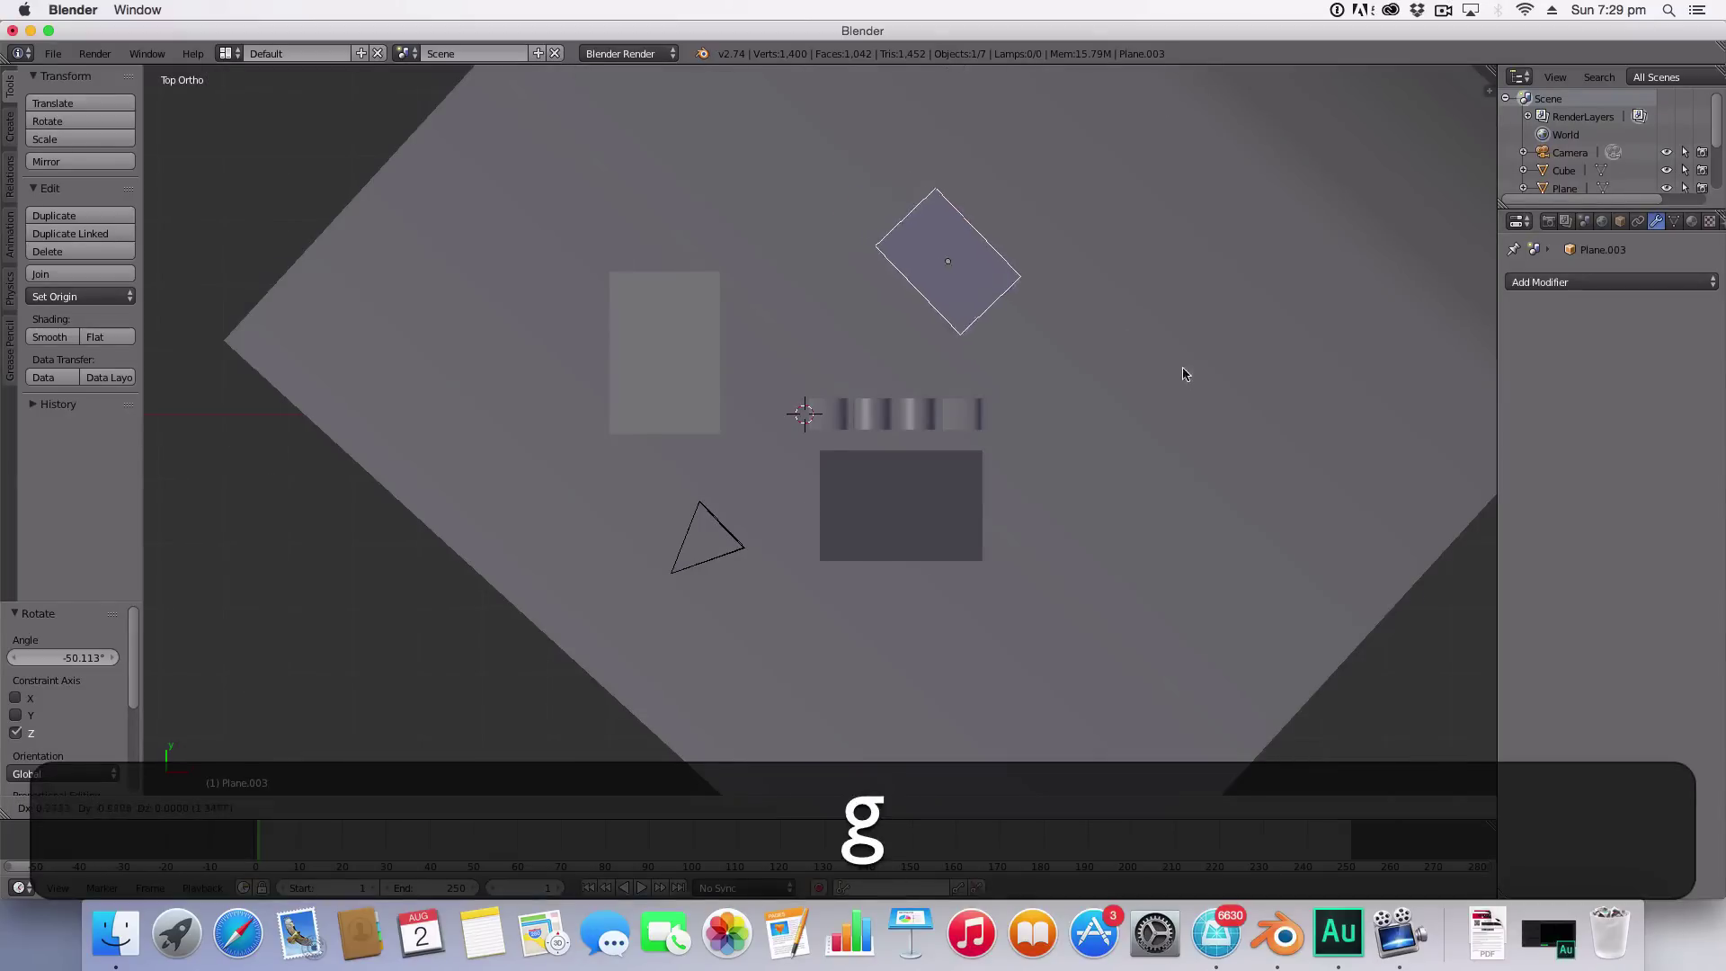
left_click(1216, 389)
Step: Move the dark plane slightly lower left, and slightly rotate and shift the left light plane
right_click(941, 524)
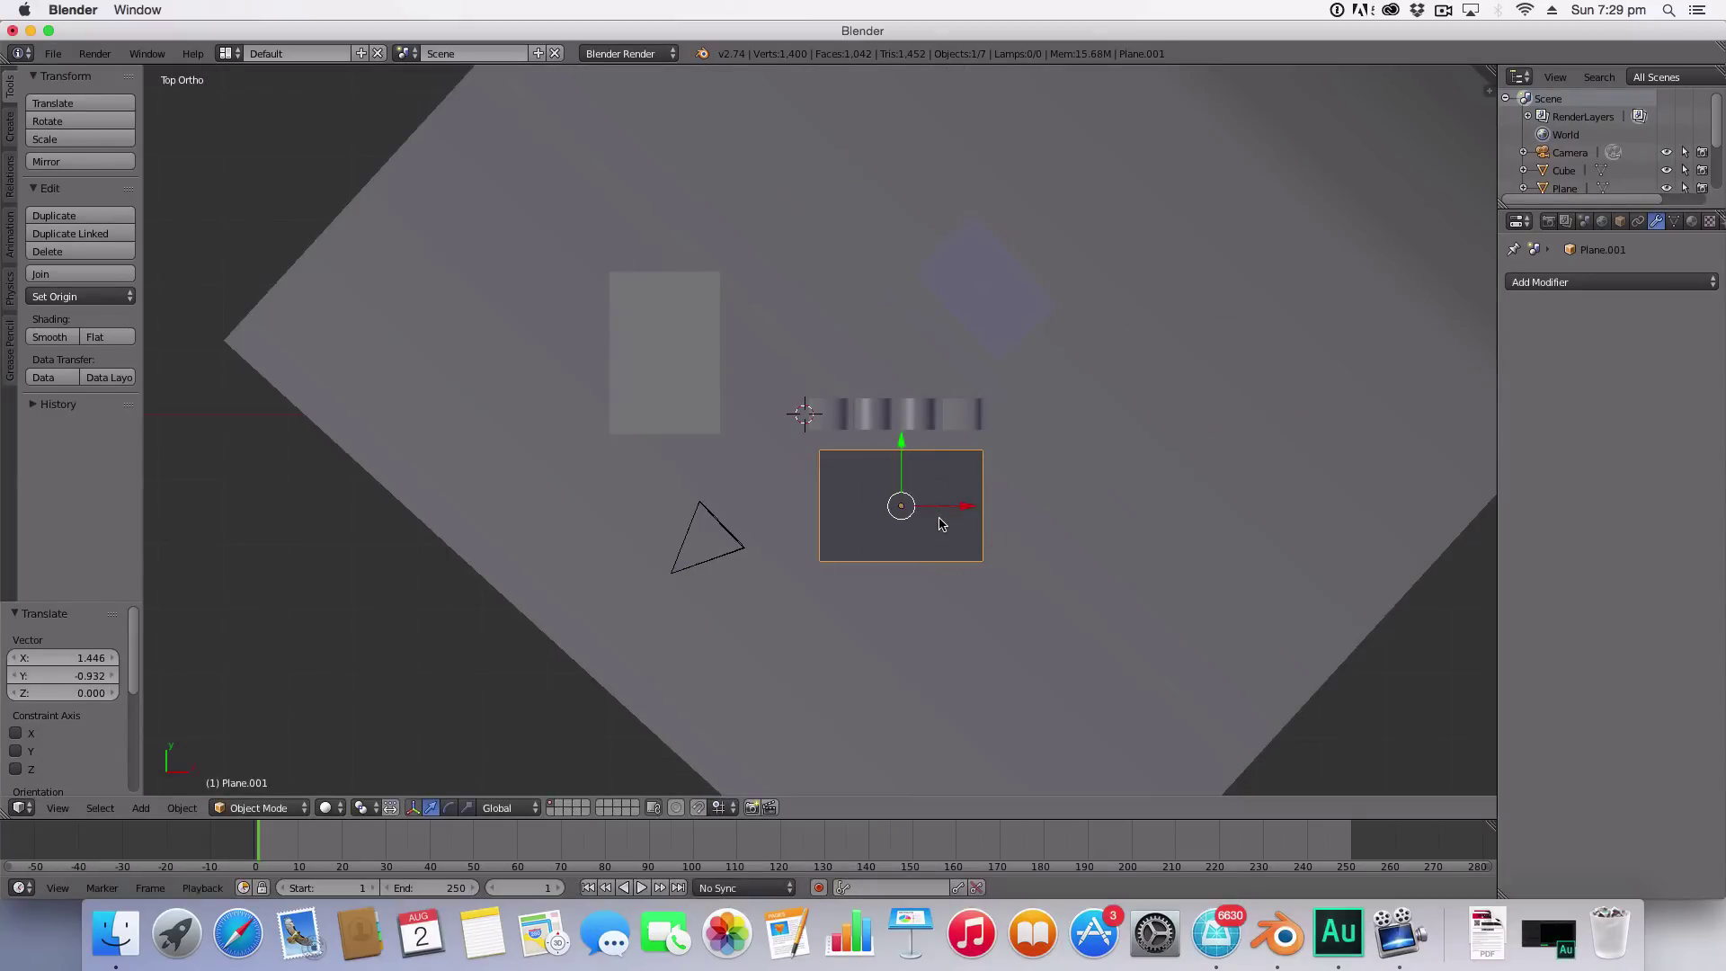
key("g")
left_click(927, 577)
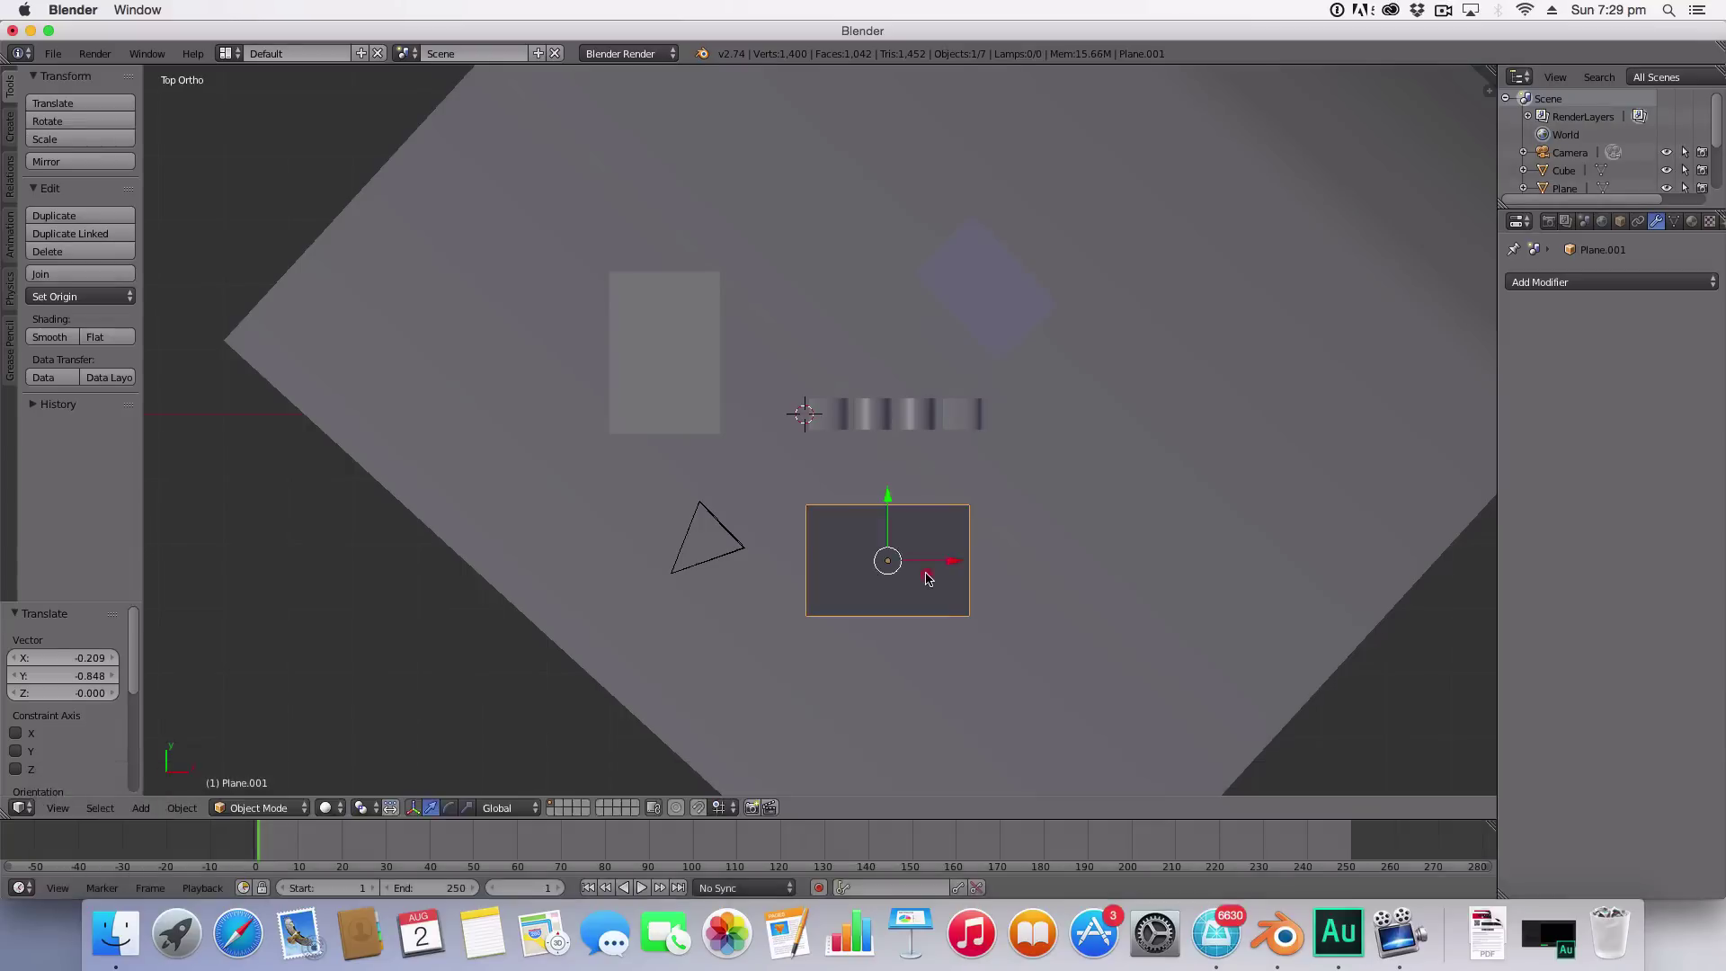
right_click(706, 402)
key("r")
key("z")
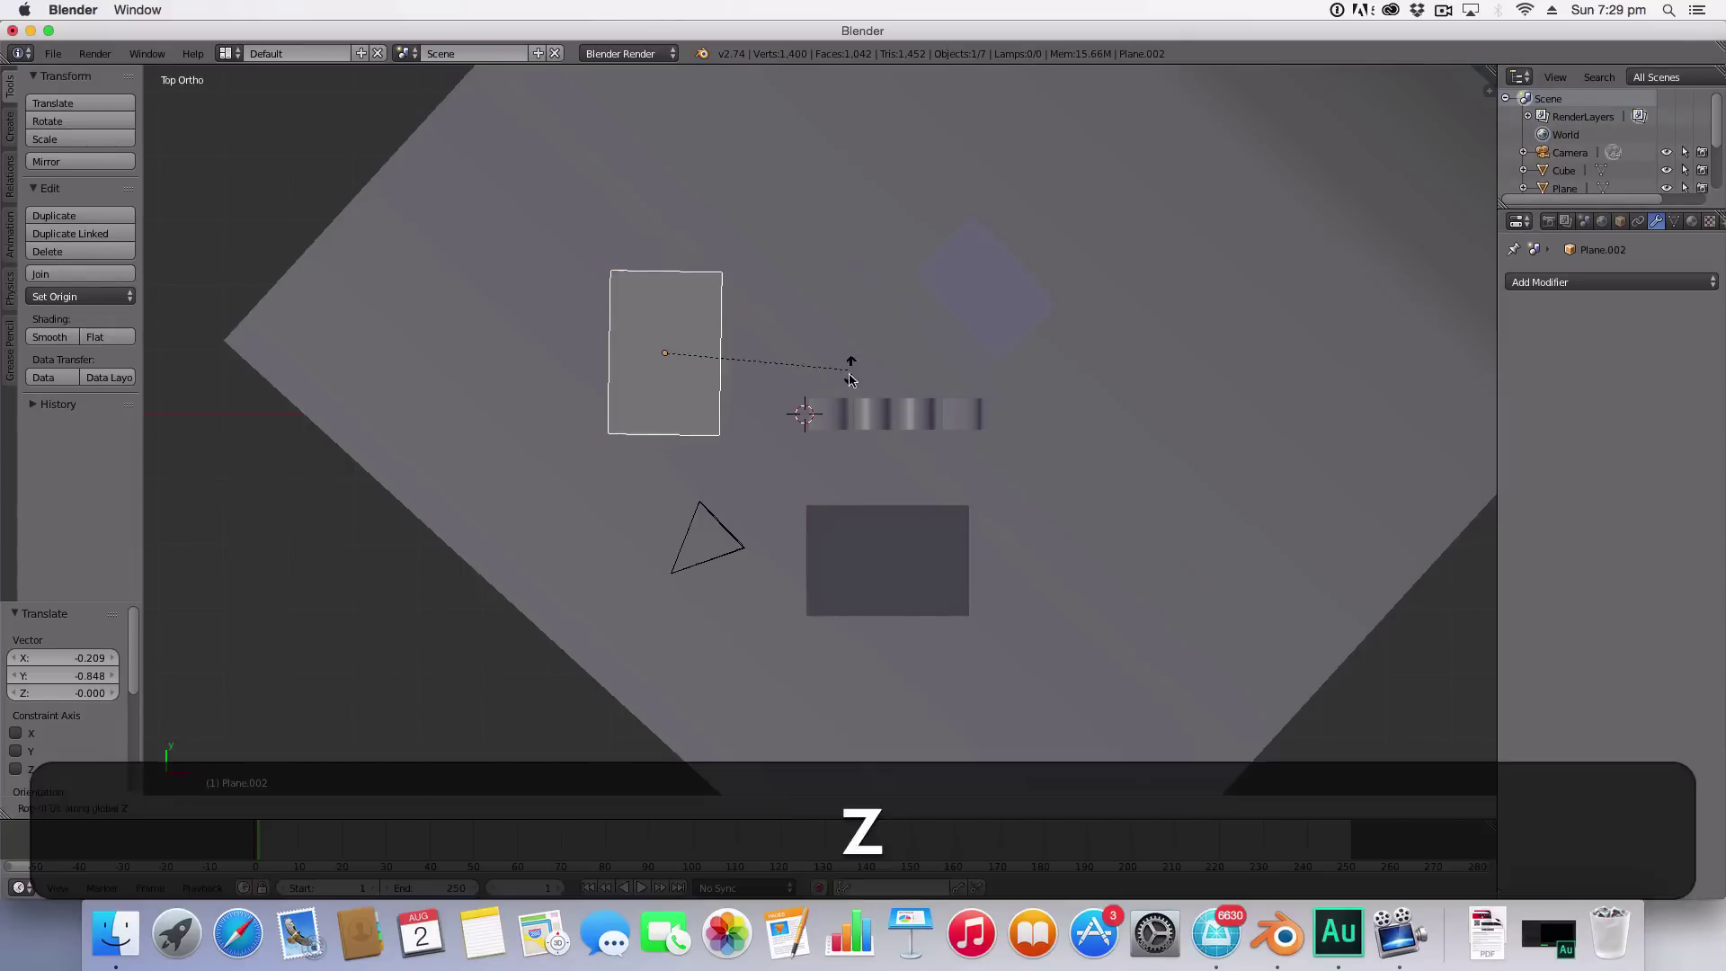
left_click(840, 395)
key("g")
left_click(846, 388)
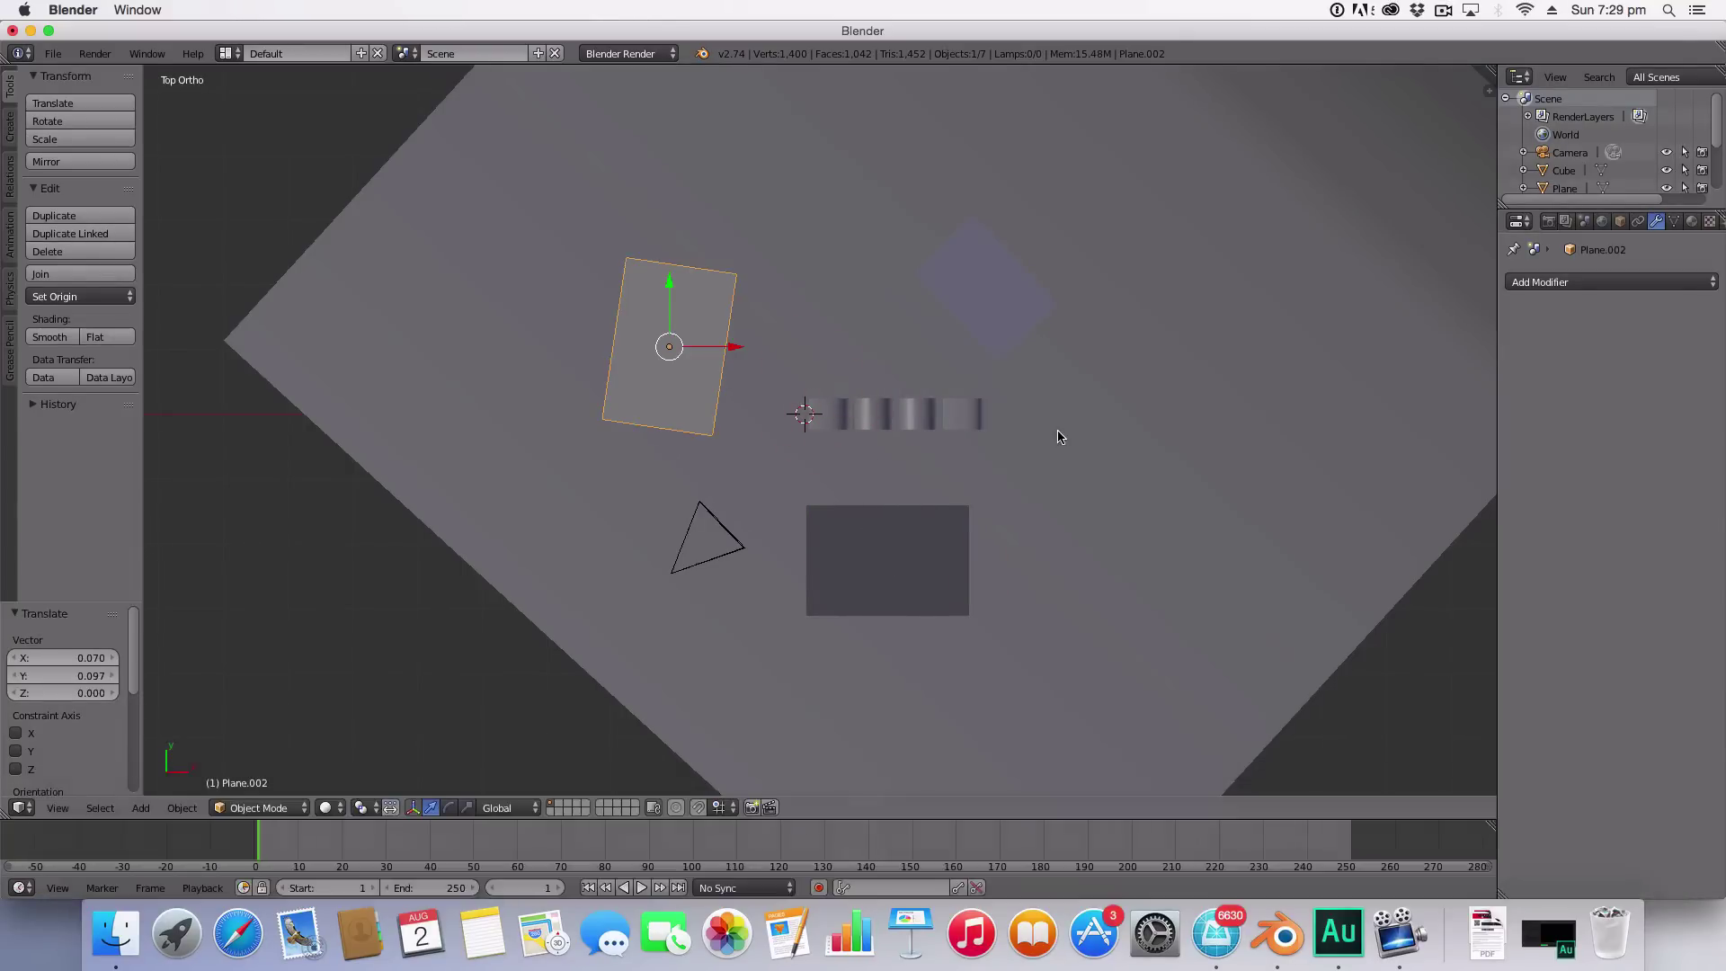
Step: In camera view, raise the small plane just above the DOOR text
key("0")
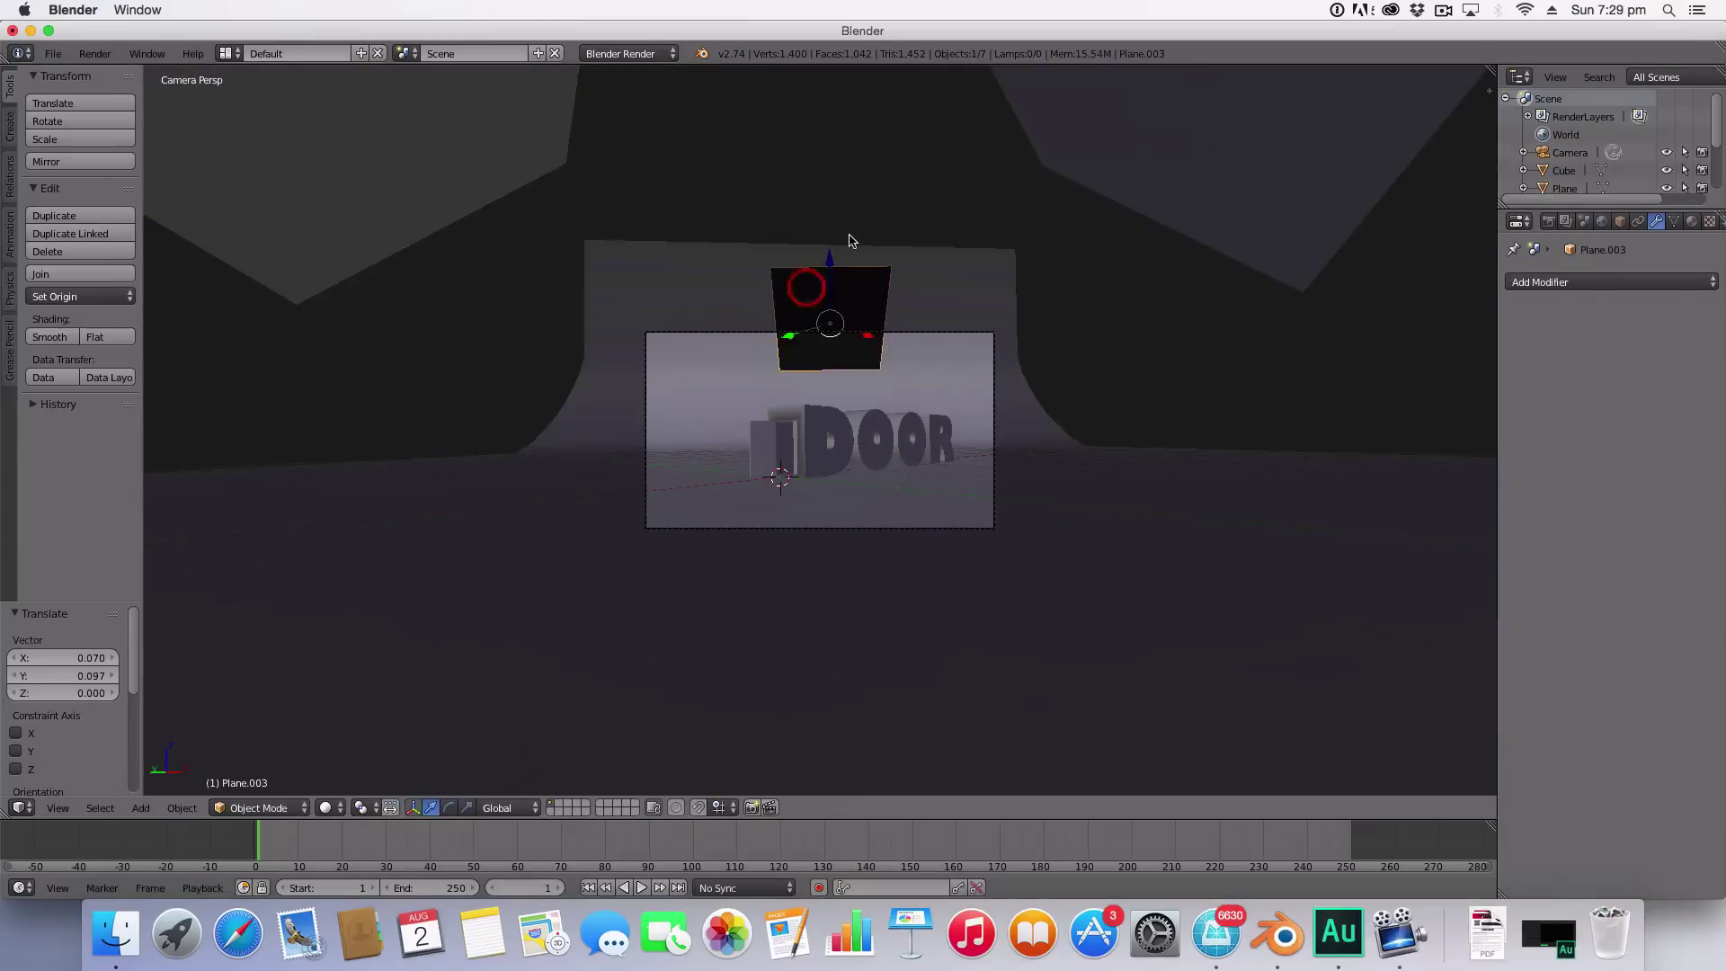
left_click_drag(831, 268, 831, 216)
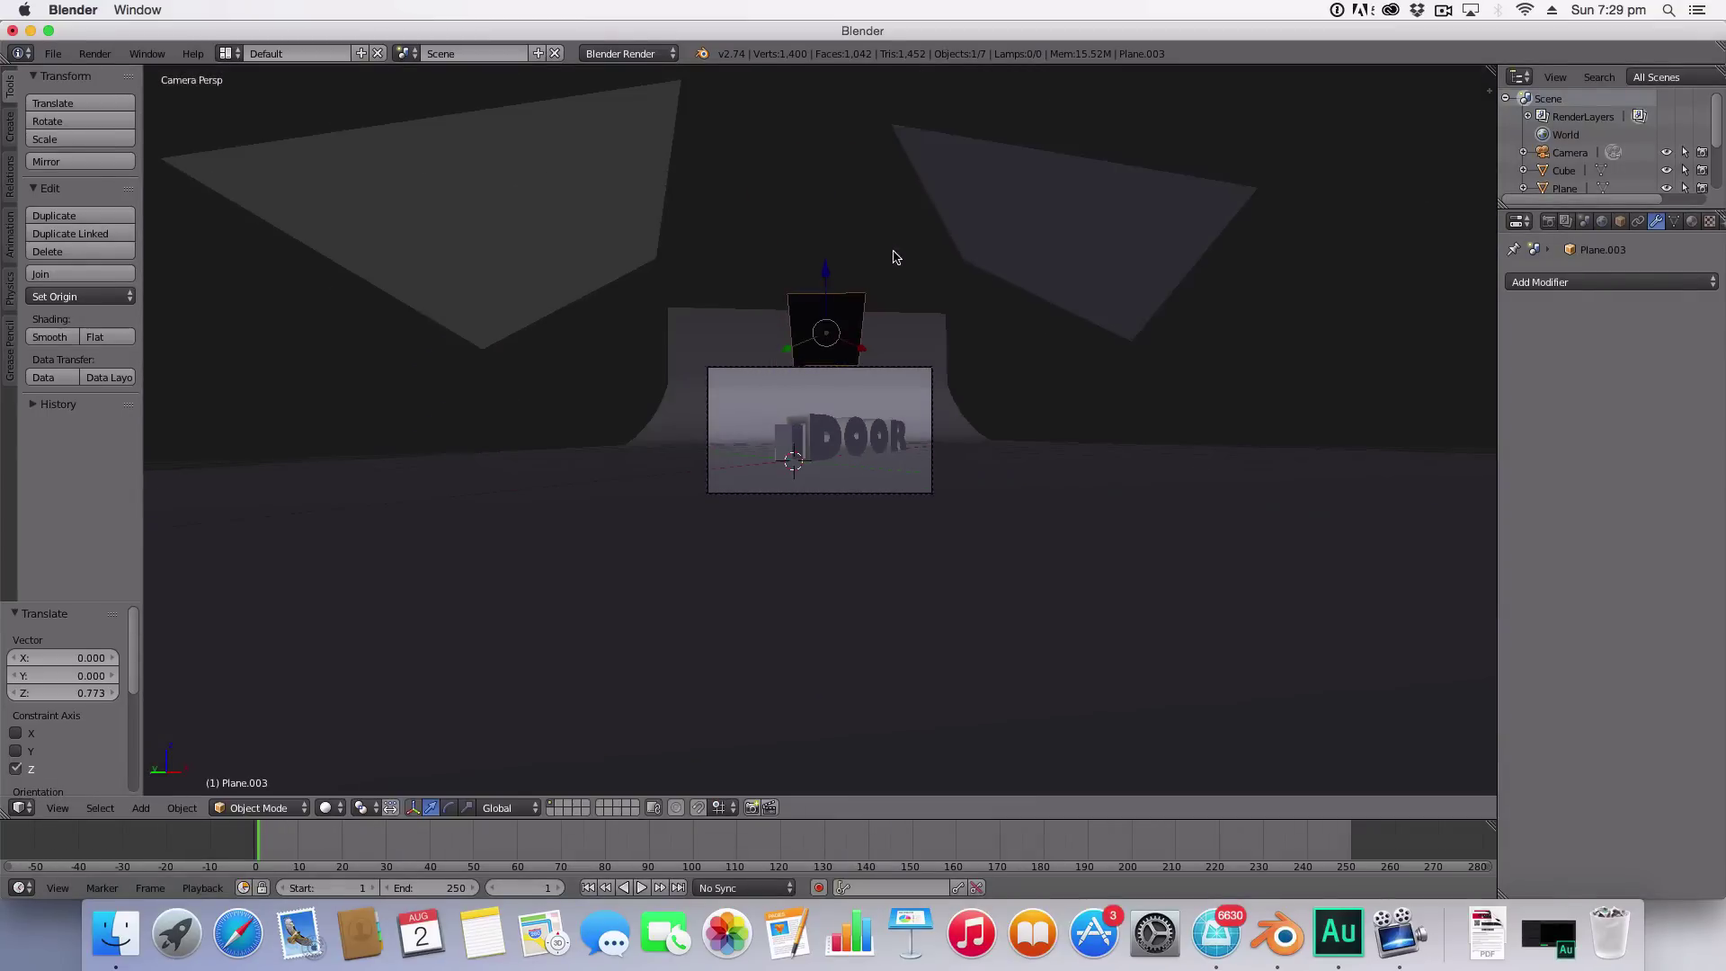
left_click_drag(821, 276, 821, 261)
middle_click_drag(1086, 338, 938, 457)
Step: Give the DOOR text a new node-based material named White and switch the render engine to Cycles
key("a")
scroll(936, 456, "up", 3)
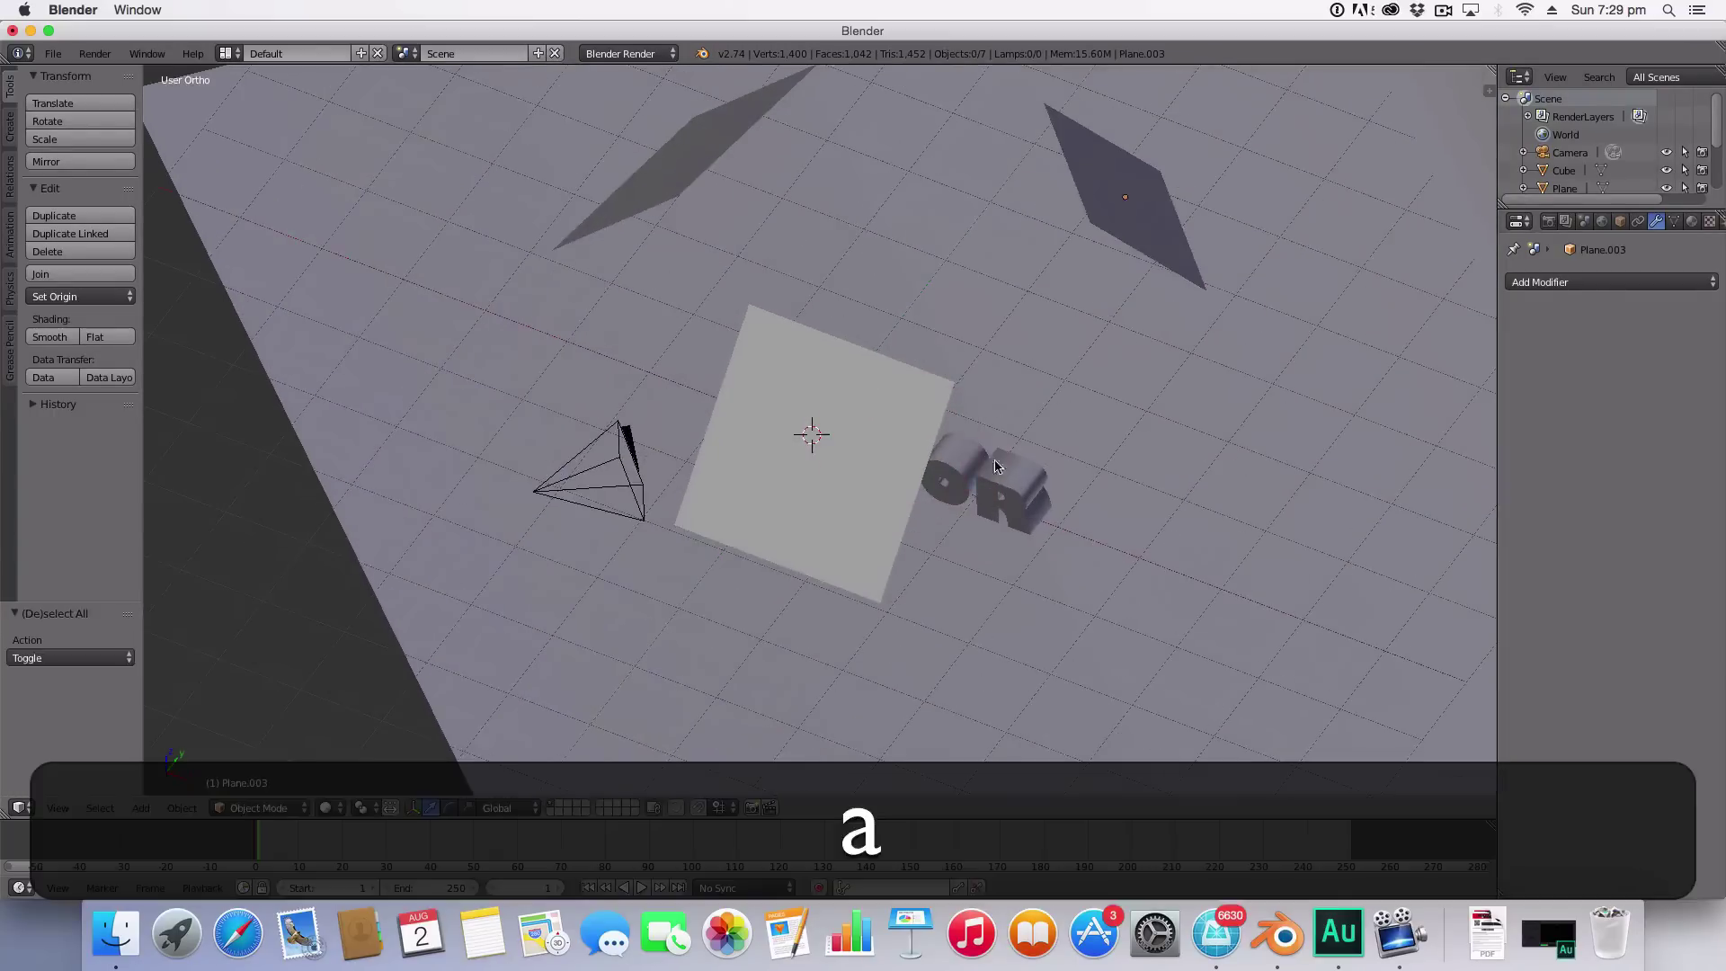
left_click(996, 471)
left_click(1692, 221)
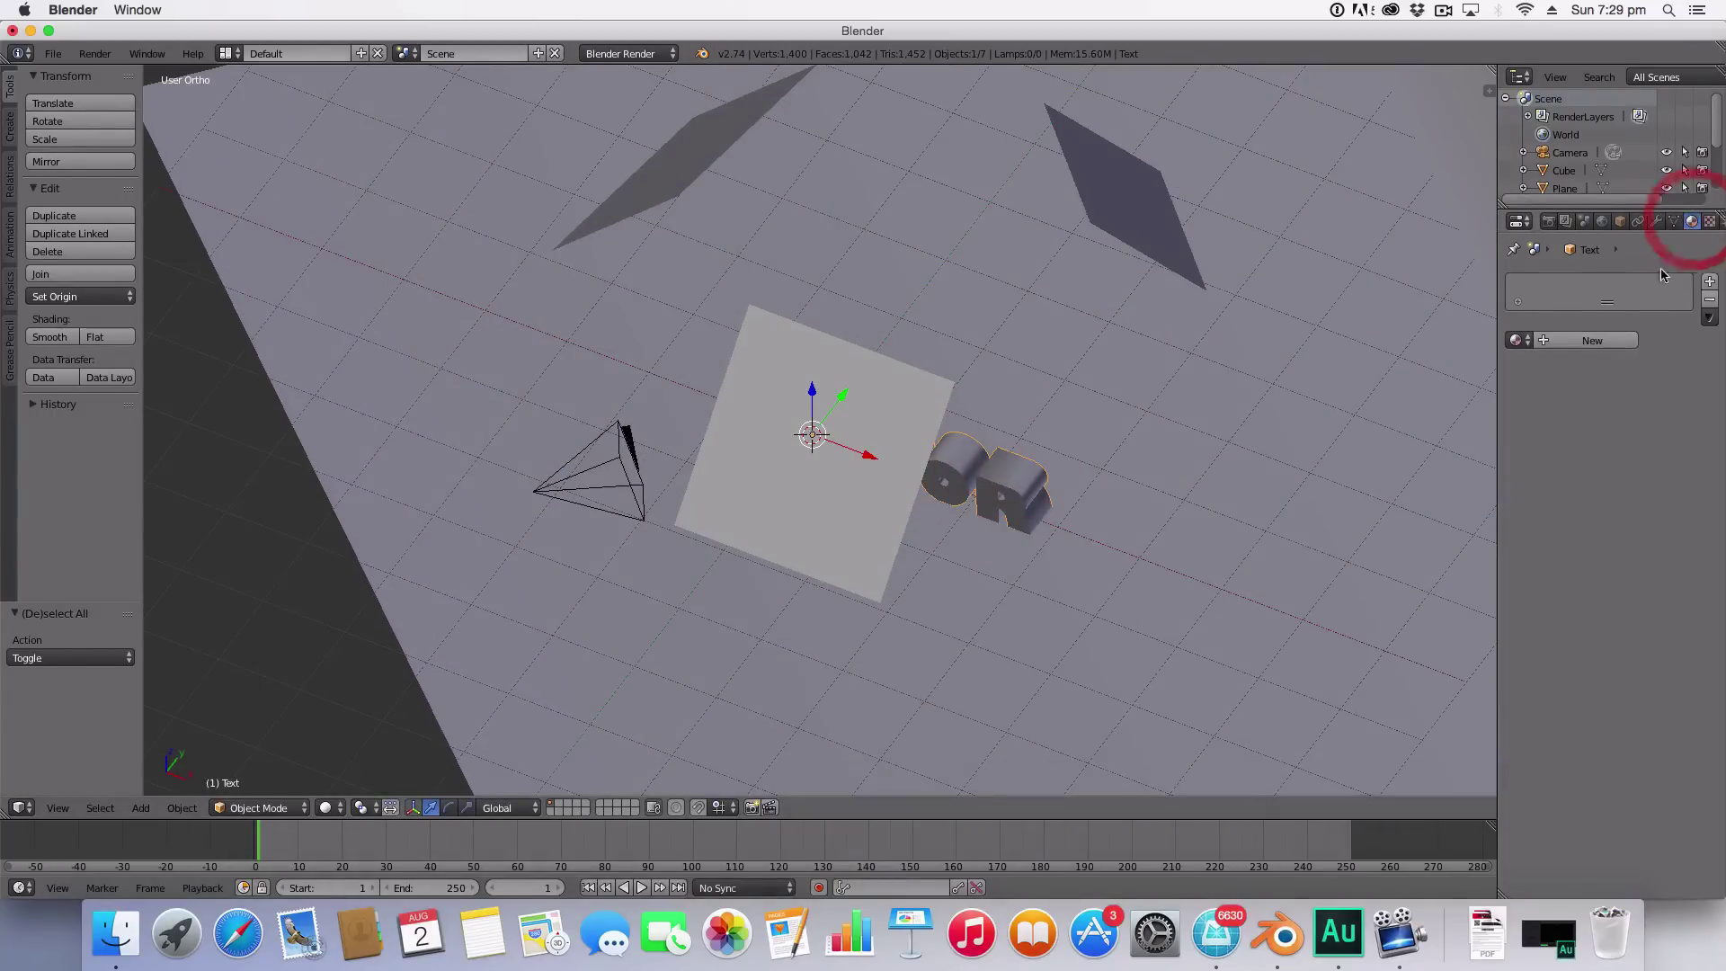
left_click(1609, 339)
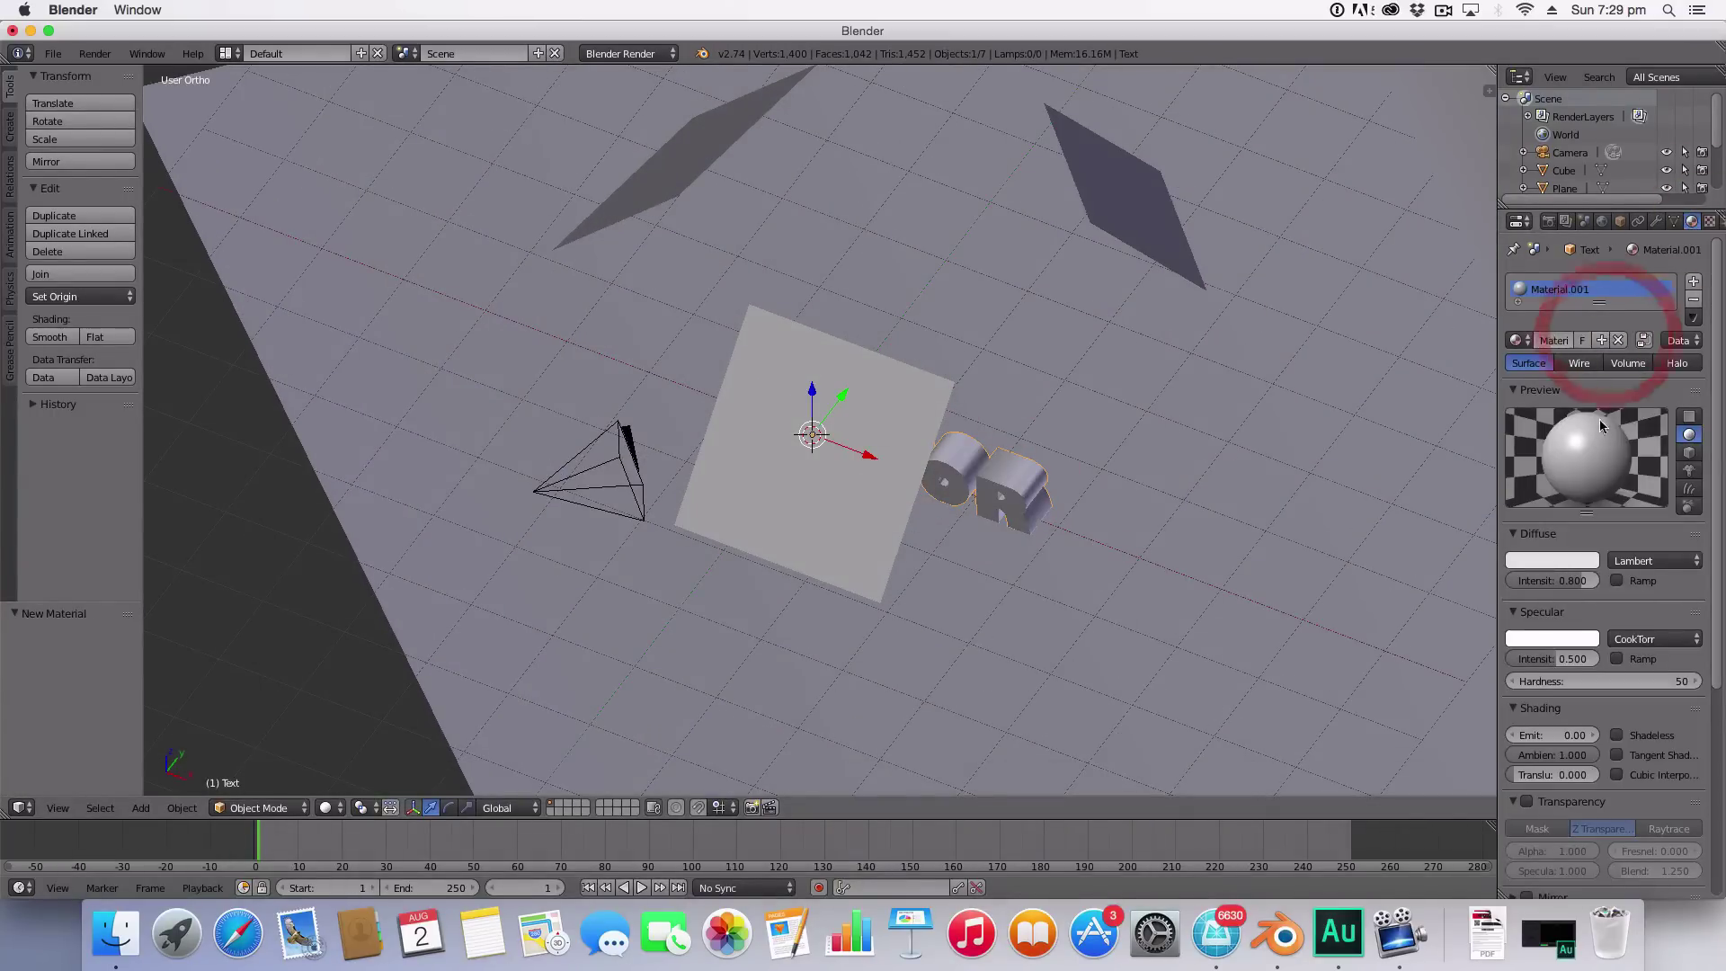
left_click(663, 55)
left_click(659, 113)
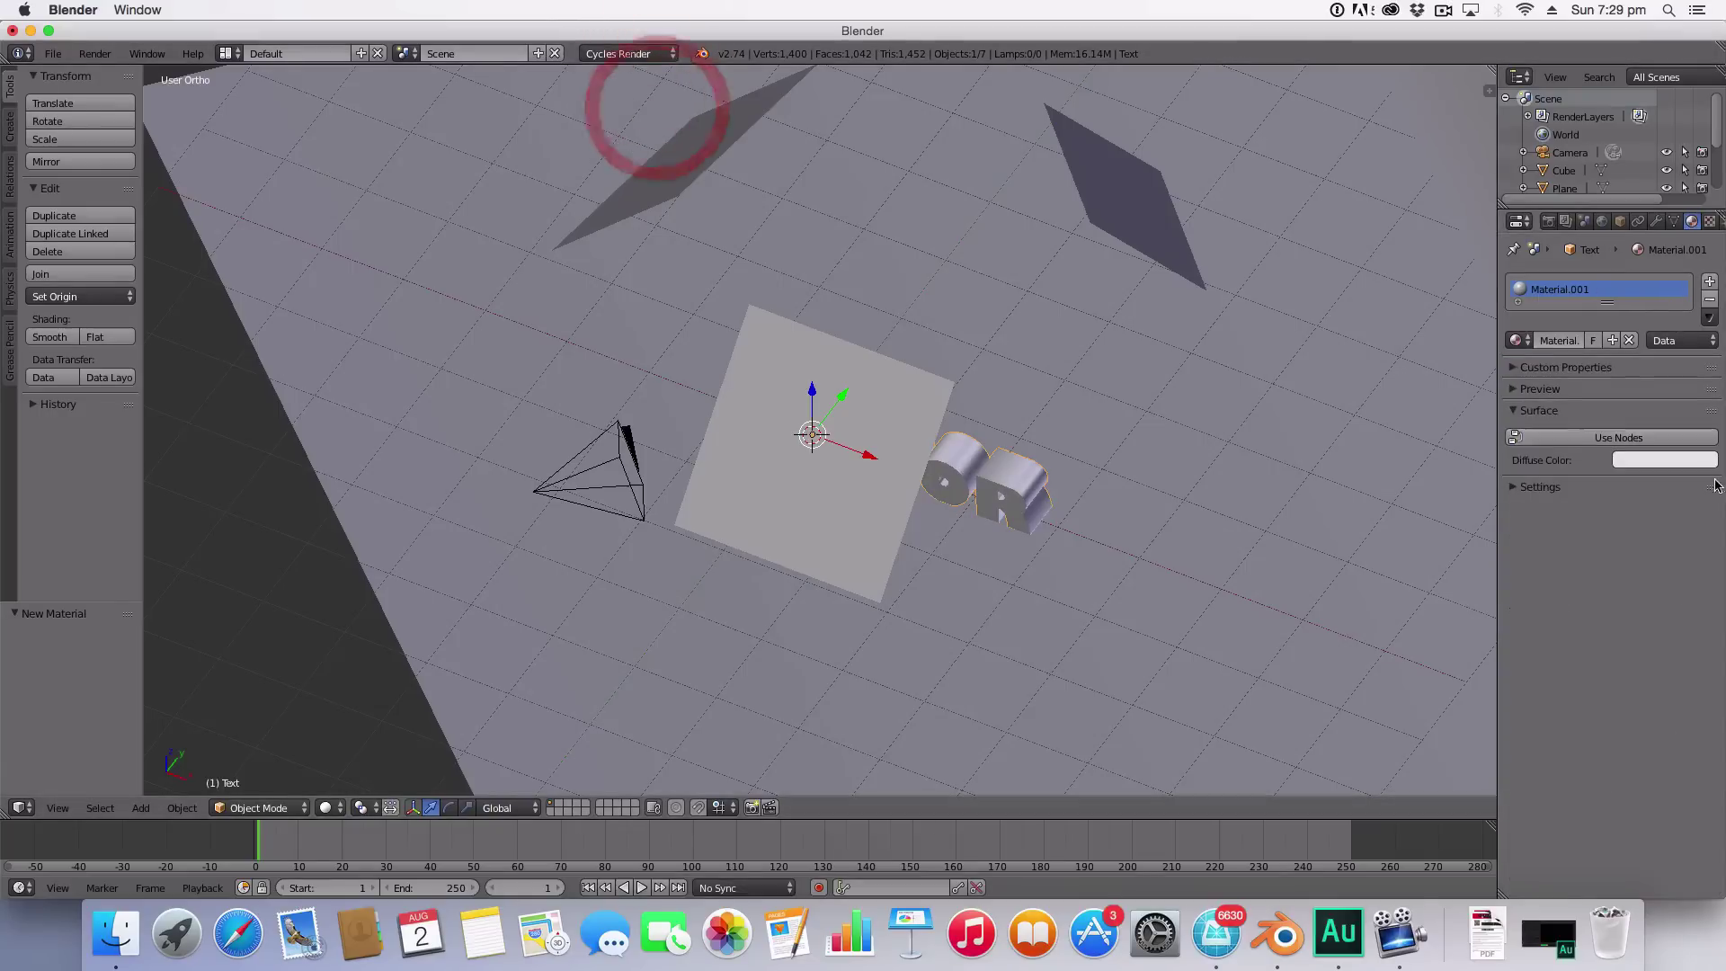
left_click(1605, 435)
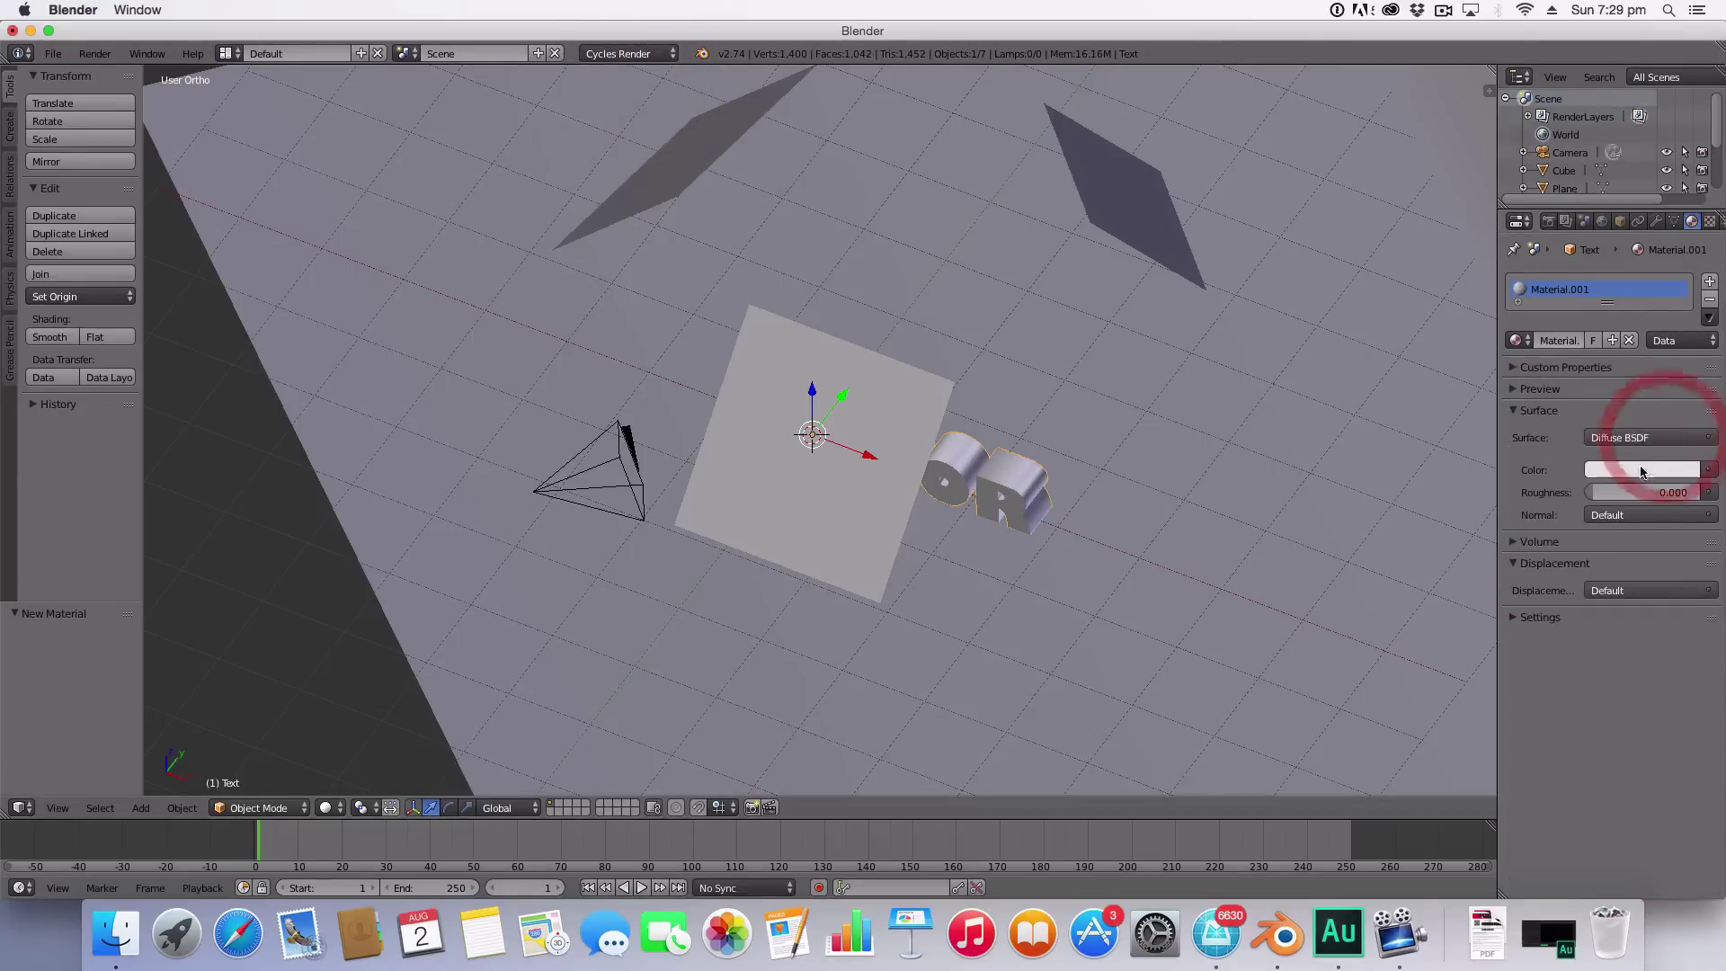
double_click(1557, 341)
type("White")
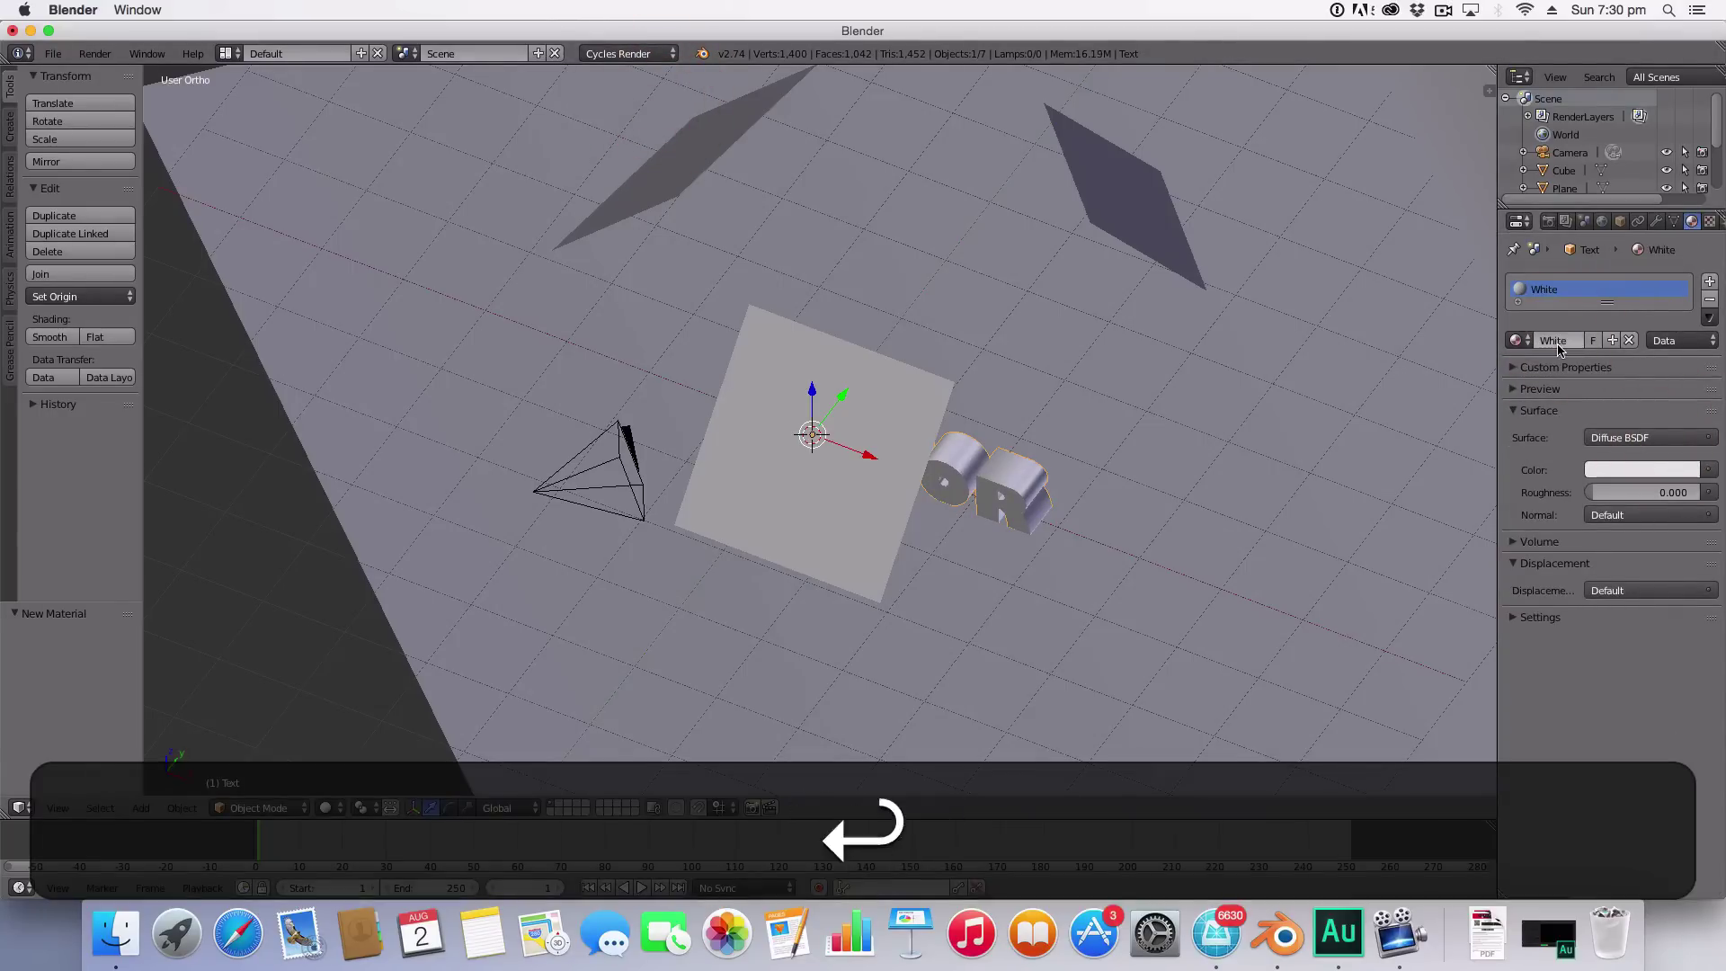
Step: Assign the White material to the door-panel cube and the curved backdrop plane
middle_click_drag(1167, 431, 1359, 411)
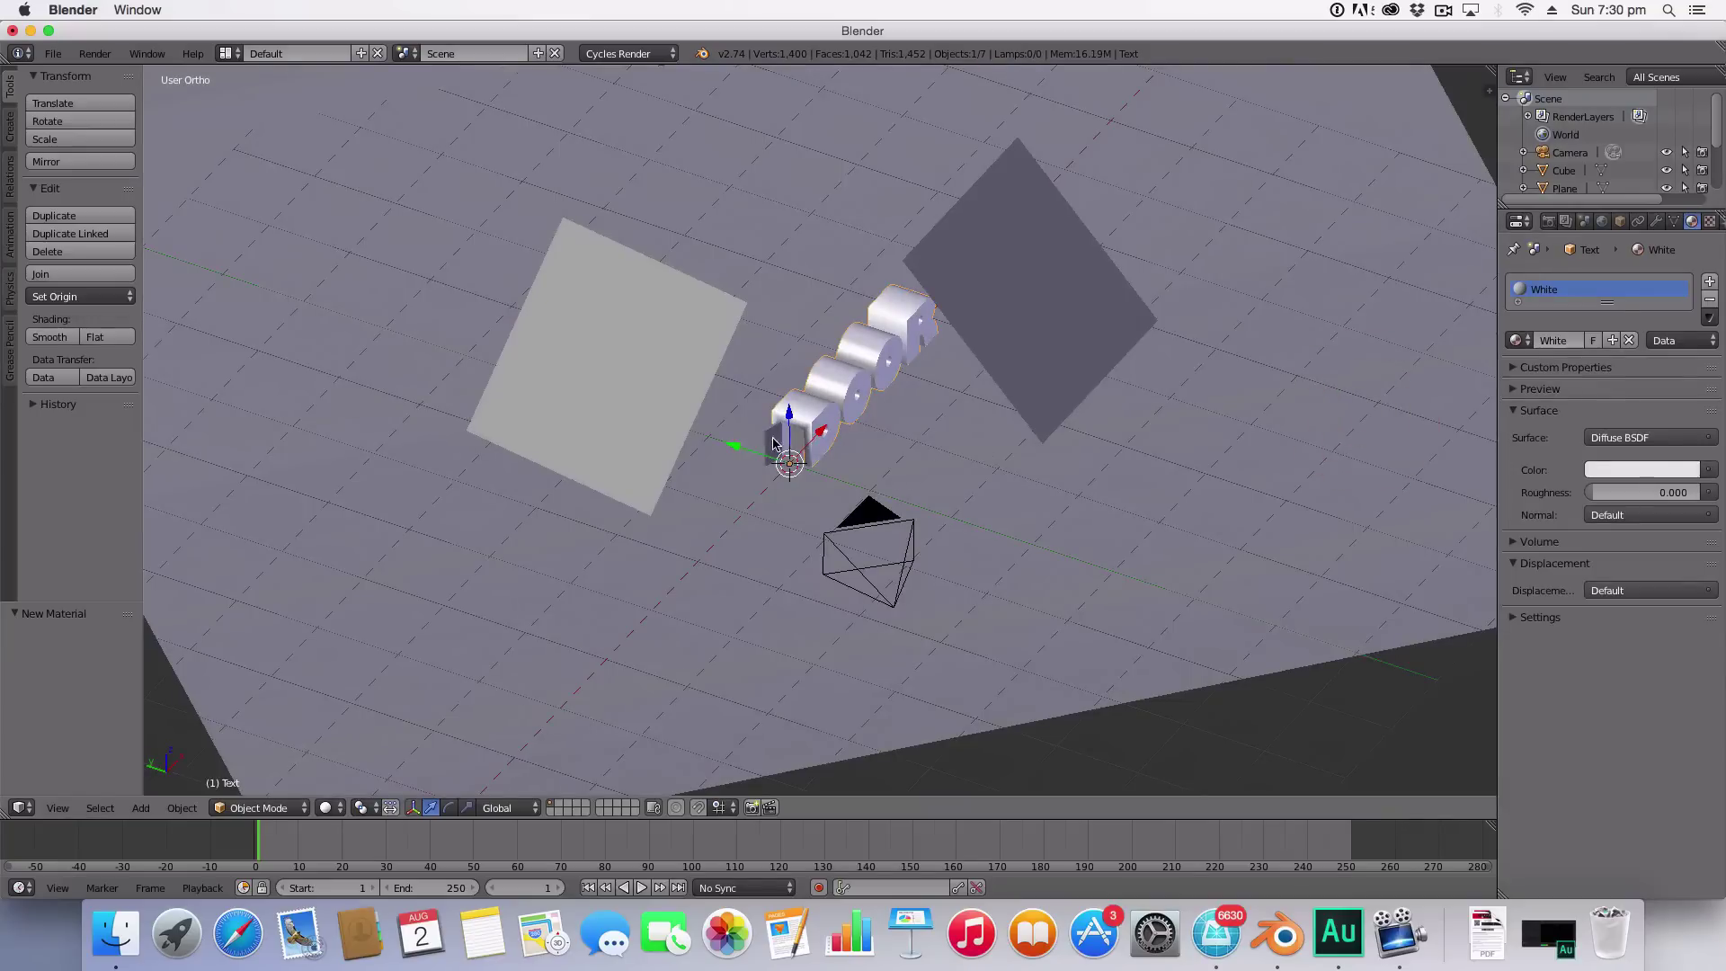
left_click(772, 436)
left_click(1516, 340)
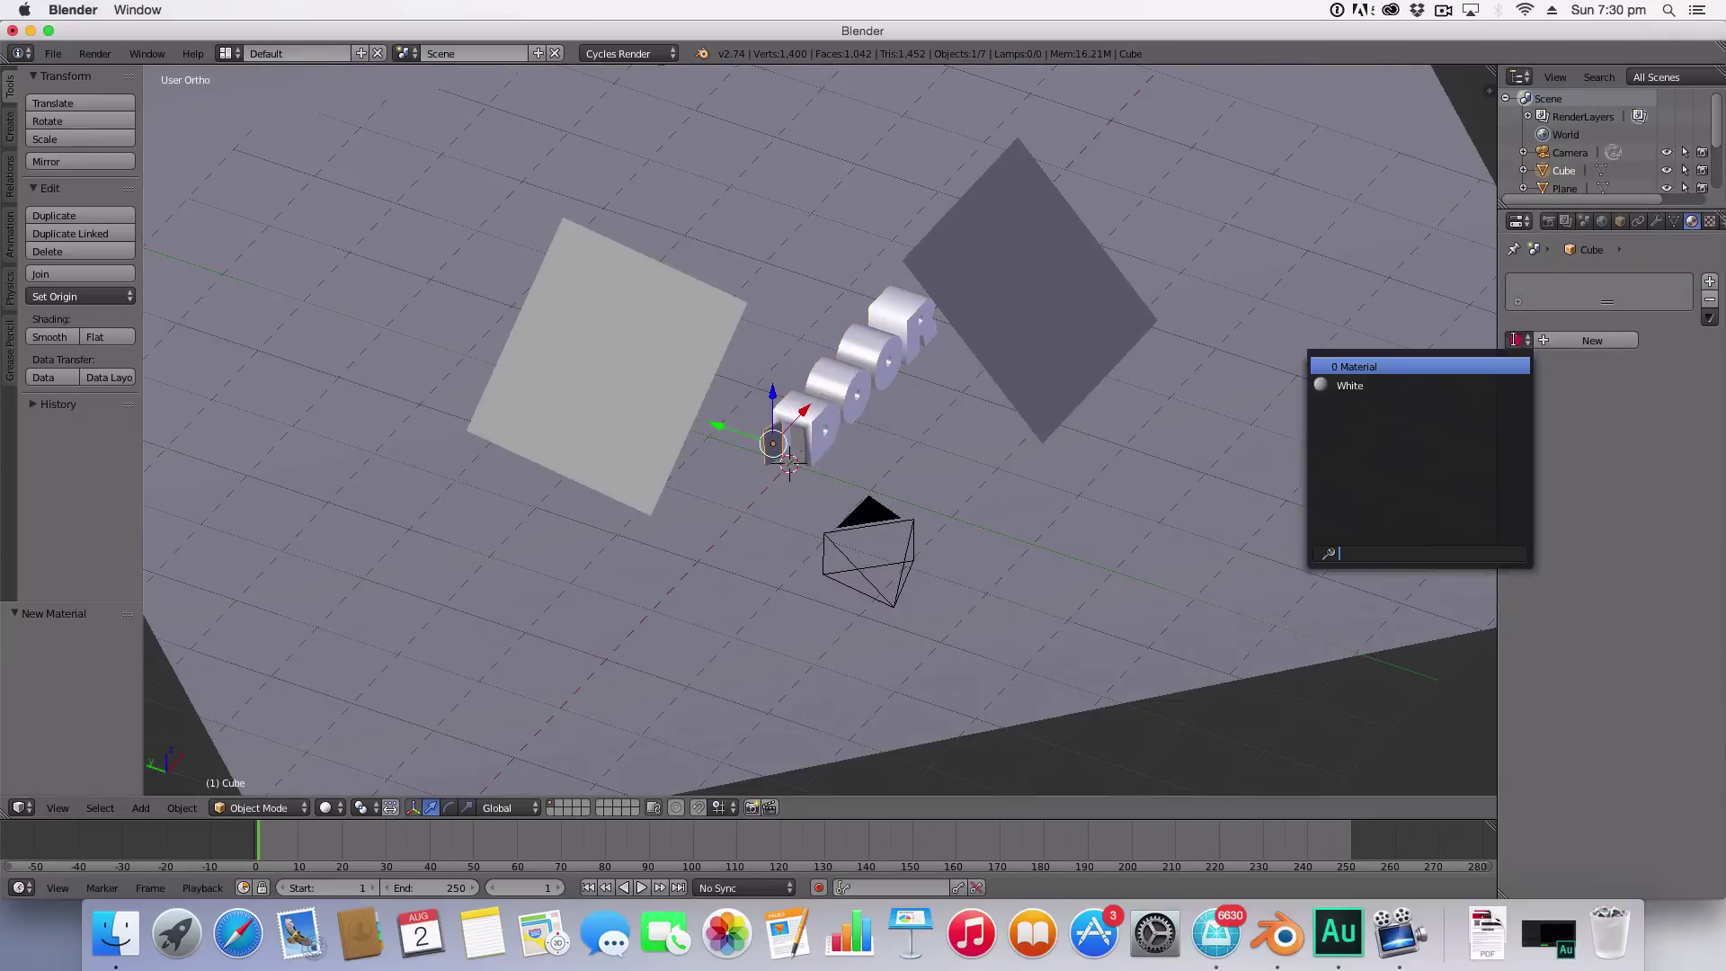
left_click(1423, 382)
scroll(913, 449, "up", 3)
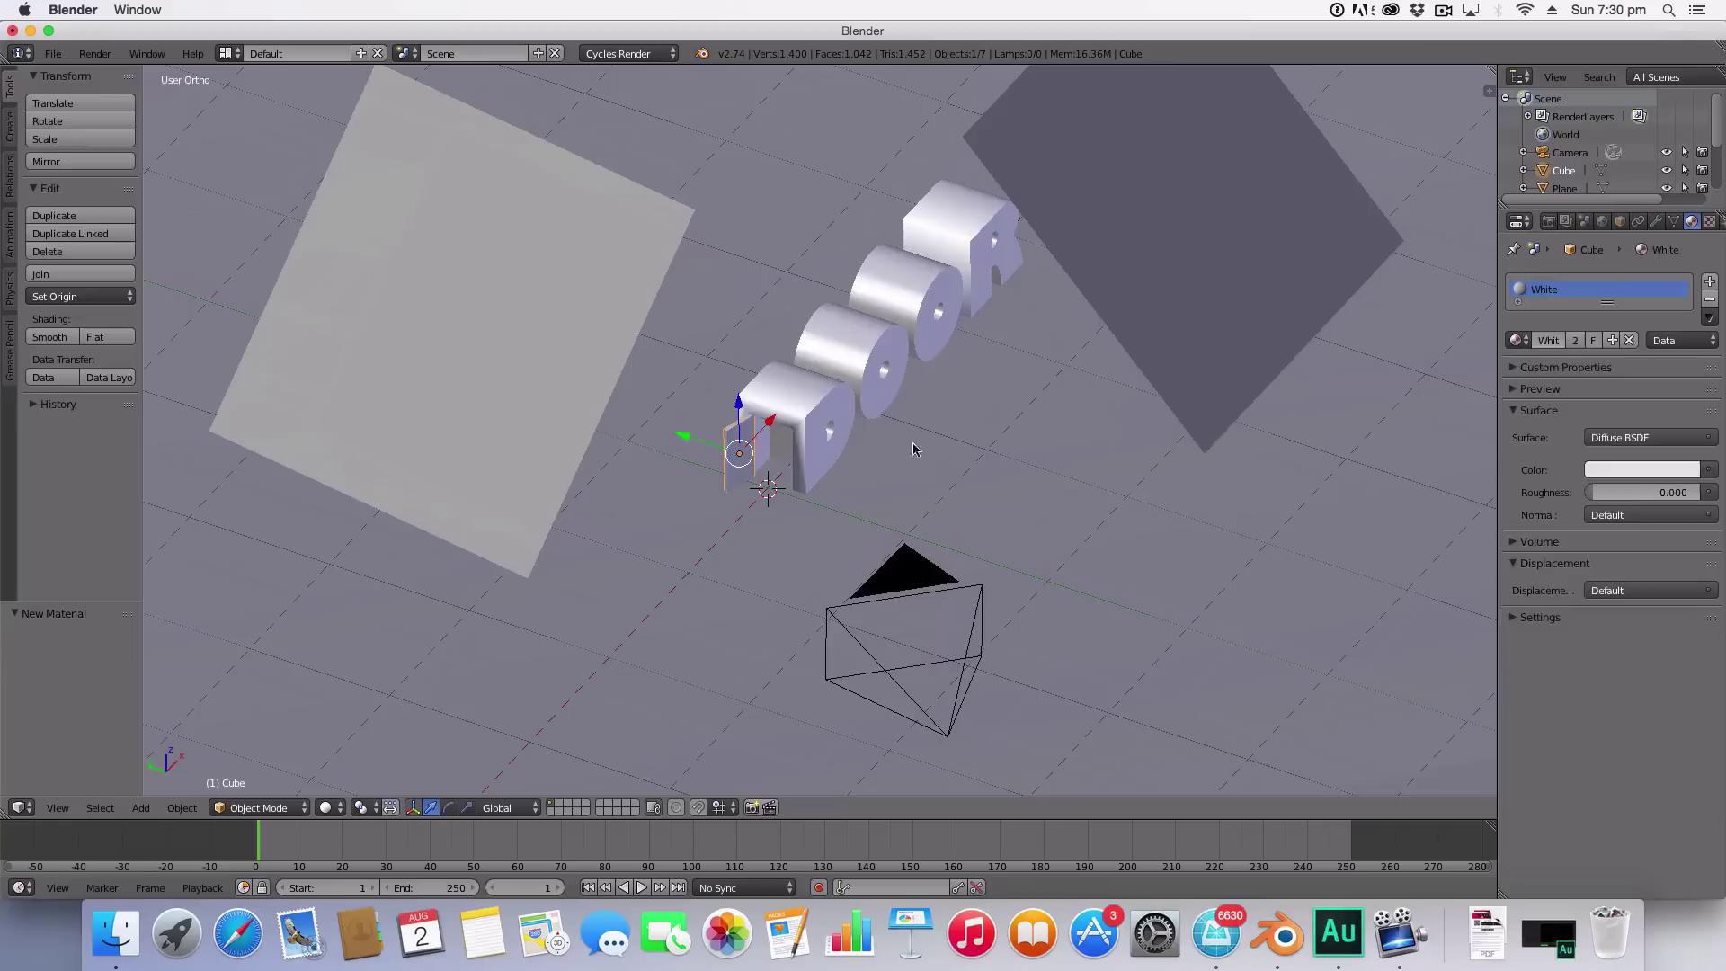
left_click(993, 473)
left_click(1515, 340)
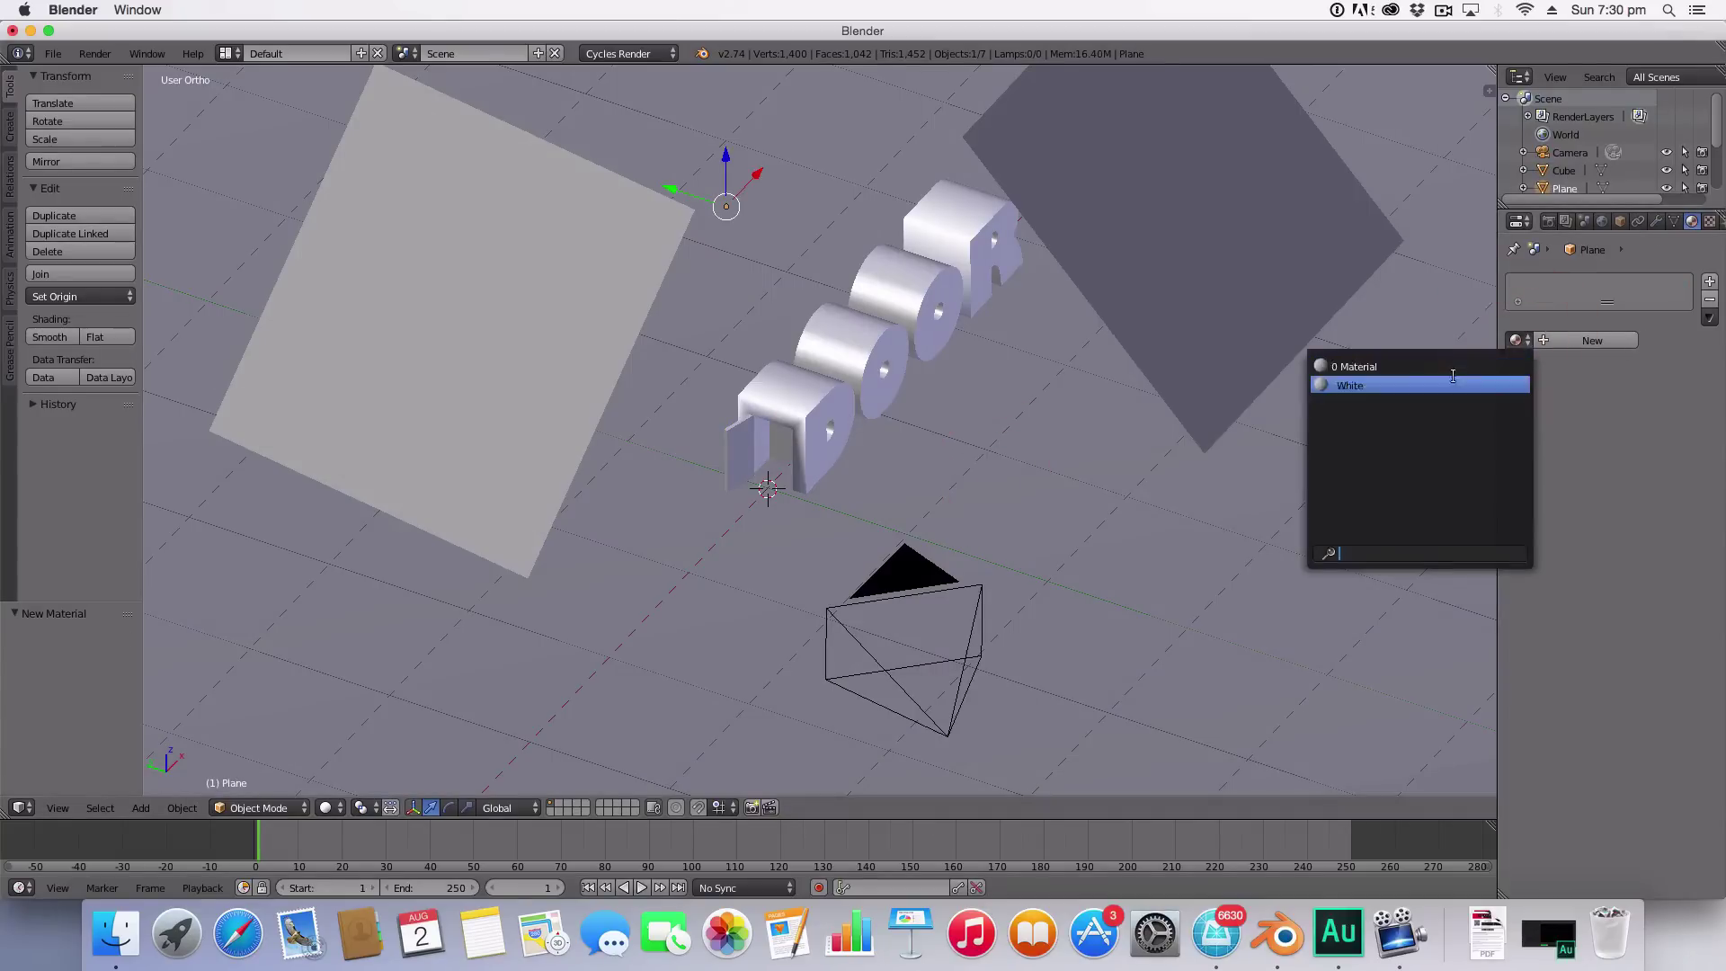
left_click(1453, 379)
scroll(1444, 374, "down", 5)
middle_click_drag(1444, 374, 1168, 310)
Step: Add a second material slot to the DOOR text with a new Emission material named Door Light
scroll(834, 398, "up", 2)
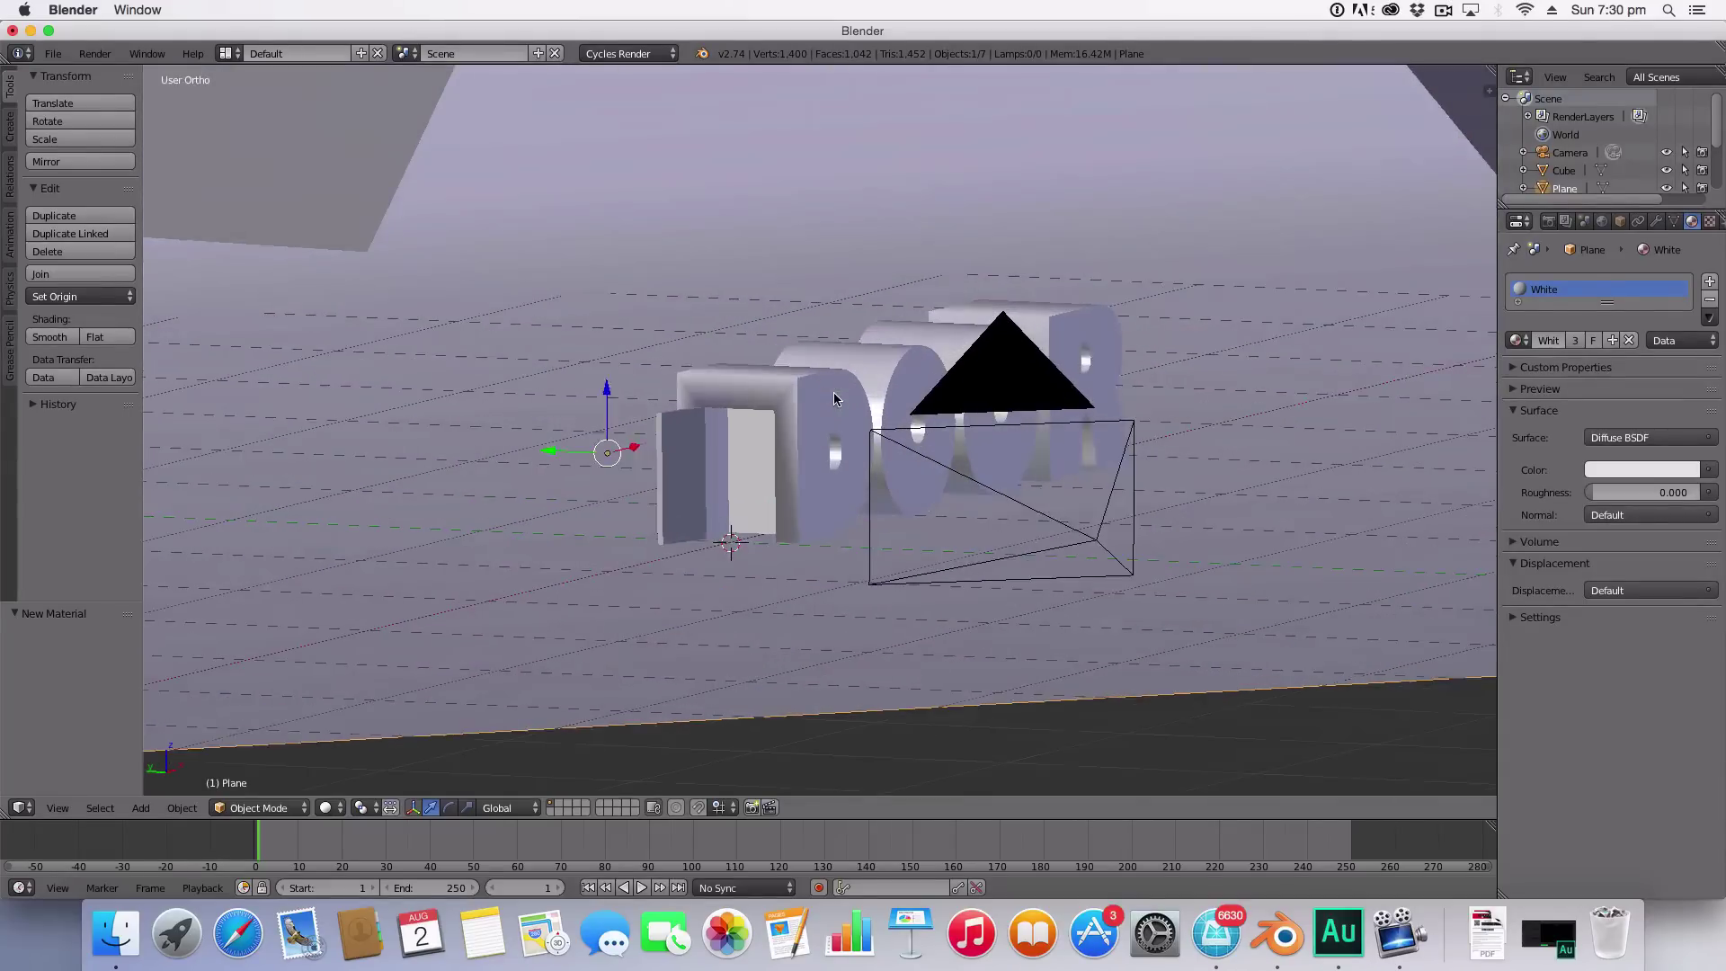
right_click(832, 397)
left_click(1709, 281)
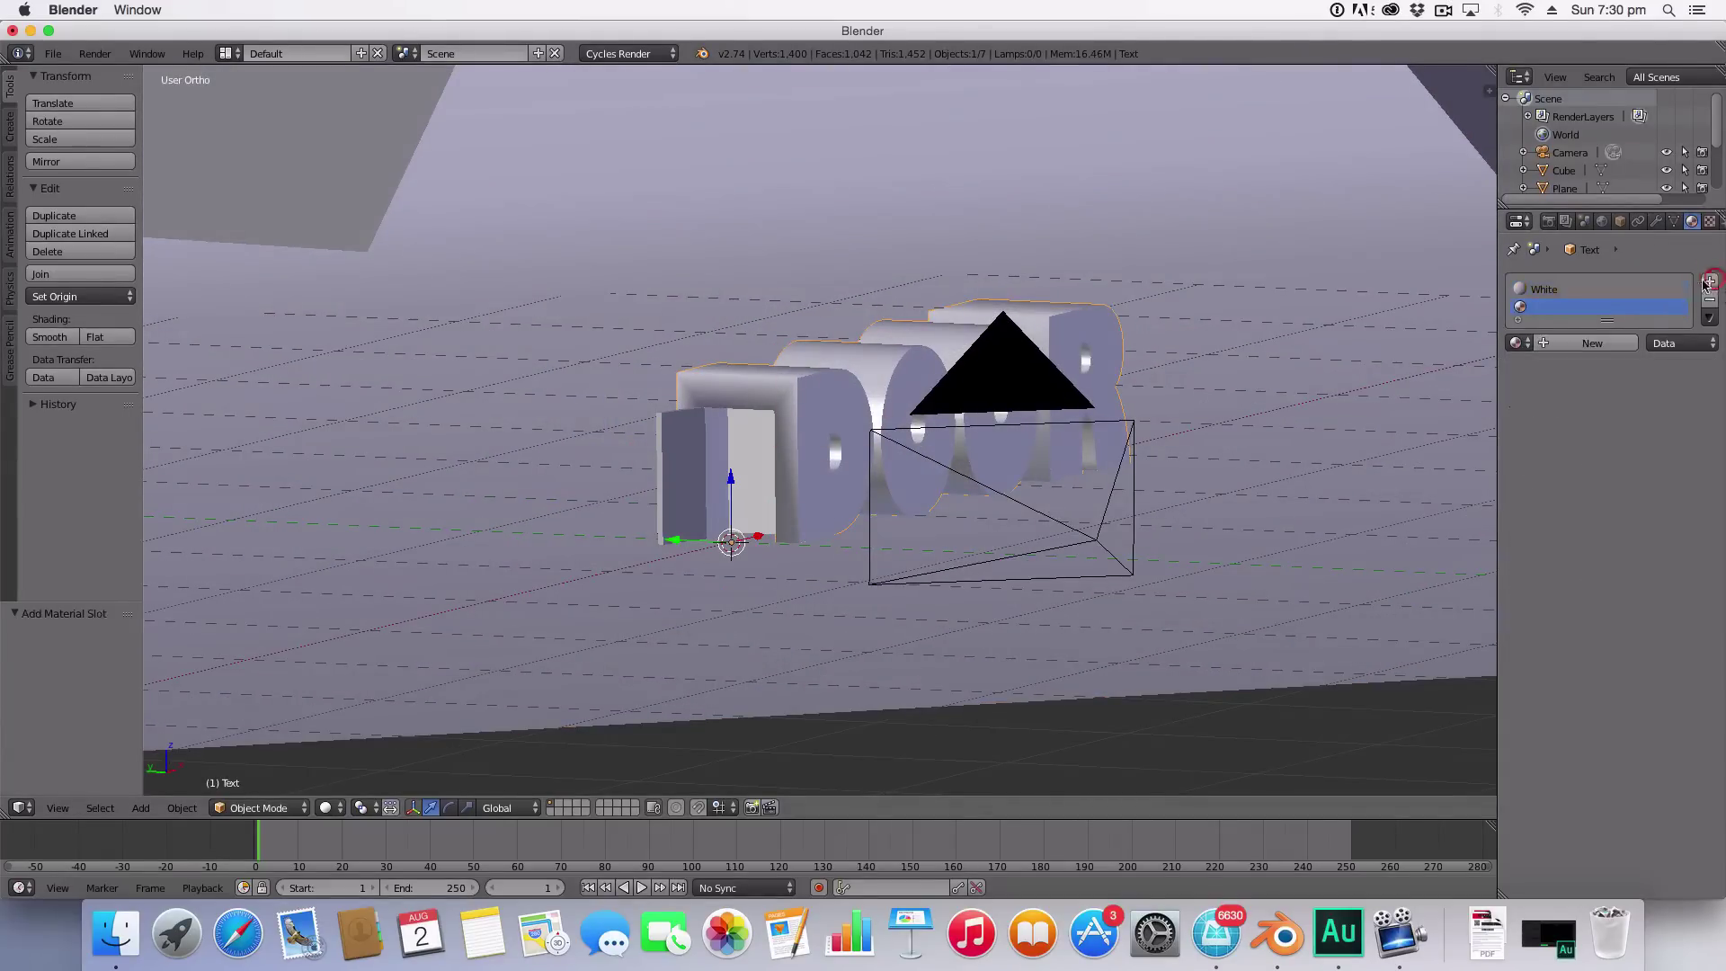
left_click(1617, 344)
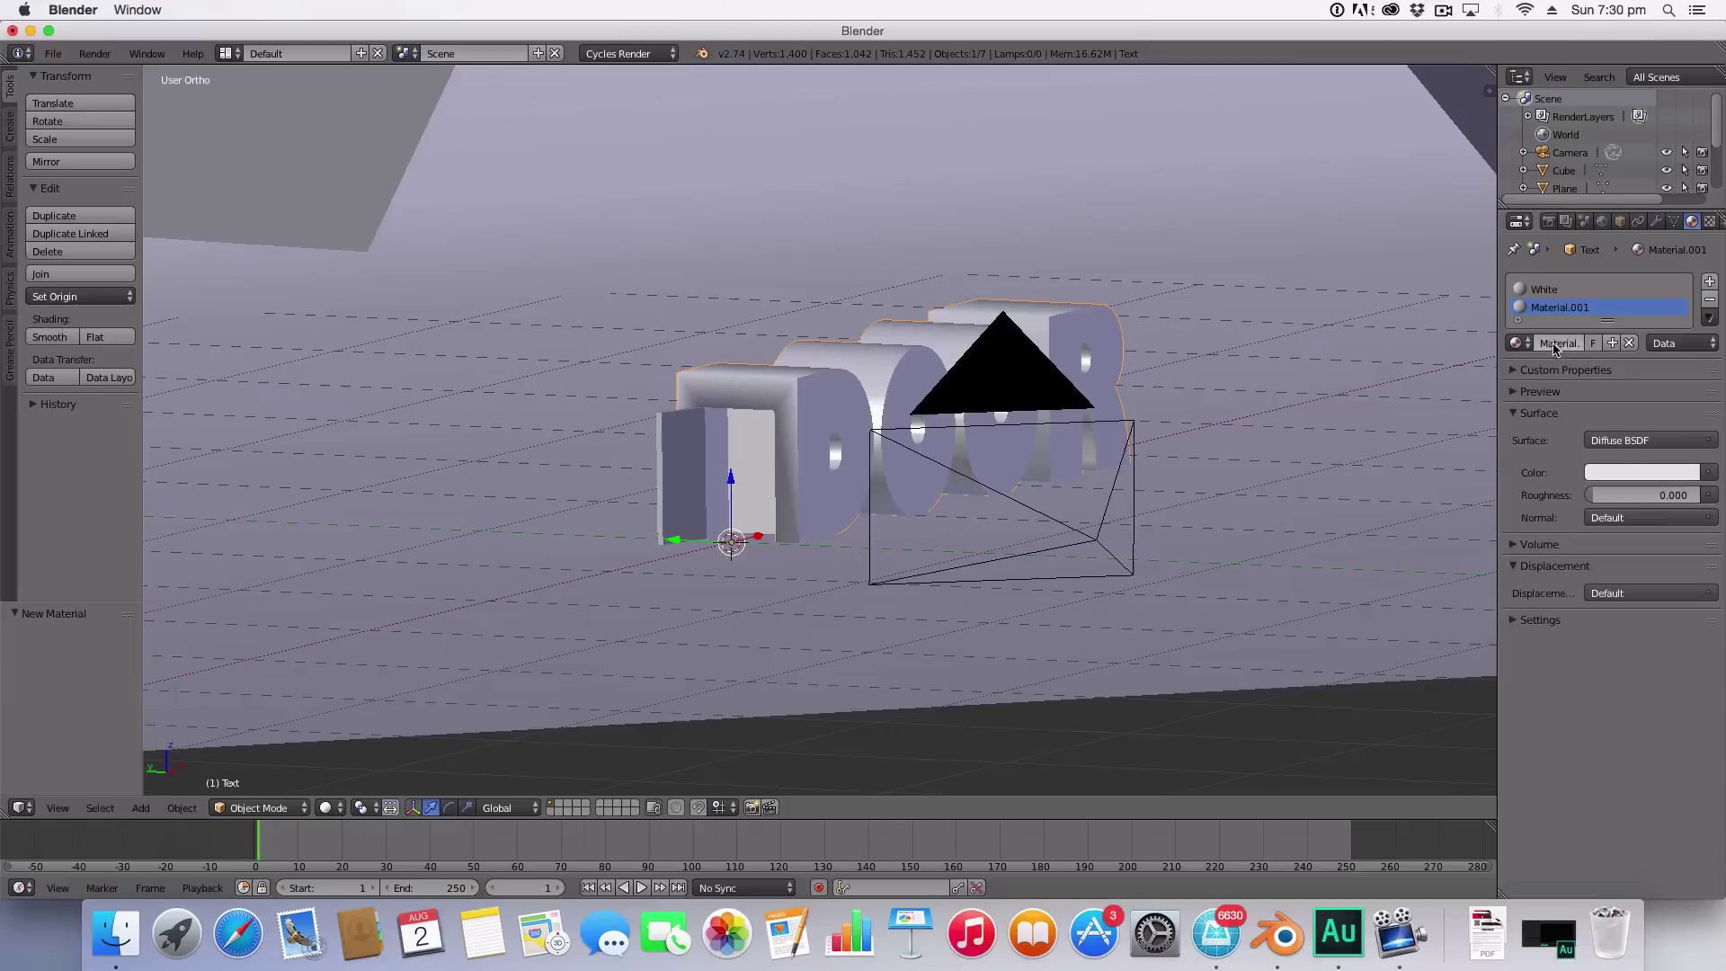
type("Door Light")
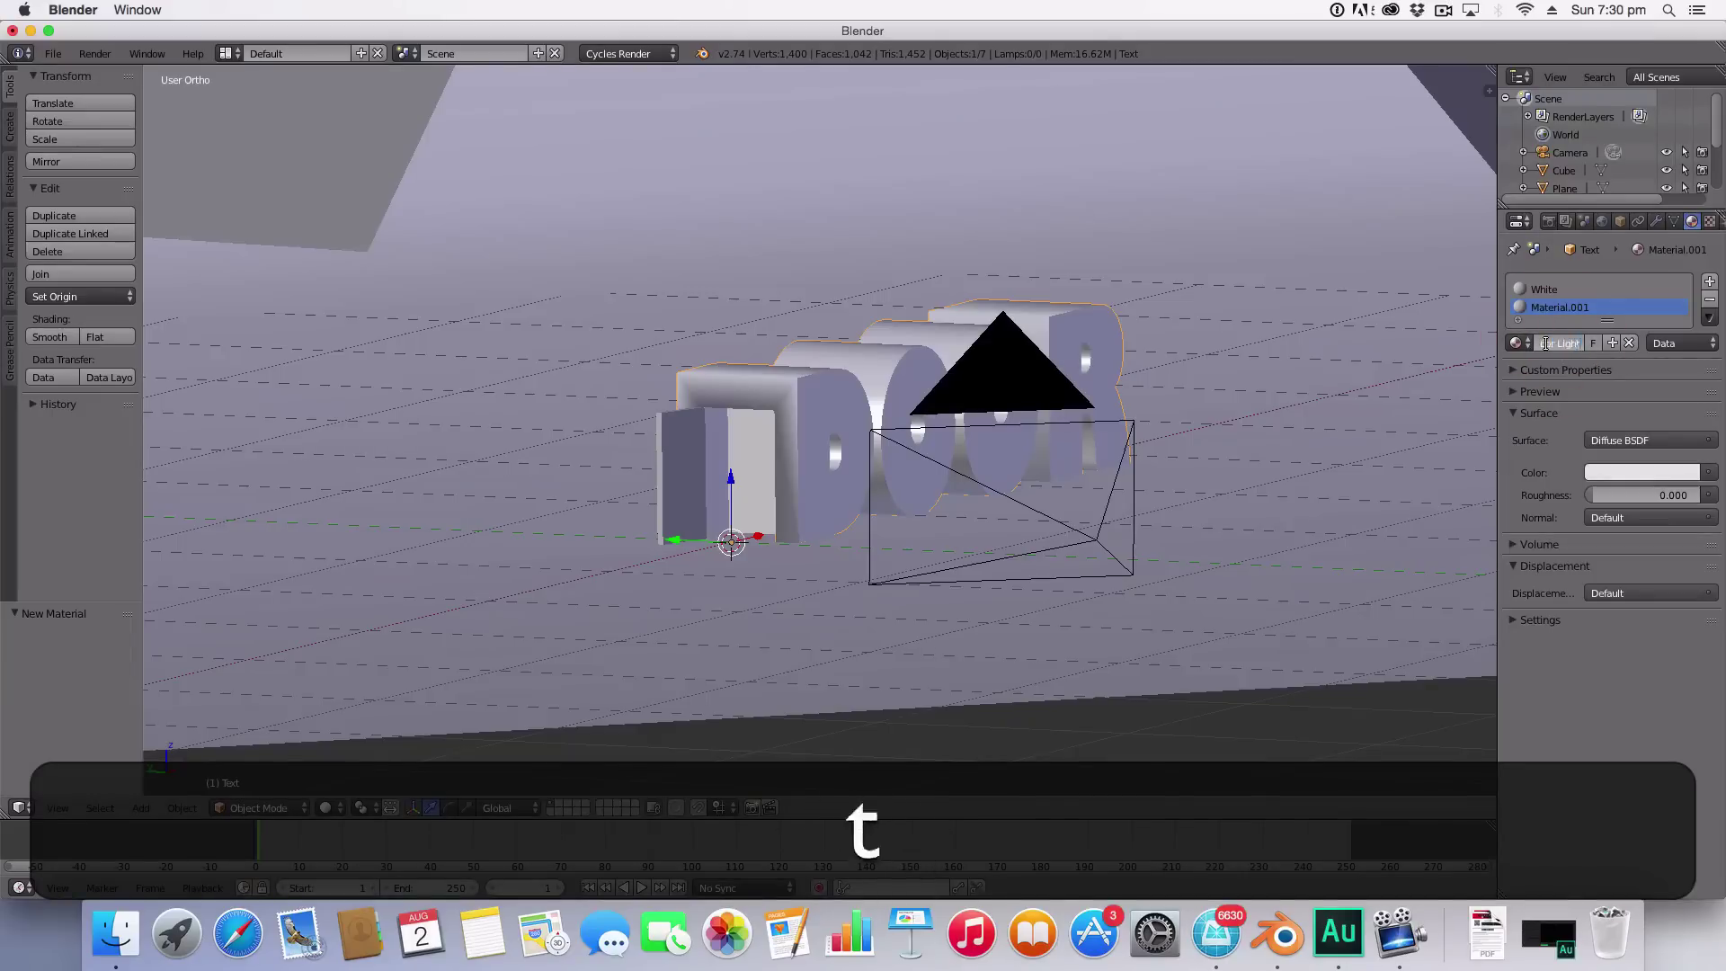
left_click(1644, 440)
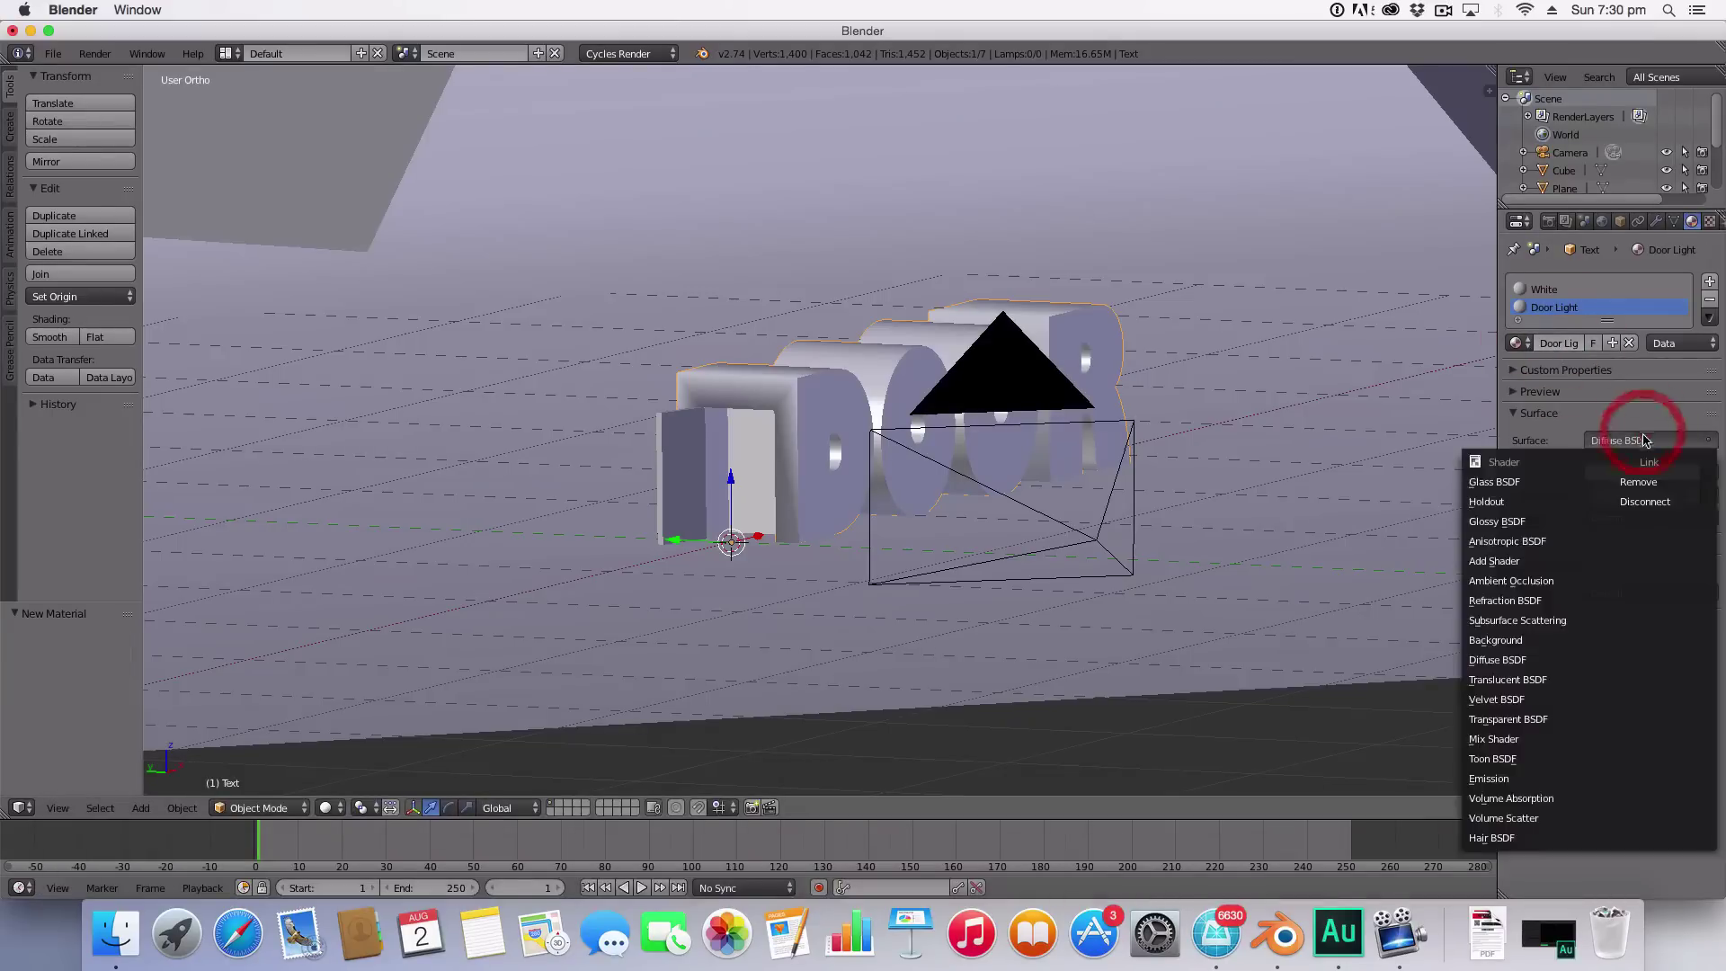
left_click(1499, 788)
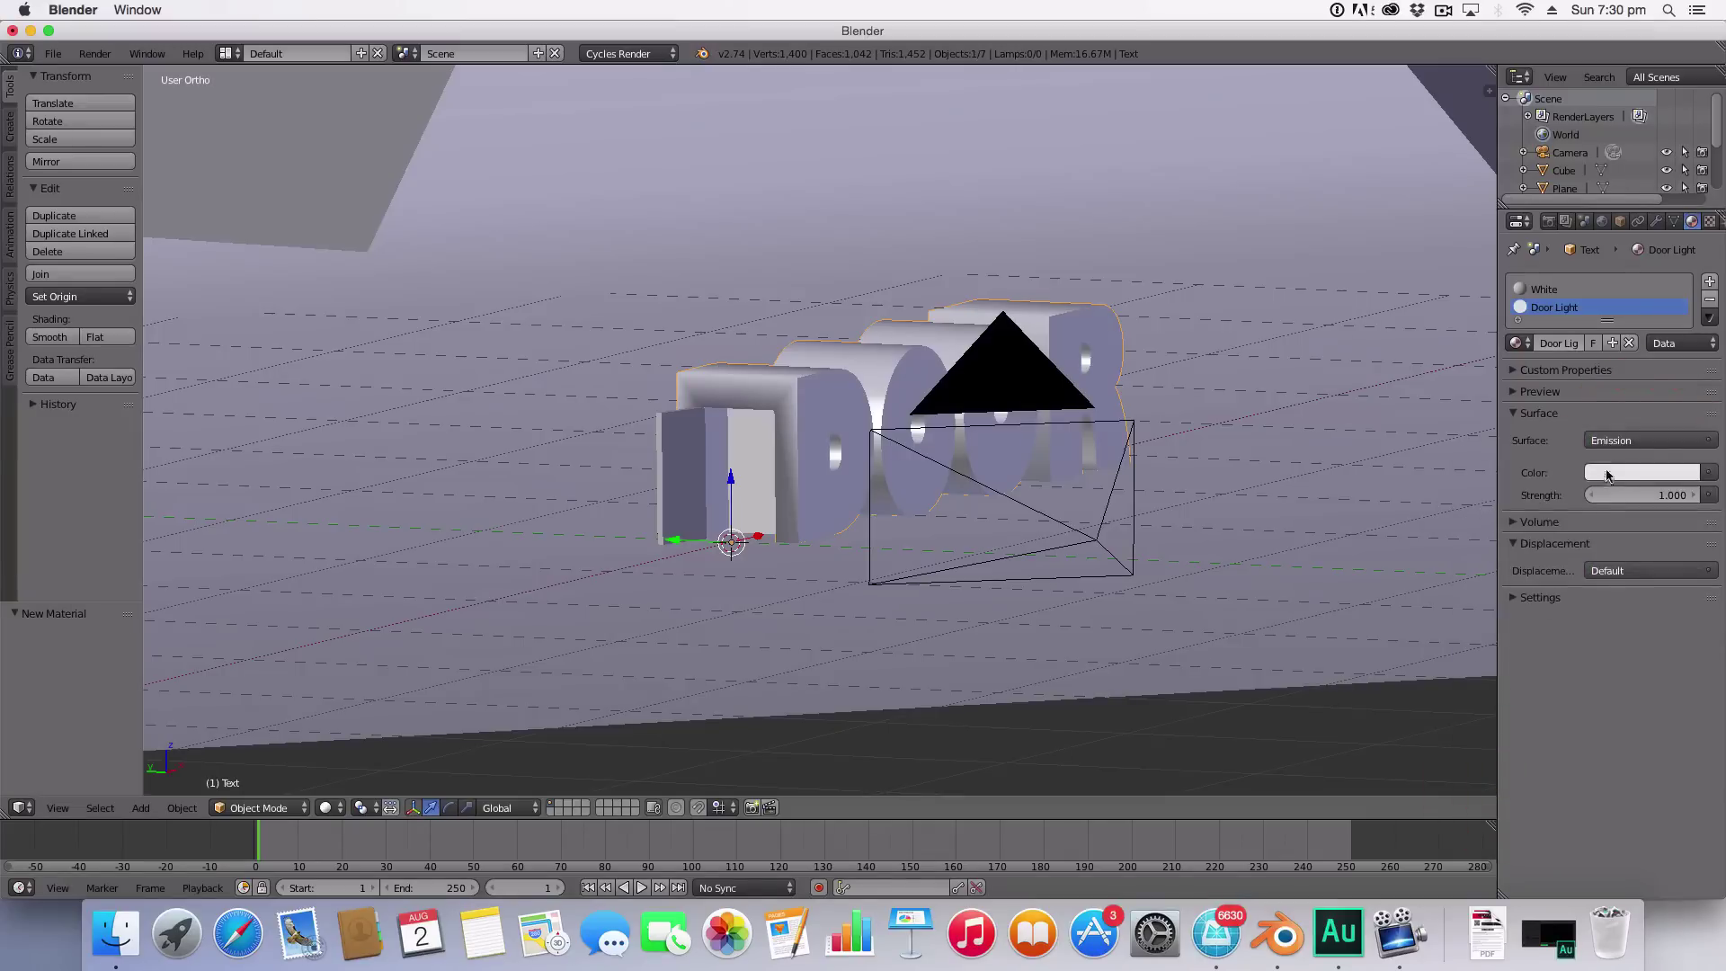
Step: Give Door Light a pale yellow emission at strength 4, then enter Edit Mode close to the door
left_click(1609, 467)
left_click(1618, 482)
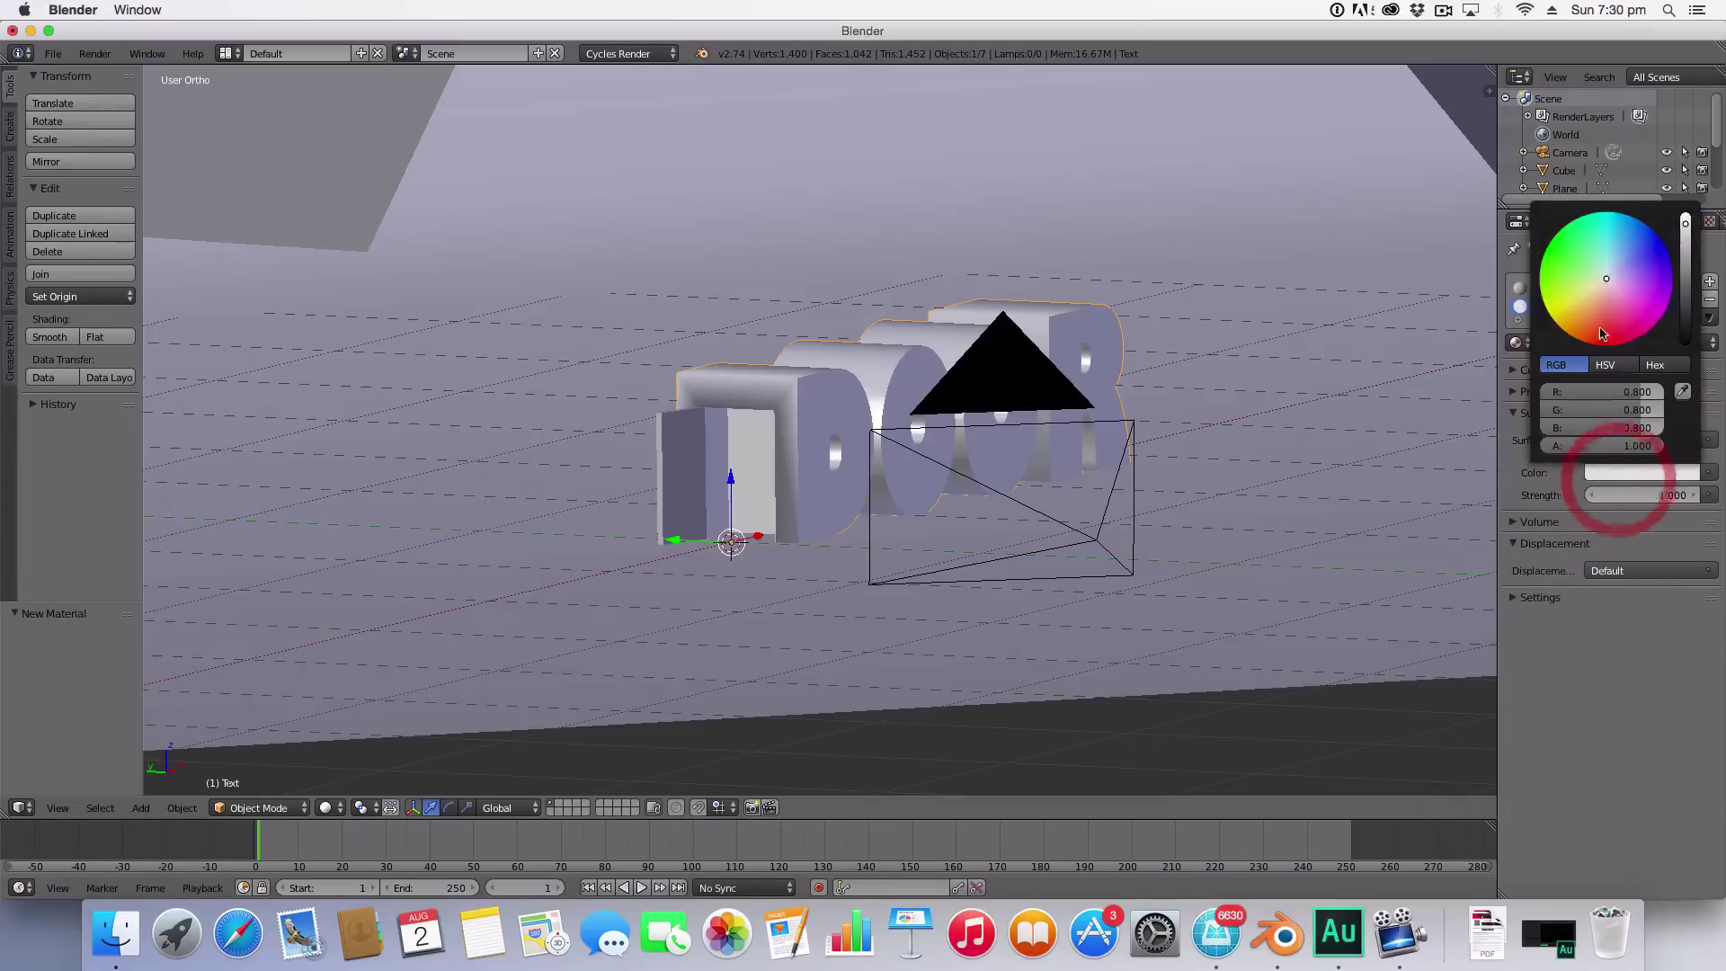
left_click(1664, 495)
type("4")
key("Return")
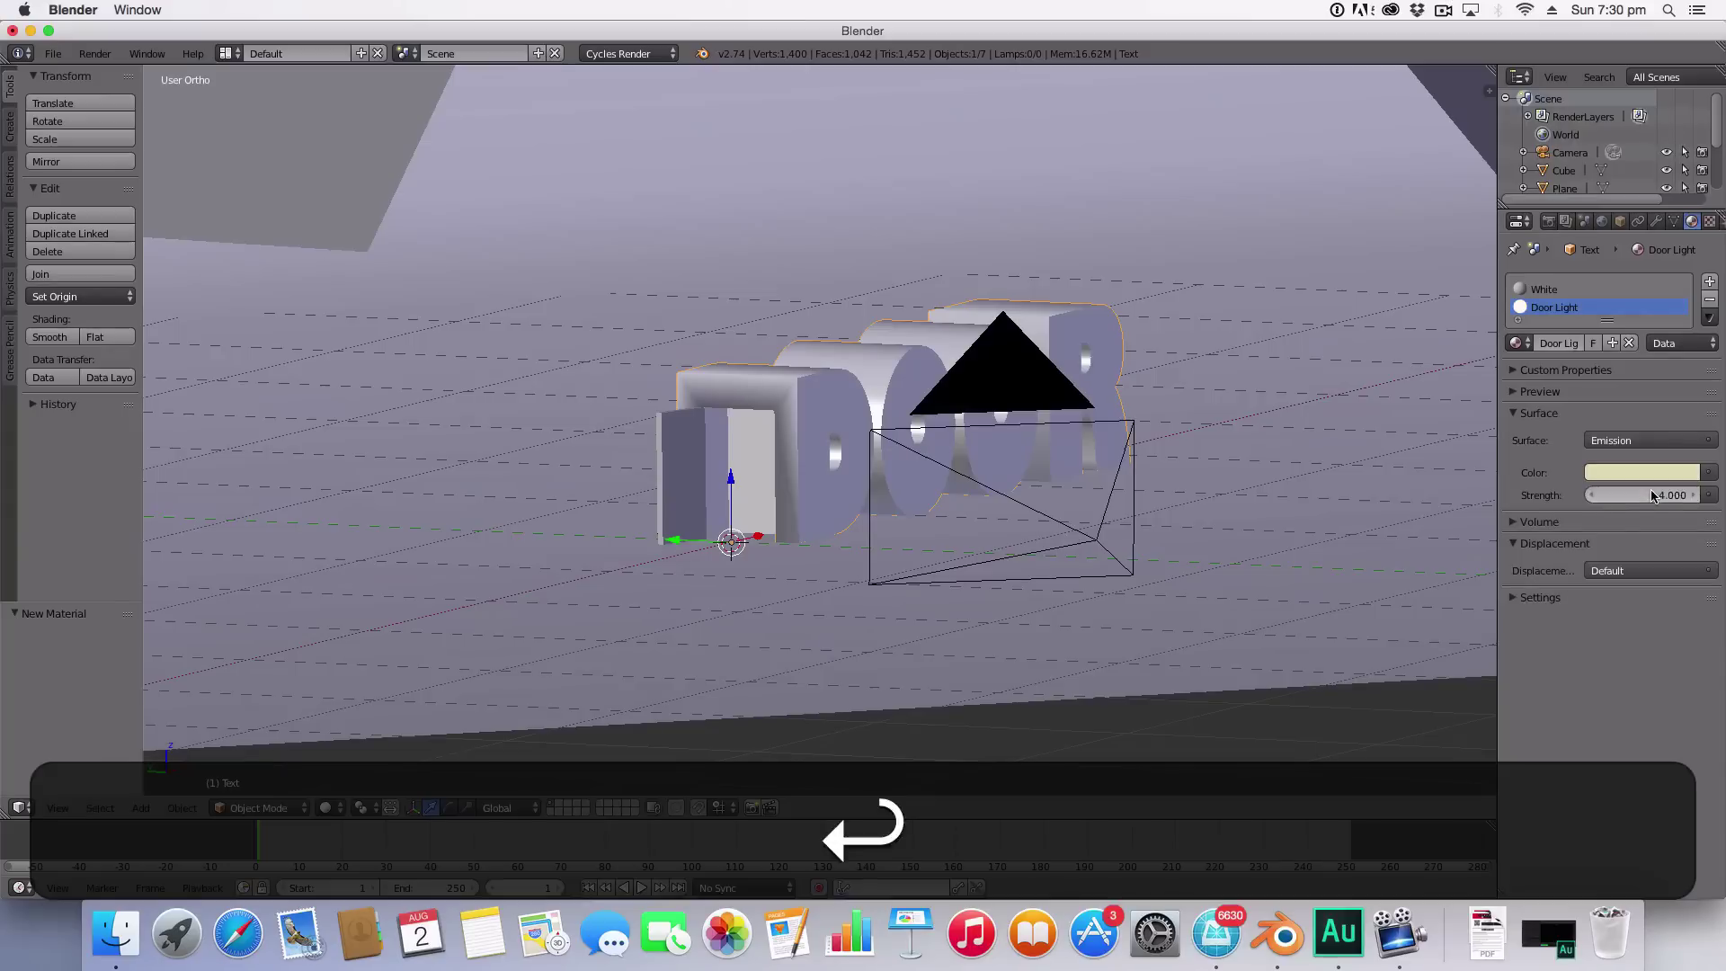
key("Tab")
middle_click_drag(632, 485, 792, 512)
Step: In face select mode, assign the Door Light material to the flat door face inside the D
key("a")
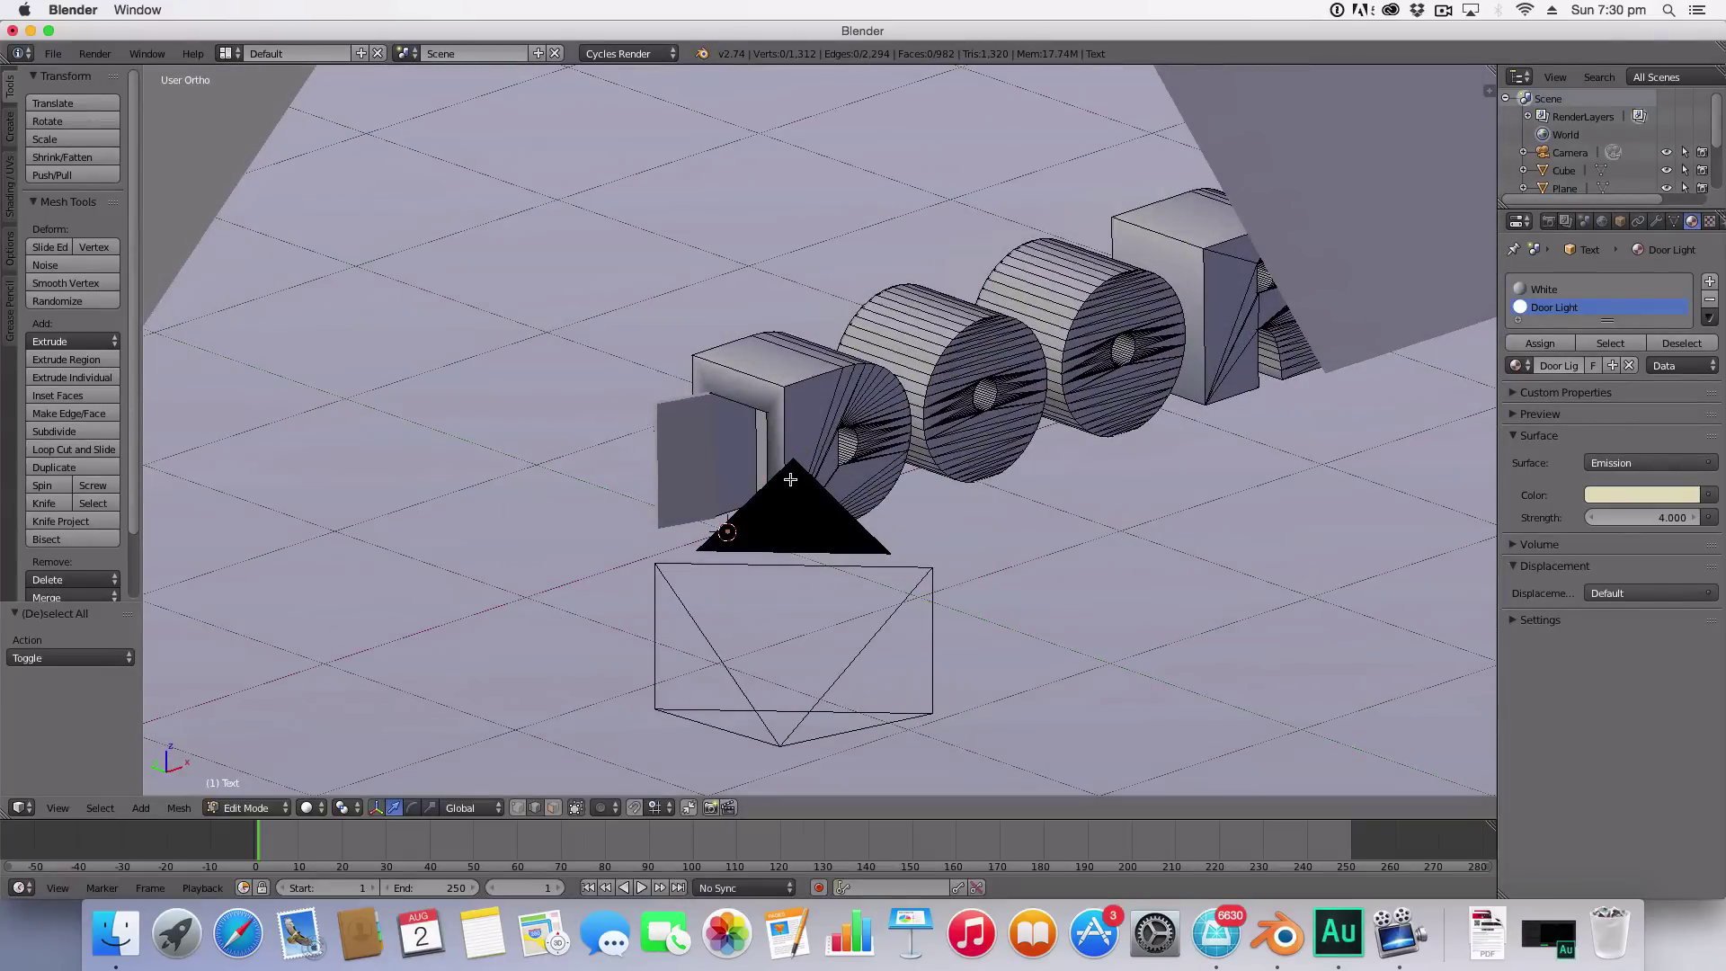
key("ctrl+Tab")
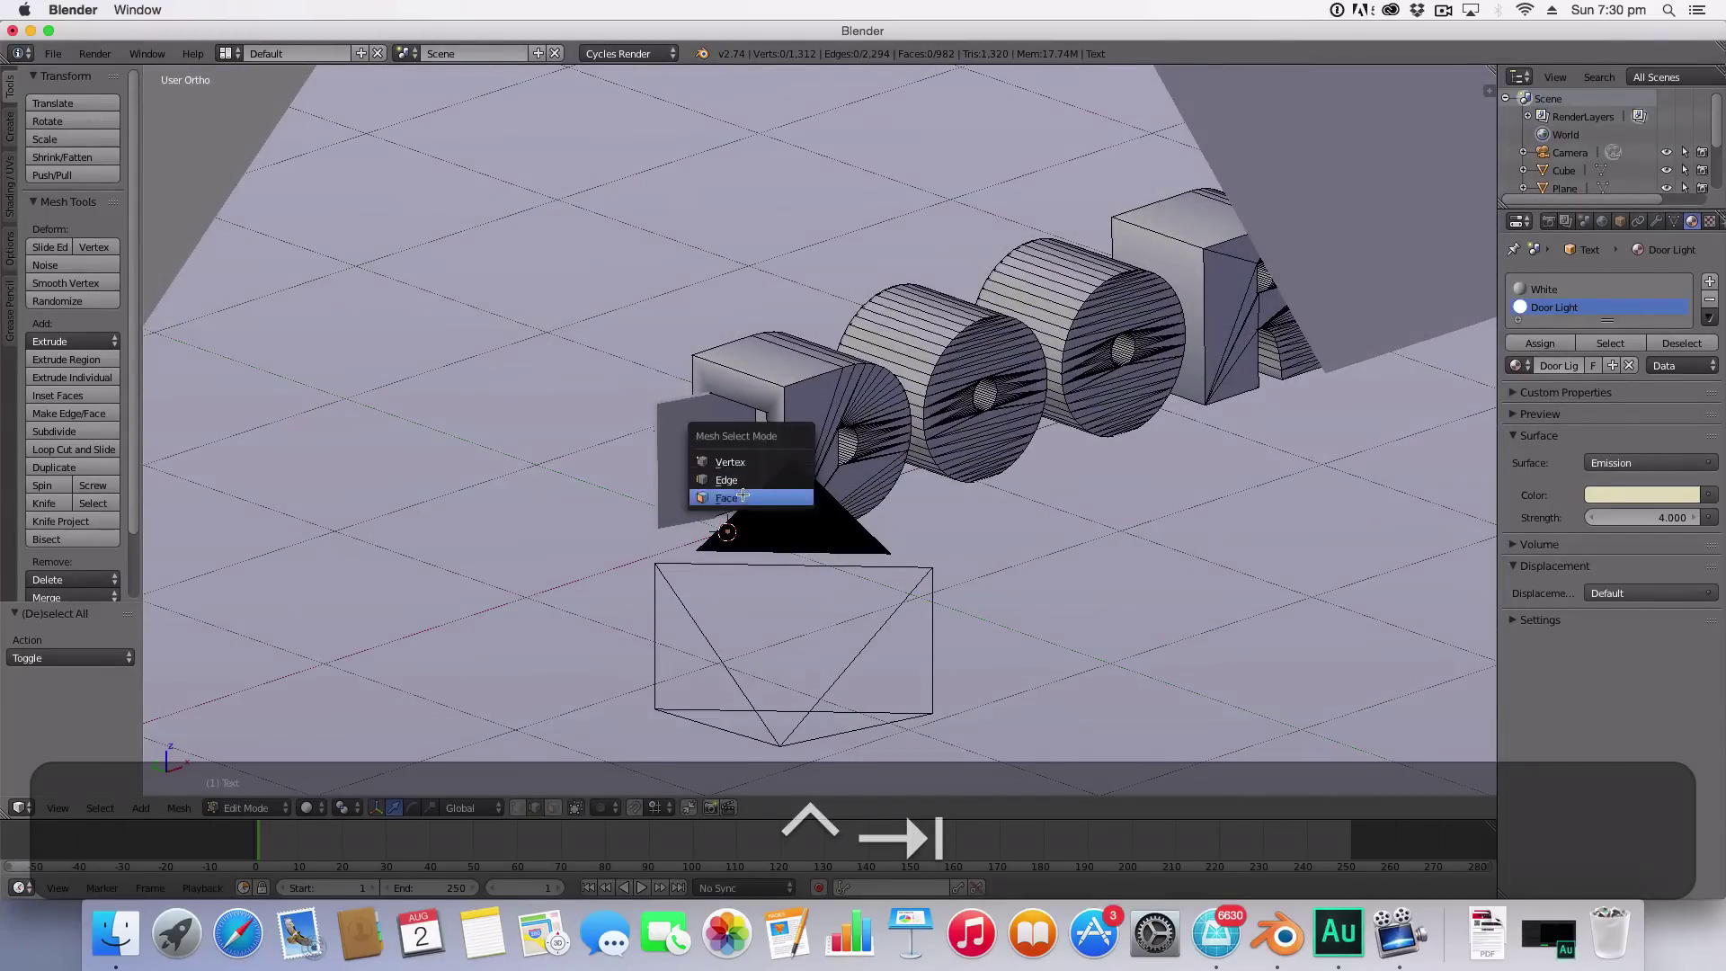
left_click(726, 497)
mouse_move(905, 452)
middle_mouse_down()
mouse_move(713, 454)
mouse_move(887, 428)
middle_mouse_up()
right_click(756, 444)
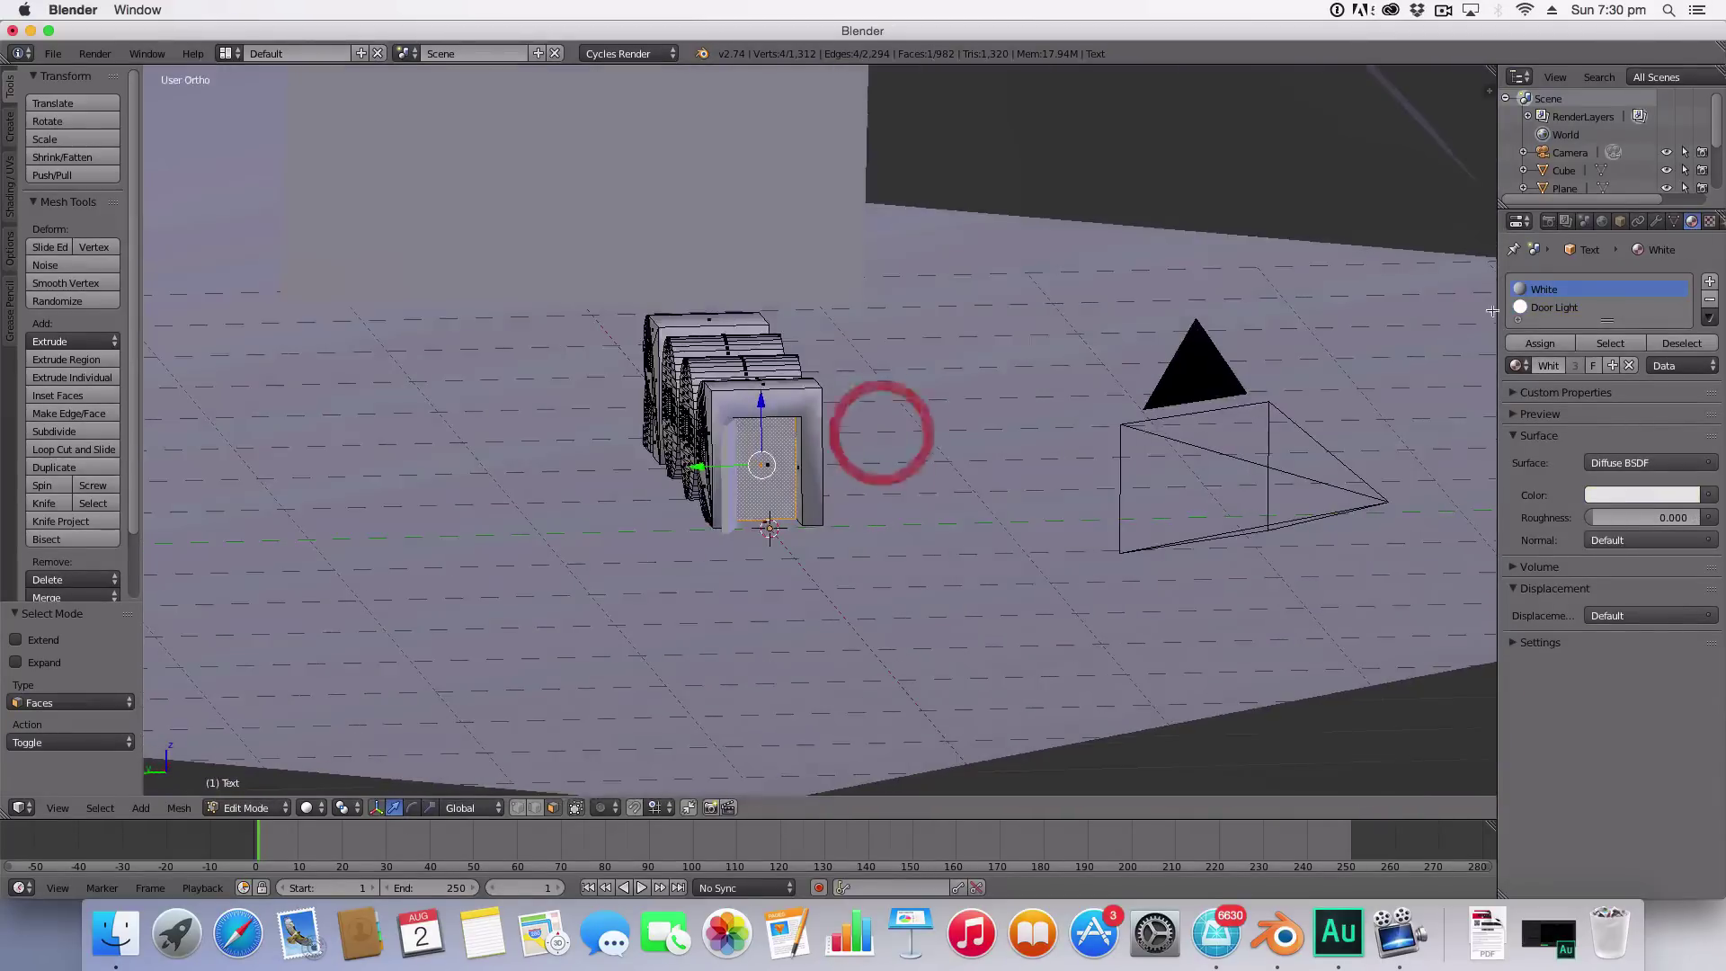
left_click(1553, 306)
left_click(1540, 344)
Step: Set the material's viewport colour, return to Object Mode and view the whole scene
left_click(1555, 616)
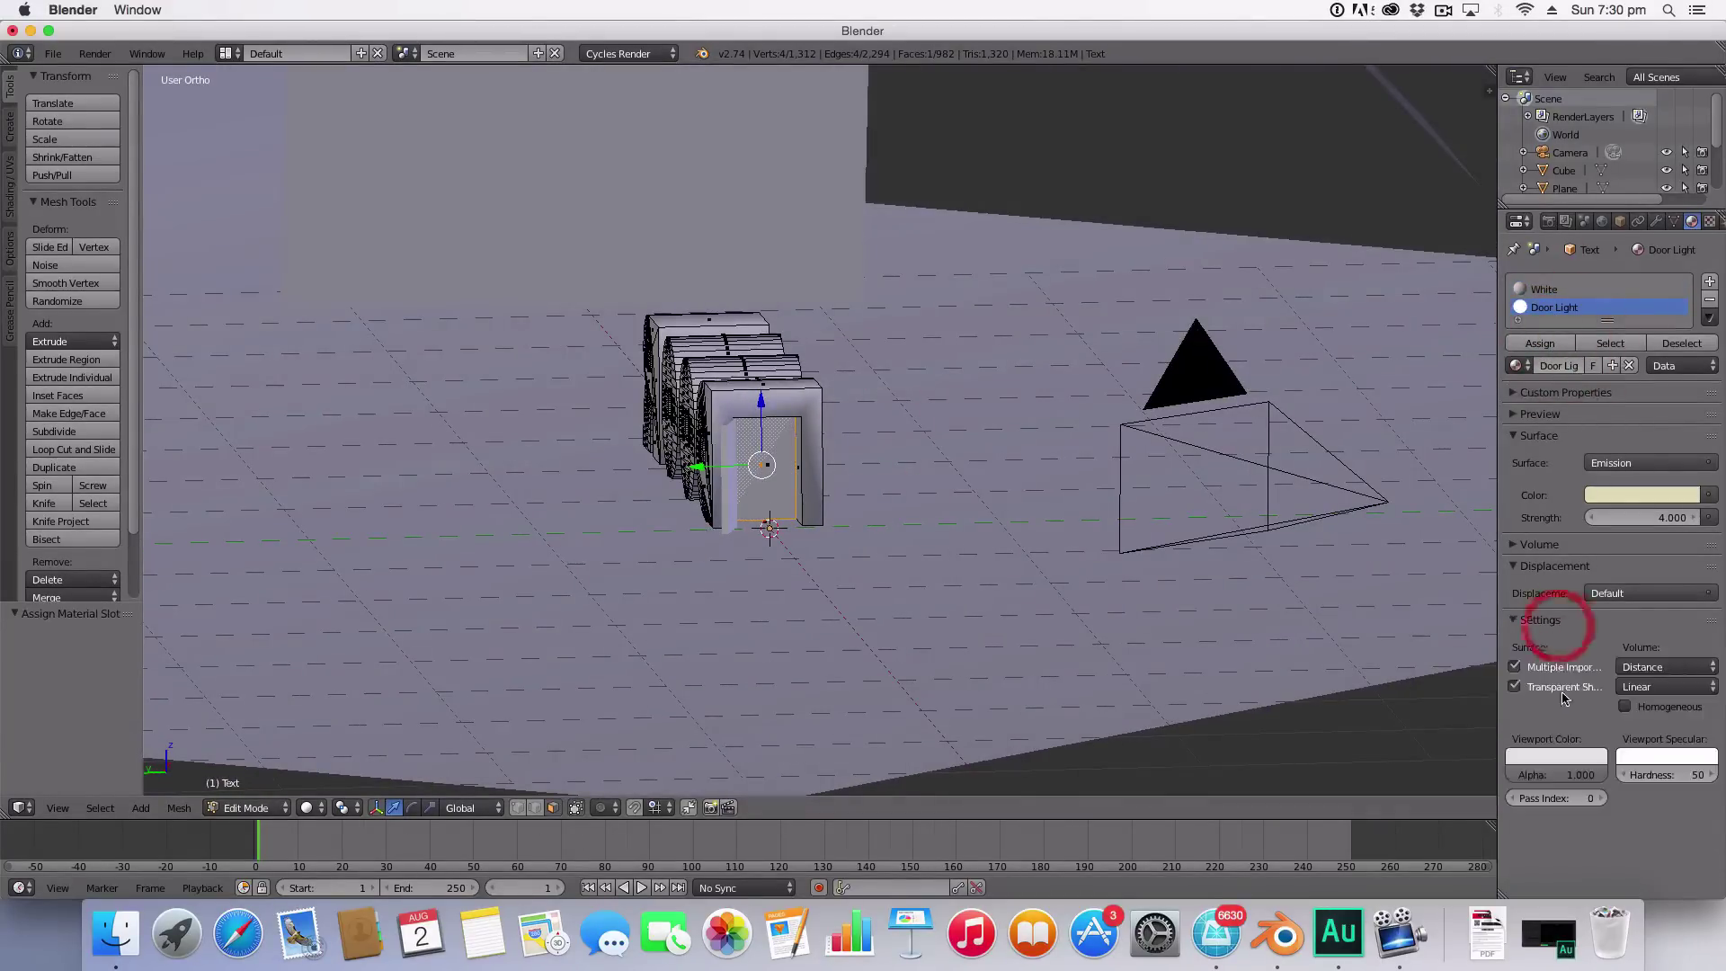
left_click(1556, 756)
left_click(1591, 692)
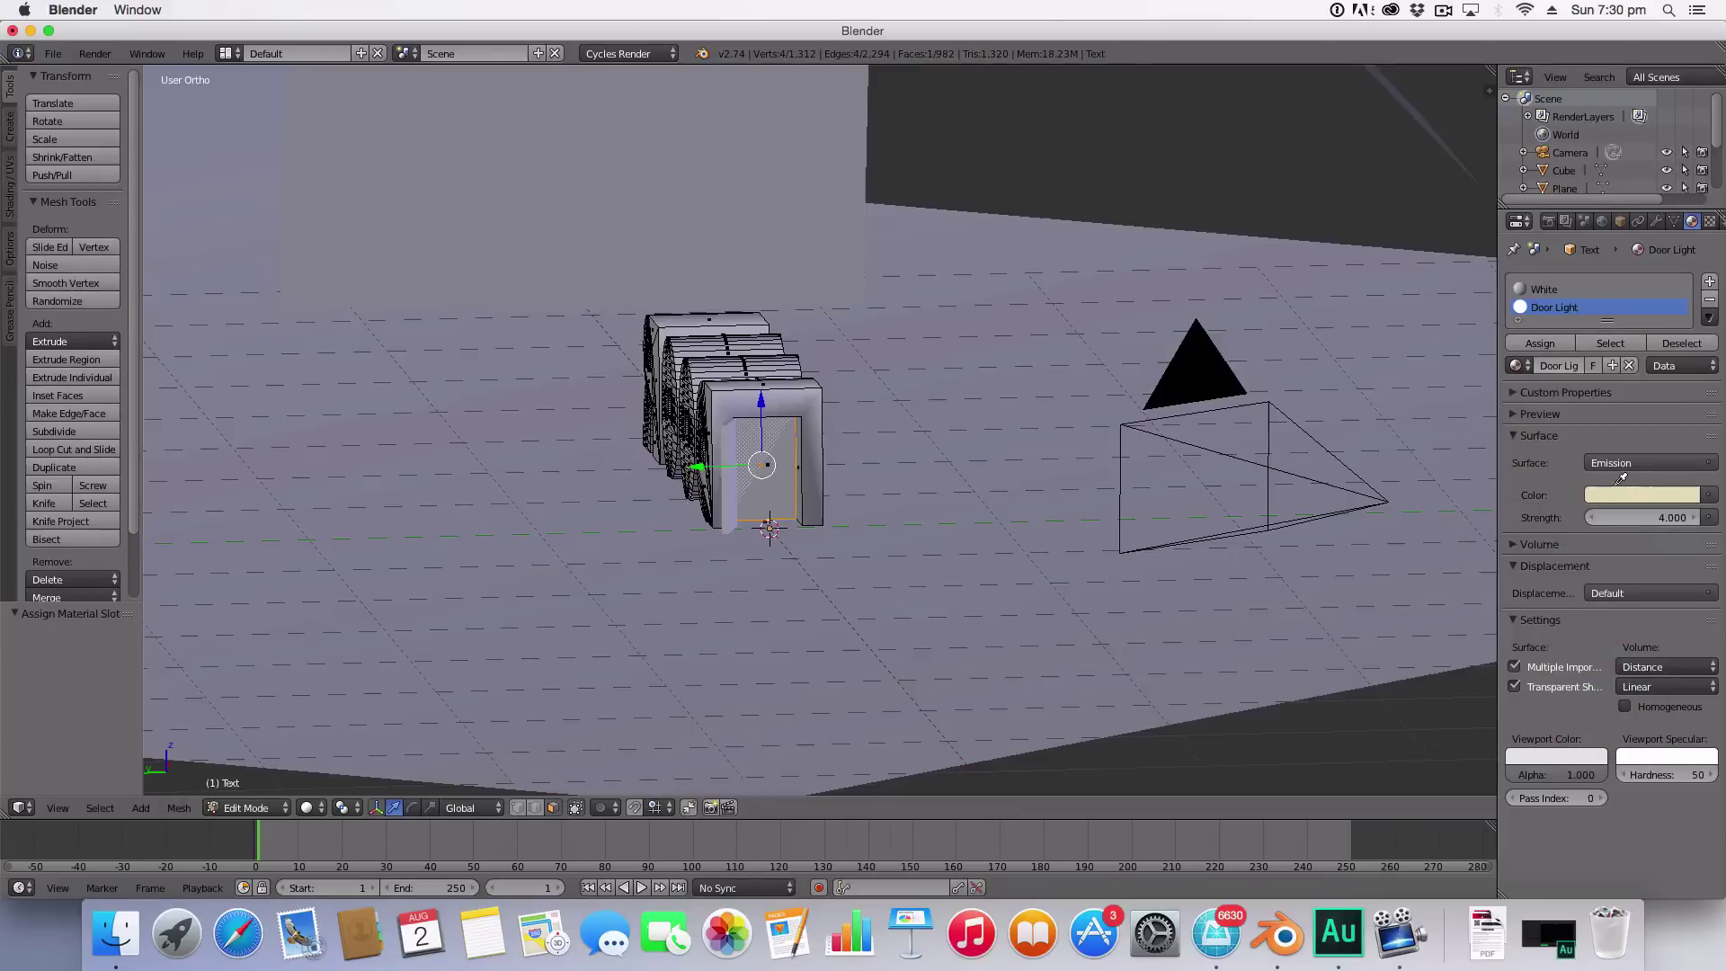
key("Tab")
middle_click_drag(1044, 366, 899, 282)
scroll(831, 416, "up", 5)
scroll(831, 416, "down", 5)
Step: Give Plane.001 a new Emission material named Light
right_click(899, 282)
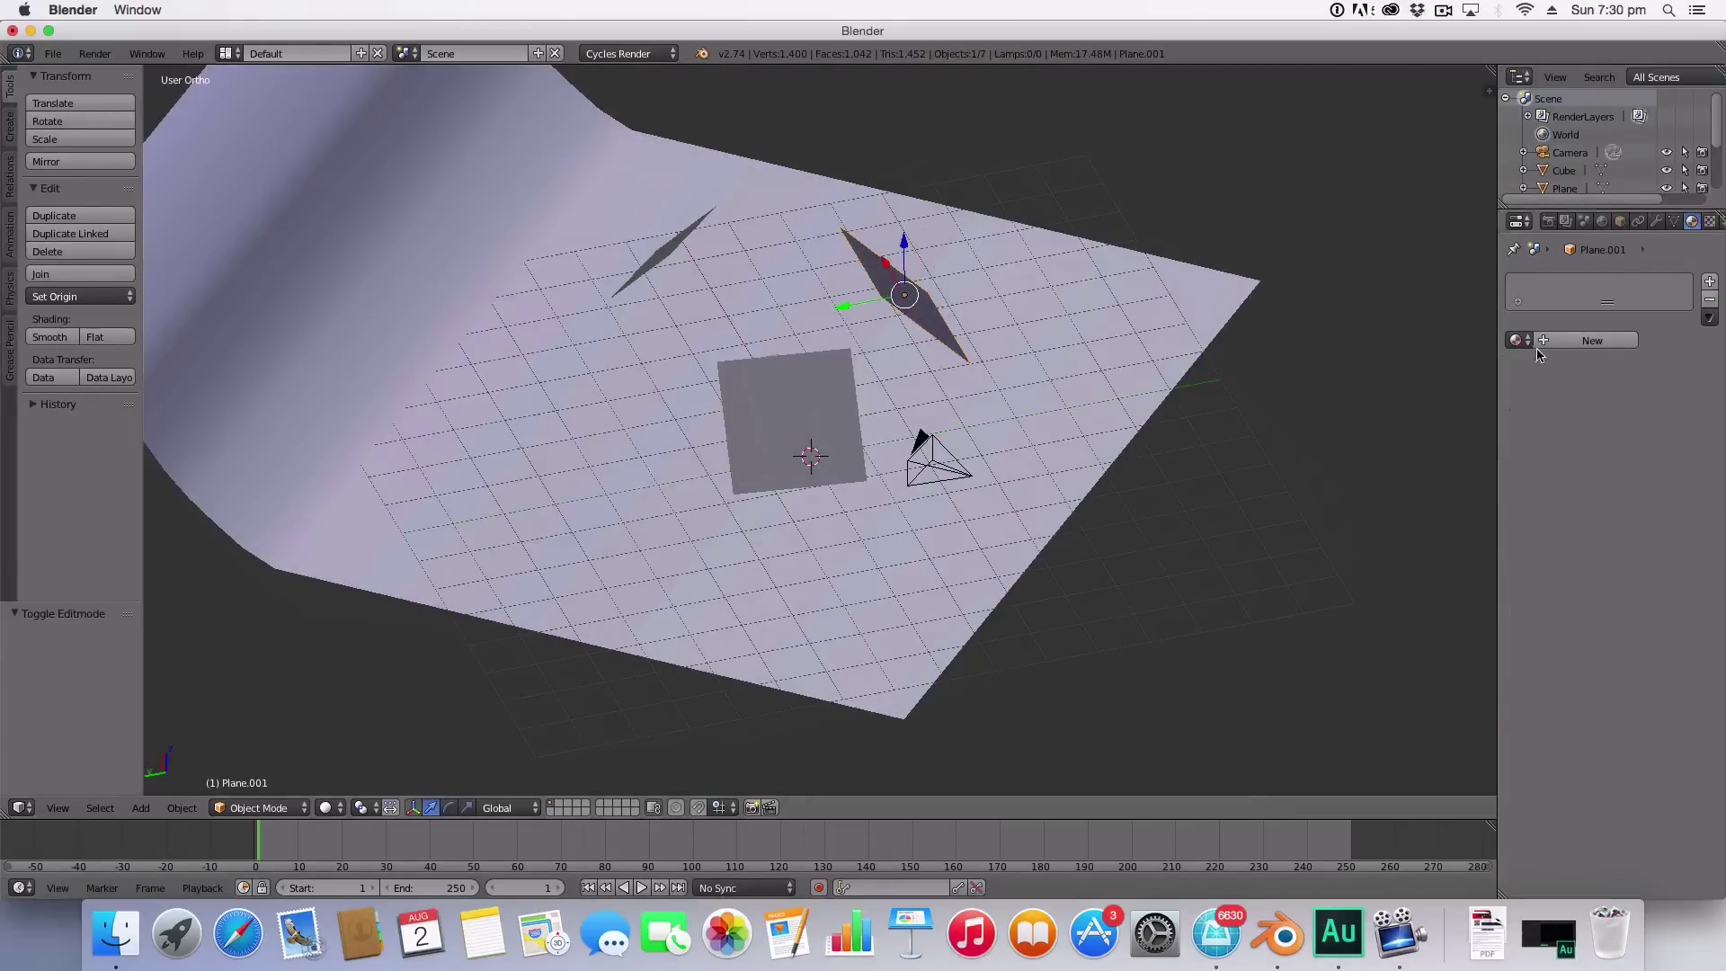
left_click(1565, 345)
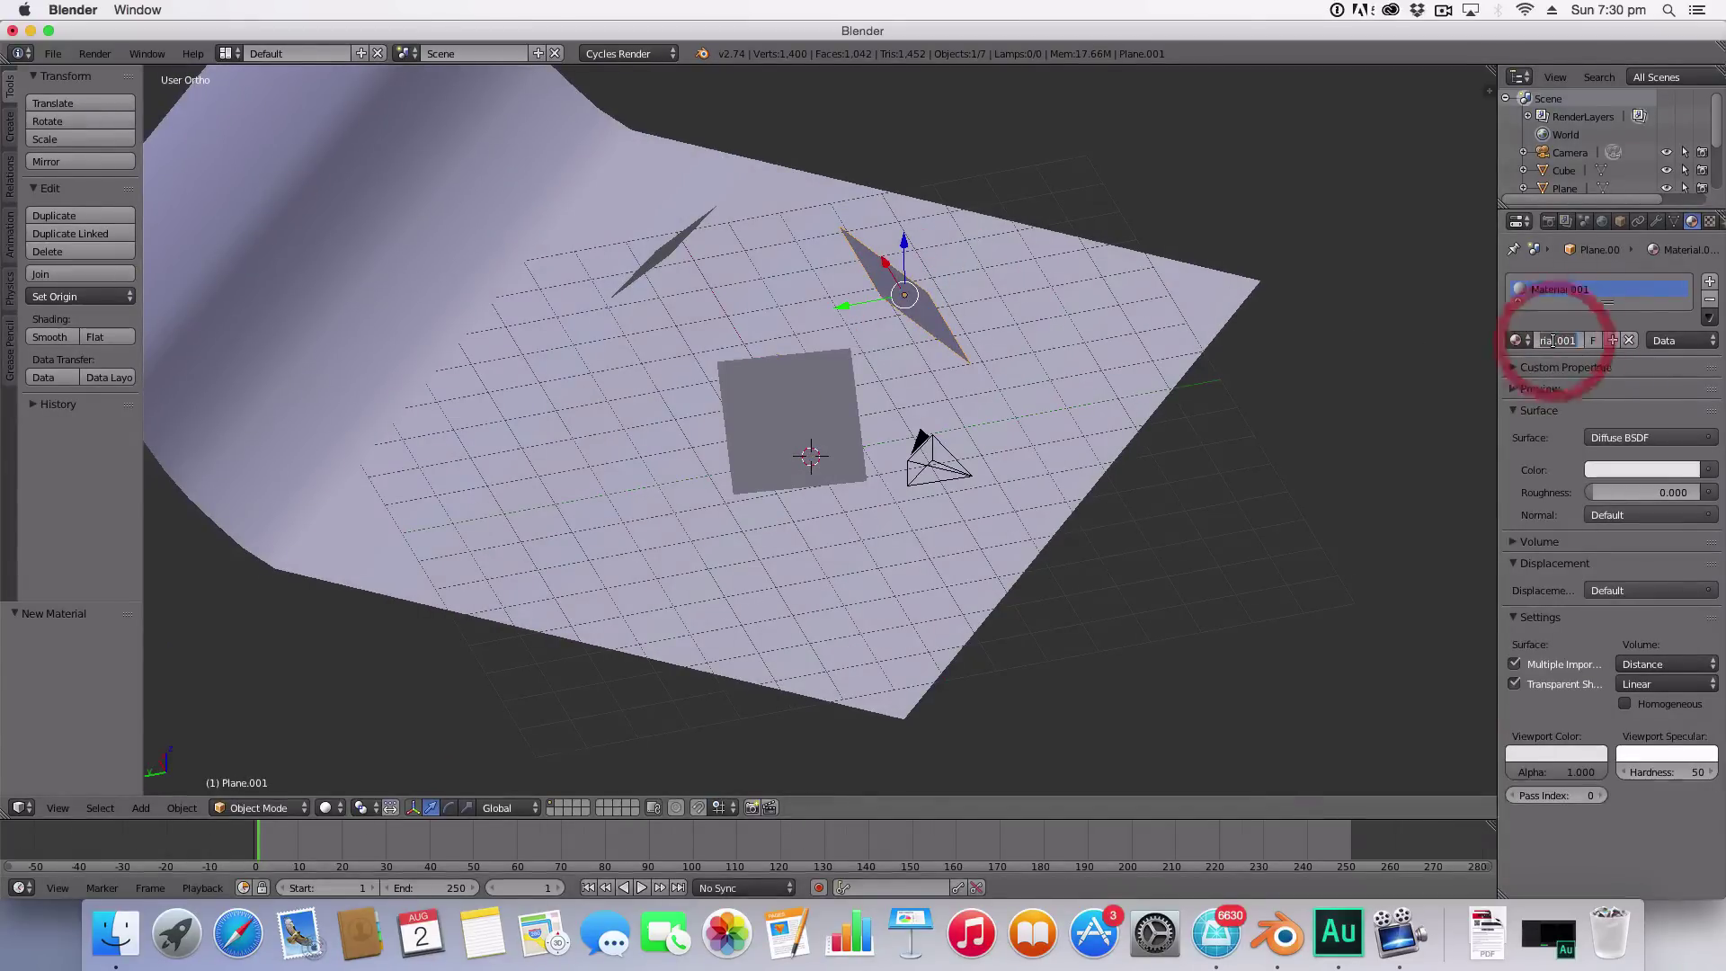
type("Lit")
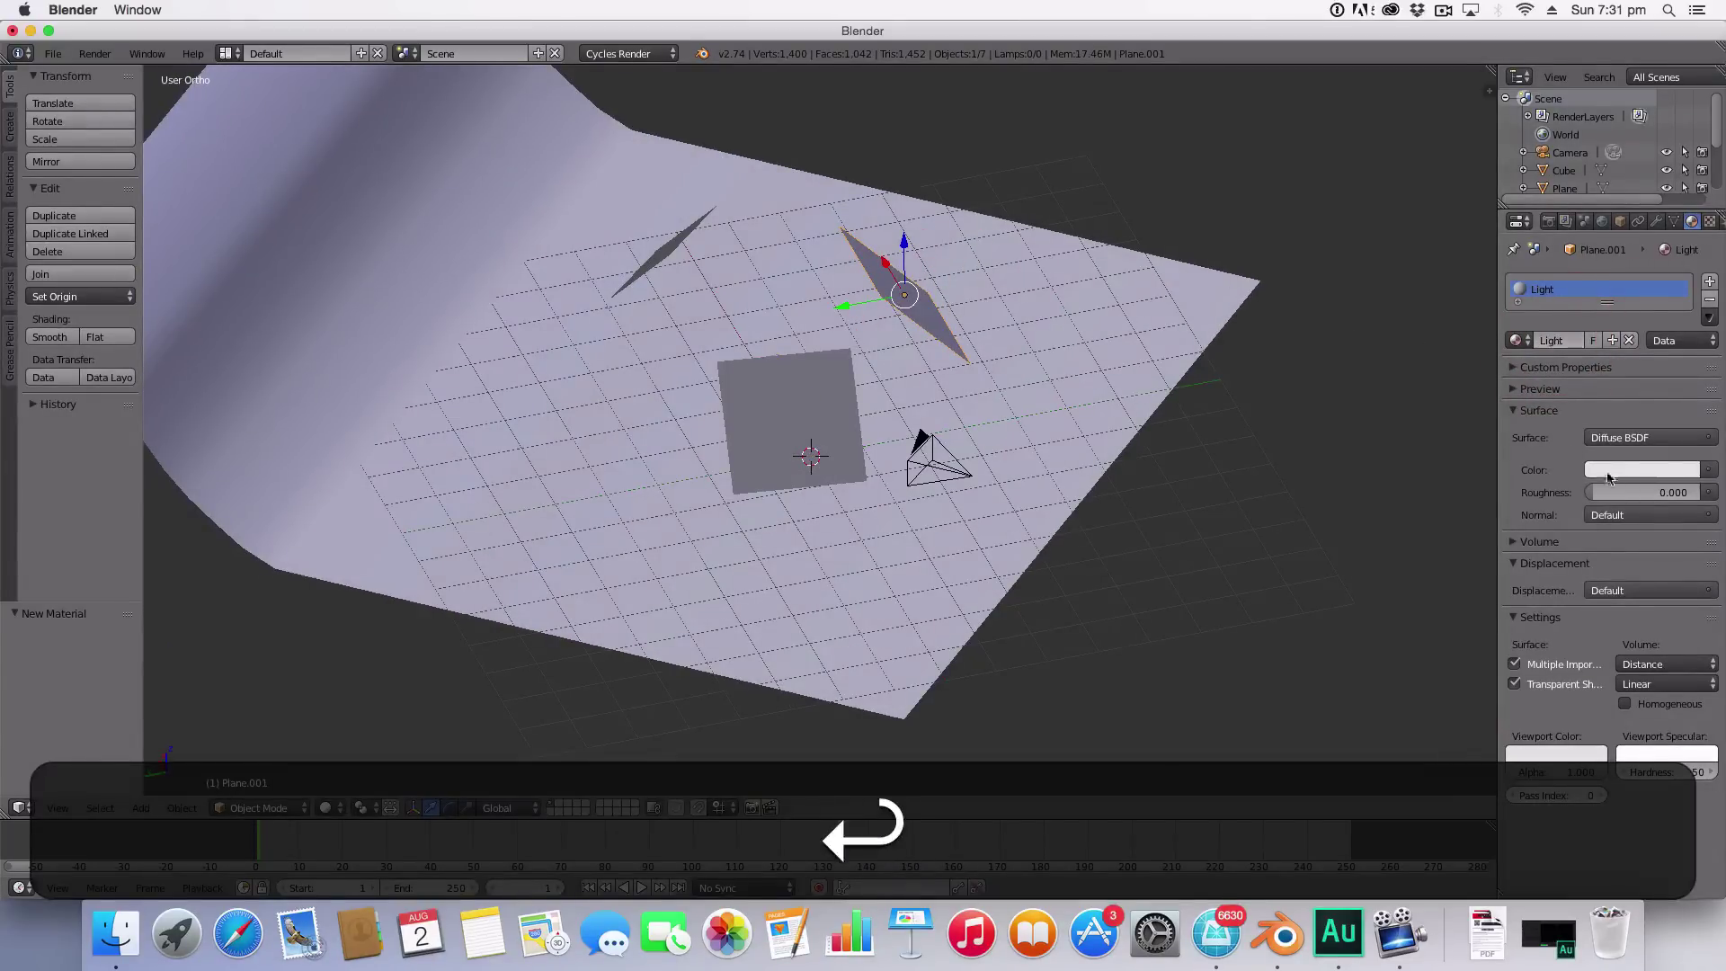
left_click(1616, 435)
left_click(1506, 776)
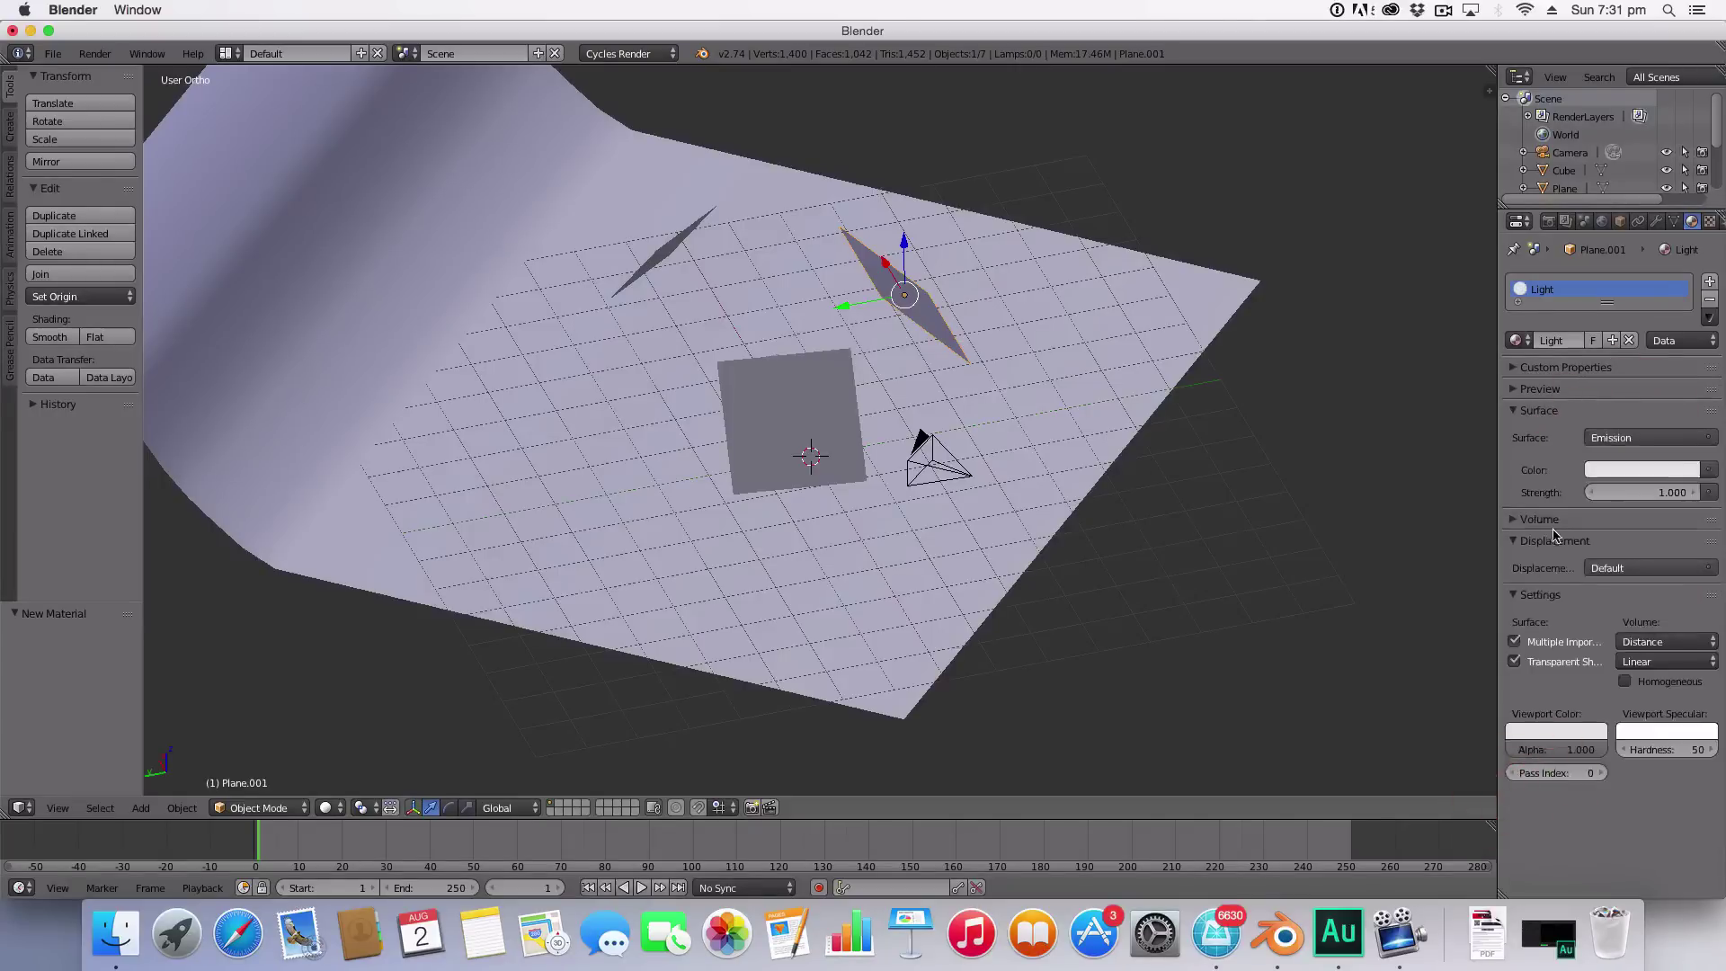
Step: Assign the Light material to Plane.002 and Plane.003 and set its emission strength to 4
right_click(822, 378)
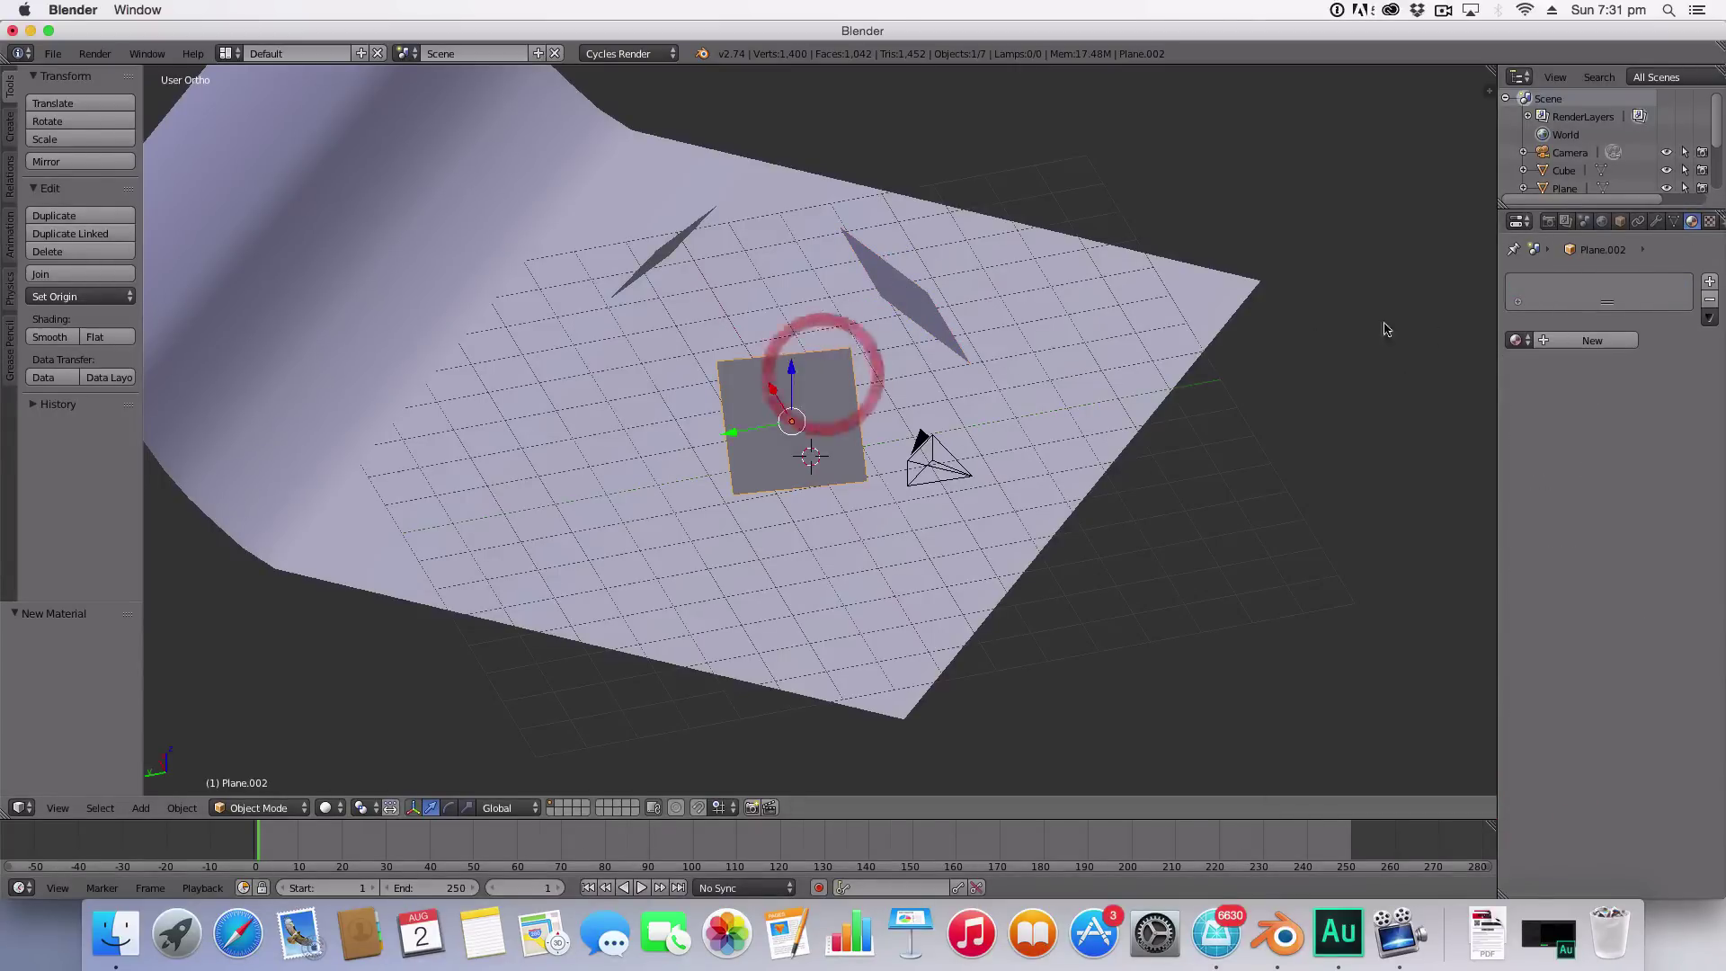
left_click(1516, 339)
left_click(1467, 382)
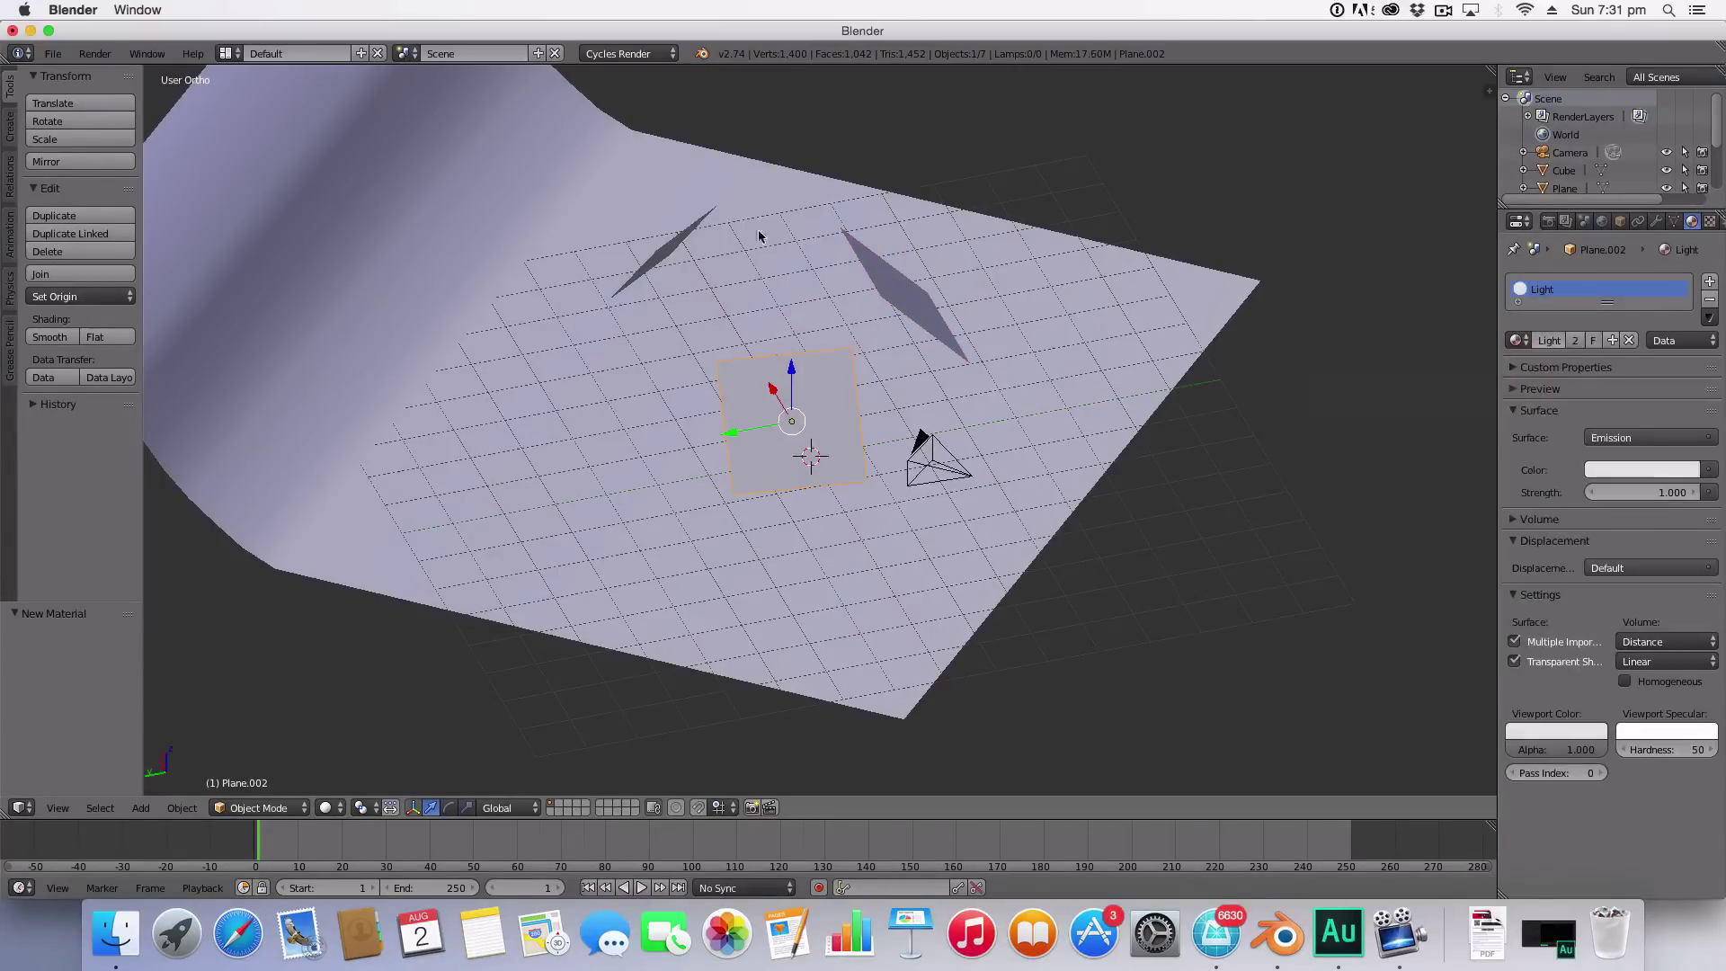
right_click(687, 235)
left_click(1515, 340)
left_click(1459, 383)
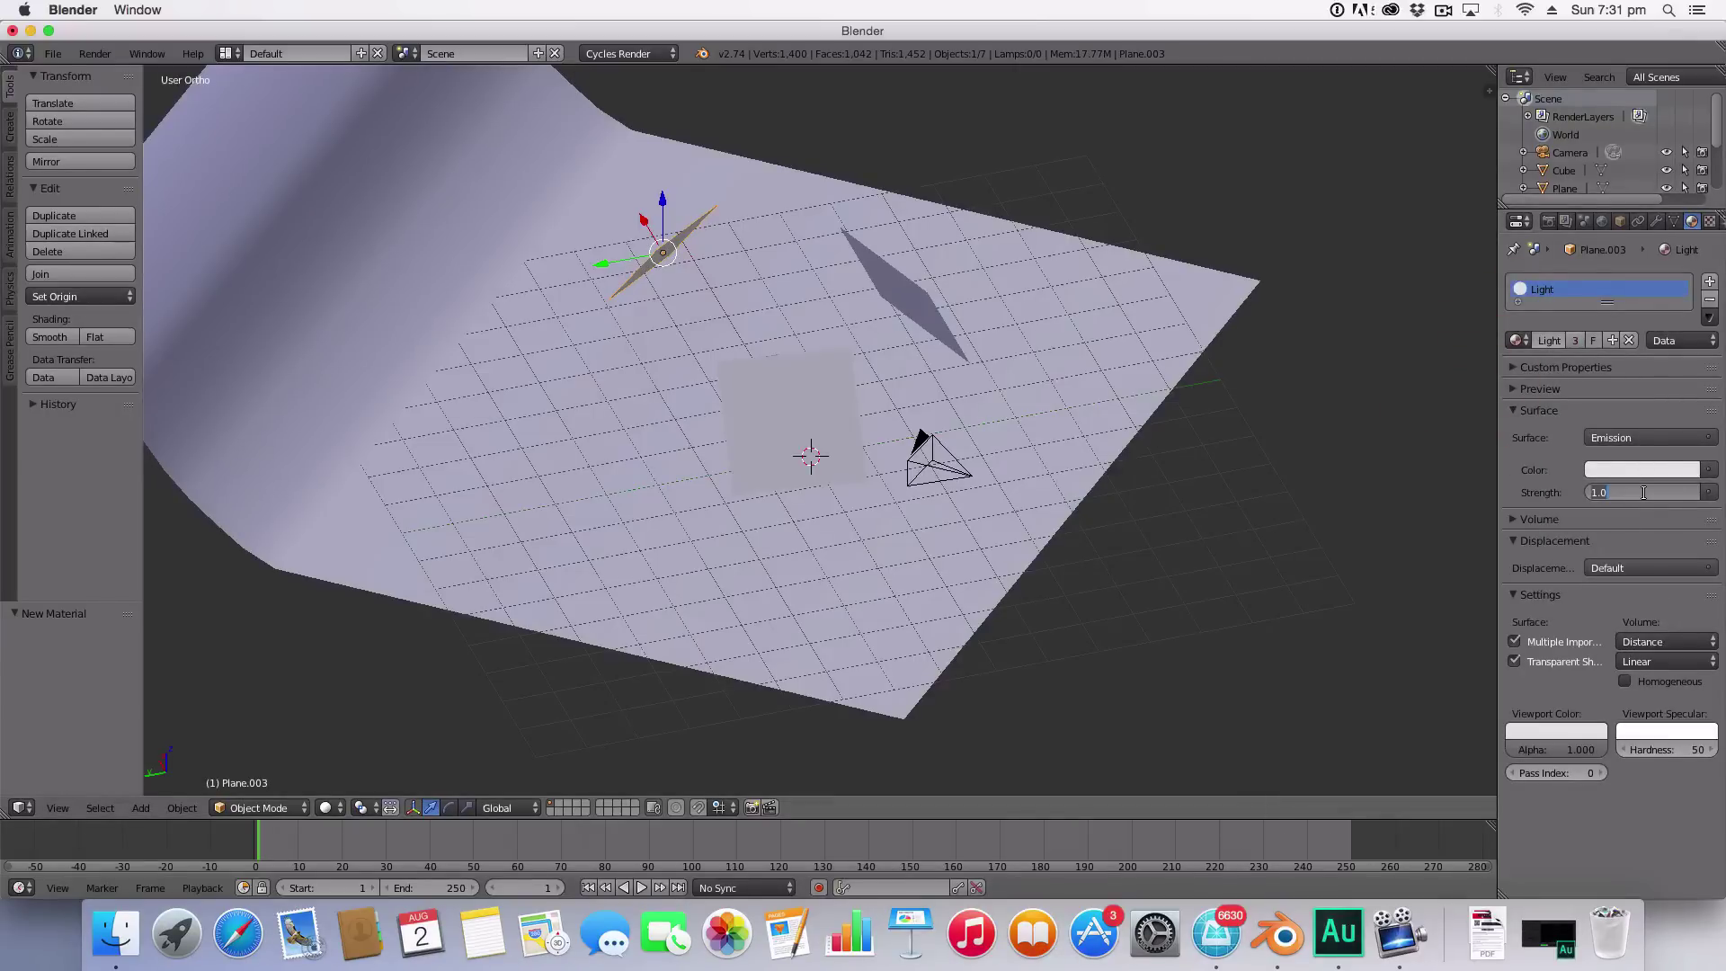
type("4")
key("Return")
left_click(1548, 221)
Step: Render the scene in Cycles, deselect everything, render again and expand the Sampling panel
left_click(1556, 303)
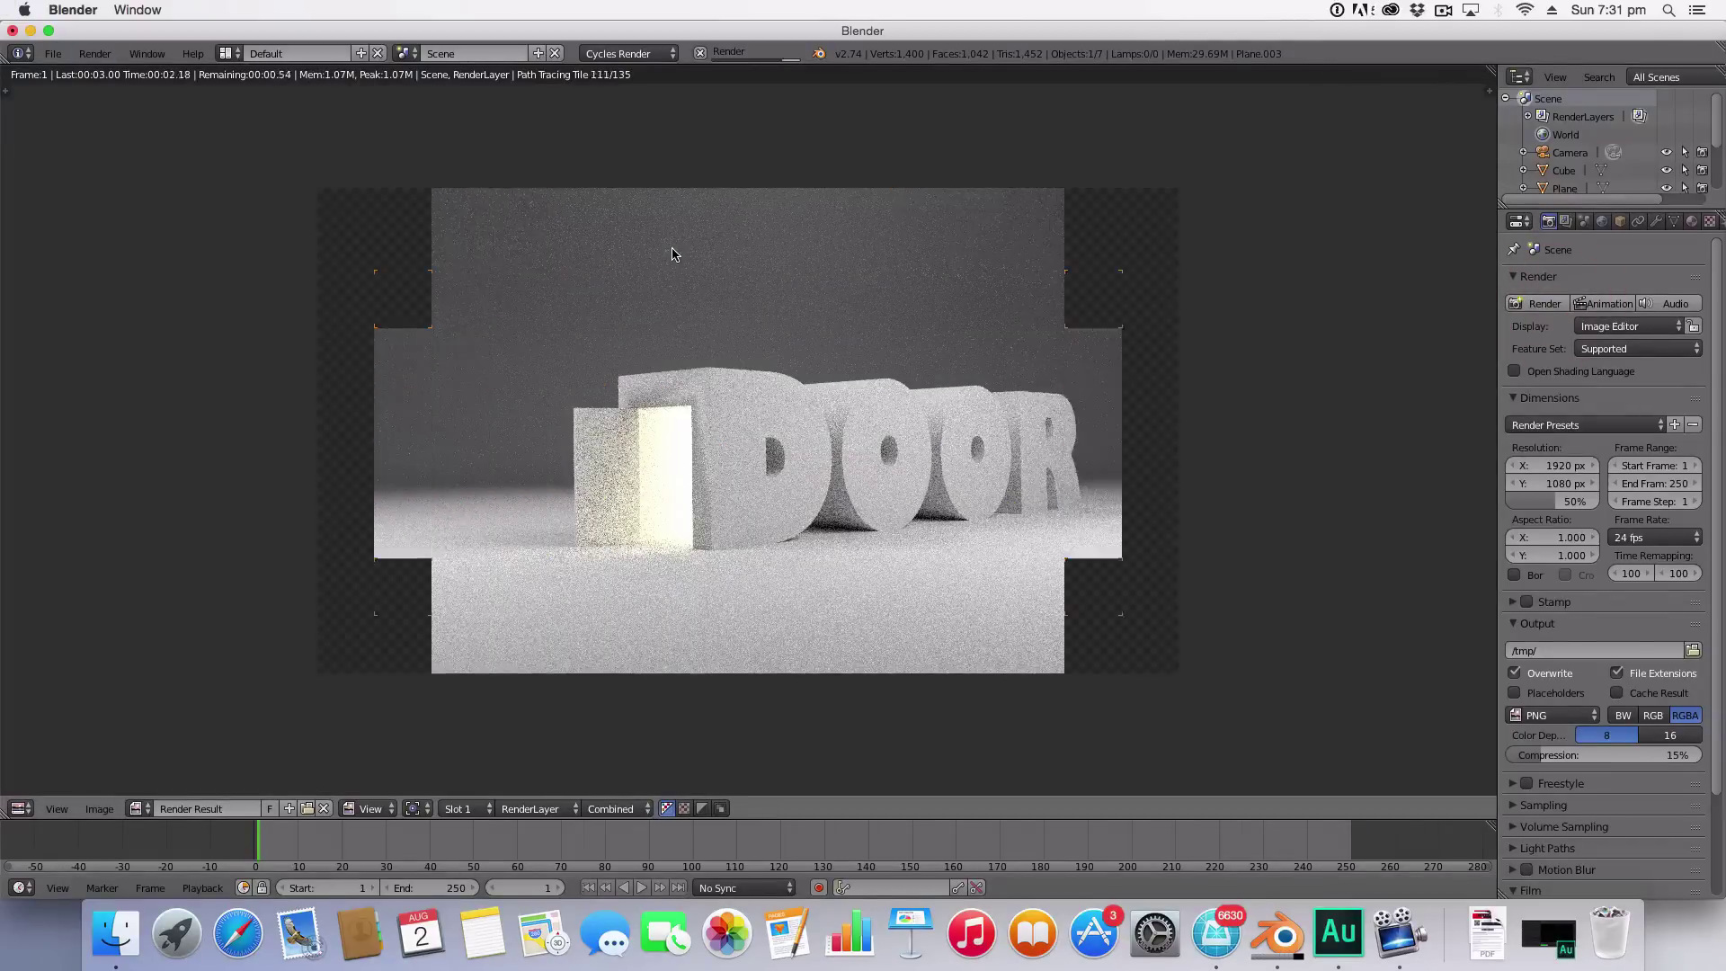
scroll(692, 434, "up", 1)
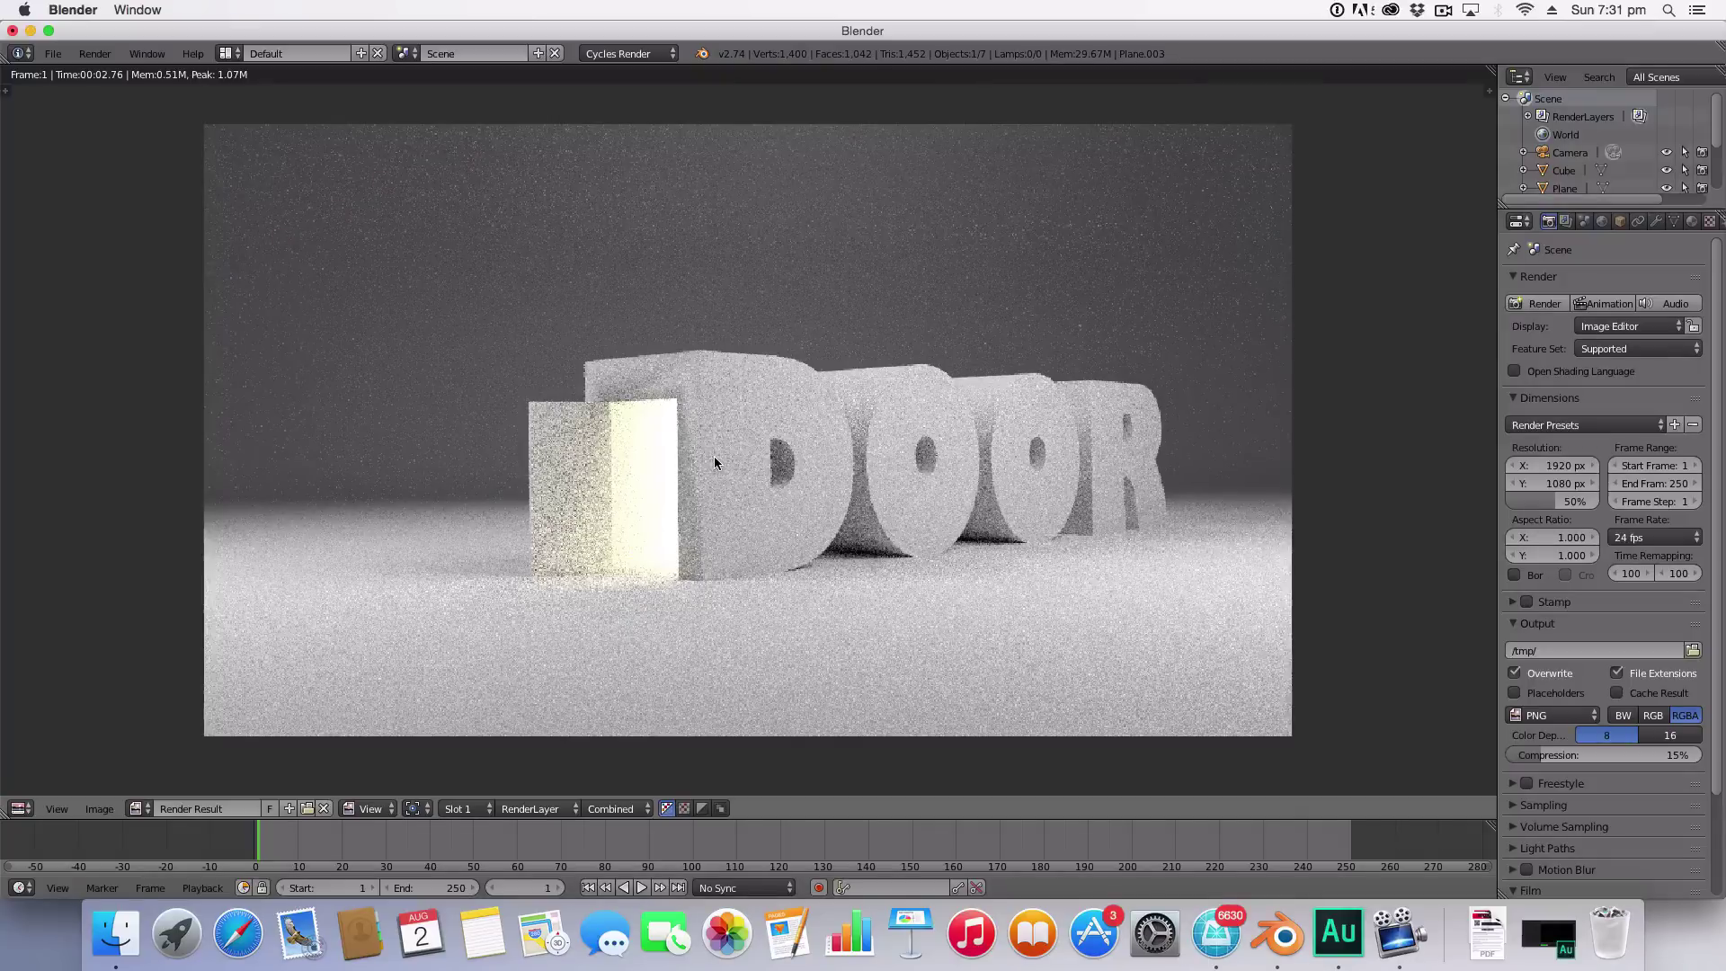
scroll(692, 466, "down", 2)
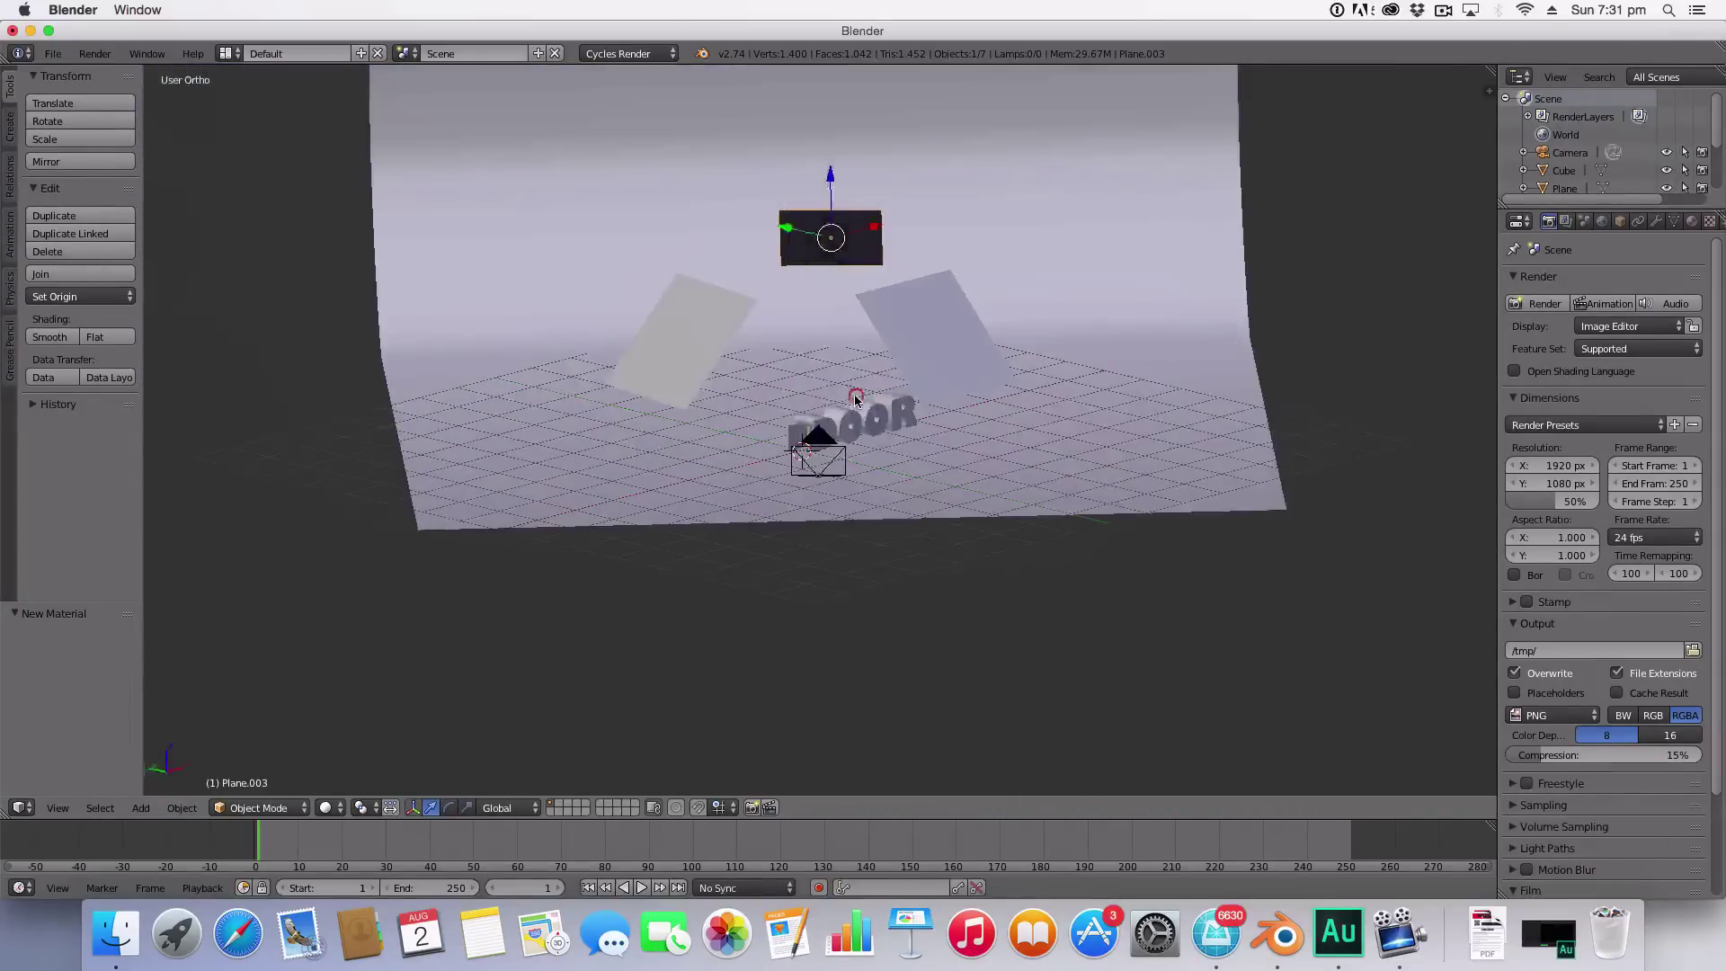
key("a")
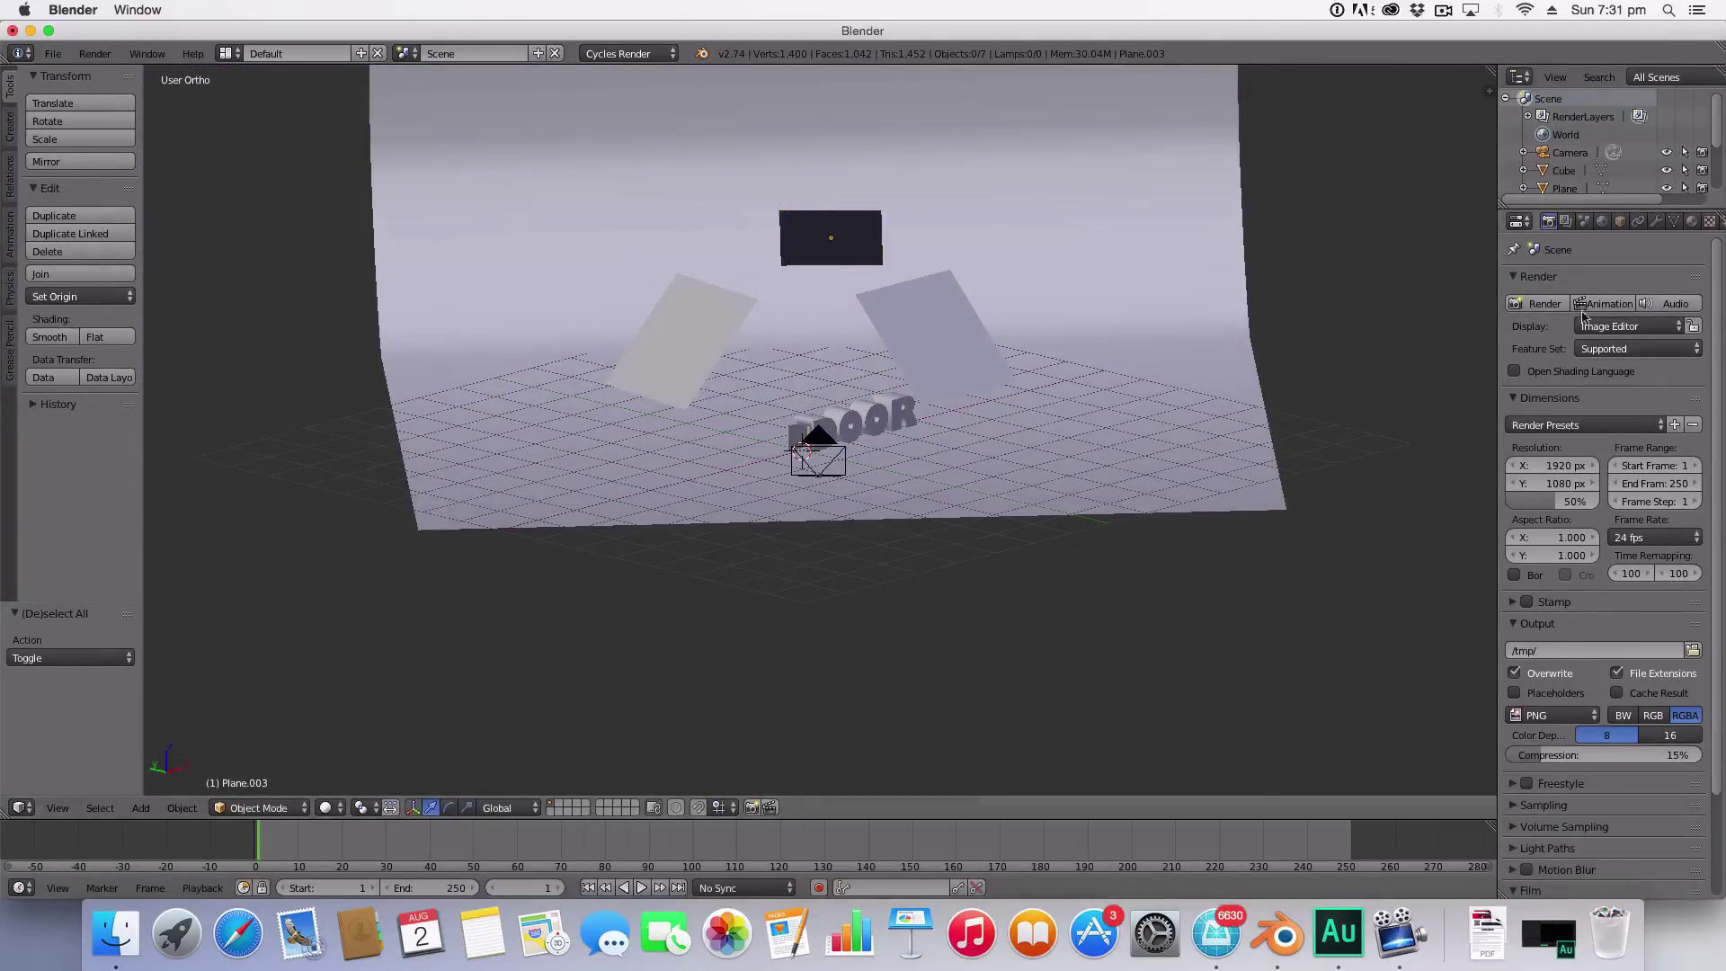
left_click(1545, 303)
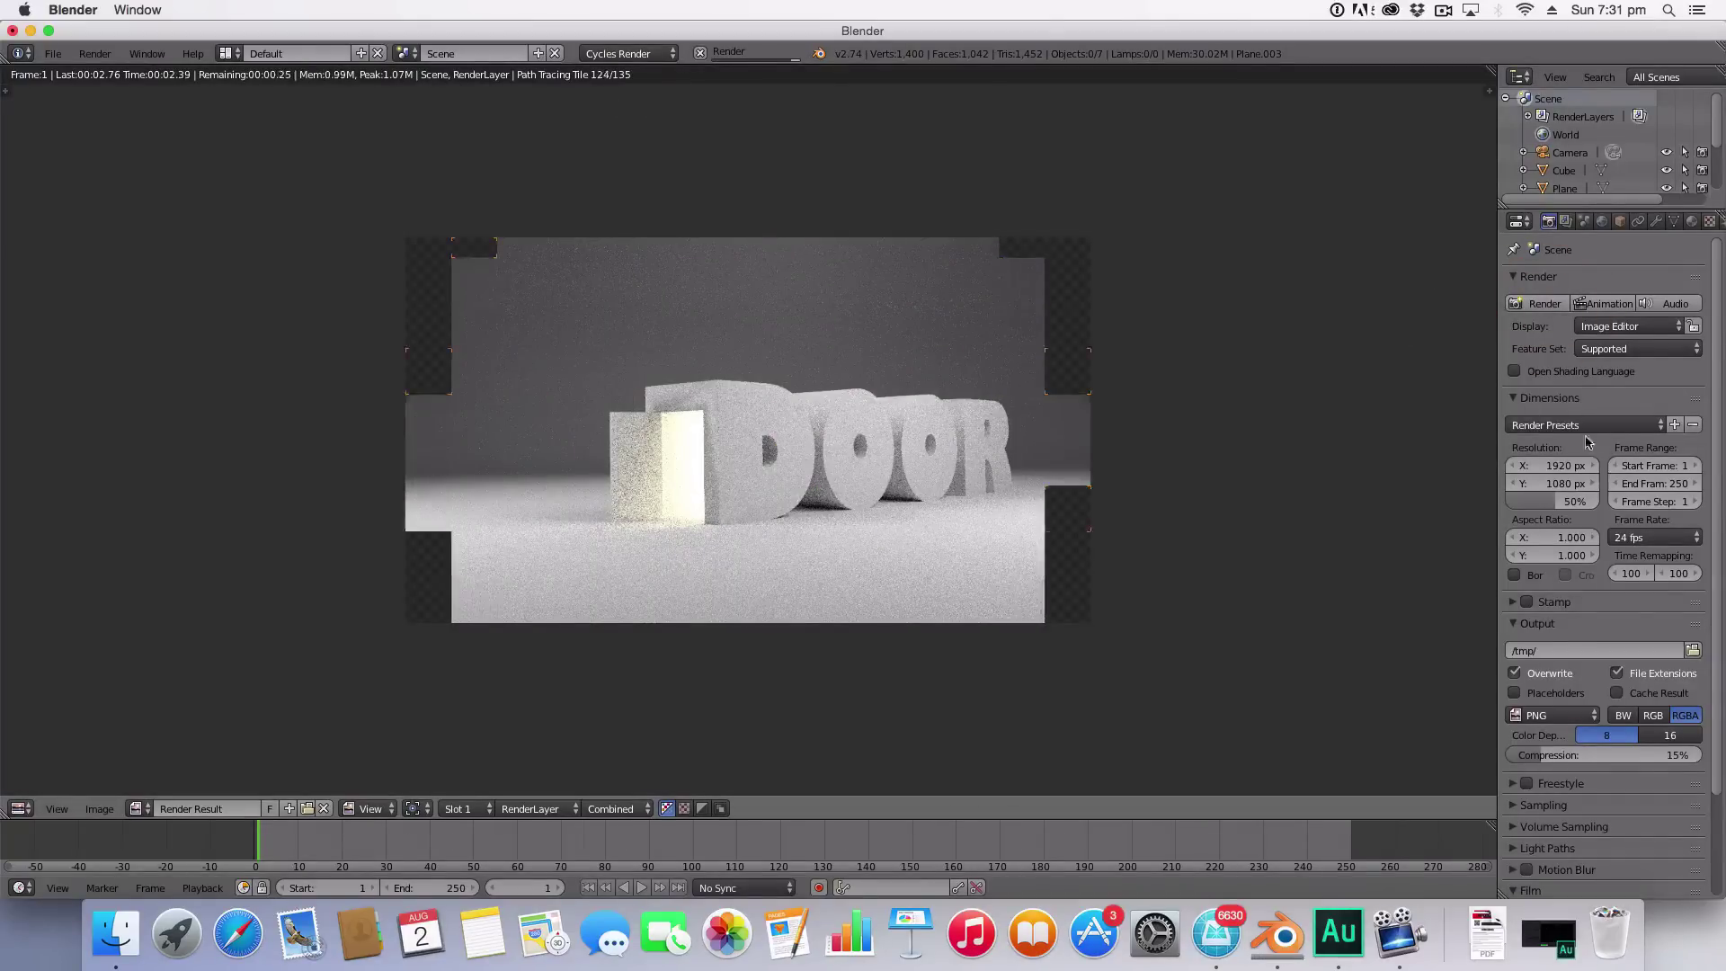
scroll(1574, 807, "down", 3)
left_click(1563, 686)
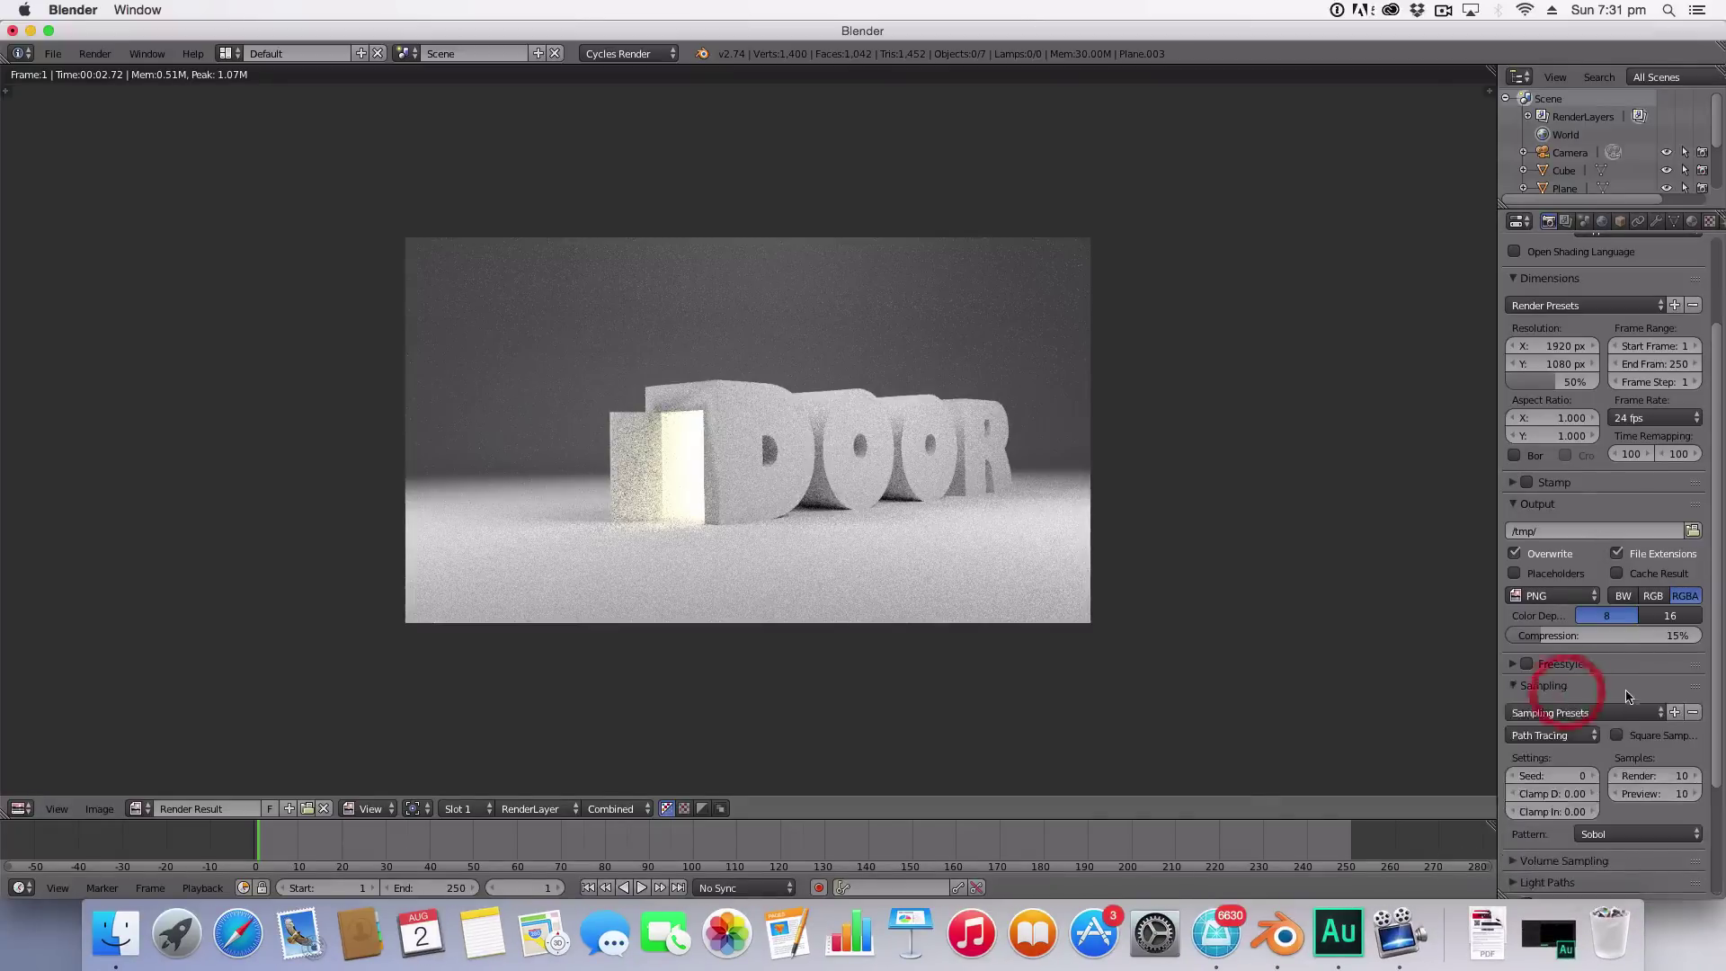
scroll(1580, 683, "up", 3)
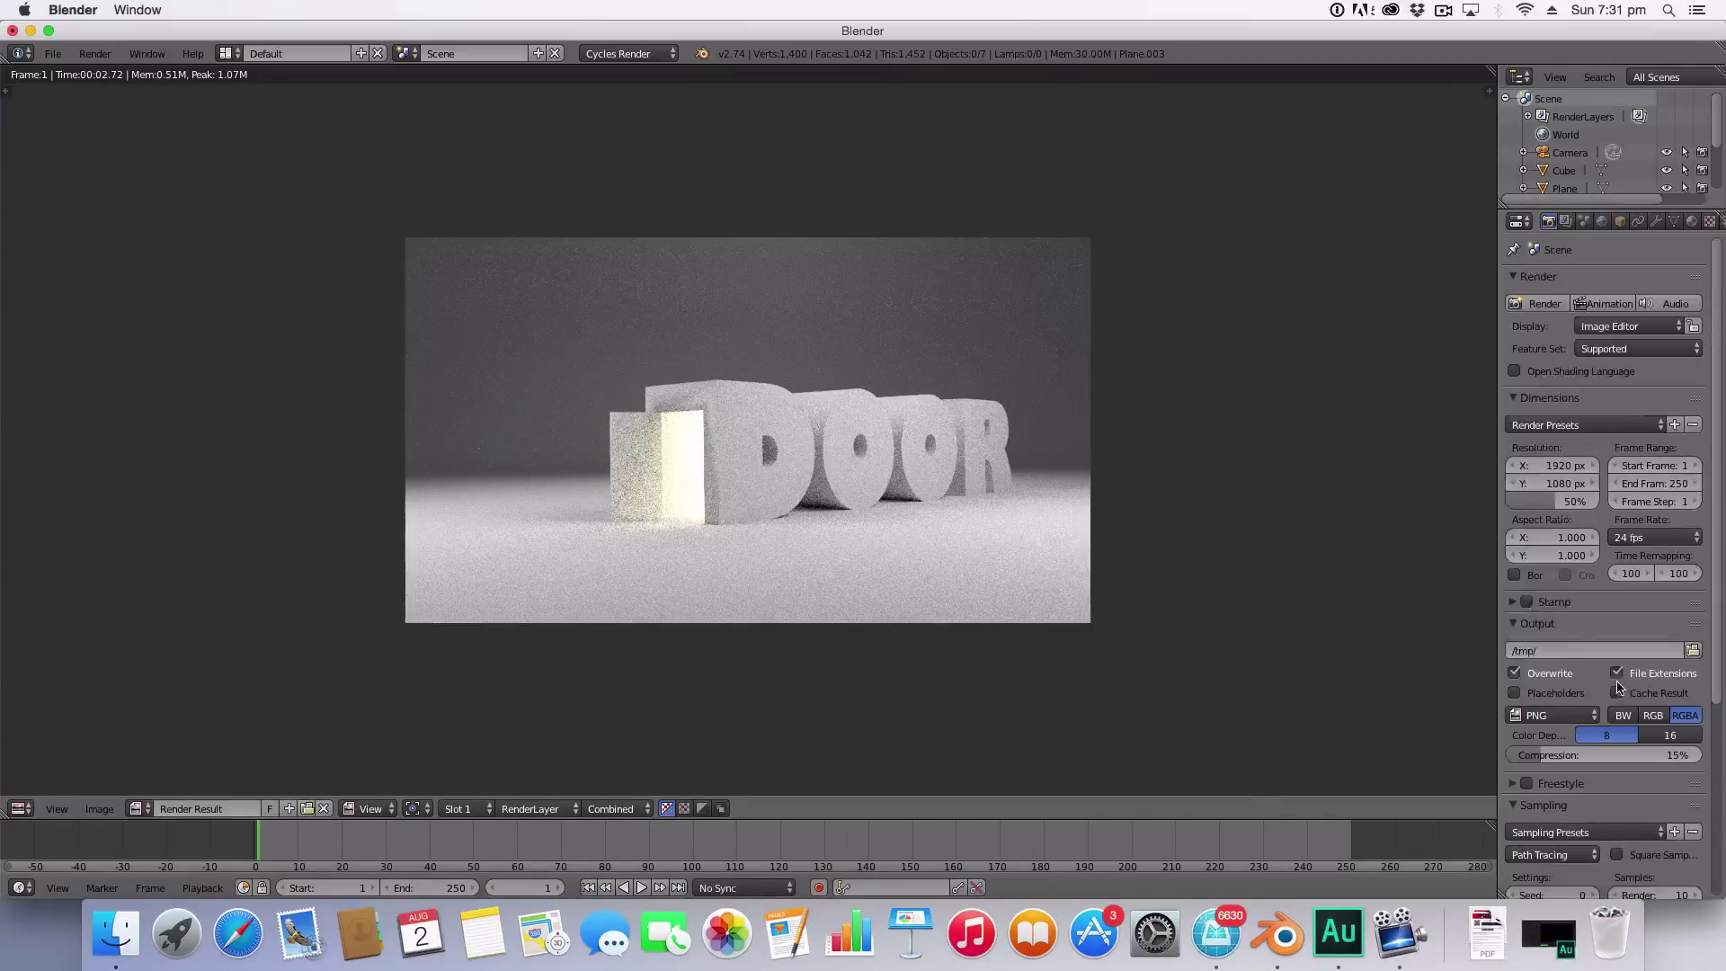
Step: Switch to the Compositing workspace with Use Nodes and Backdrop enabled, and render the scene
left_click(226, 53)
left_click(280, 122)
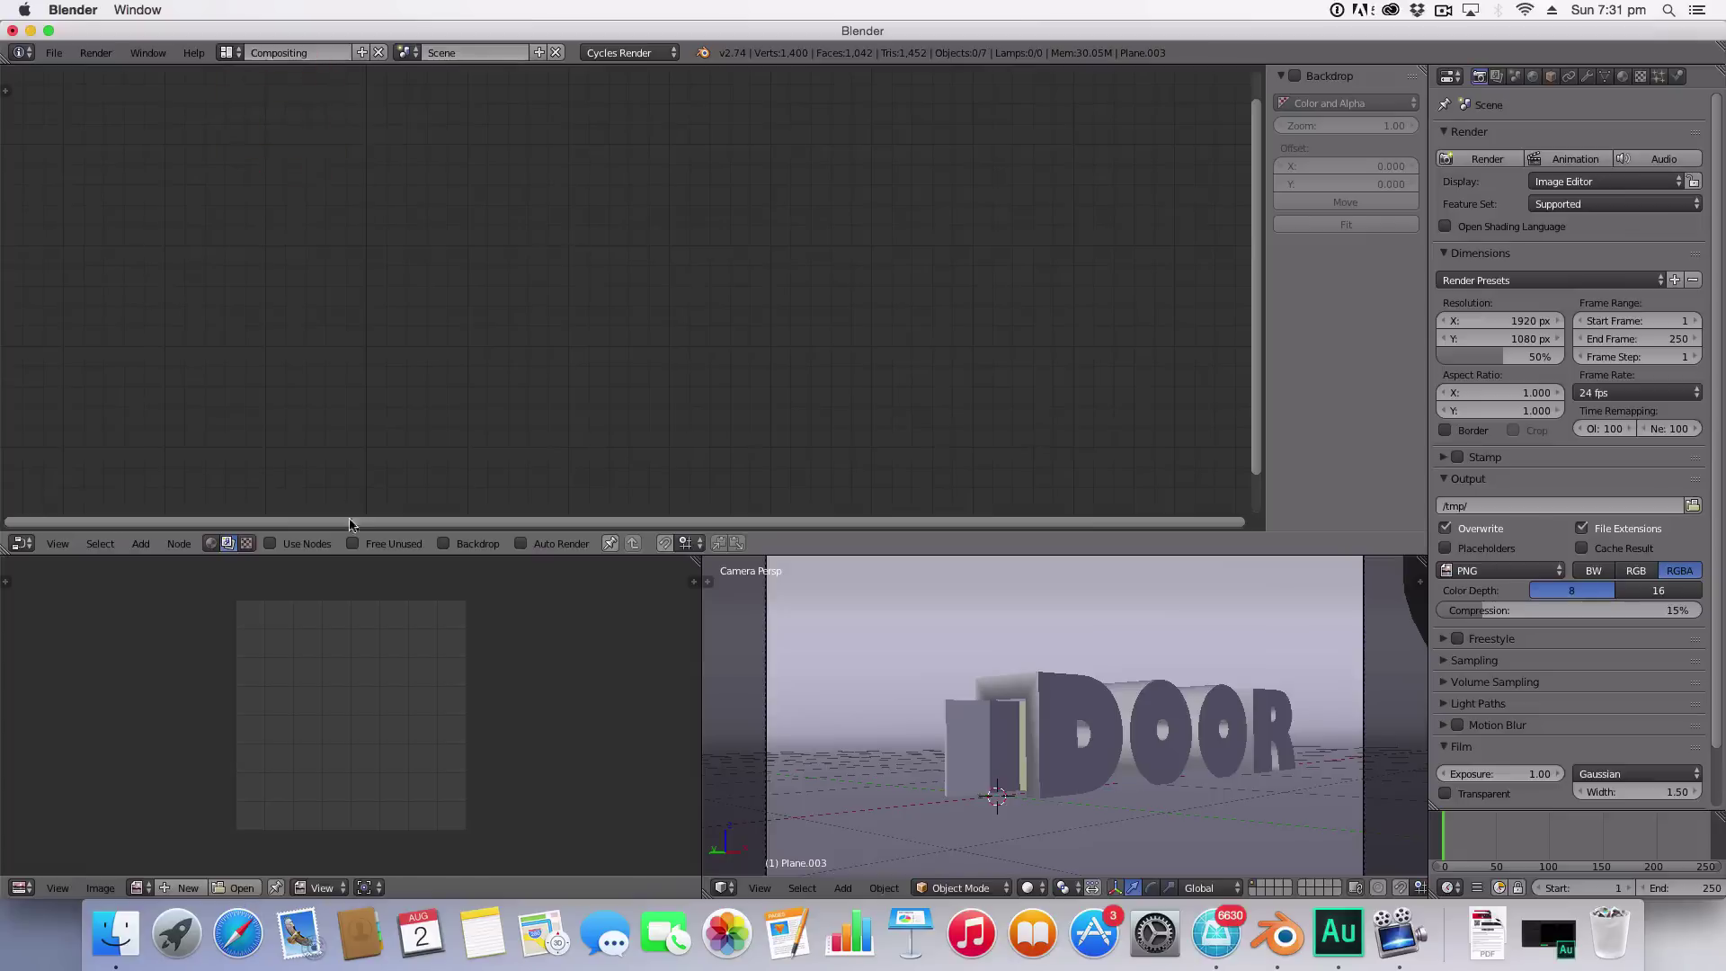
left_click(270, 544)
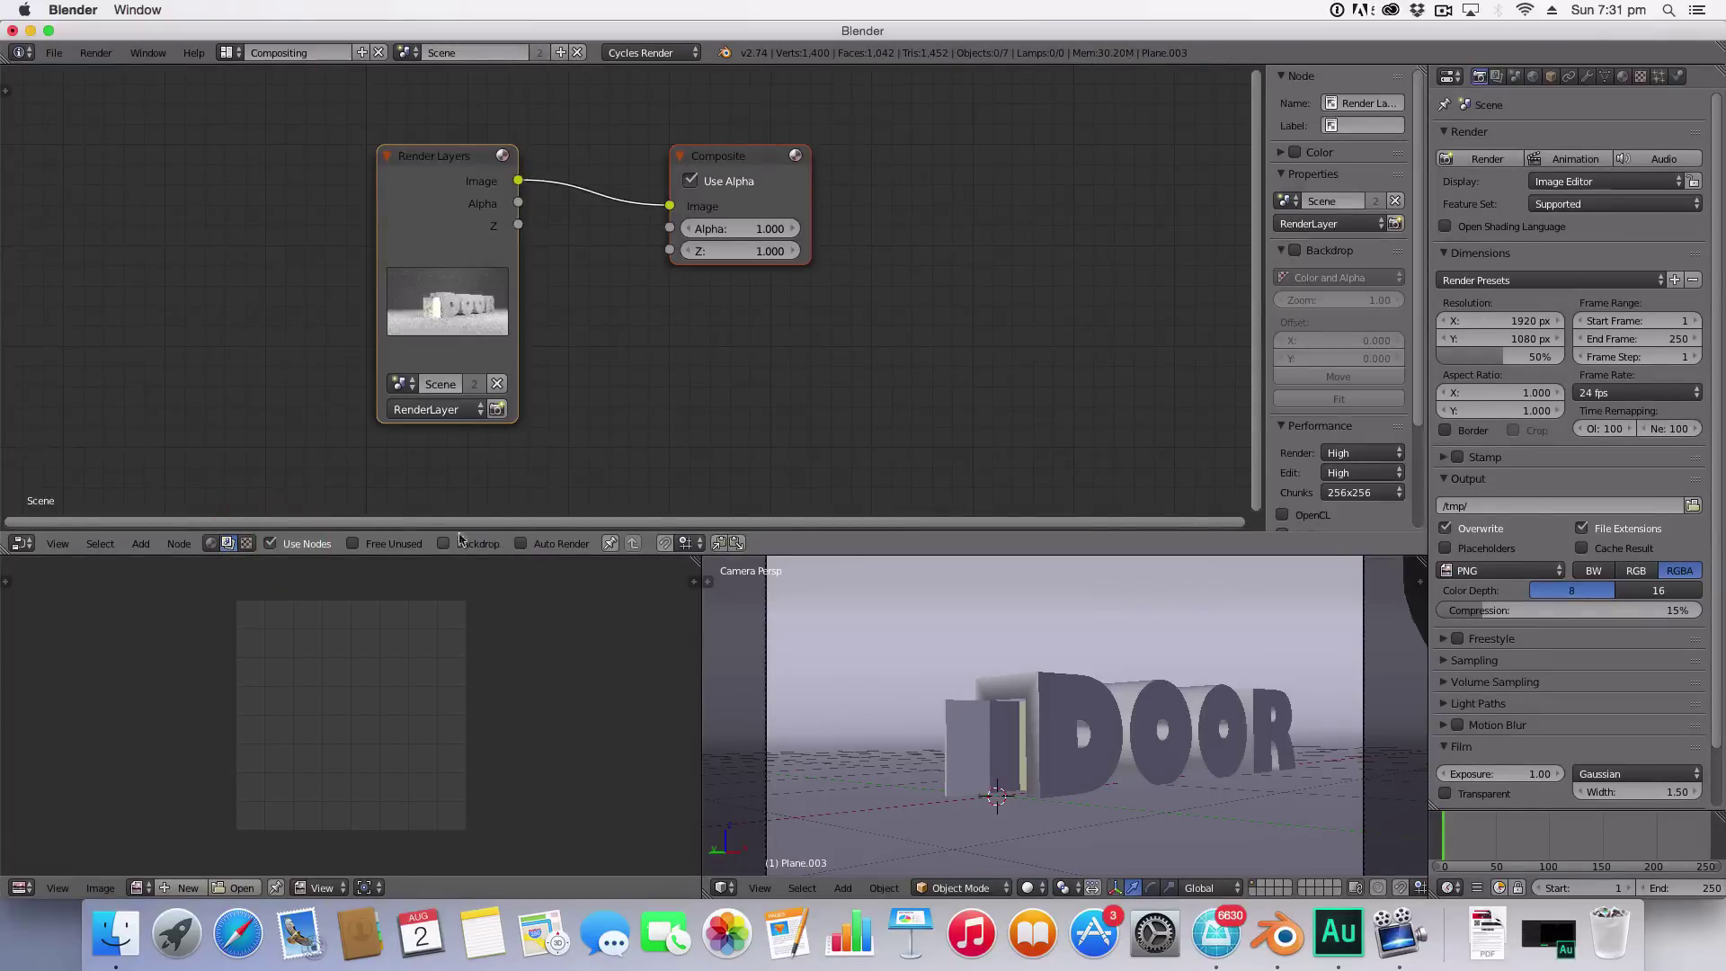
left_click(444, 542)
left_click_drag(724, 157, 32, 176)
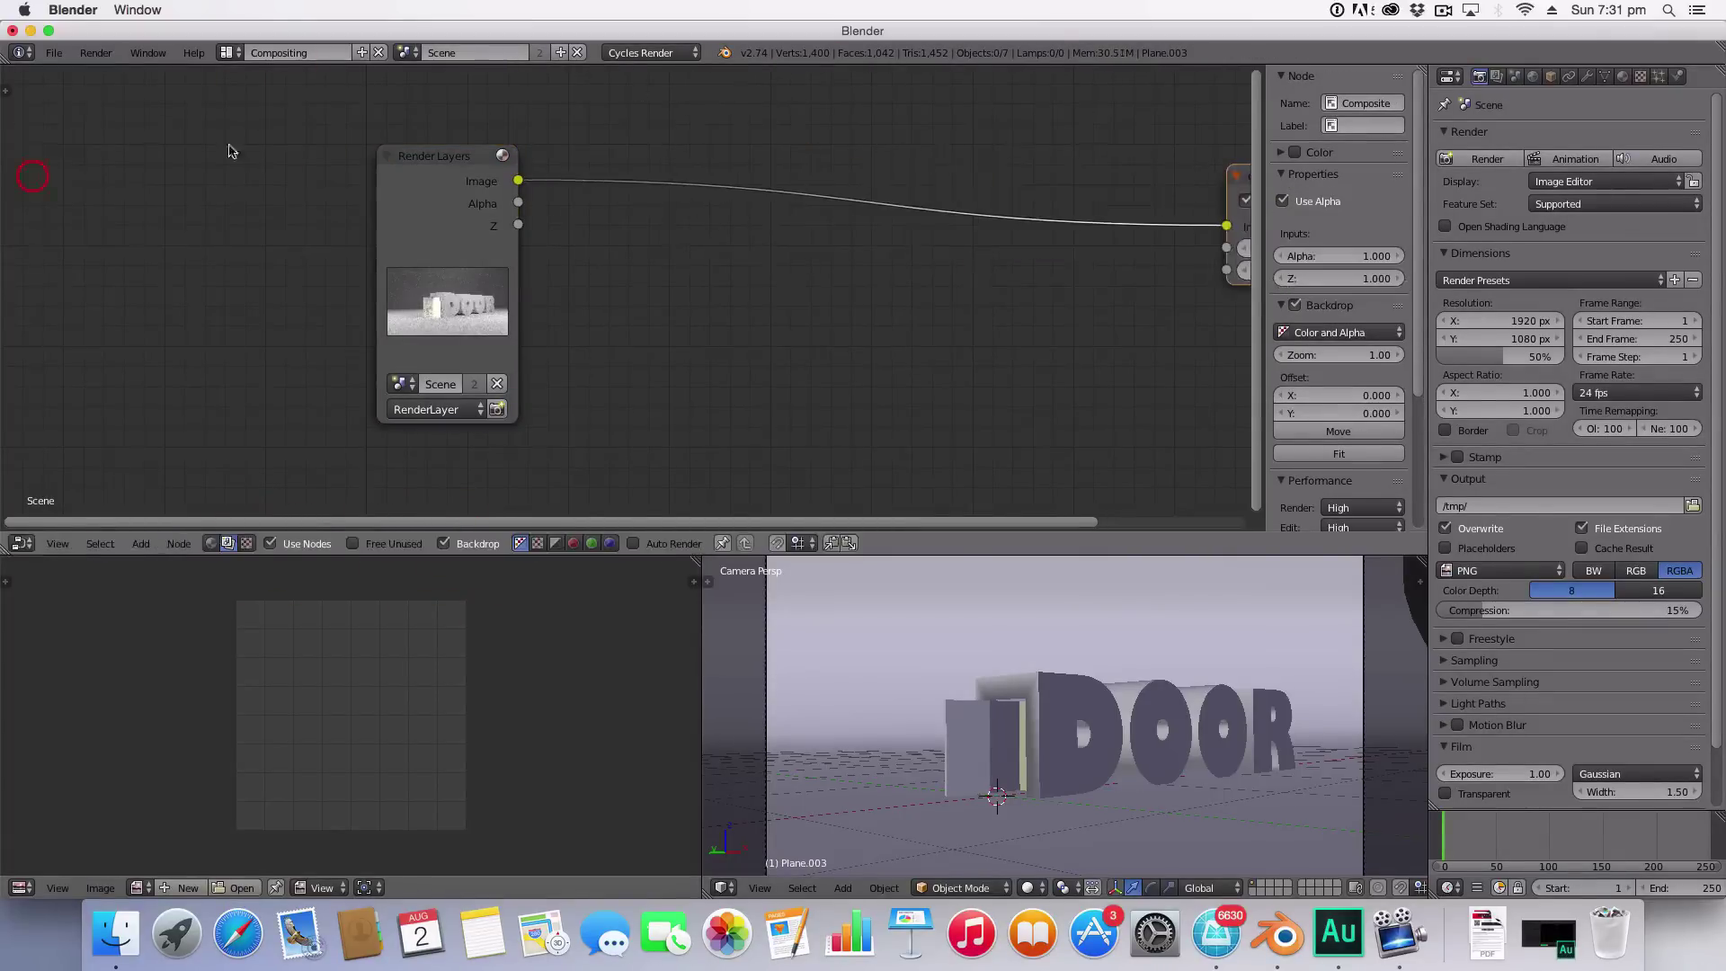
left_click(1487, 159)
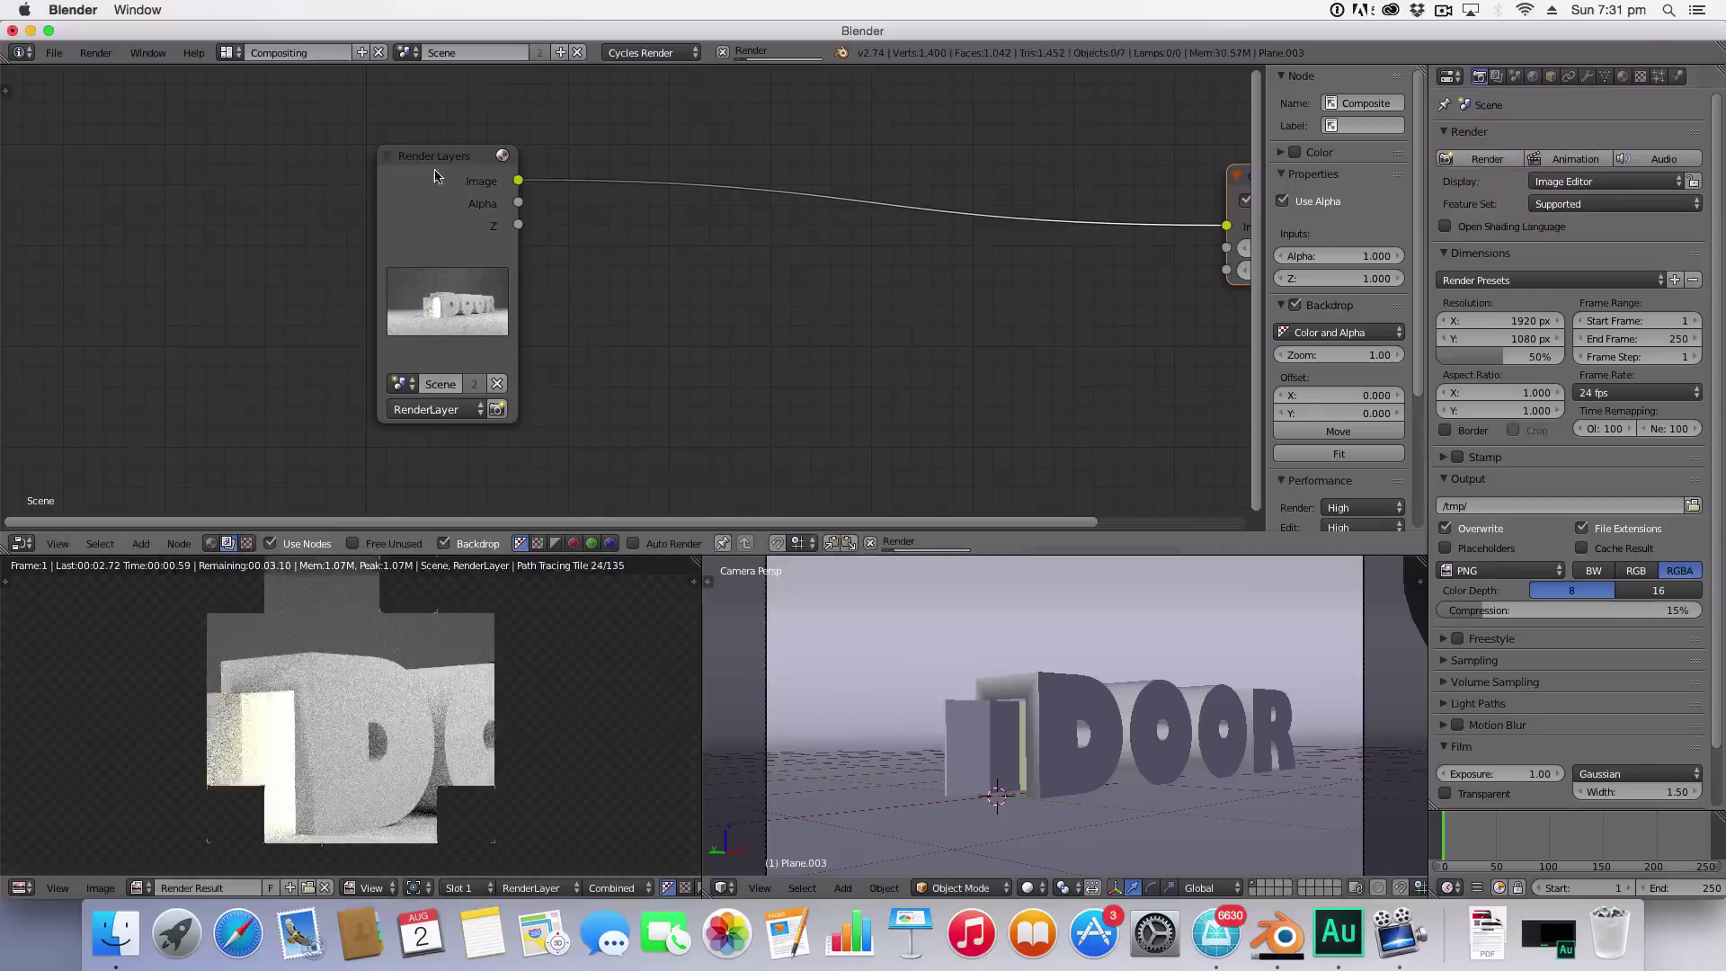
left_click_drag(434, 164, 455, 242)
scroll(485, 261, "down", 2)
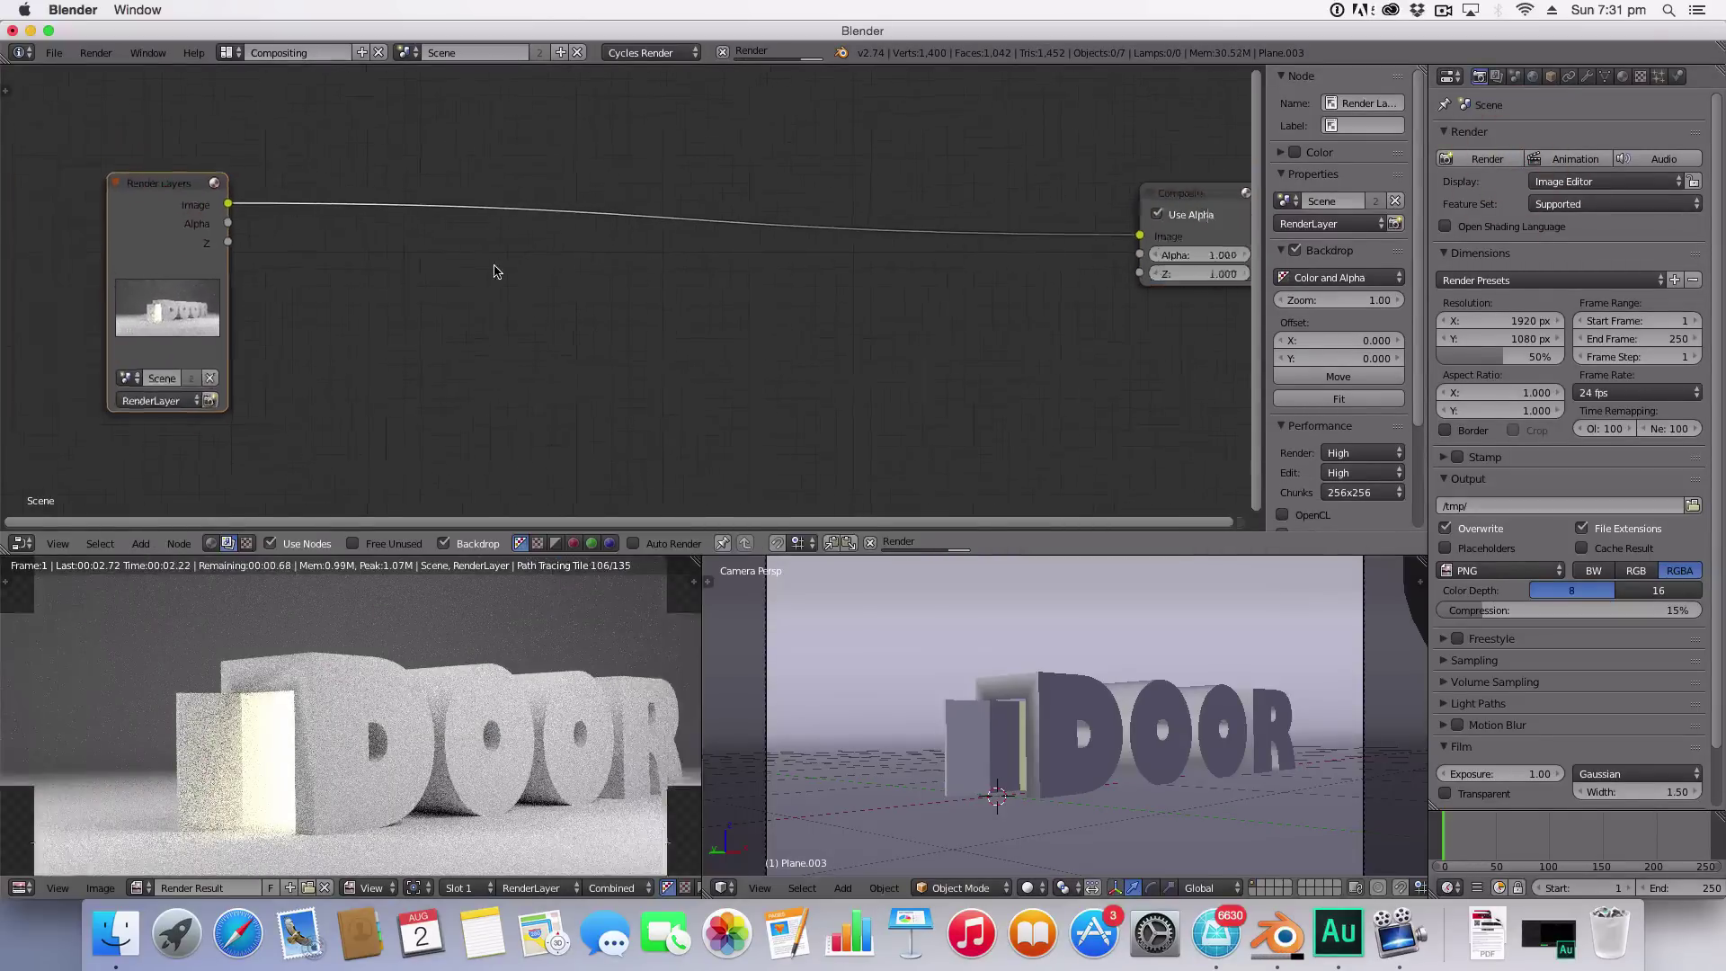
Step: Add a Viewer node fed by the Render Layers image and place it below Composite
key("shift+a")
left_click(849, 284)
type("view")
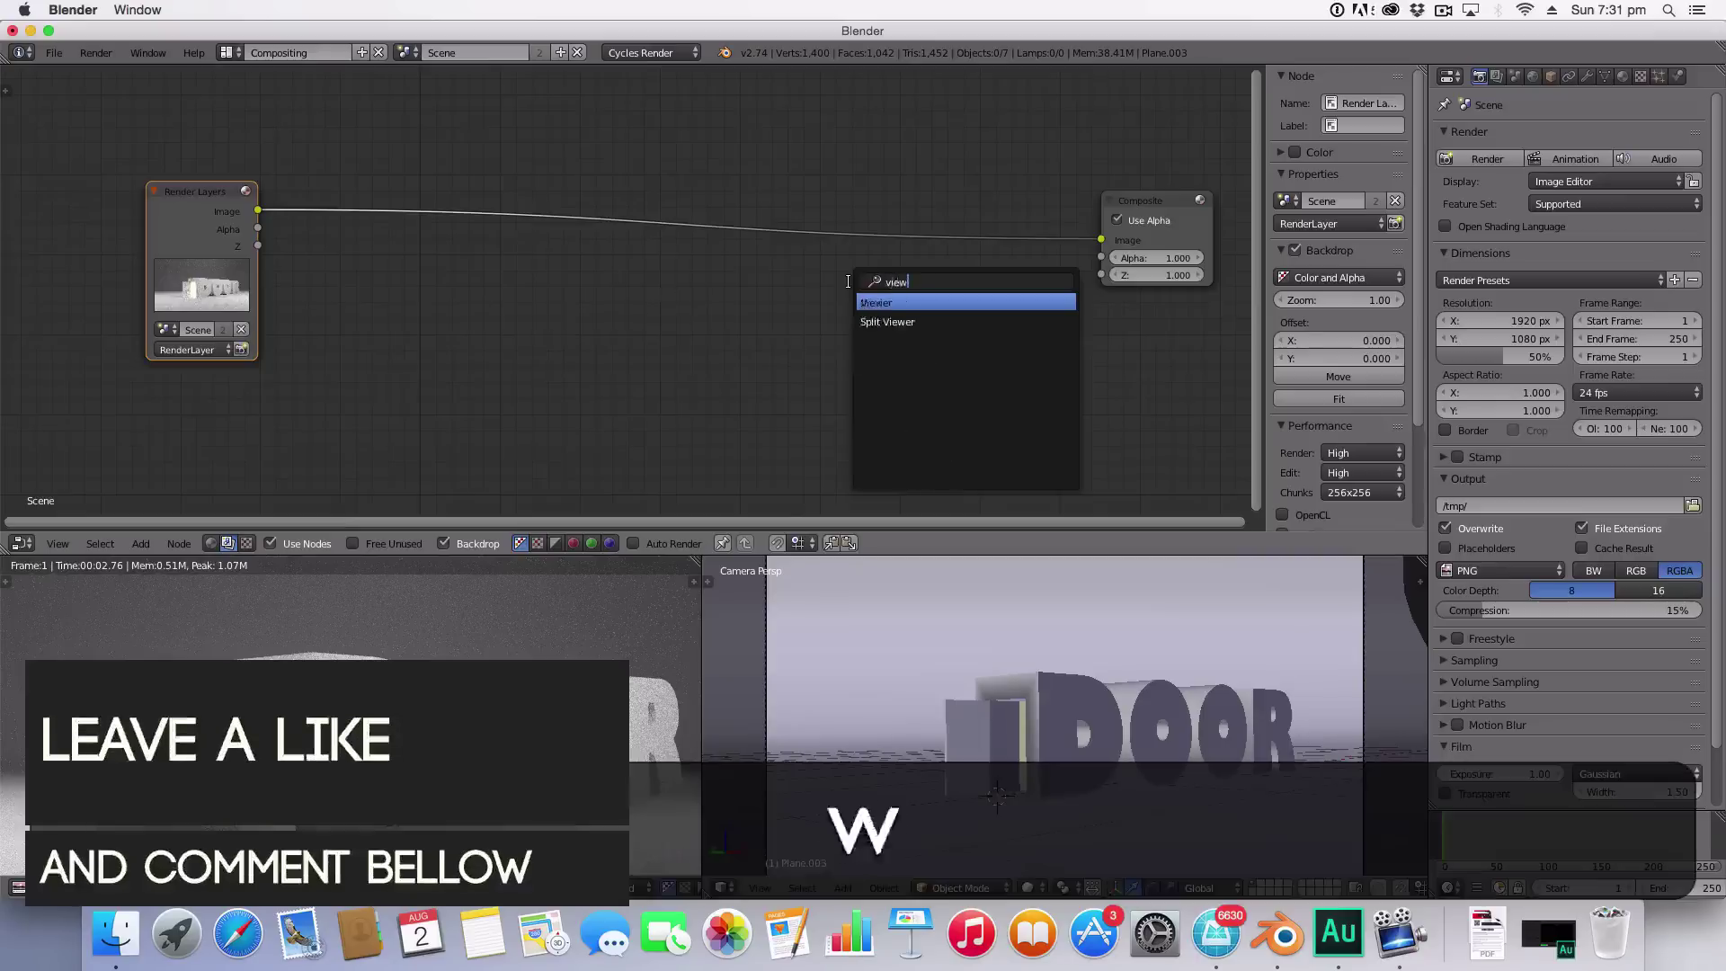
key("Return")
left_click(1126, 327)
left_click_drag(1126, 370, 258, 210)
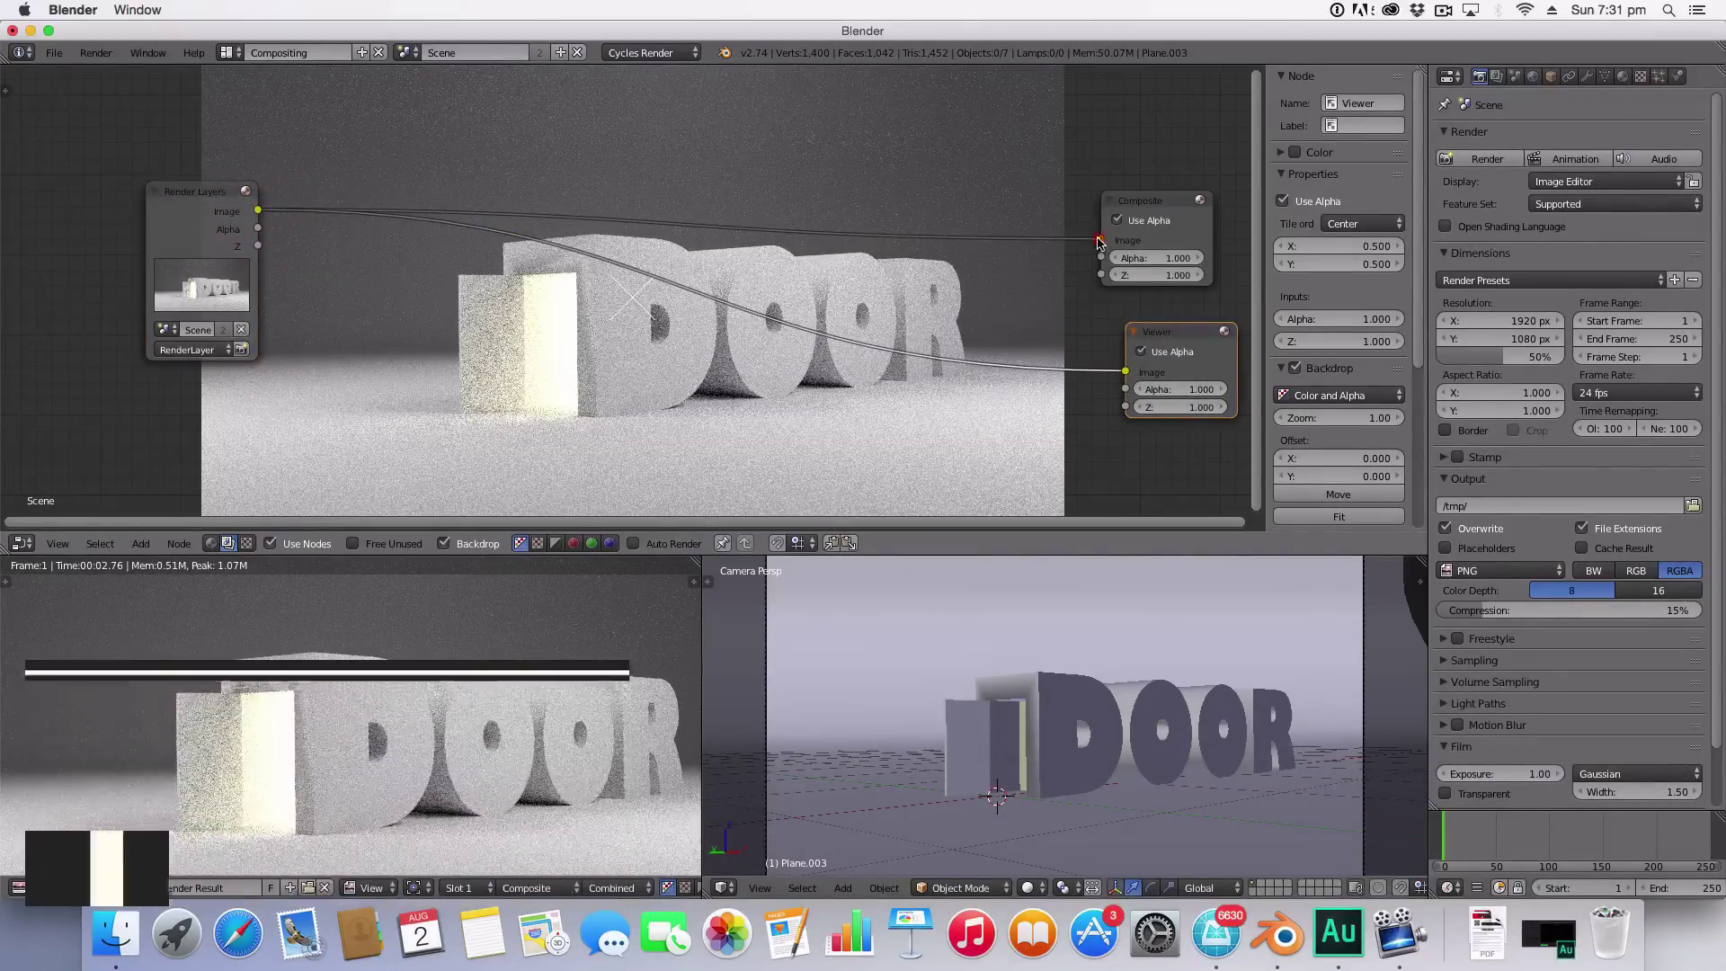
right_click_drag(908, 193, 1170, 274, "ctrl")
left_click_drag(1148, 209, 1174, 153)
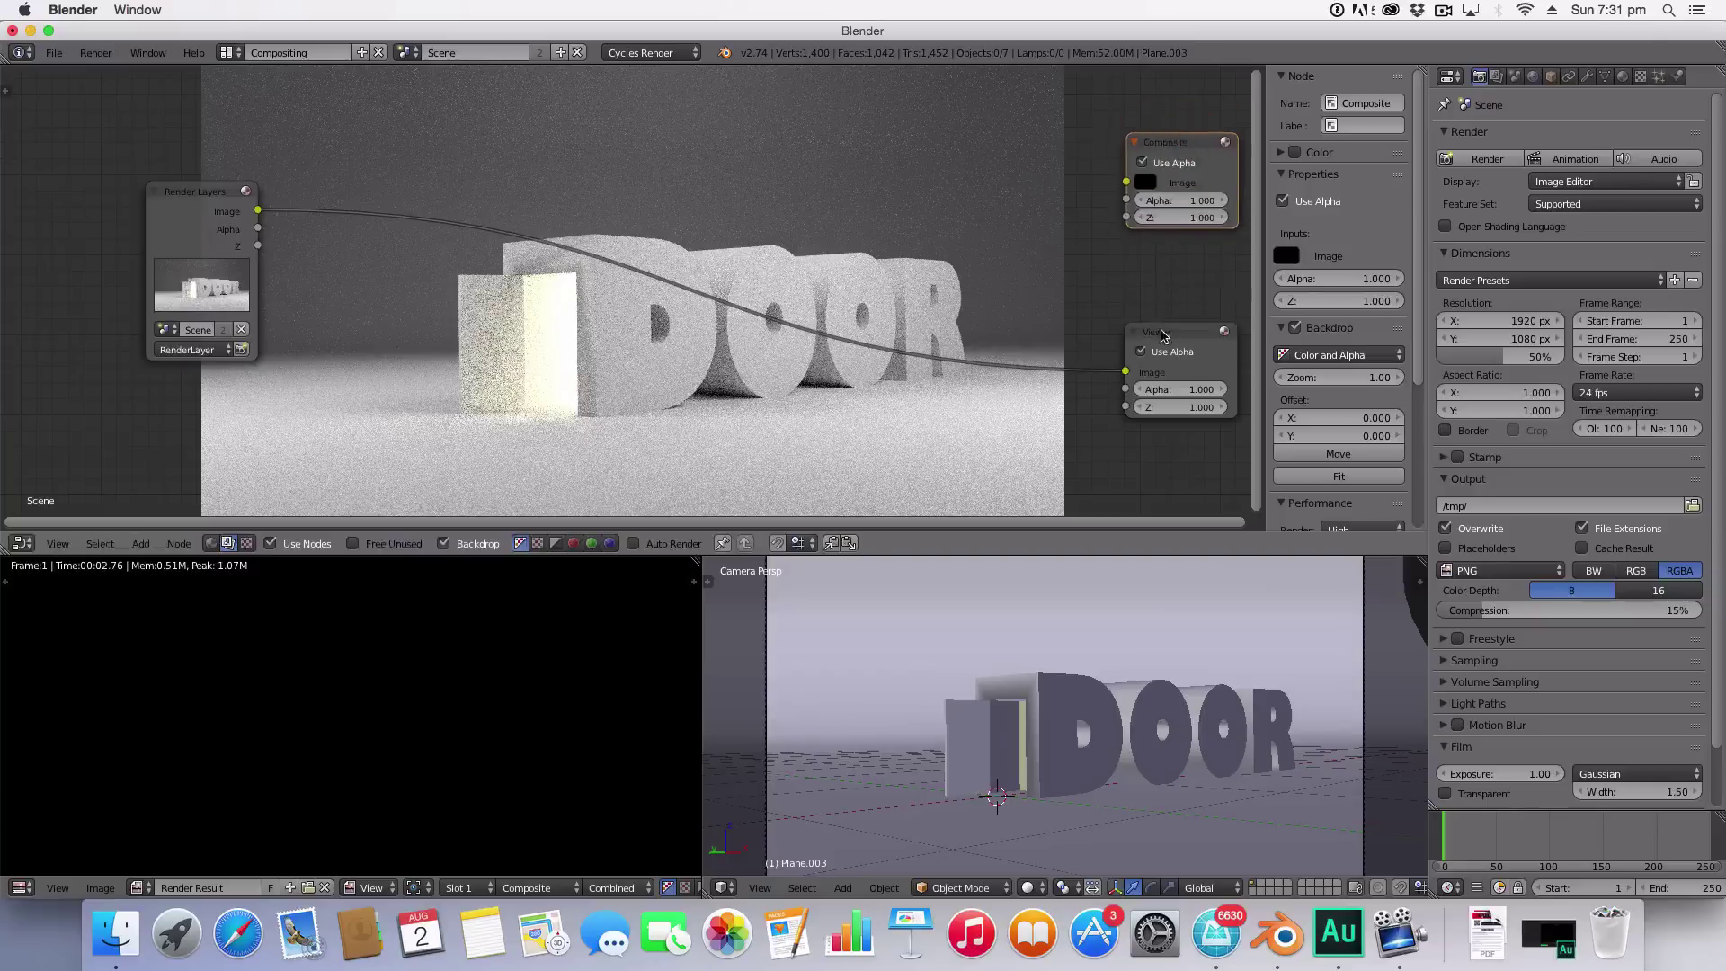
left_click_drag(1162, 335, 1166, 255)
Step: Insert an RGB Curves node into the Render Layers link and add a point forming an S-curve
left_click(1166, 255)
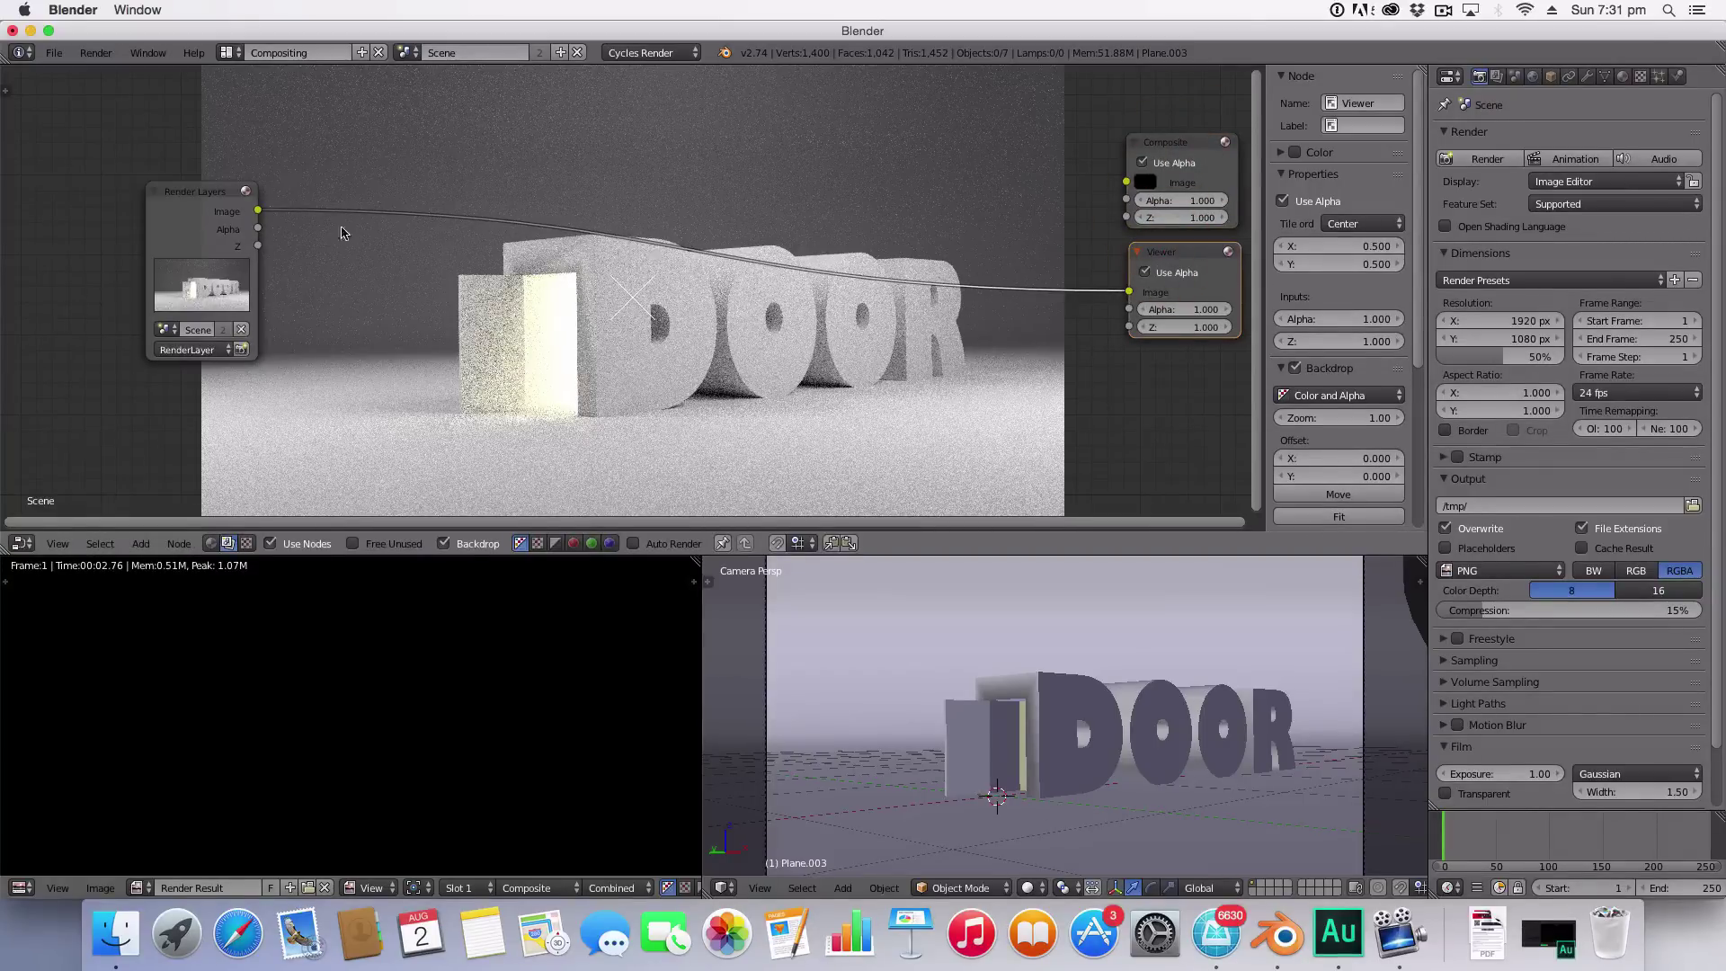
left_click_drag(203, 189, 118, 178)
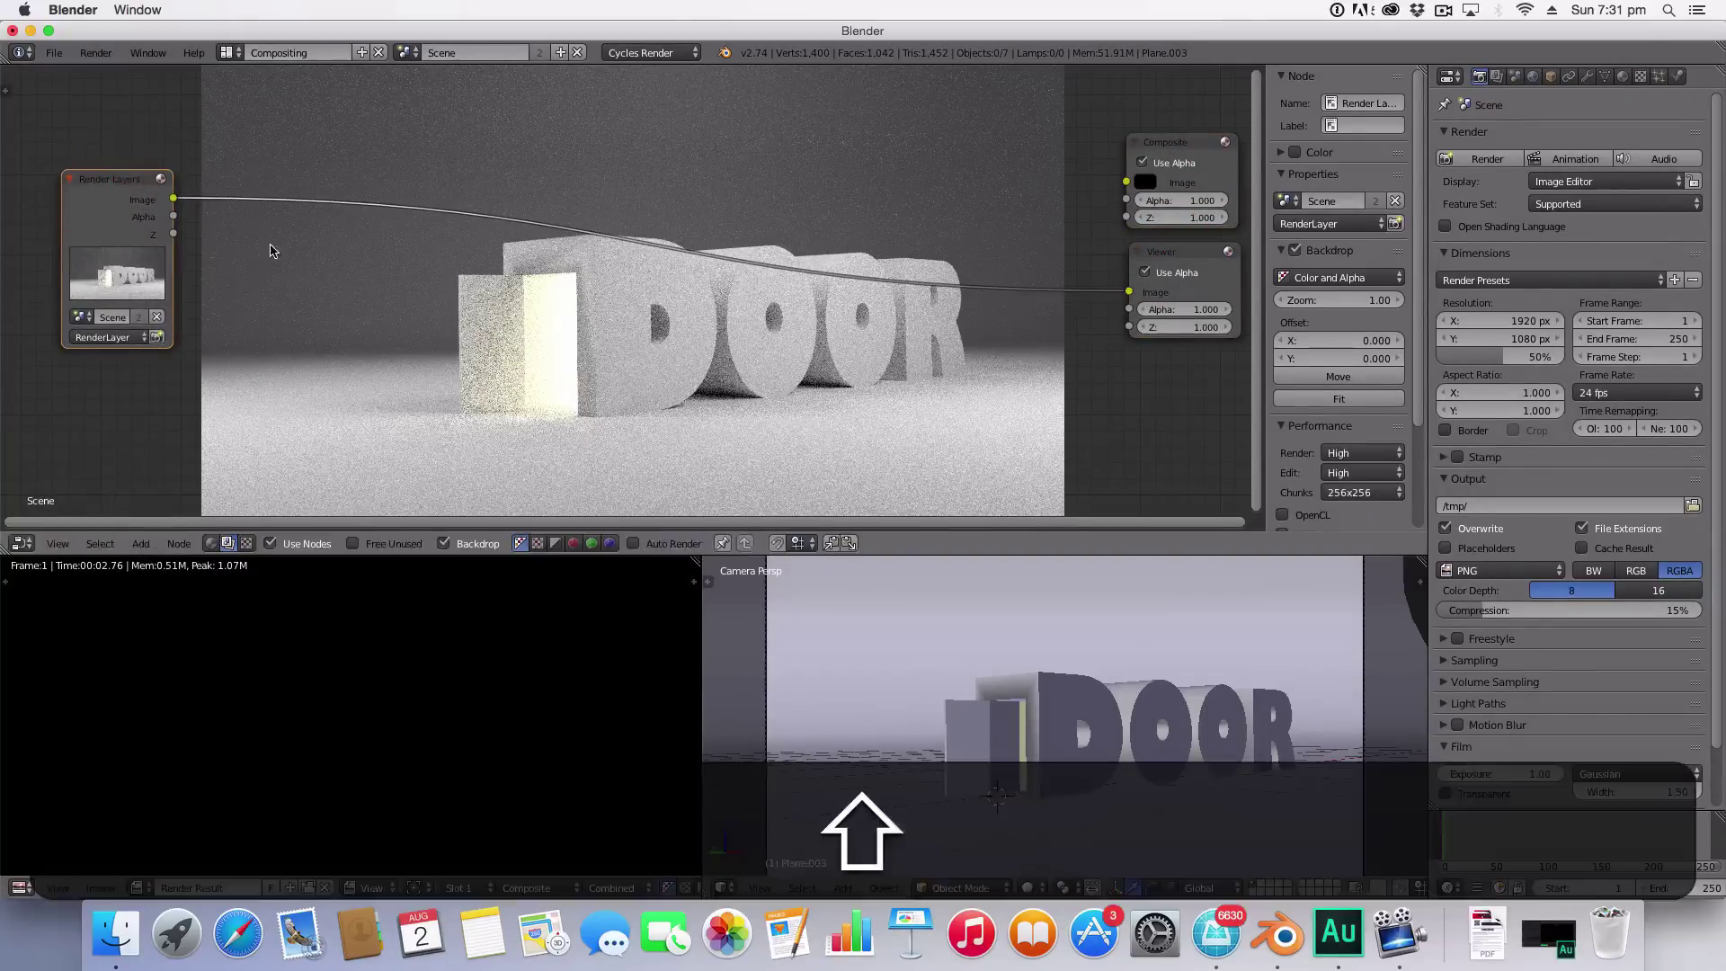
key("shift+a")
left_click(272, 251)
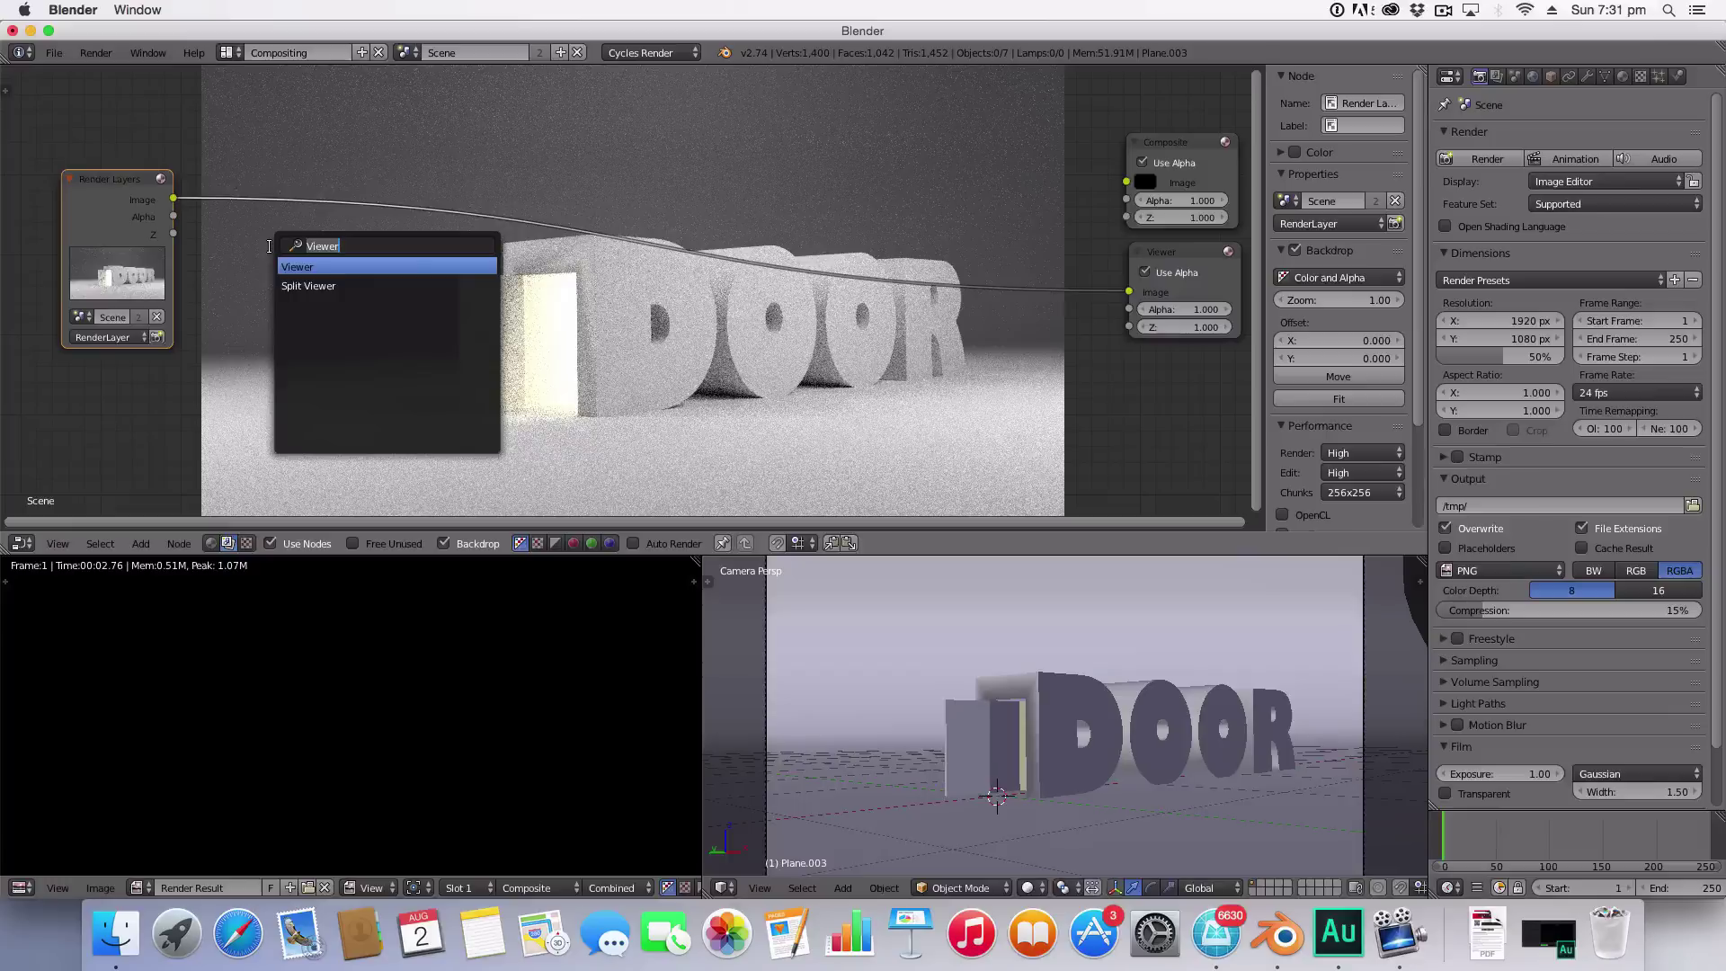
type("cv")
key("Return")
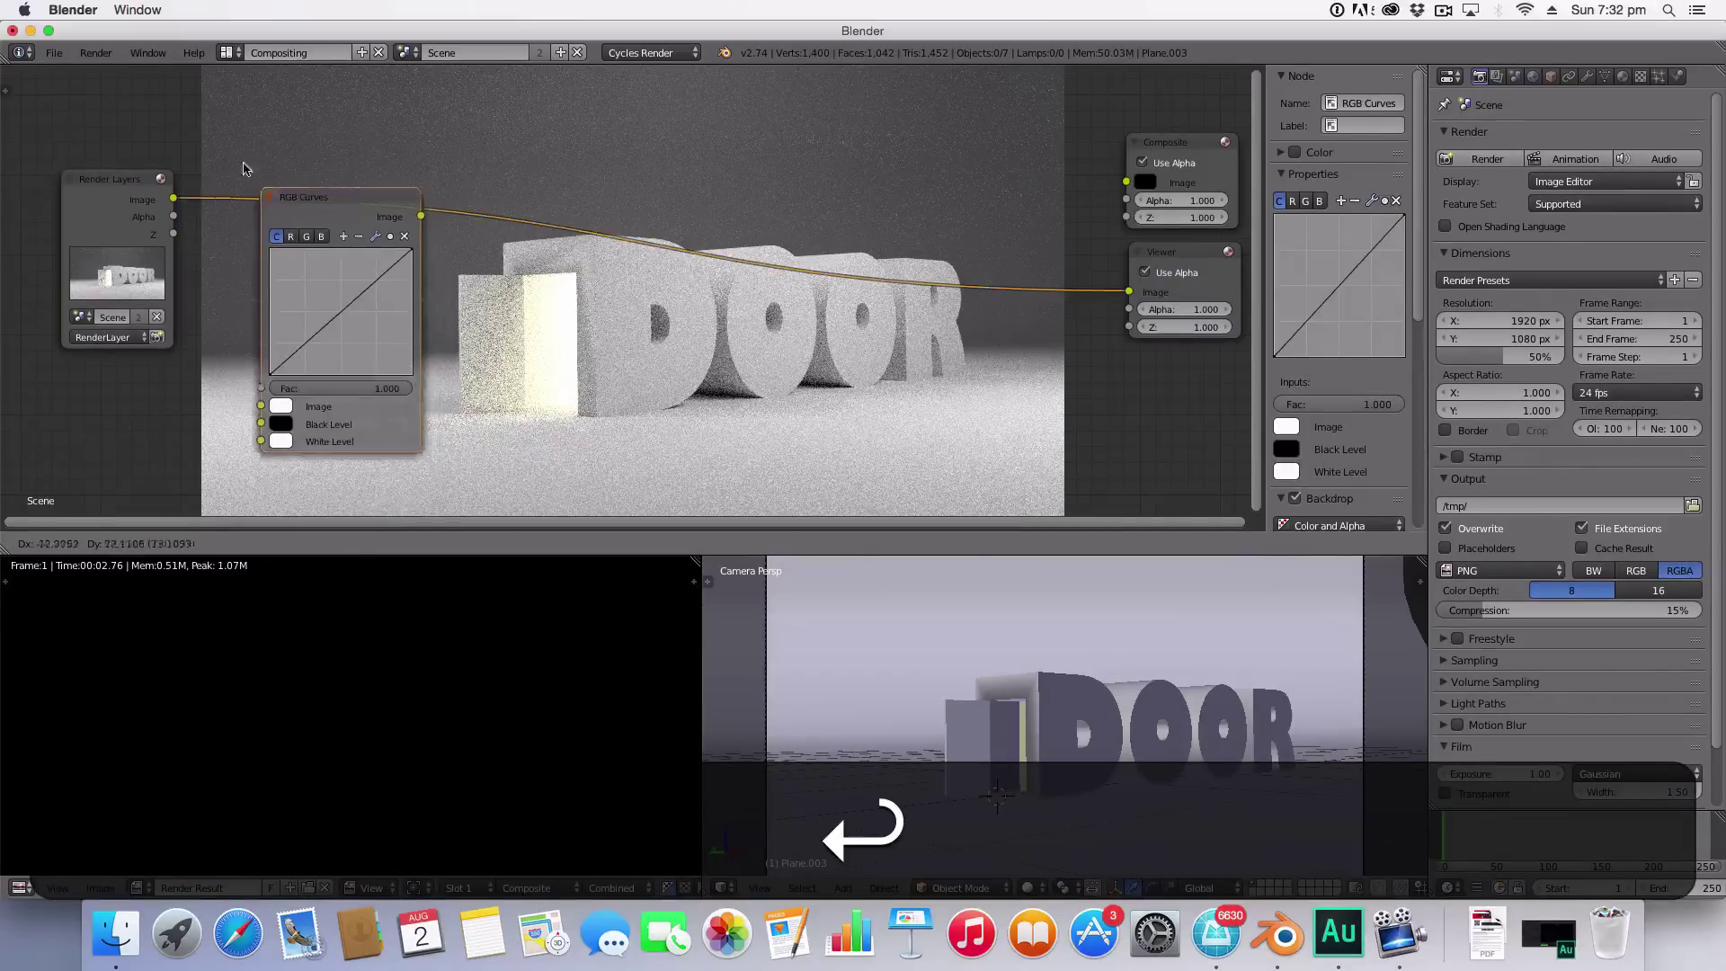
left_click(182, 131)
left_click_drag(255, 151, 294, 181)
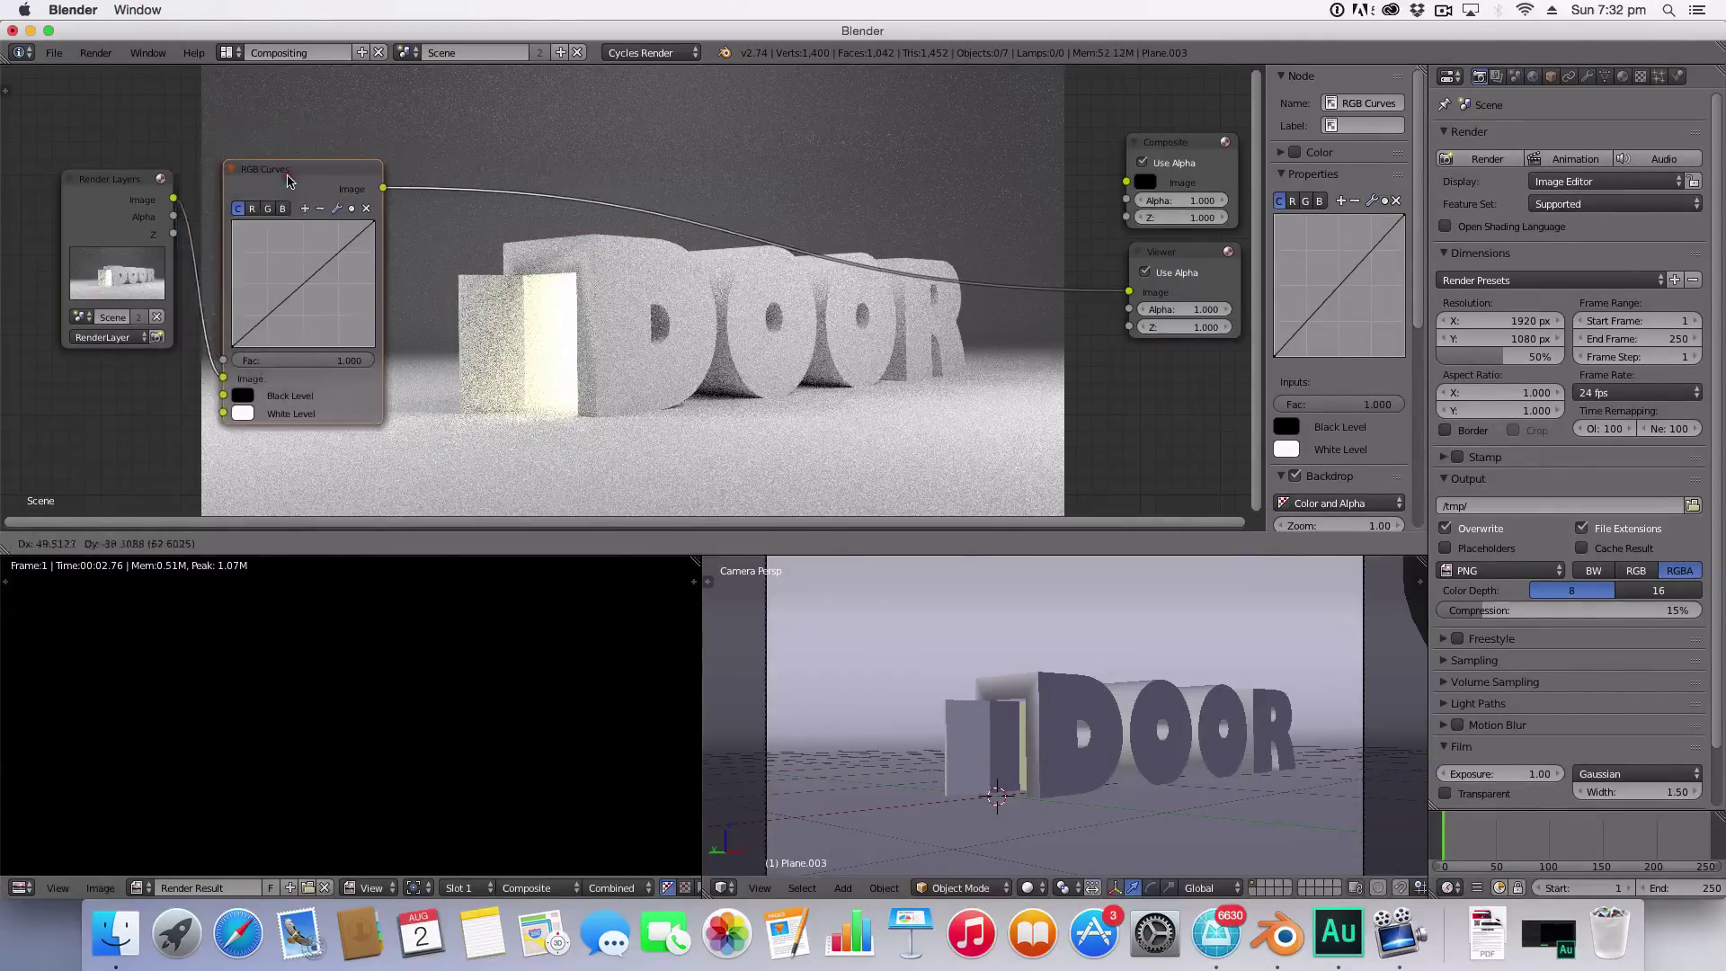
left_click(273, 317)
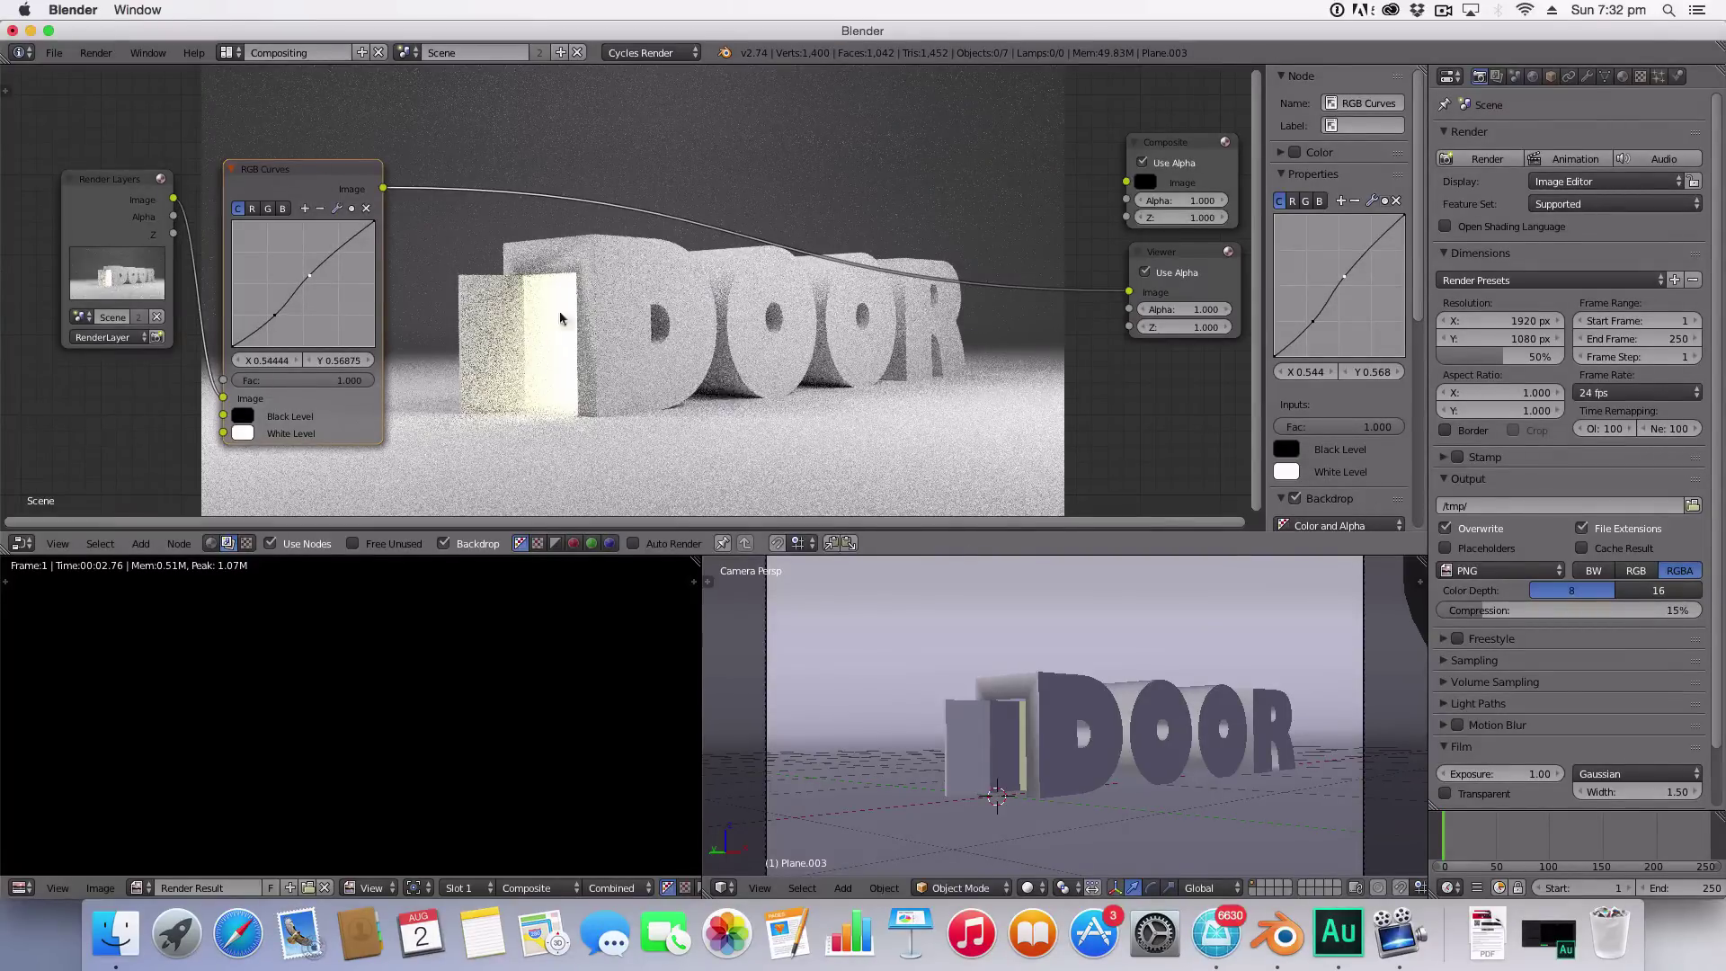
scroll(590, 111, "down", 1)
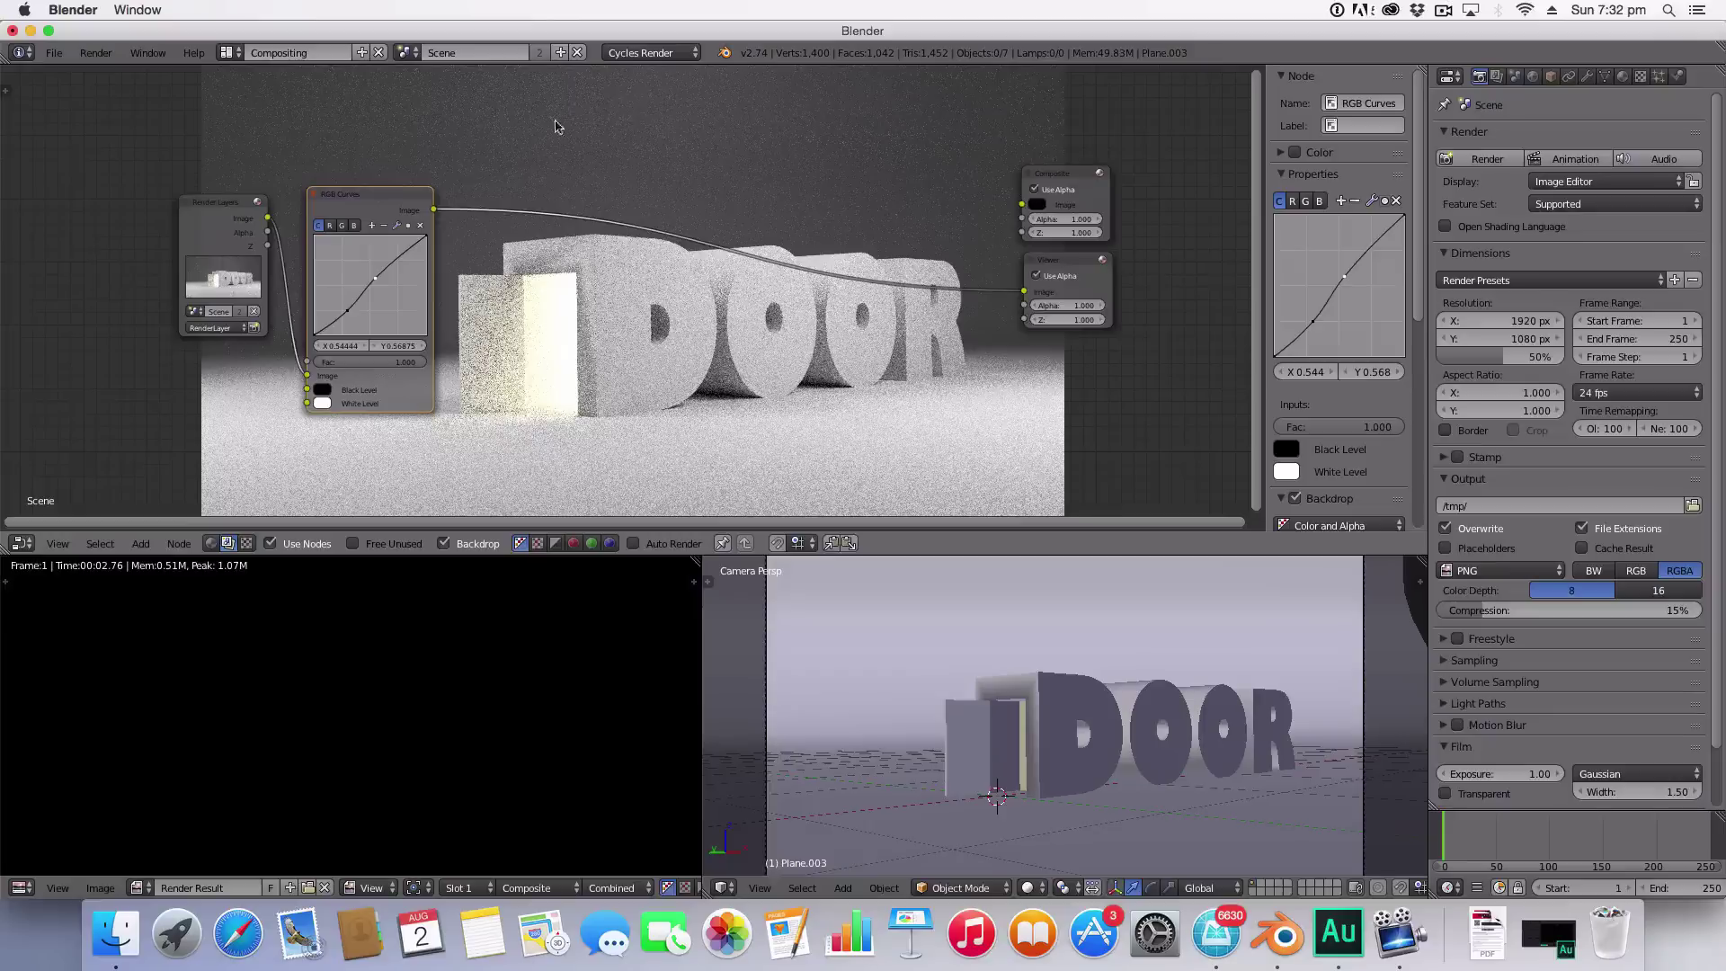
Step: Add a Color Balance node right after the RGB Curves node
key("shift+a")
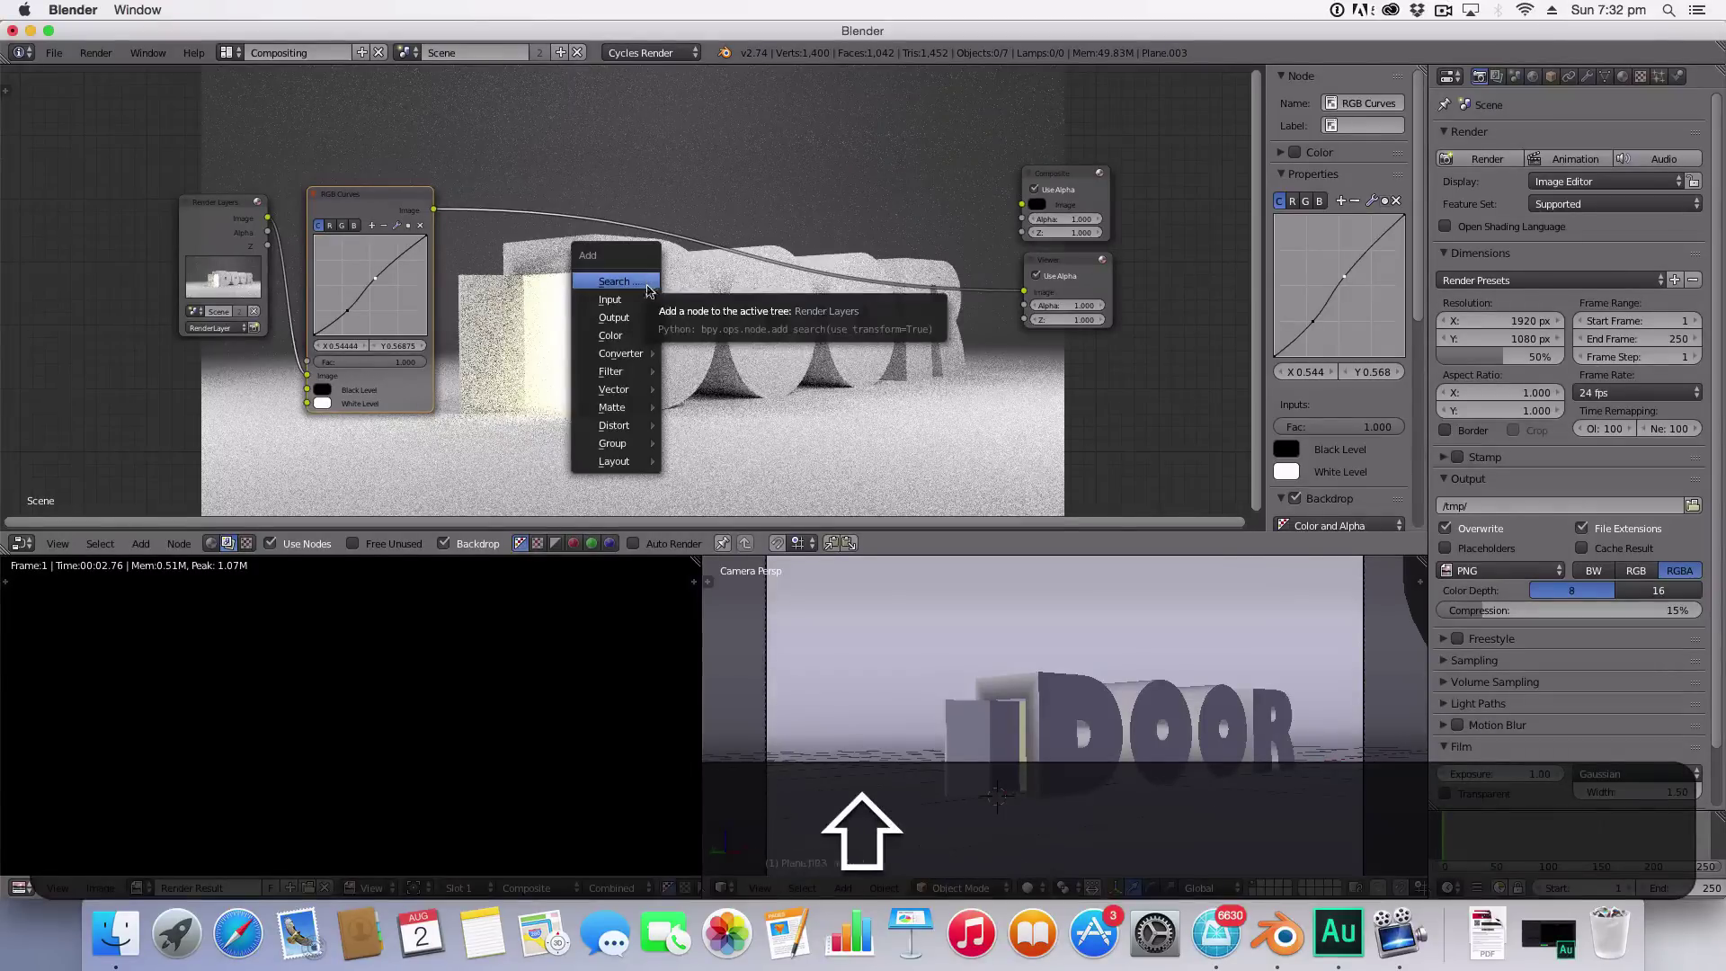
mouse_move(623, 341)
left_click(707, 424)
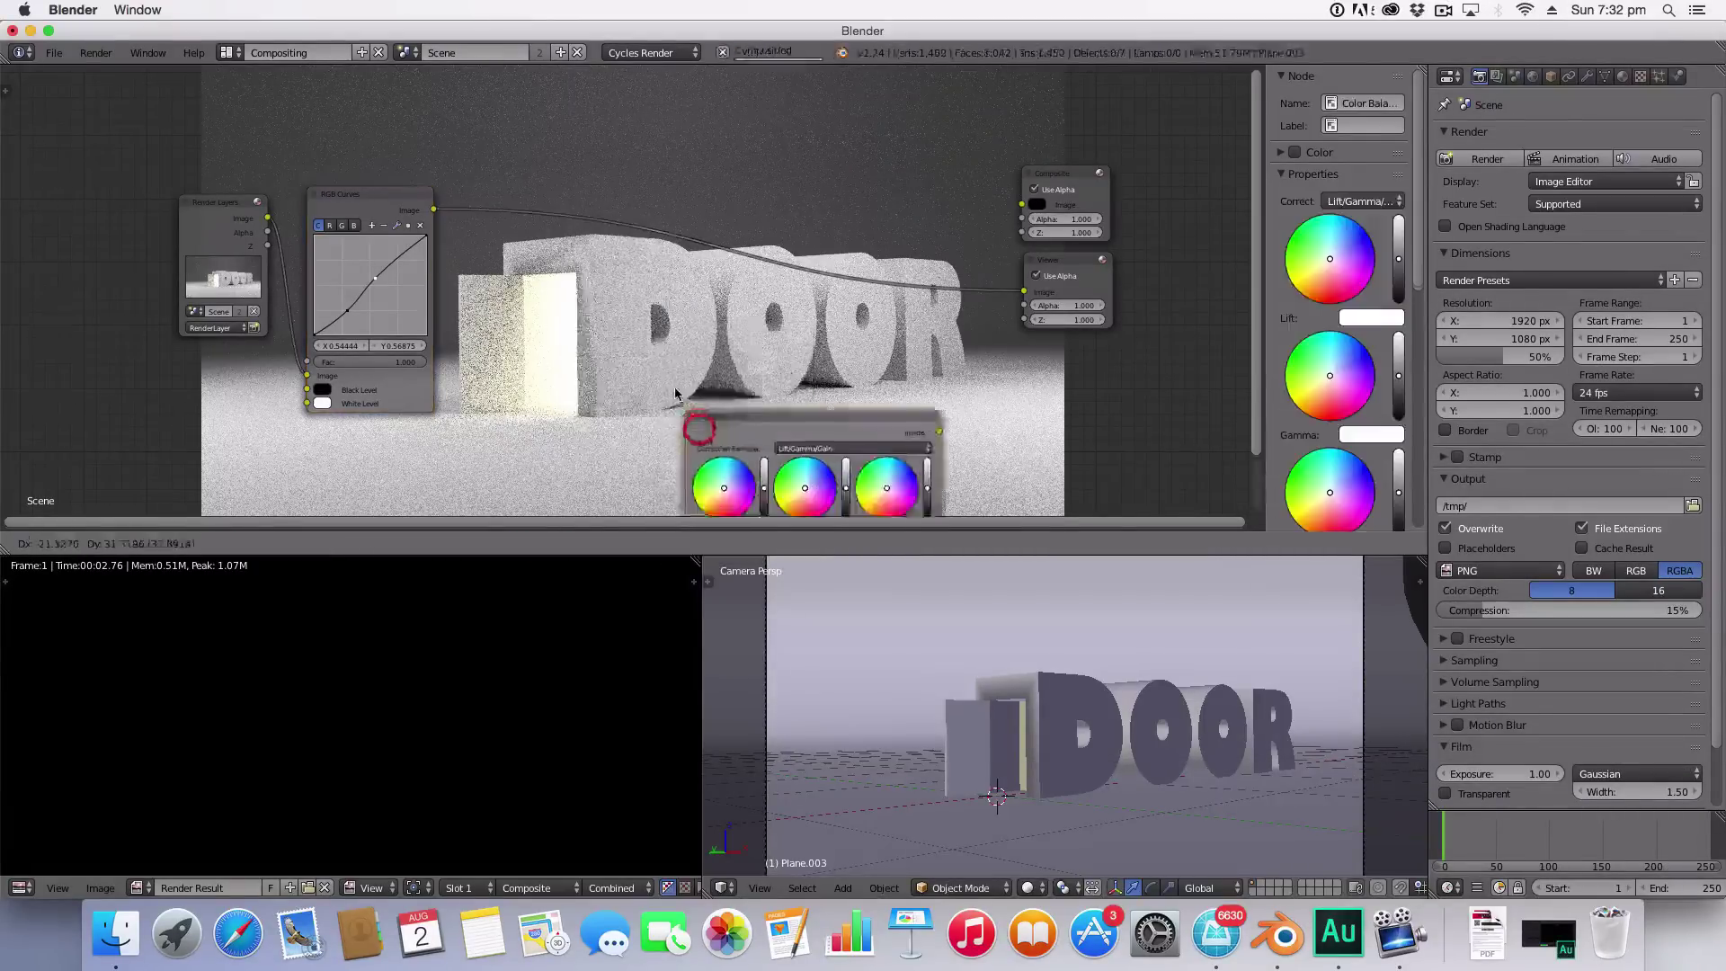
left_click(506, 179)
scroll(508, 221, "up", 3)
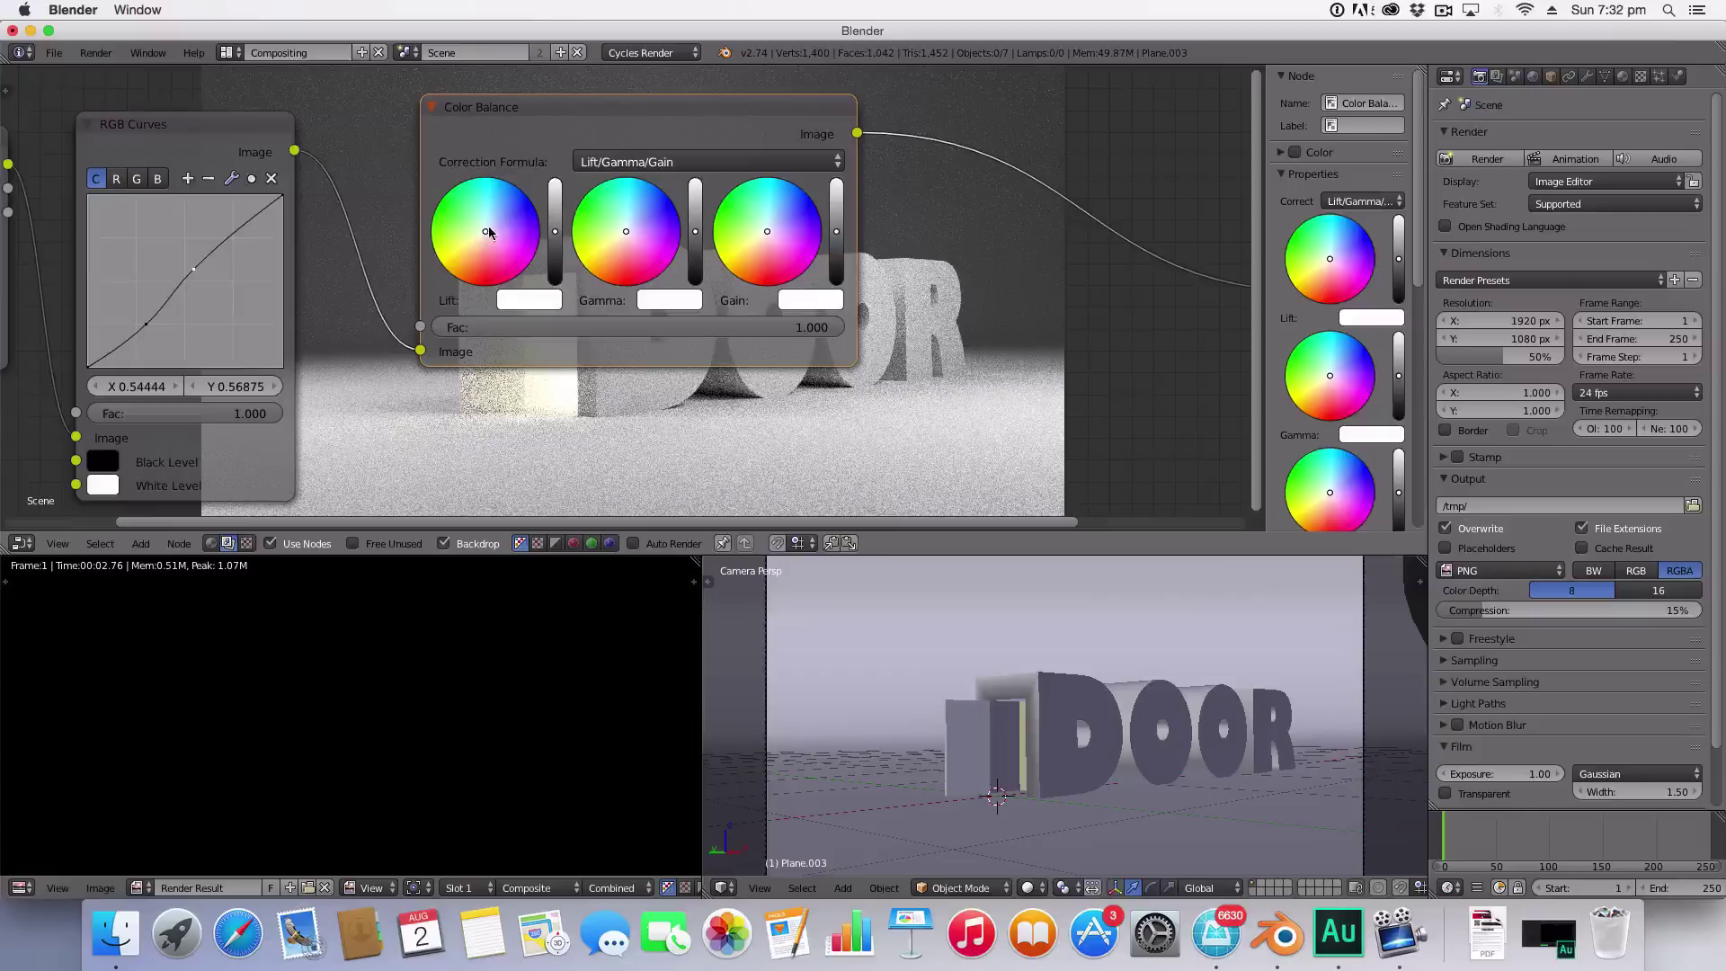
Step: Adjust the Color Balance lift and gain colours and lift value to give a cool blue tint
left_click(490, 222)
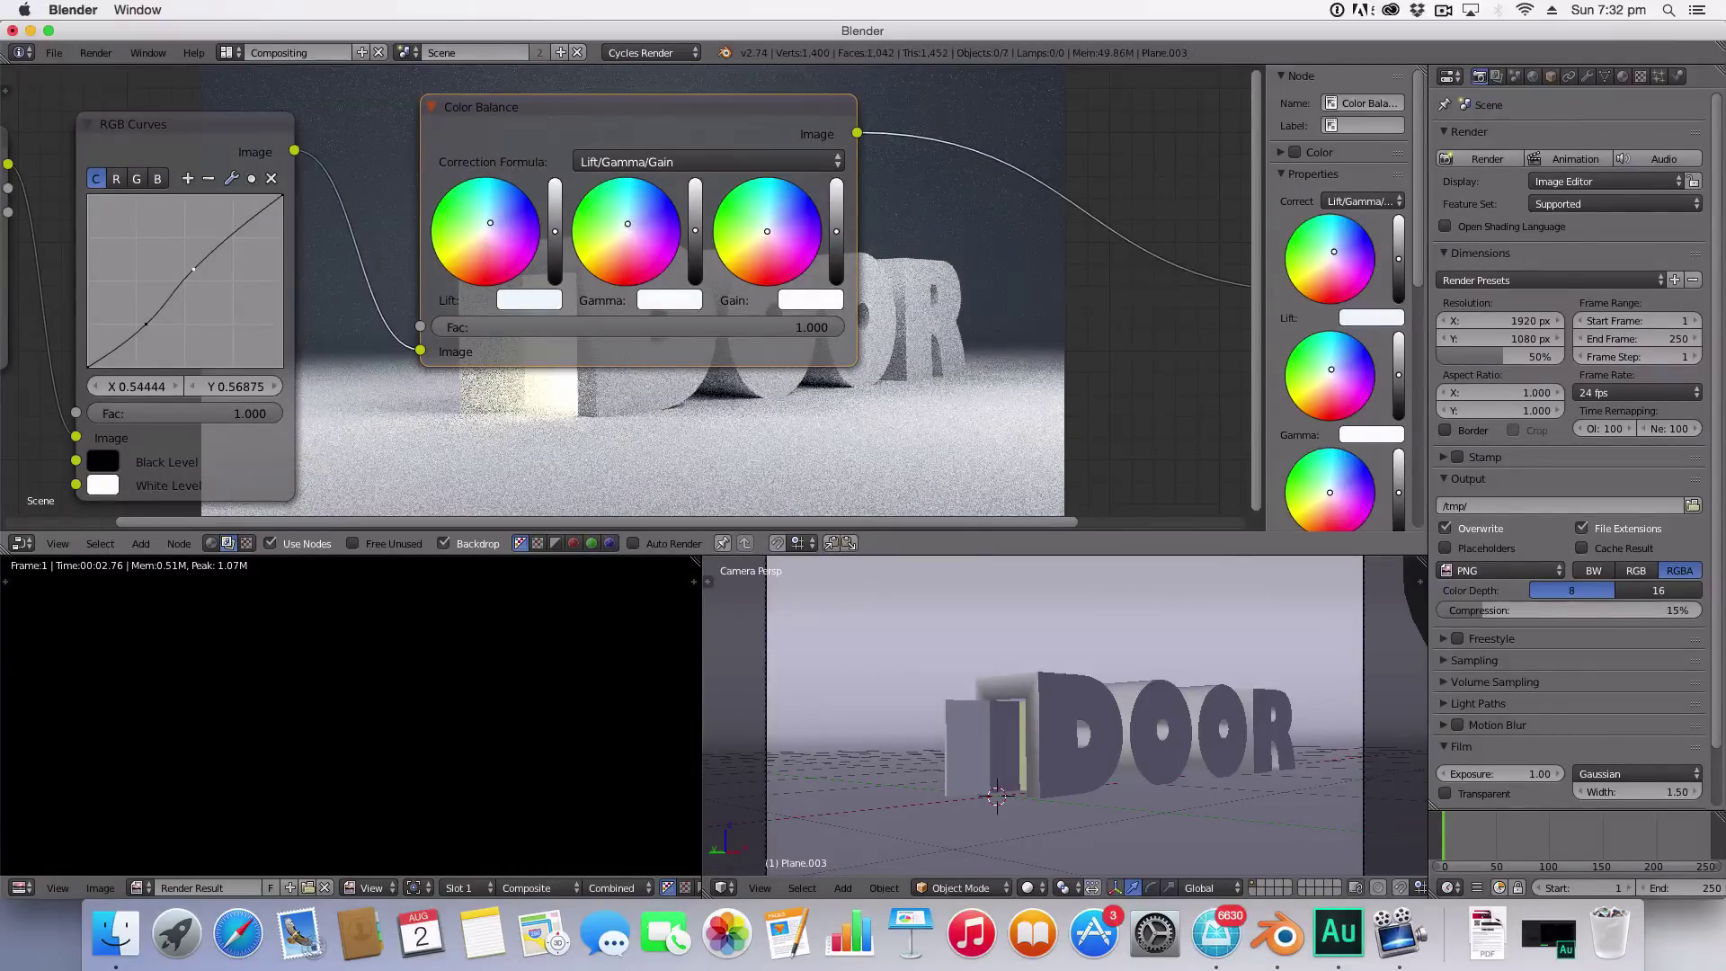
left_click(778, 222)
left_click(552, 243)
left_click_drag(552, 243, 554, 234)
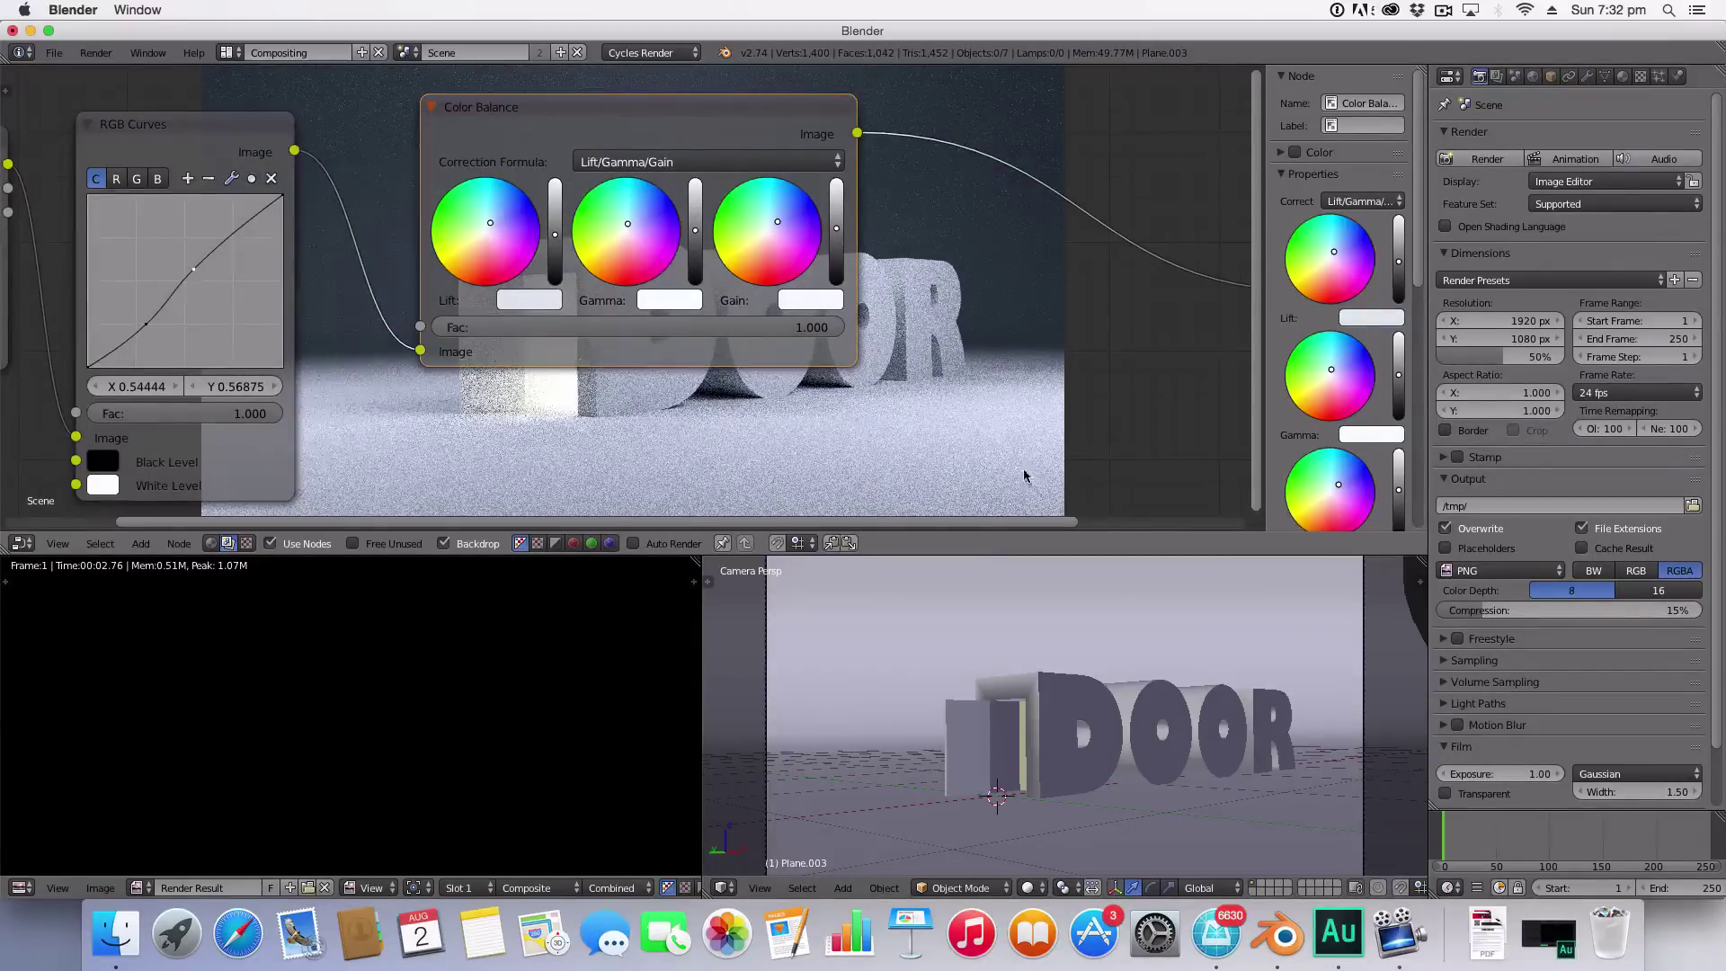
scroll(980, 431, "down", 2)
key("v")
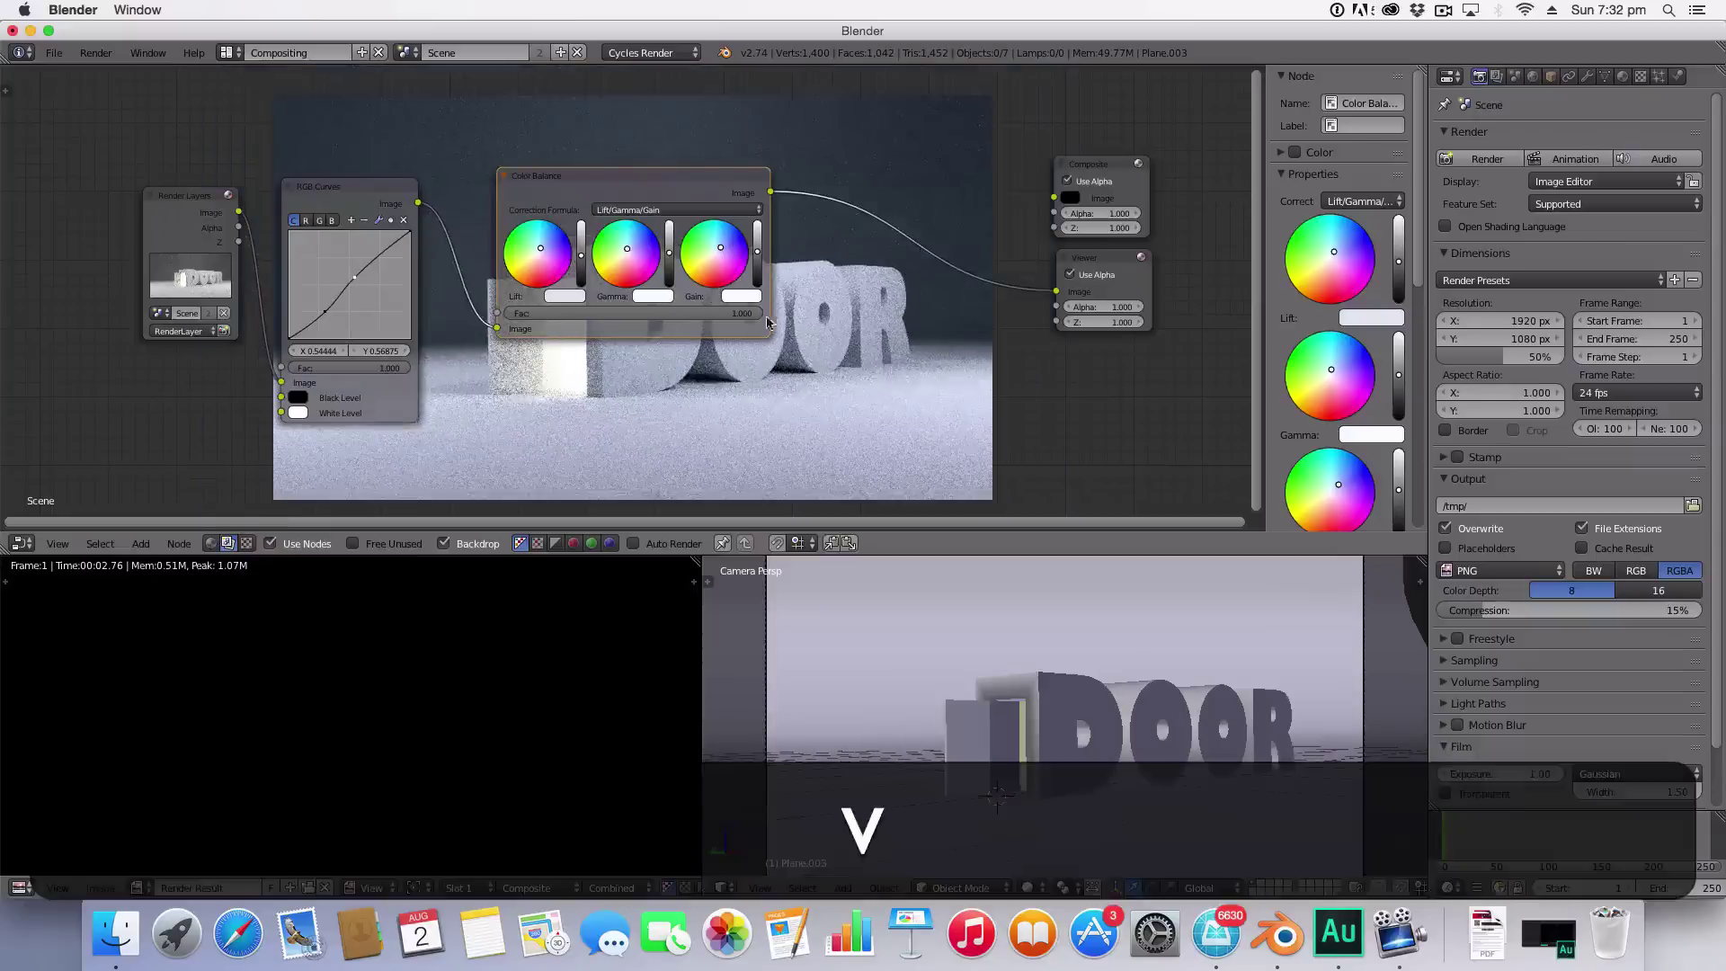
left_click_drag(582, 261, 580, 251)
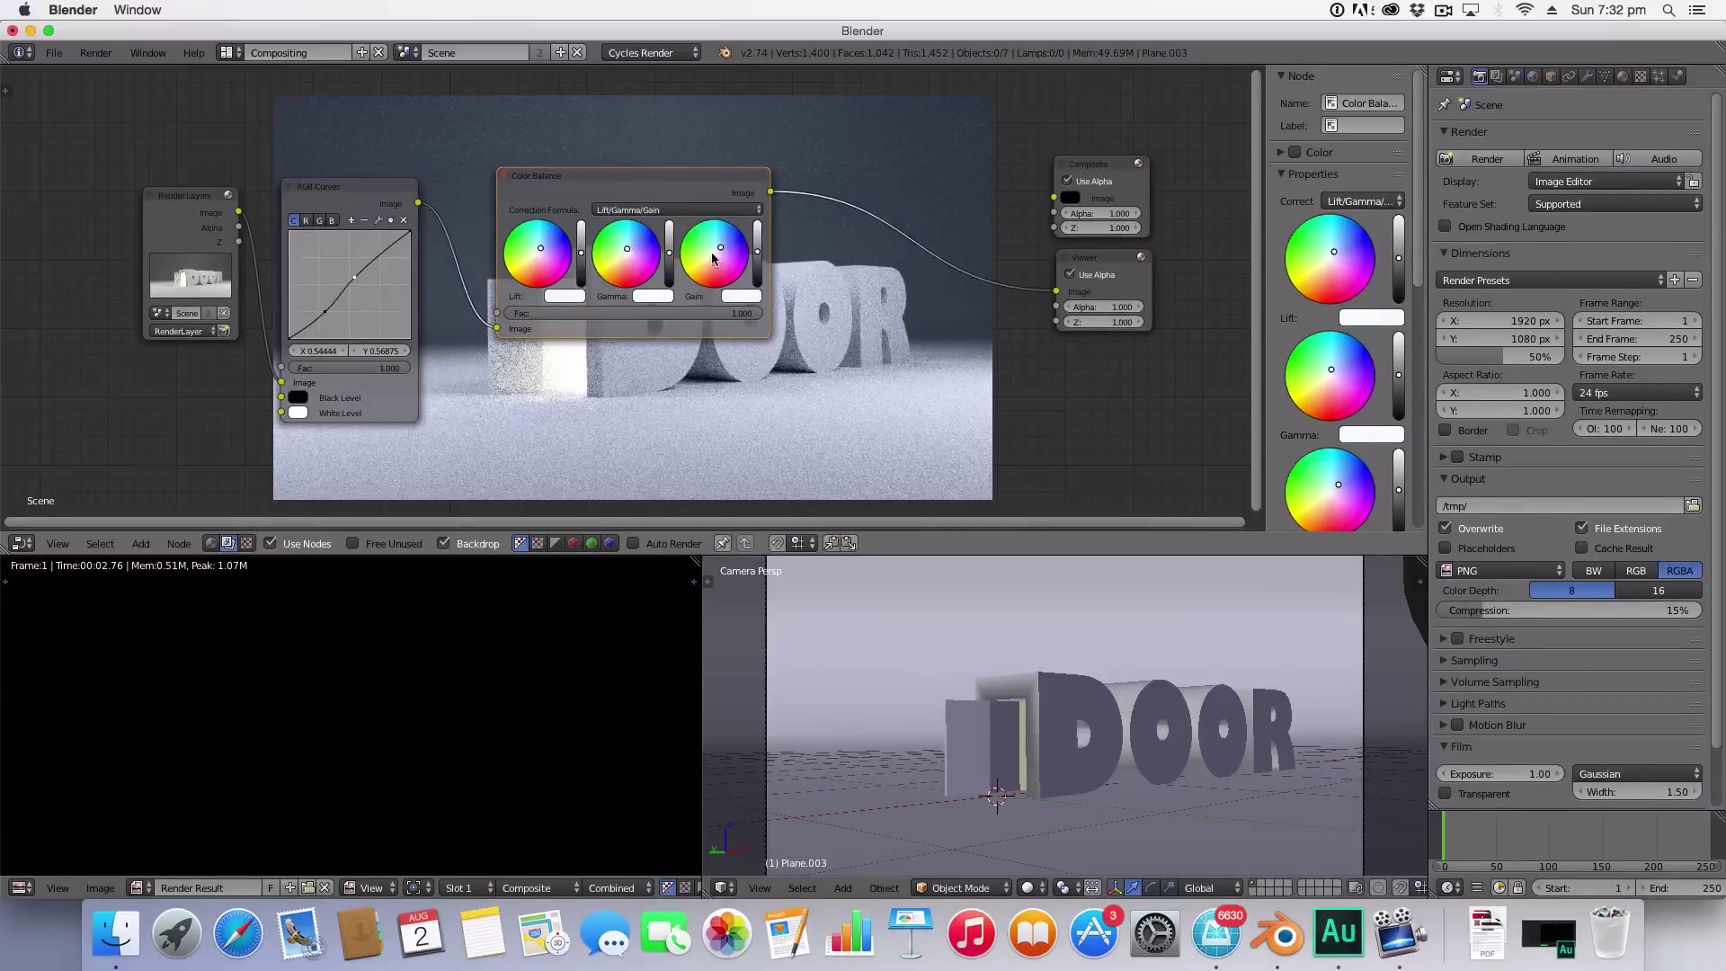
left_click_drag(713, 259, 715, 249)
left_click_drag(1108, 256, 1158, 256)
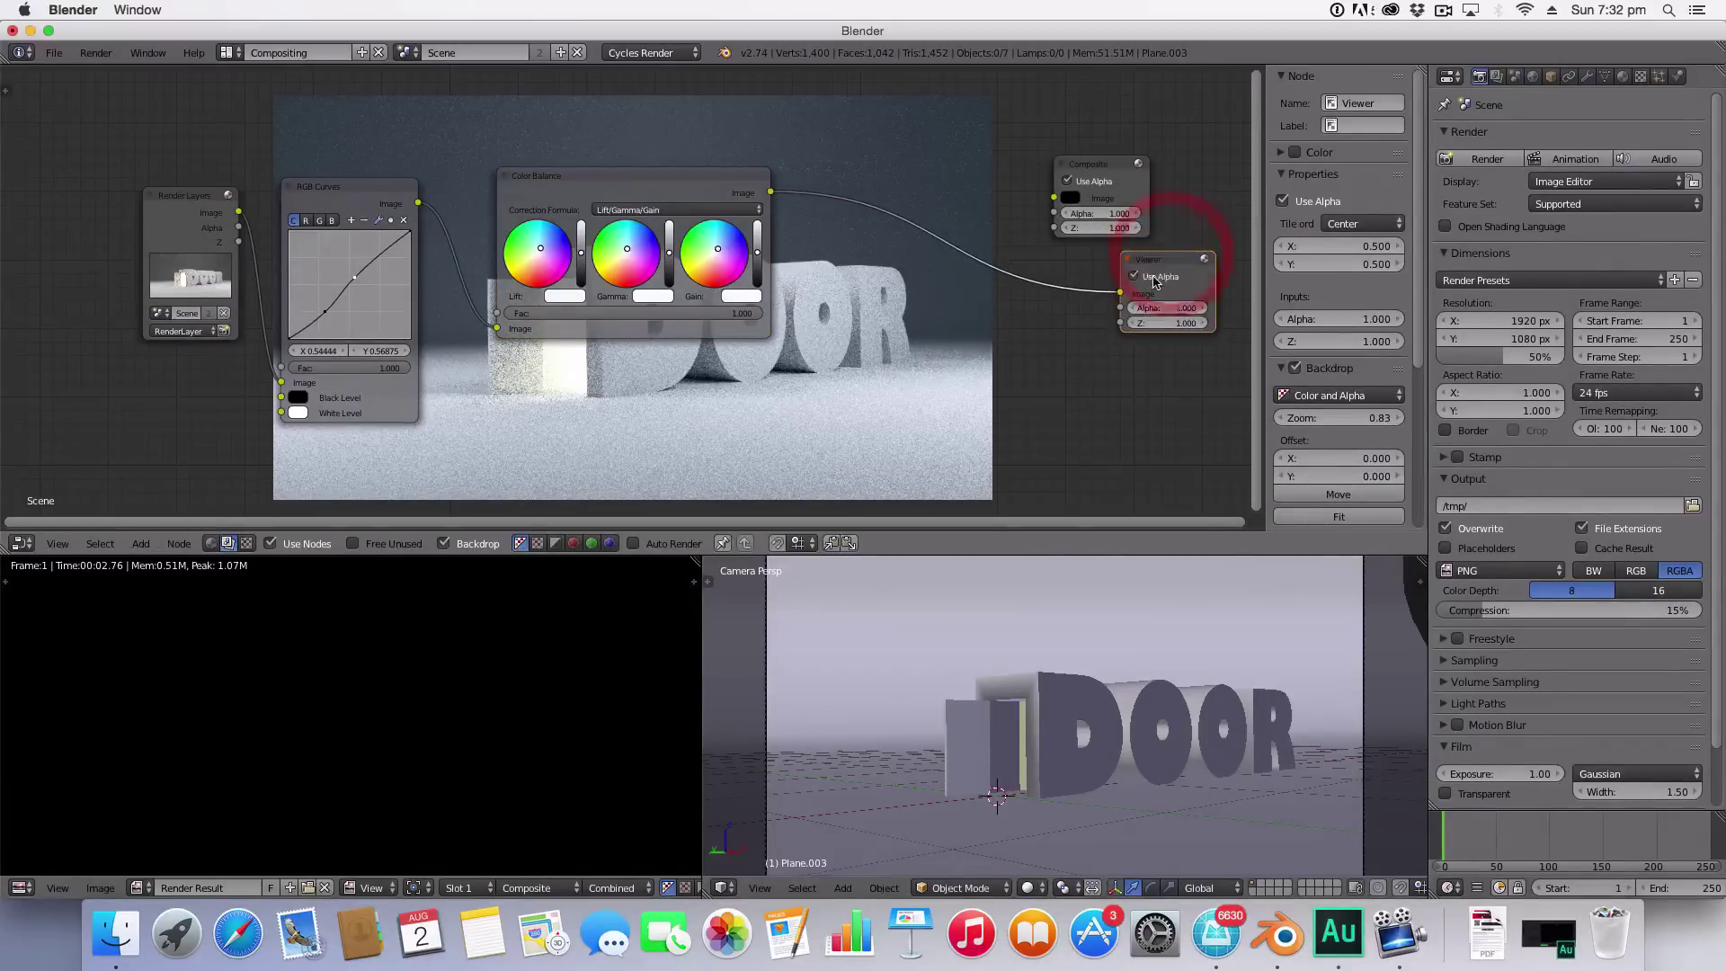
Step: Insert a Bright/Contrast node before the Viewer with Bright 1.600 and Contrast 1.100
key("shift+a")
mouse_move(1142, 278)
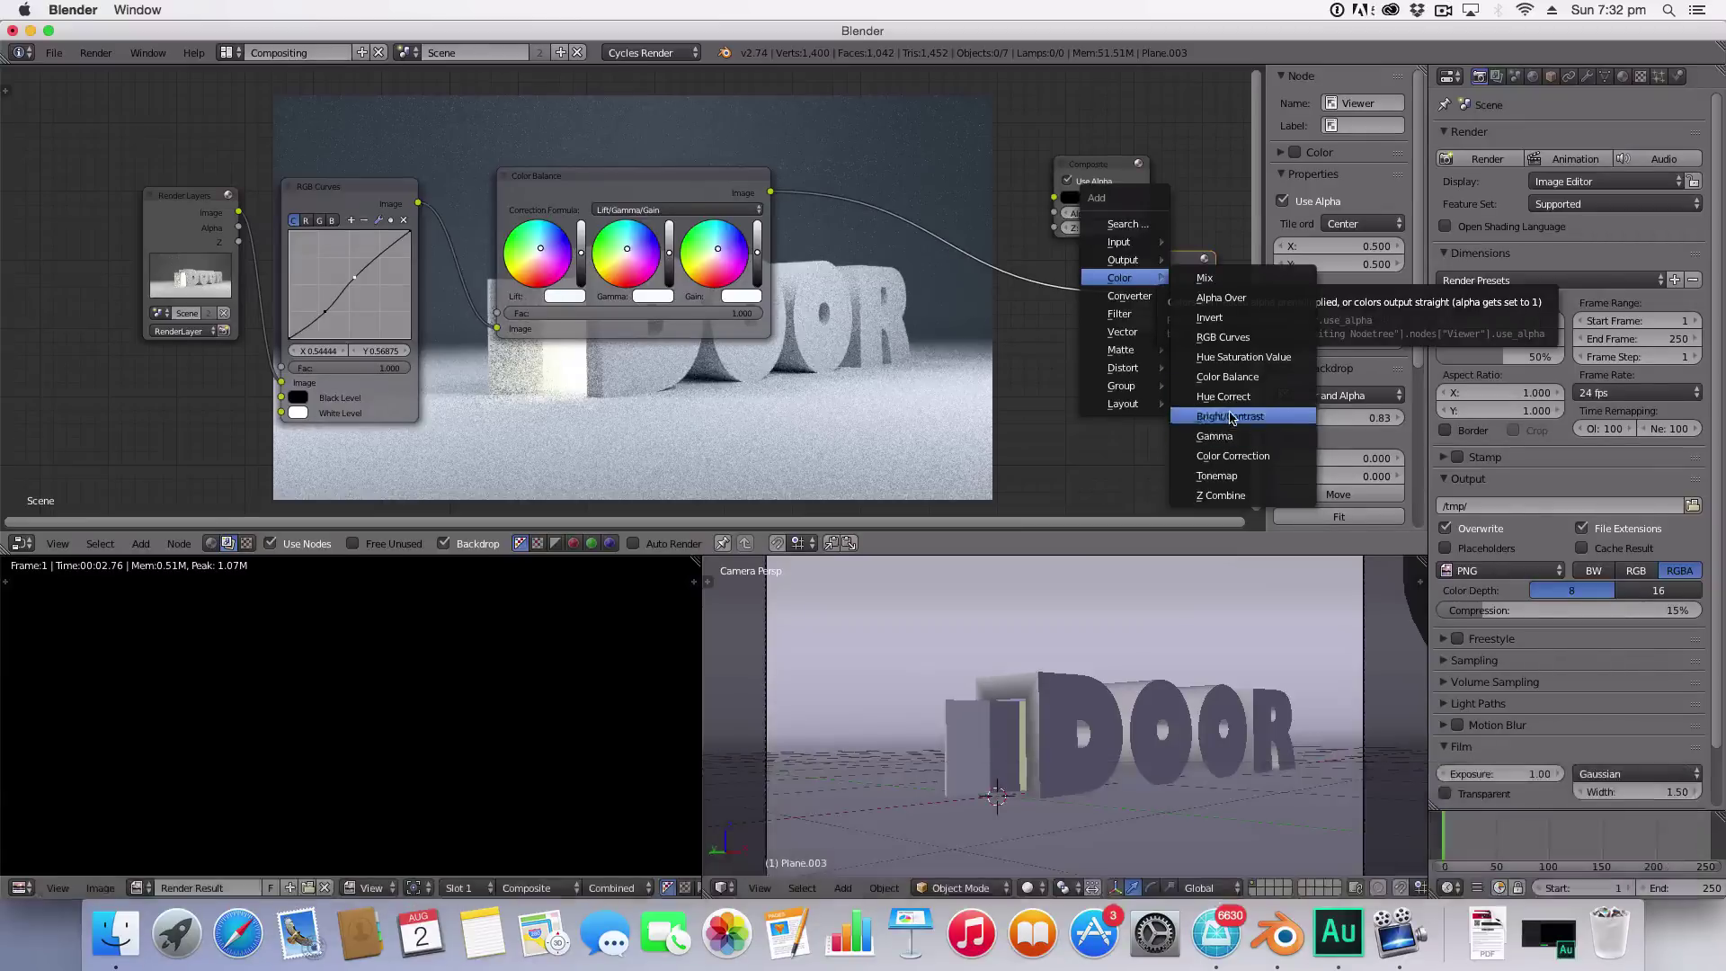
left_click(1229, 416)
left_click(831, 179)
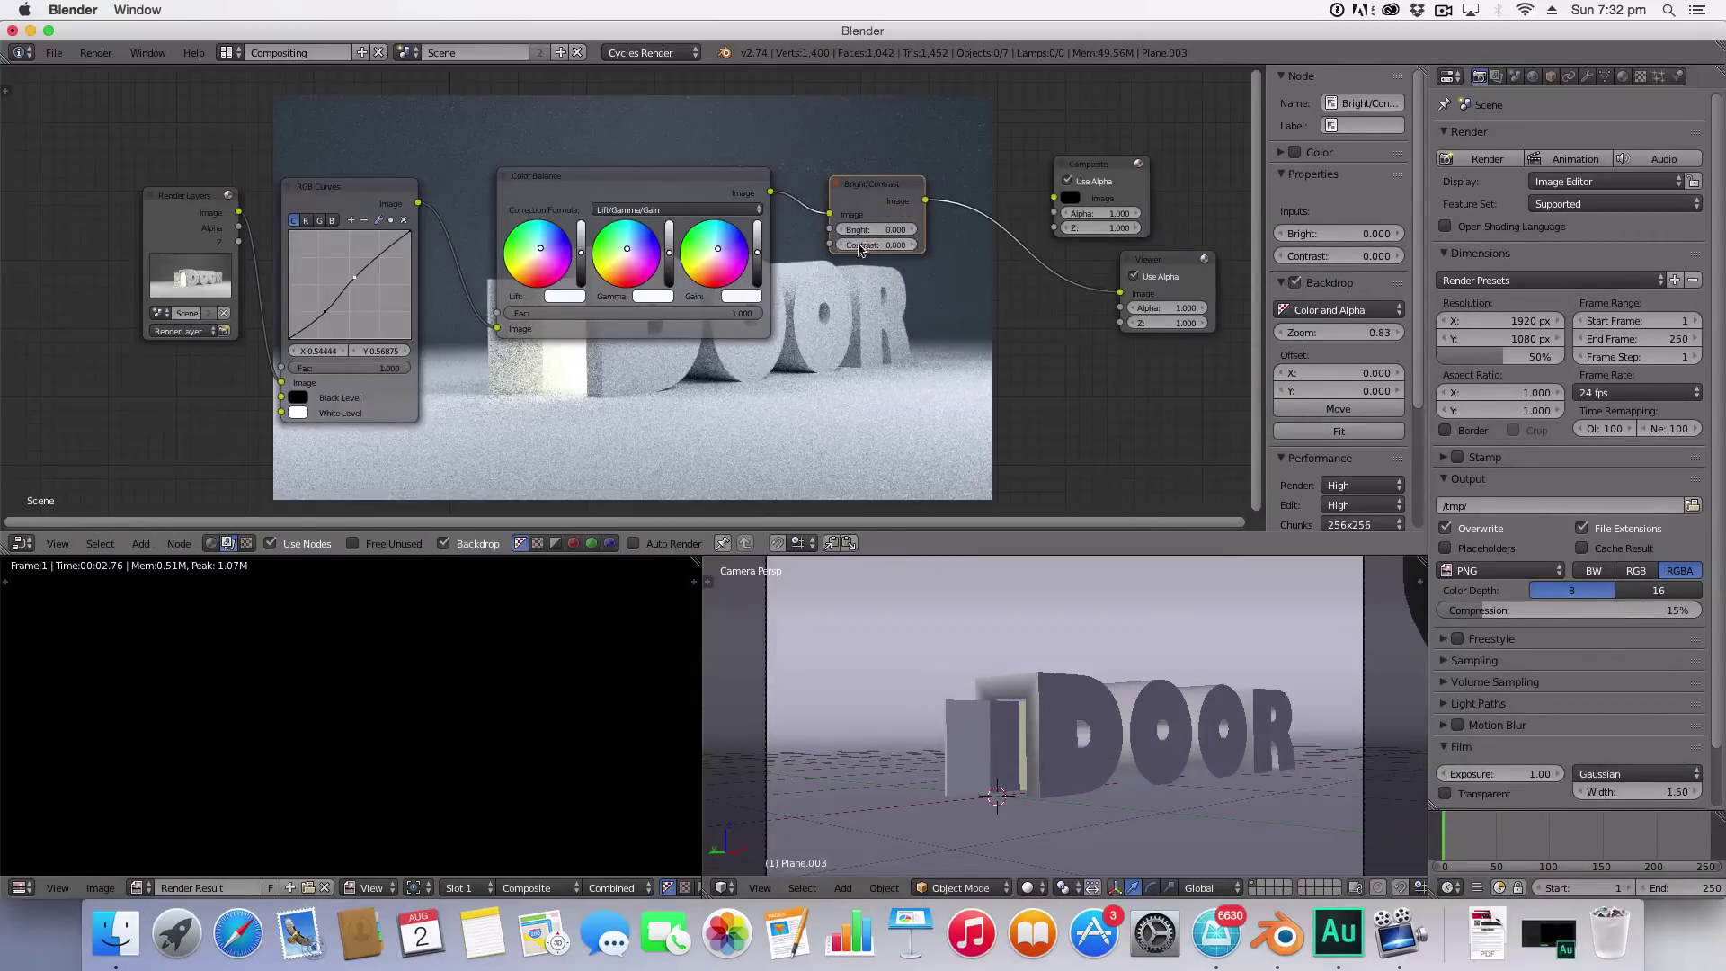
left_click_drag(869, 236, 899, 230)
left_click(716, 206)
left_click_drag(717, 205, 661, 196)
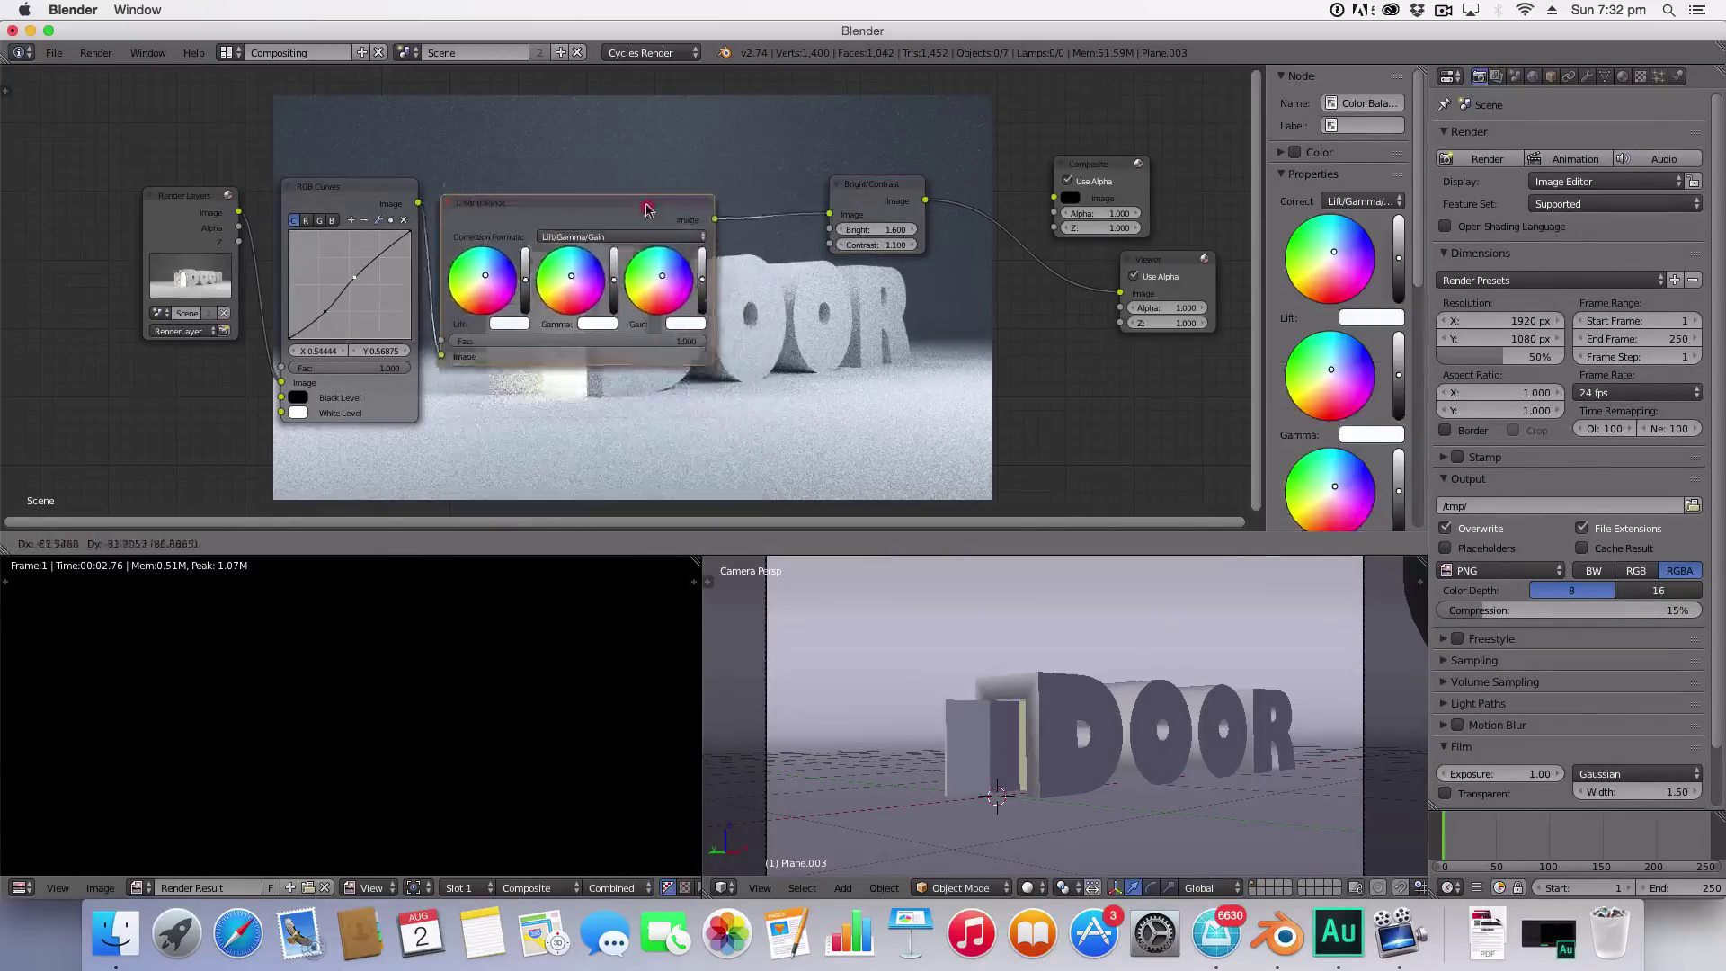
left_click(872, 189)
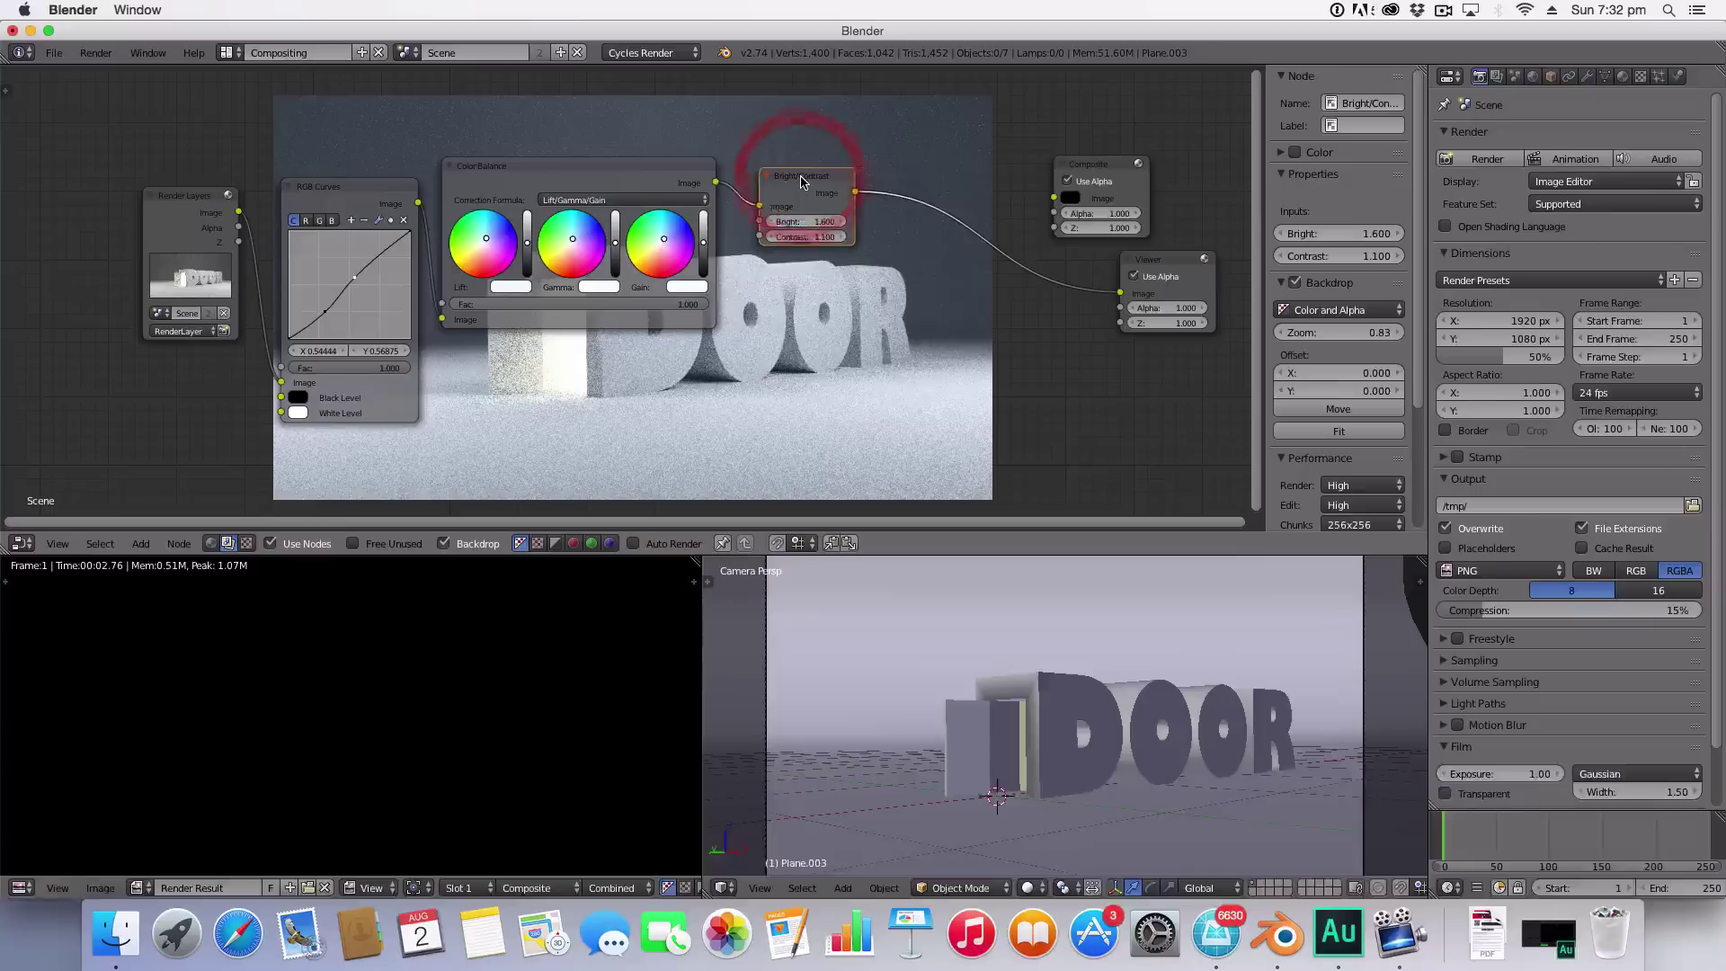
Step: Add a Glare node onto the Composite link and set its type to Fog Glow
key("shift+a")
mouse_move(803, 182)
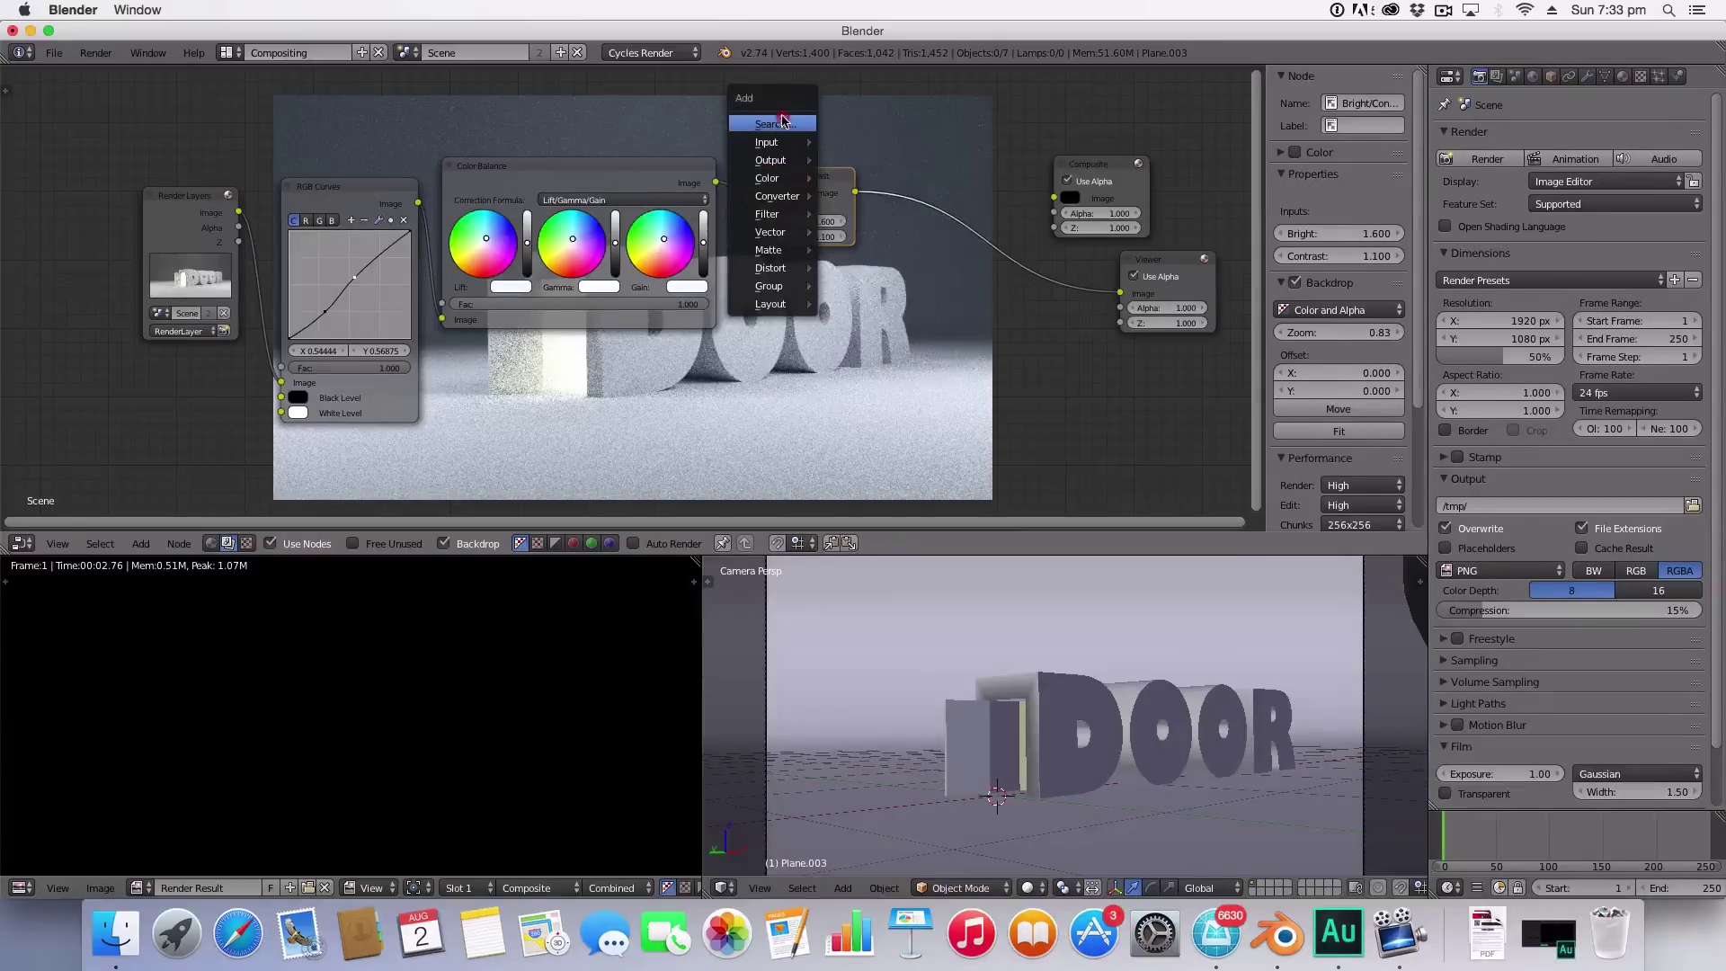
left_click(782, 122)
type("gla")
key("Return")
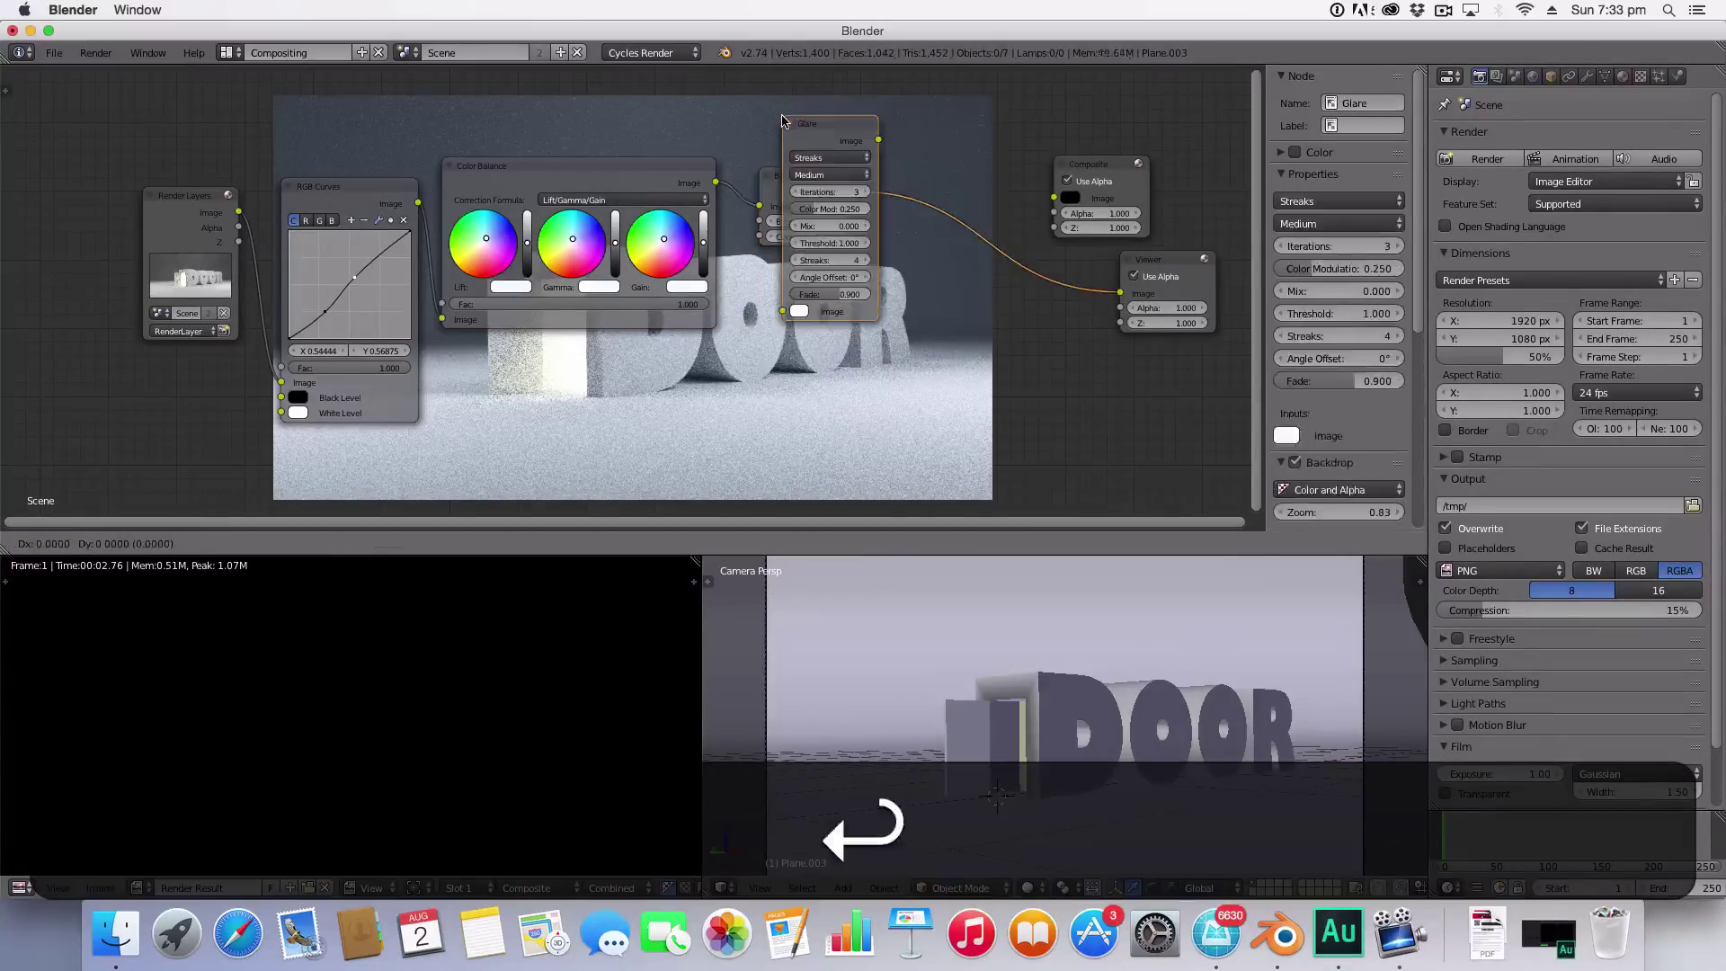
left_click(921, 151)
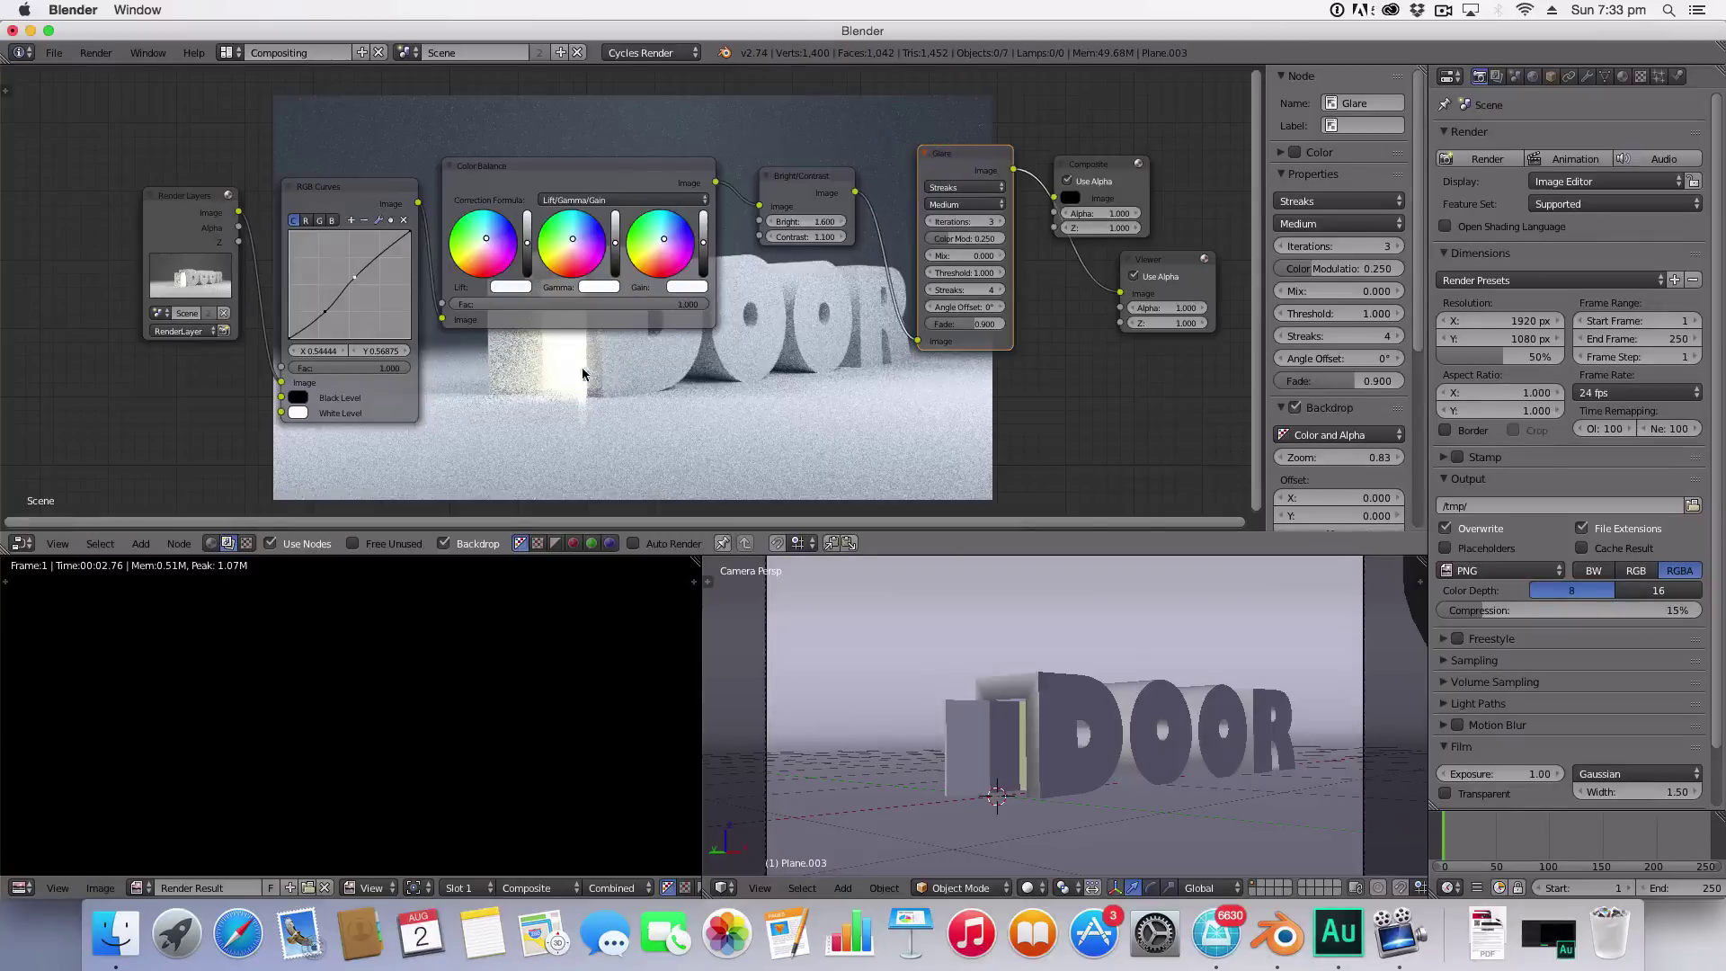
left_click(982, 189)
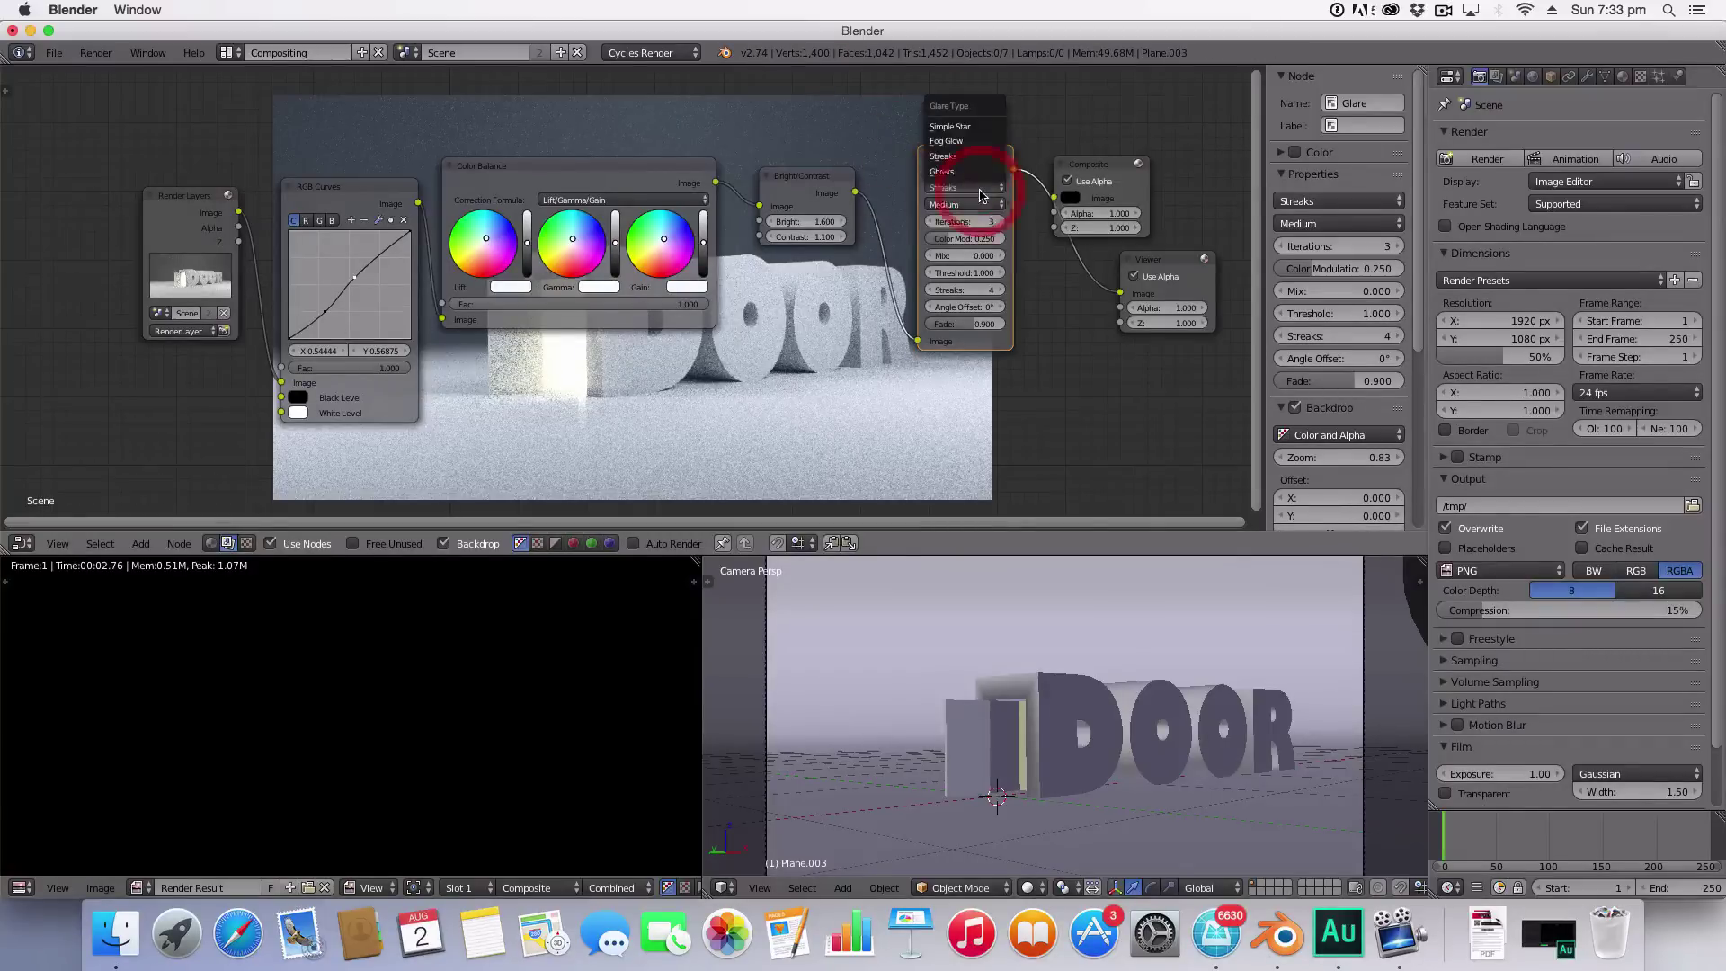
left_click(949, 142)
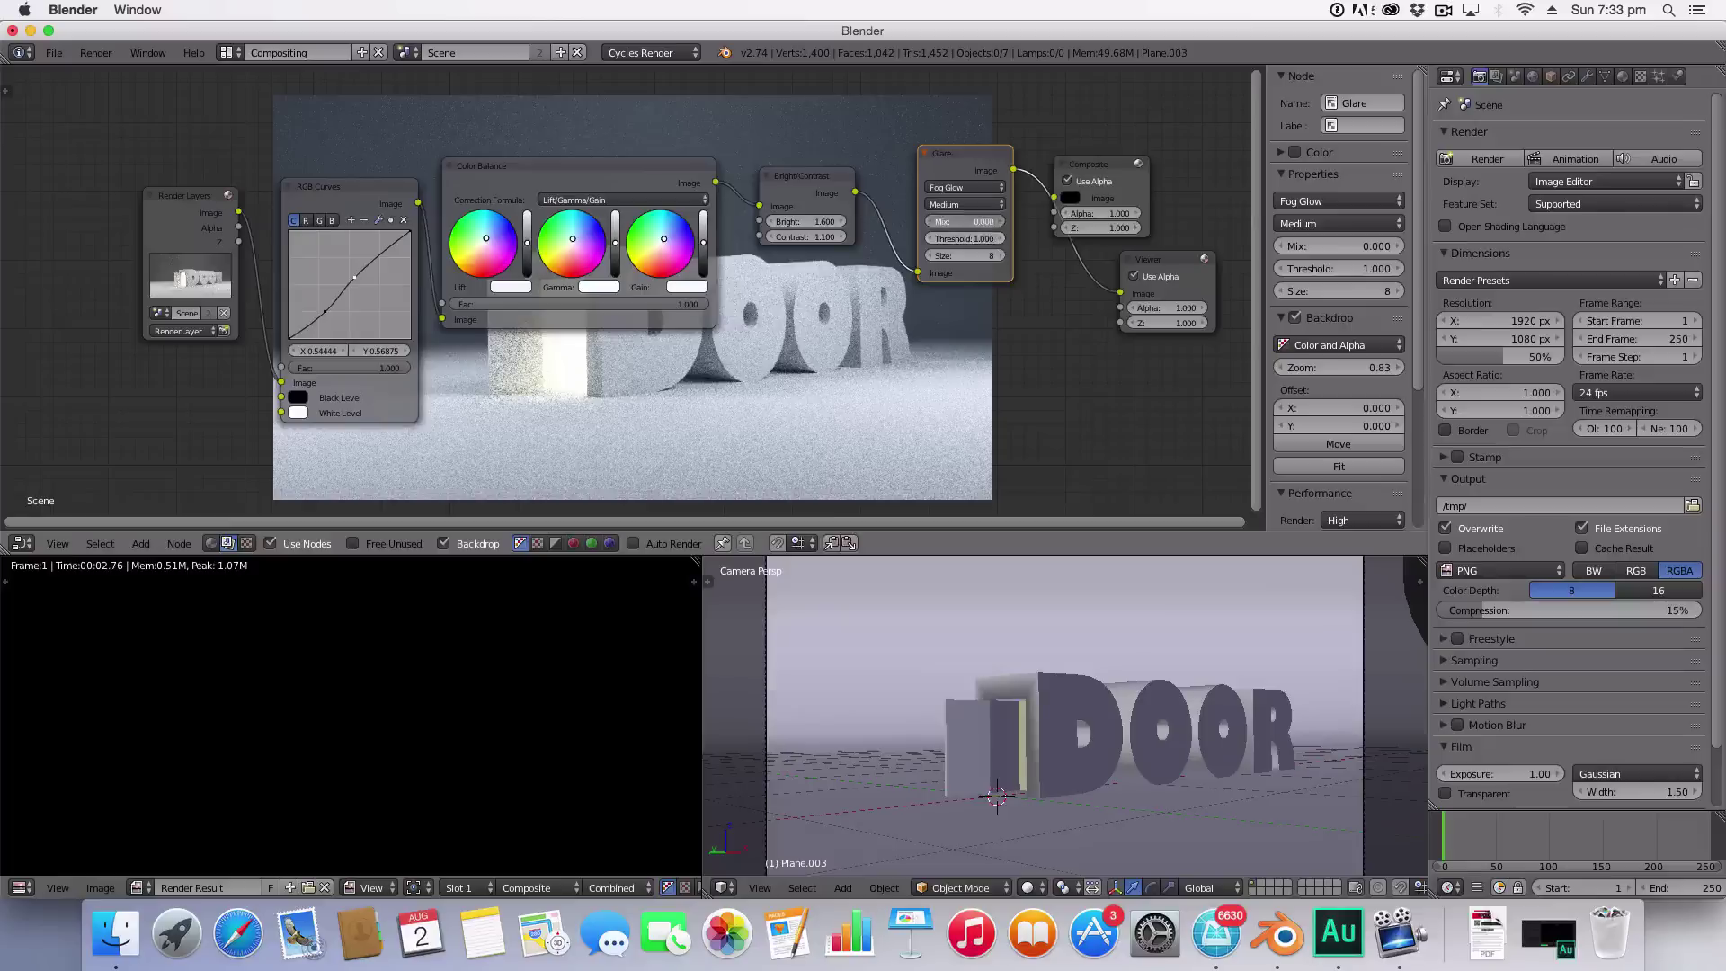
Step: Set the Fog Glow to Mix 0, Threshold 1.200 and Size 7, undoing an accidental node move
left_click_drag(965, 221, 922, 225)
left_click(1003, 240)
left_click(1002, 240)
left_click(1003, 256)
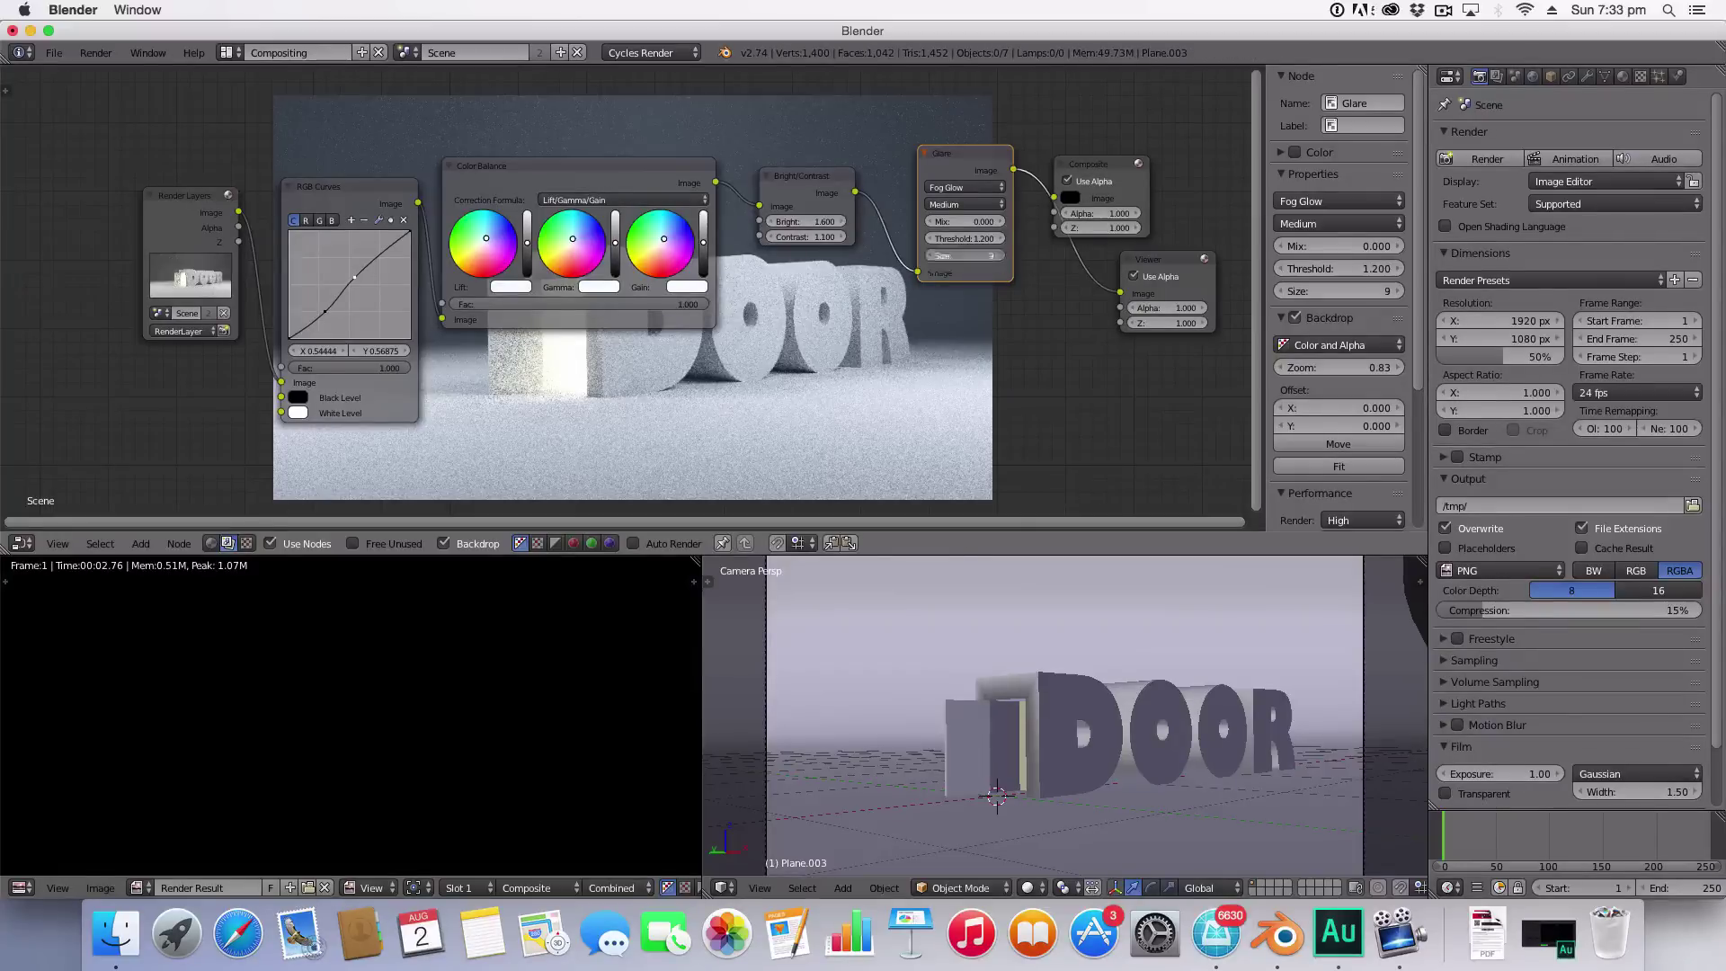
left_click(931, 256)
left_click(931, 255)
left_click_drag(975, 163, 909, 245, "alt")
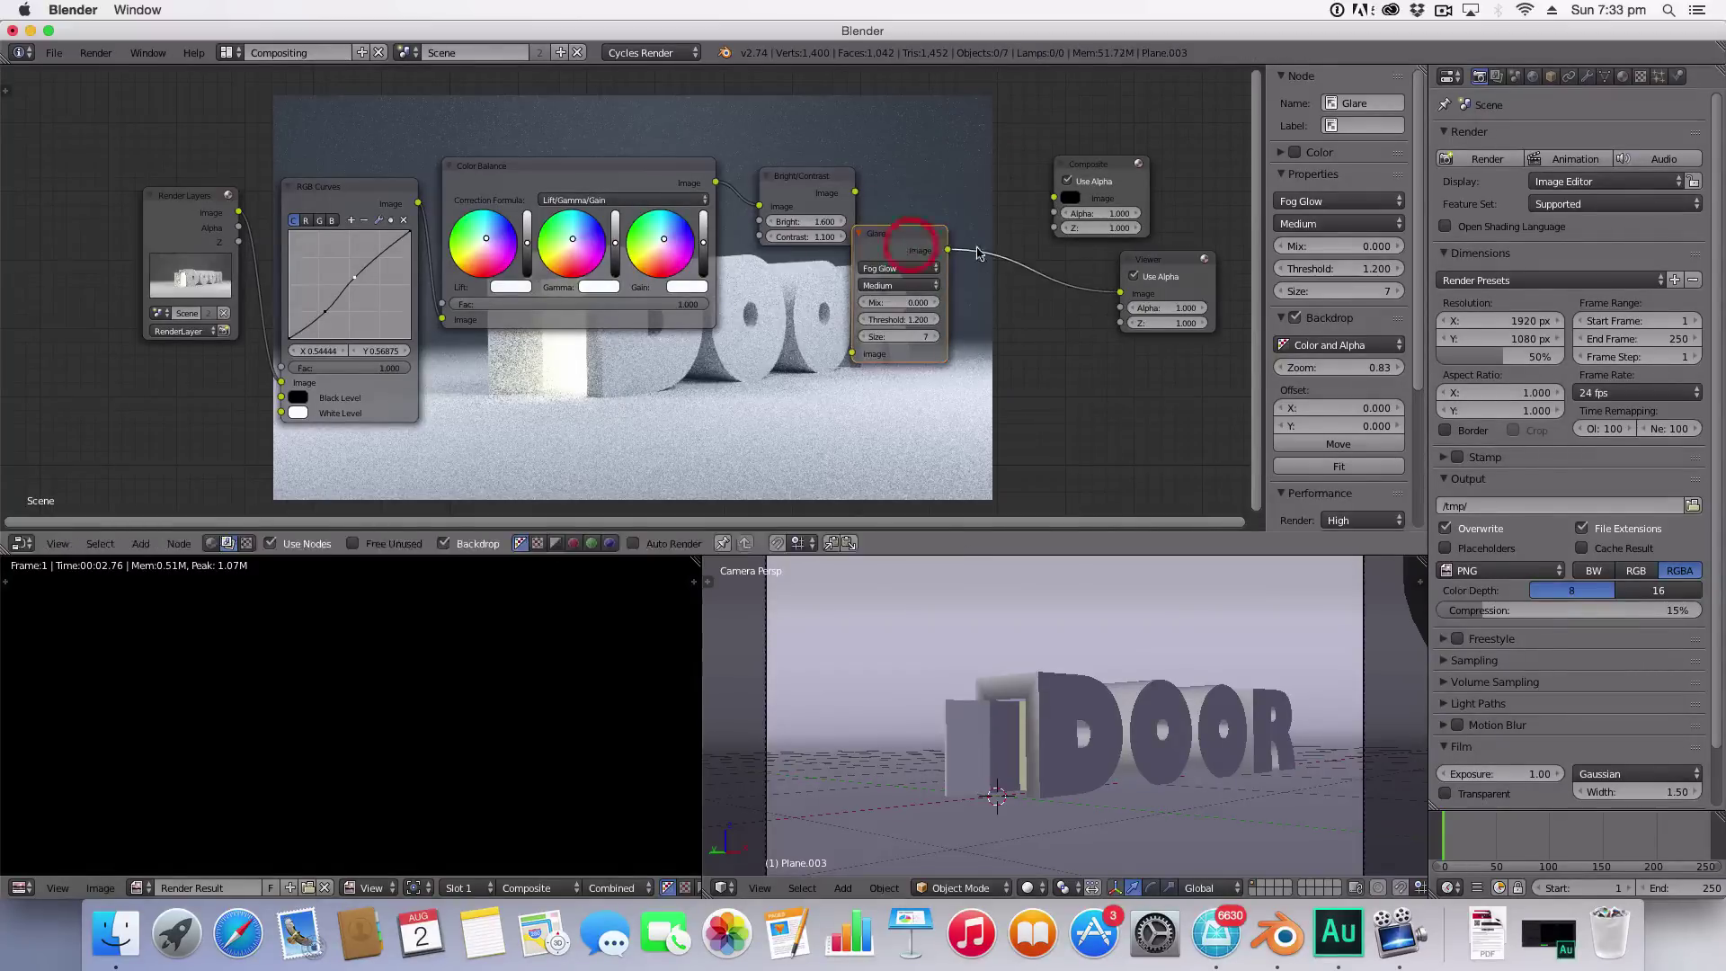
key("ctrl+z")
left_click(964, 170)
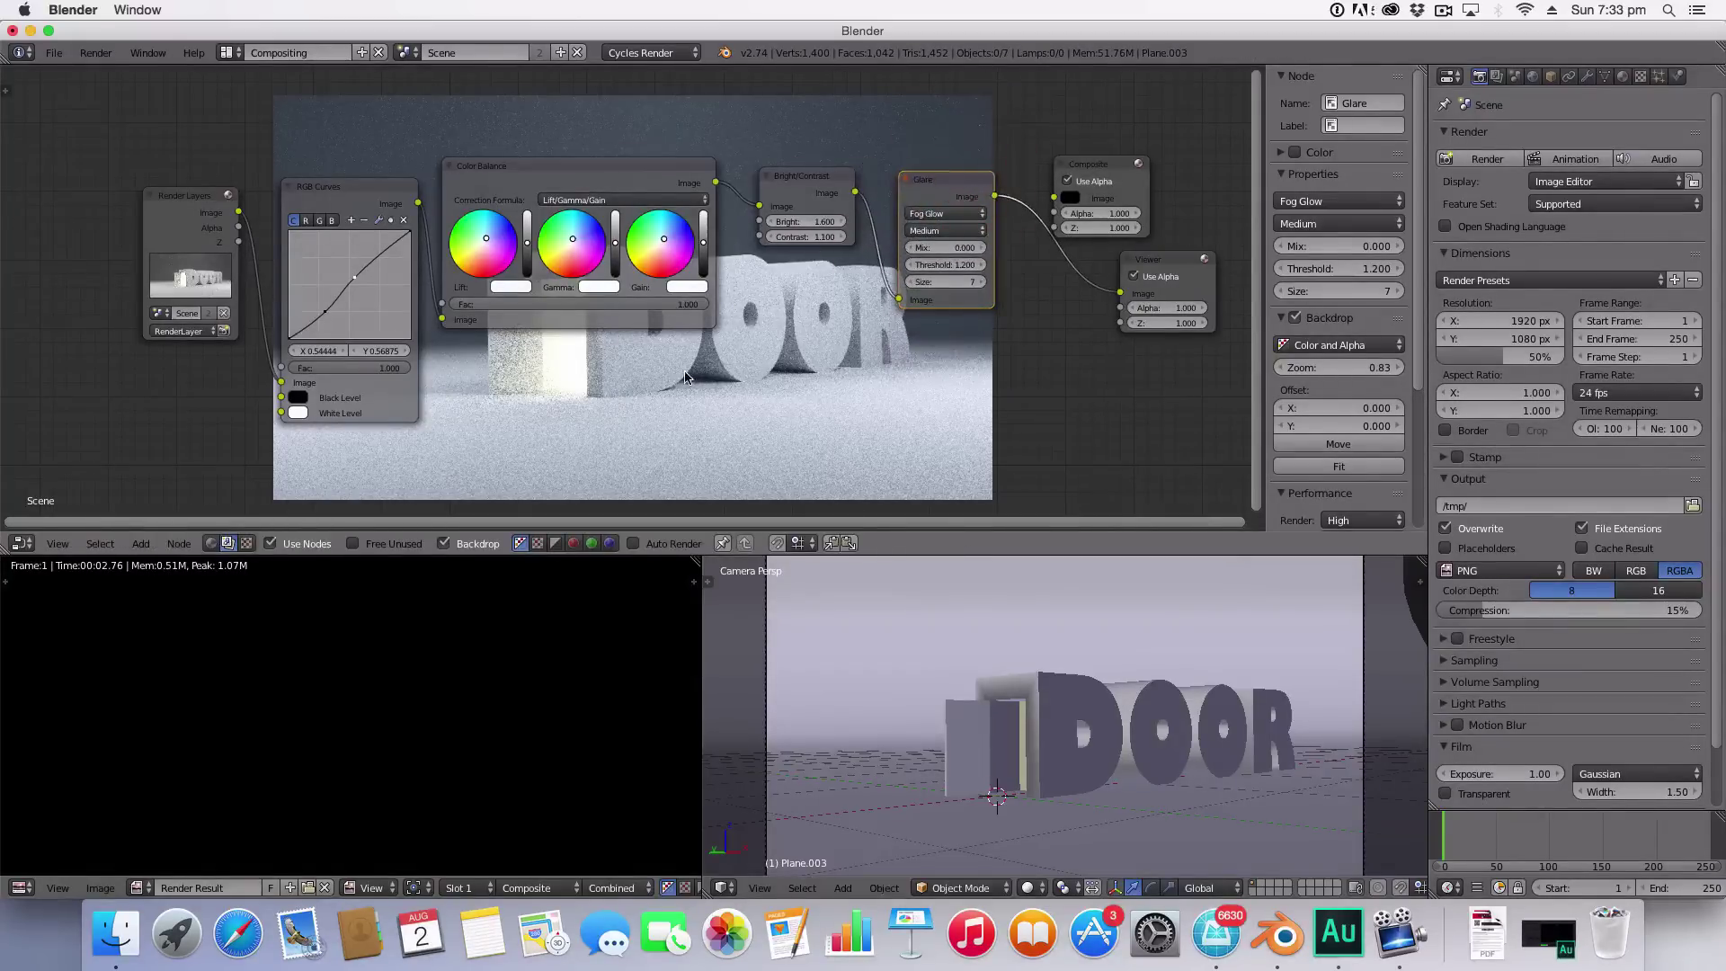